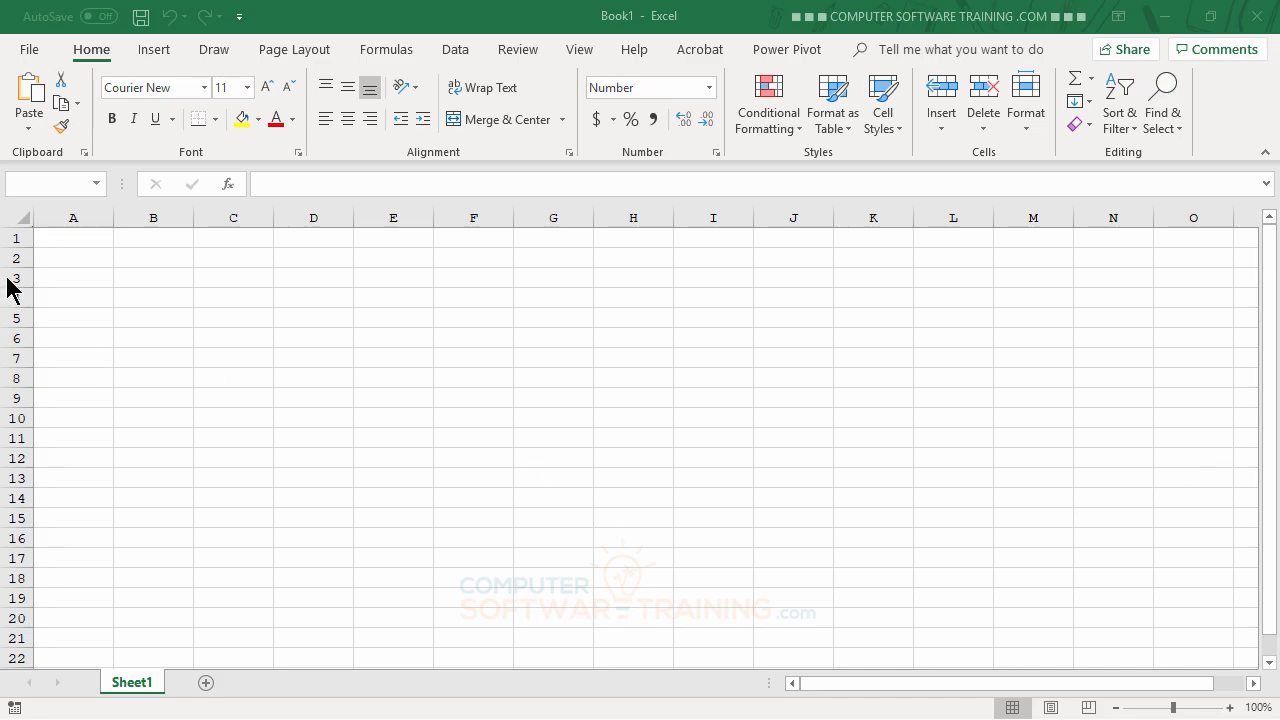
left_click(86, 281)
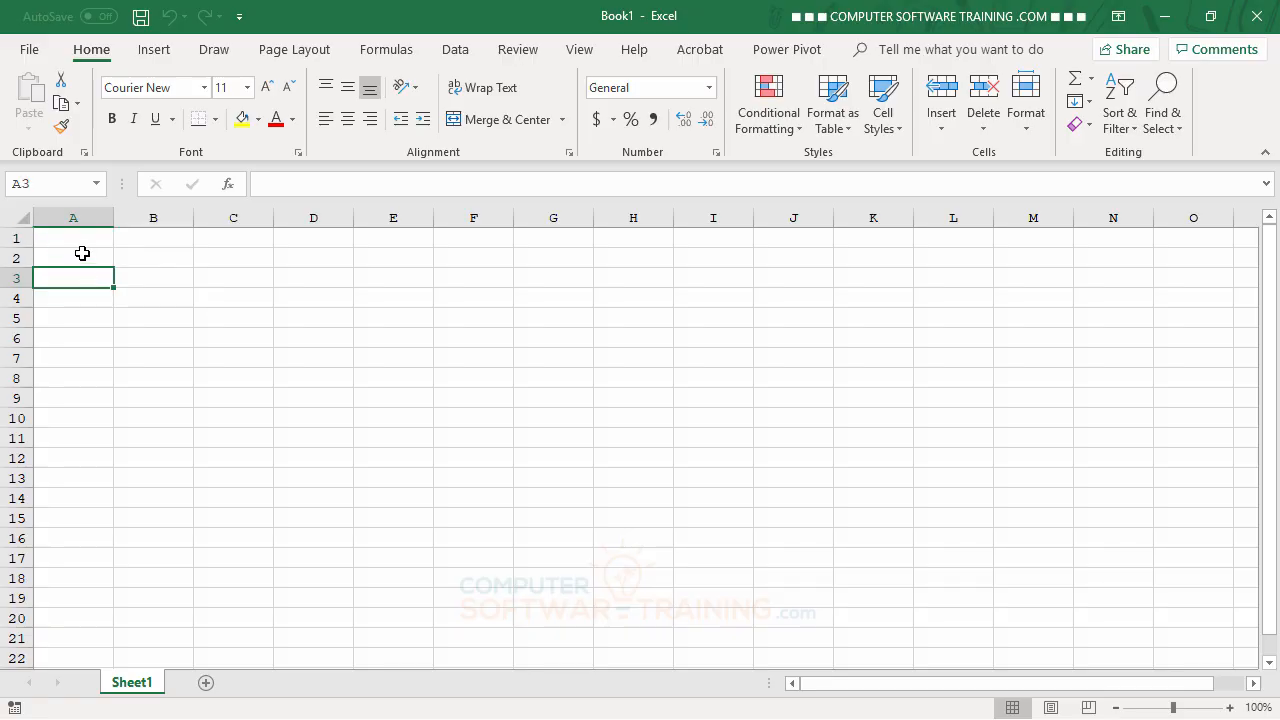
left_click_drag(82, 253, 70, 538)
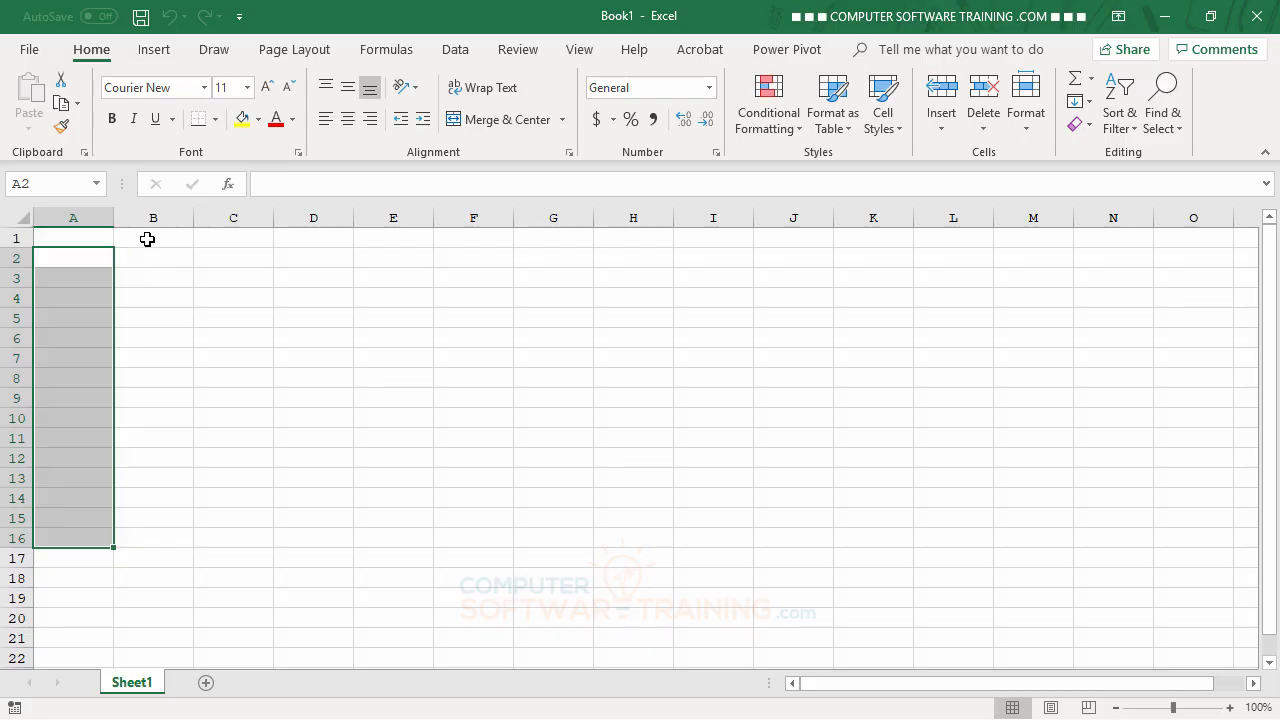
left_click_drag(147, 239, 528, 251)
left_click_drag(79, 263, 80, 515)
left_click(157, 235)
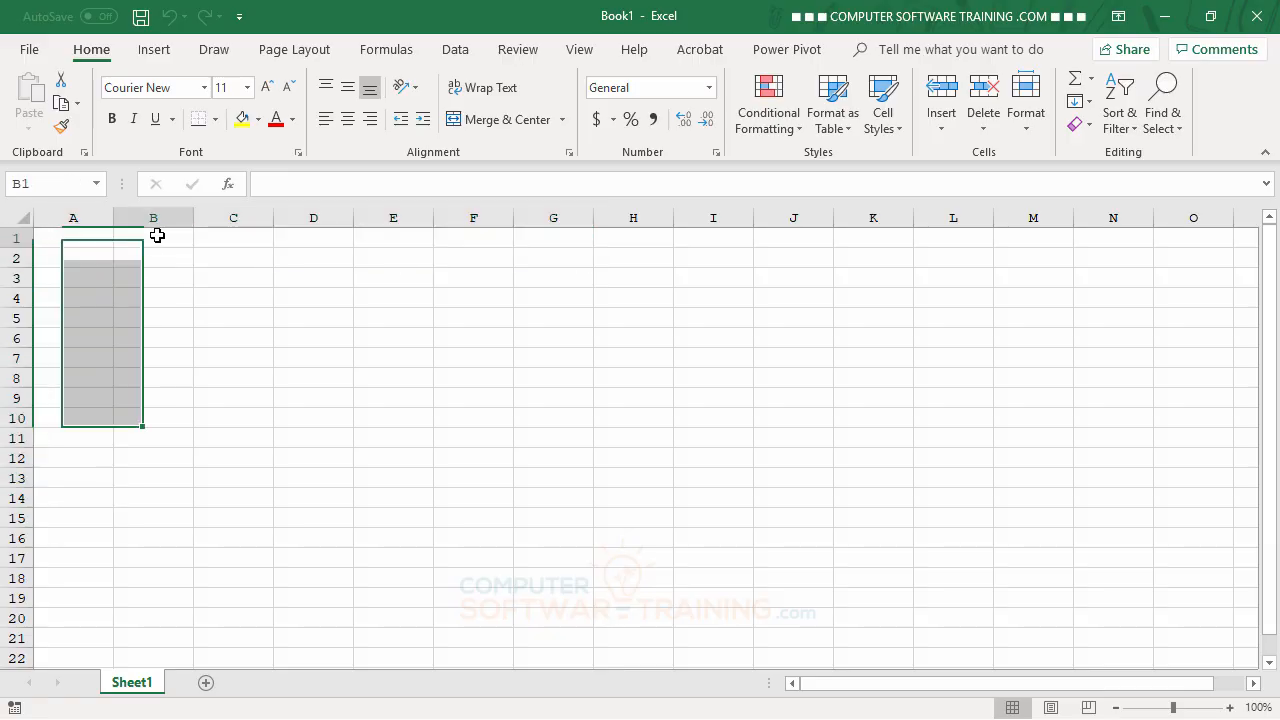
left_click_drag(157, 235, 640, 240)
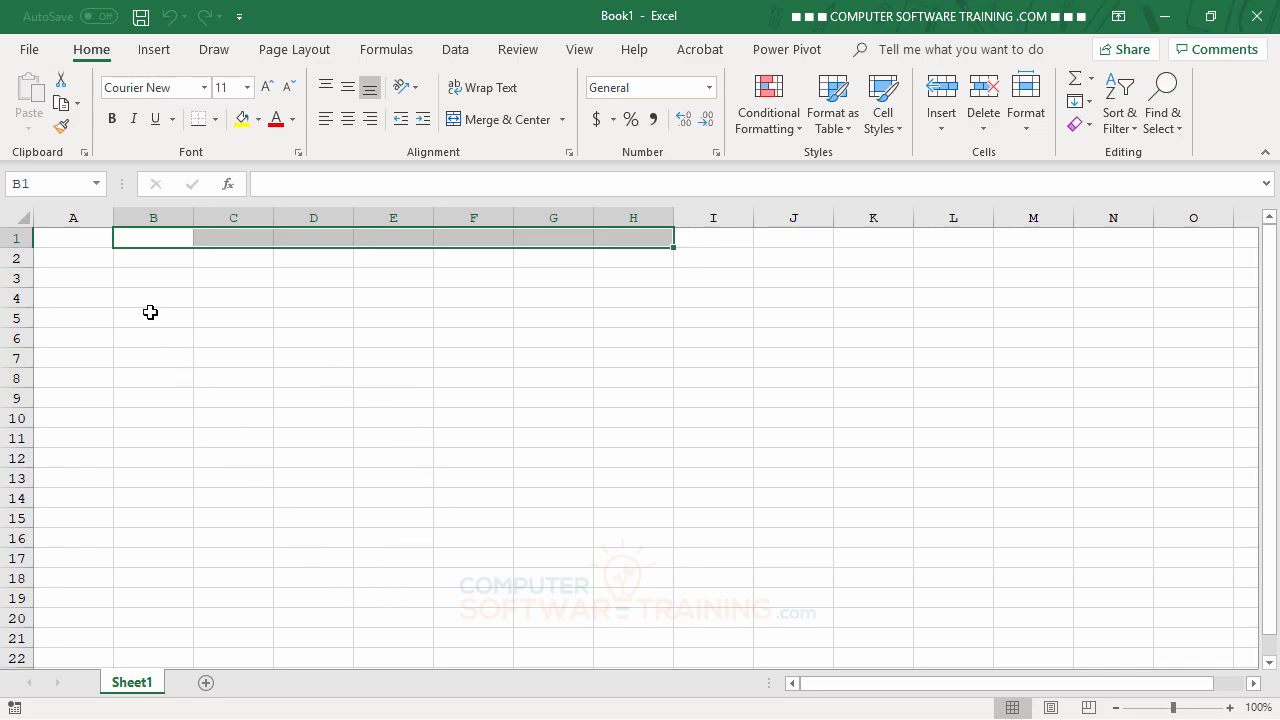
Enter Jan in cell B1 and fill the month series across row 1 through Dec in M1.
left_click(155, 238)
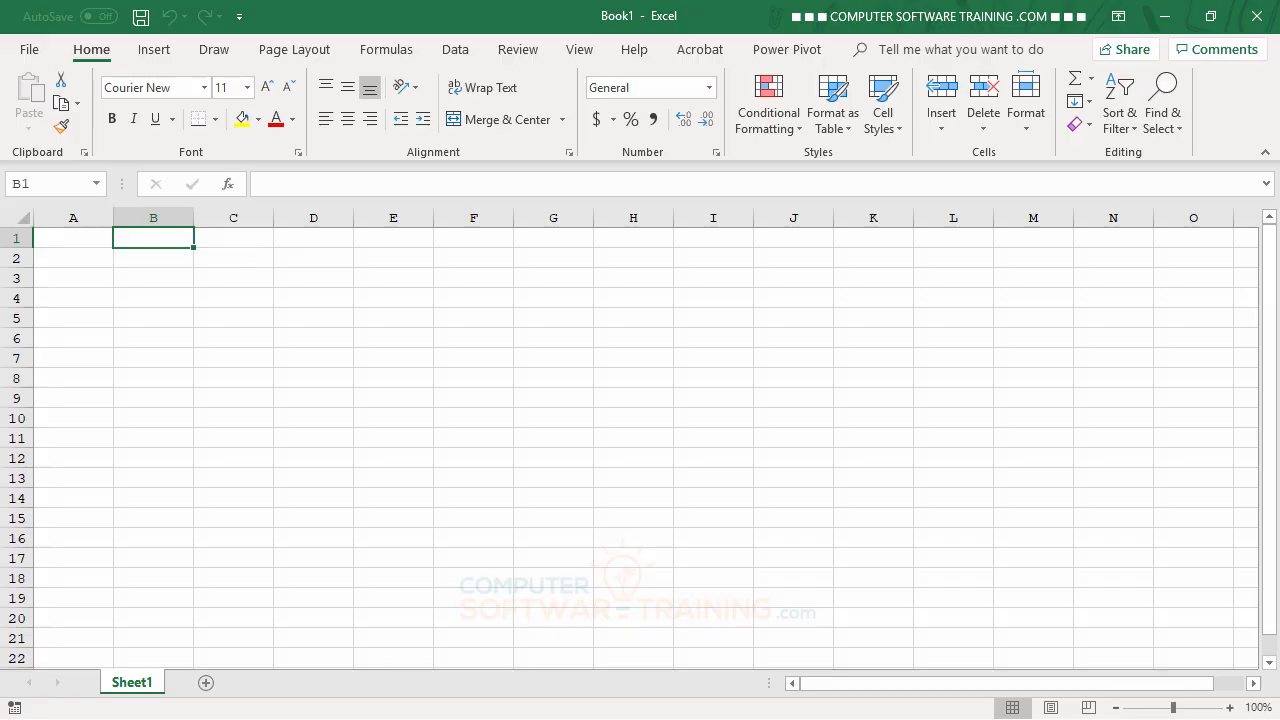
type("Jan")
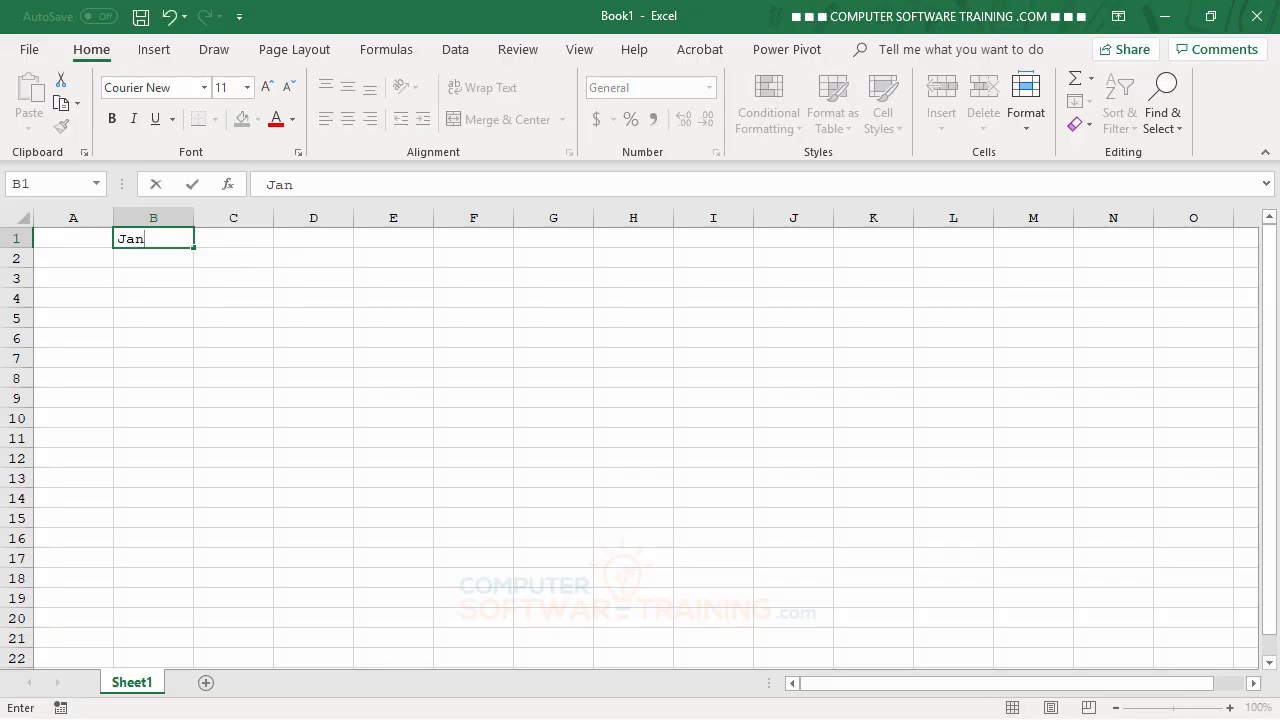
key("Return")
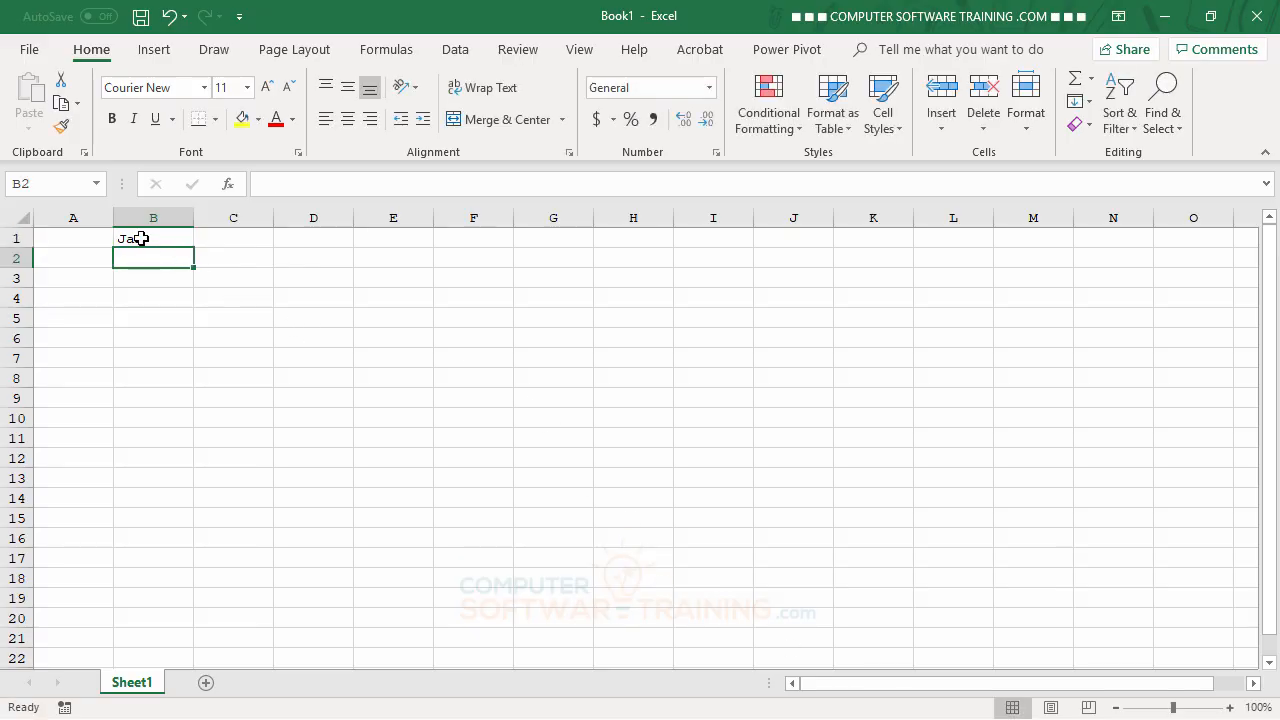
left_click(145, 239)
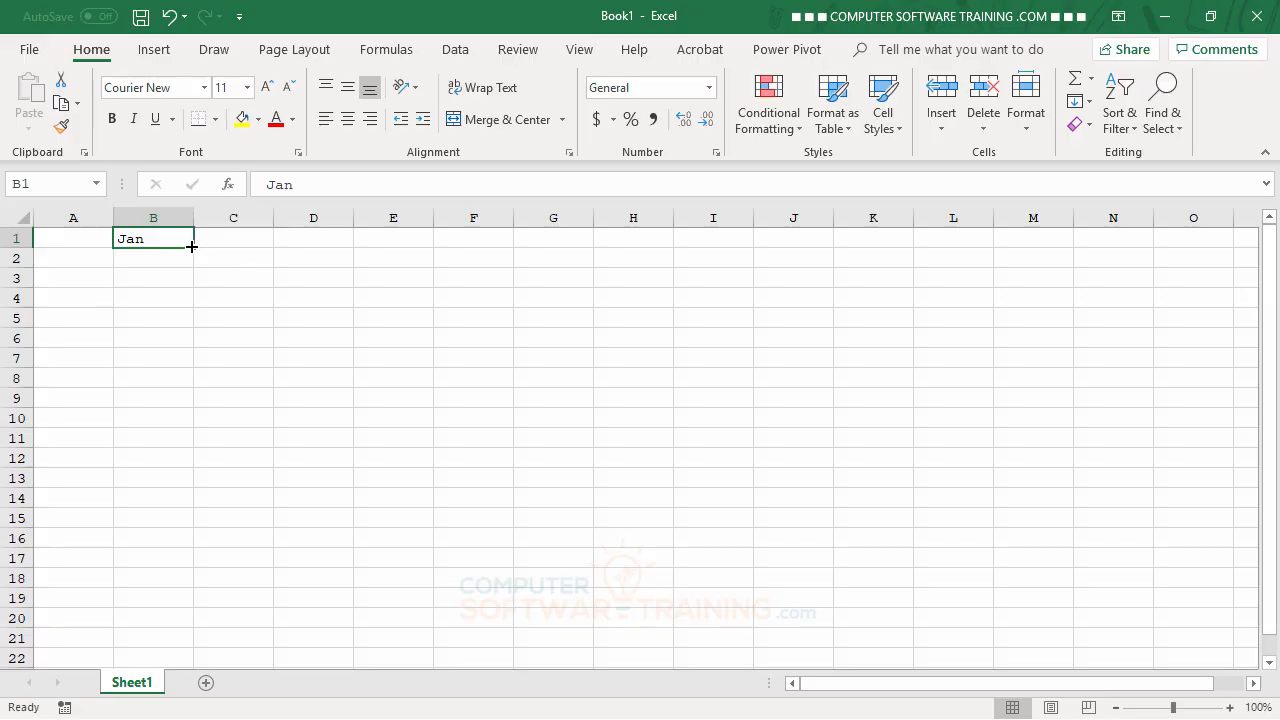
left_click_drag(194, 246, 1064, 241)
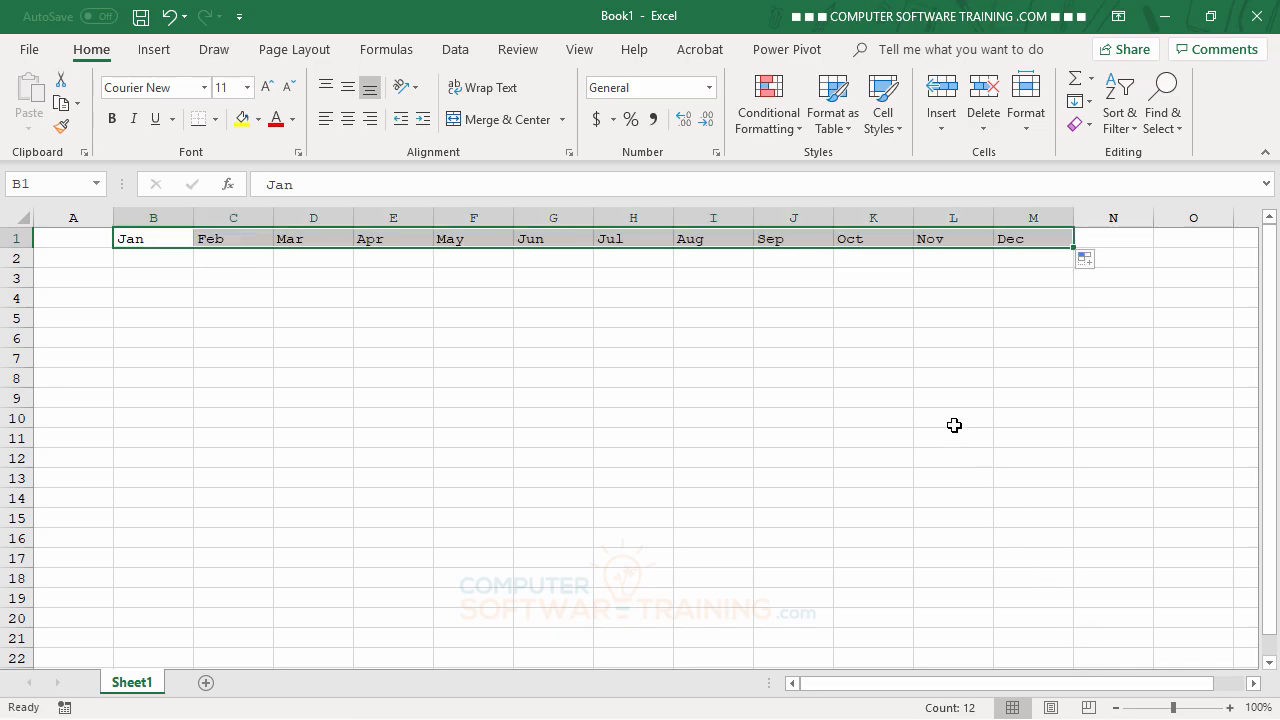
left_click(796, 362)
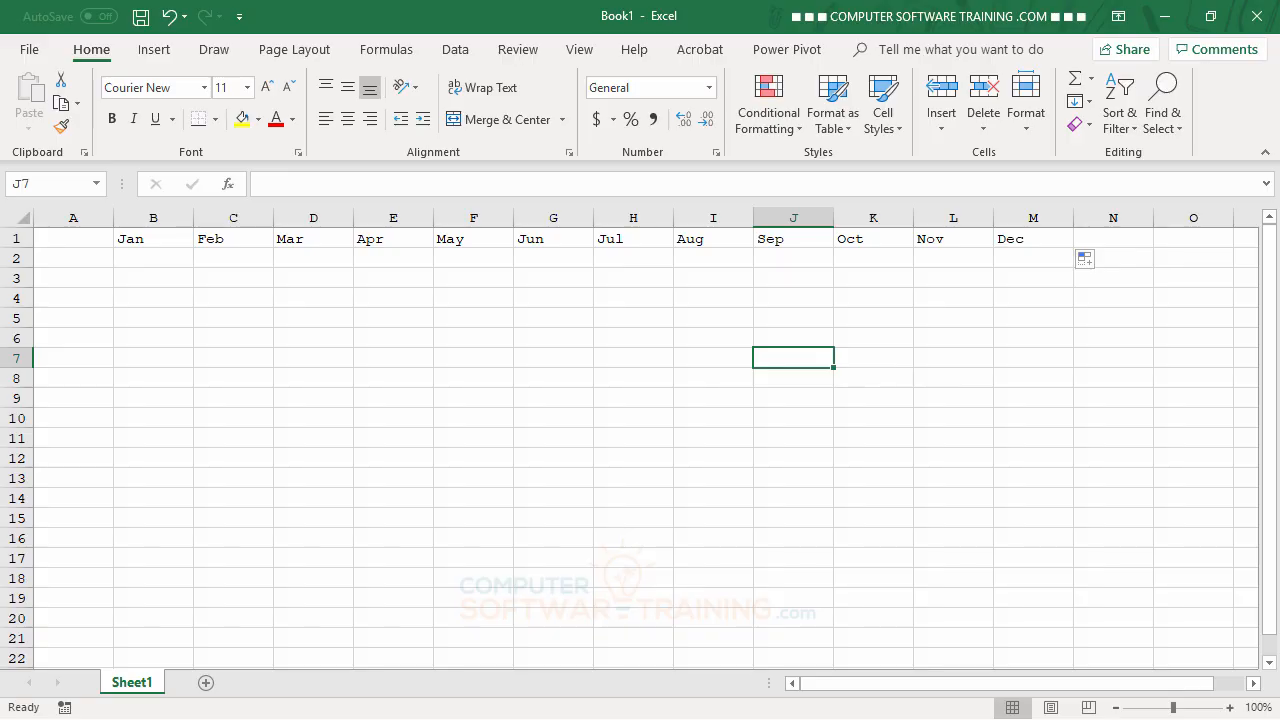
Enter the section heading Personnel in cell A2.
left_click(56, 262)
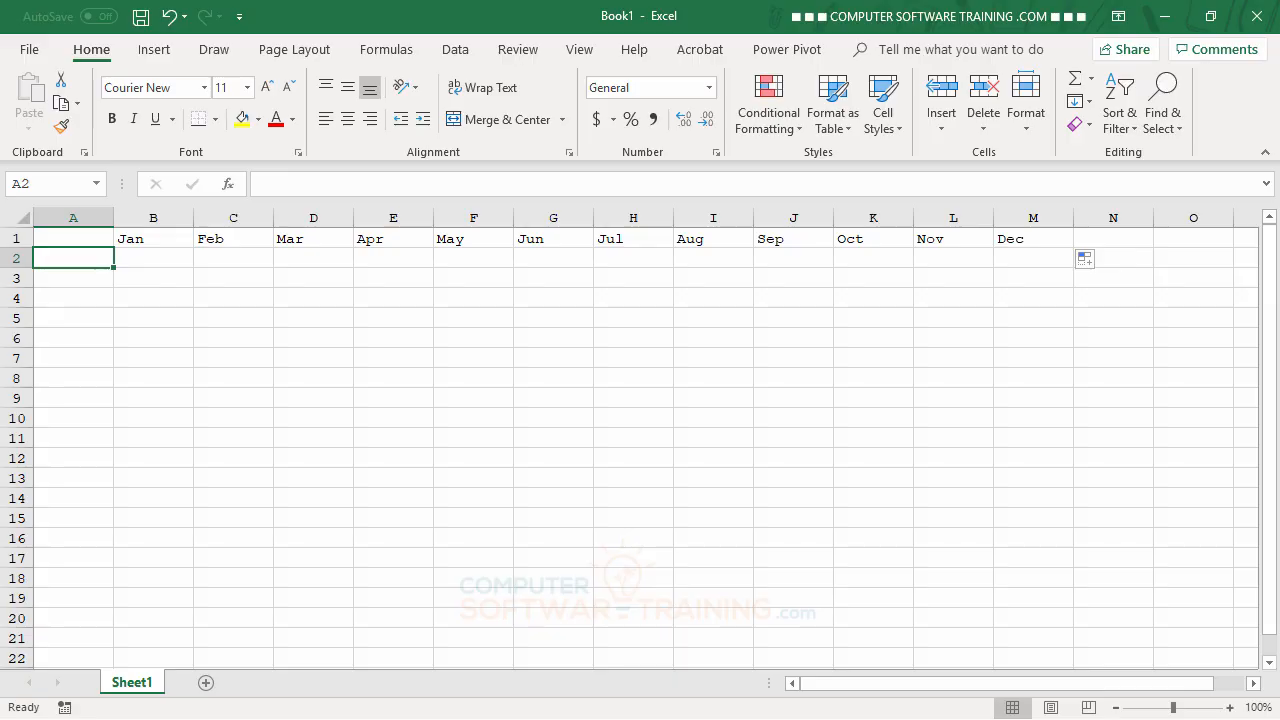
type("Person")
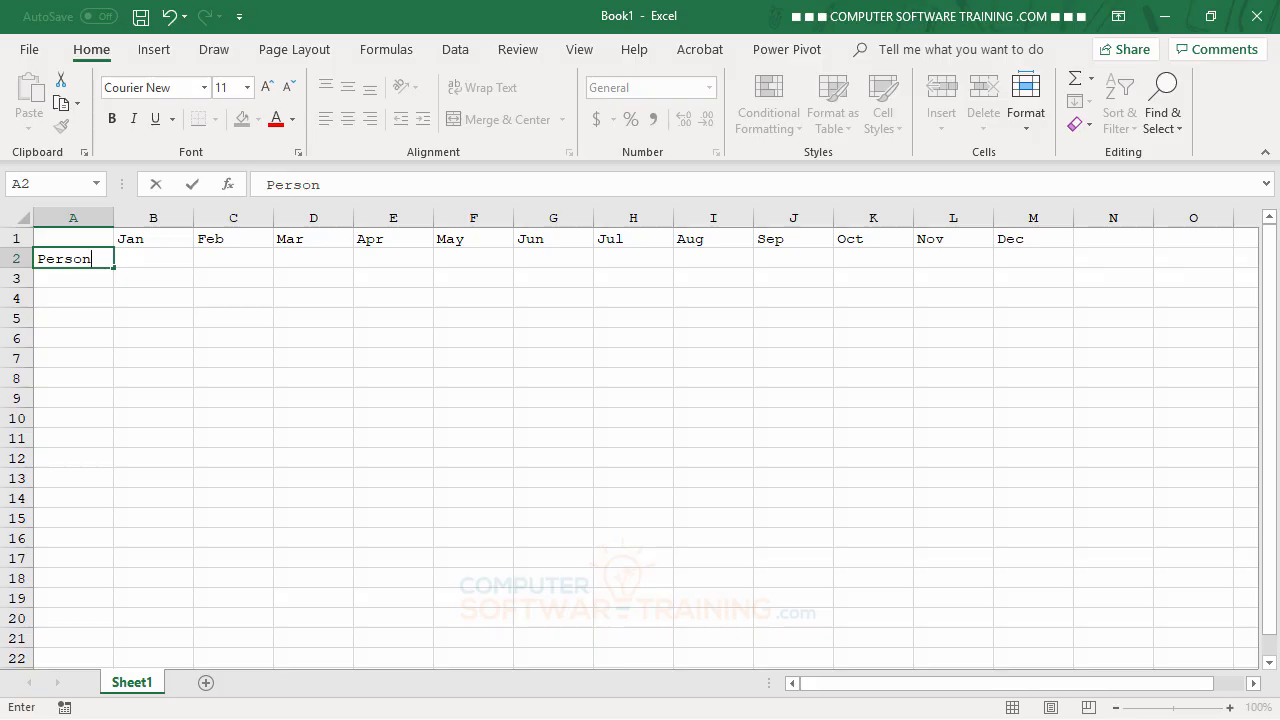
type("nel")
key("Return")
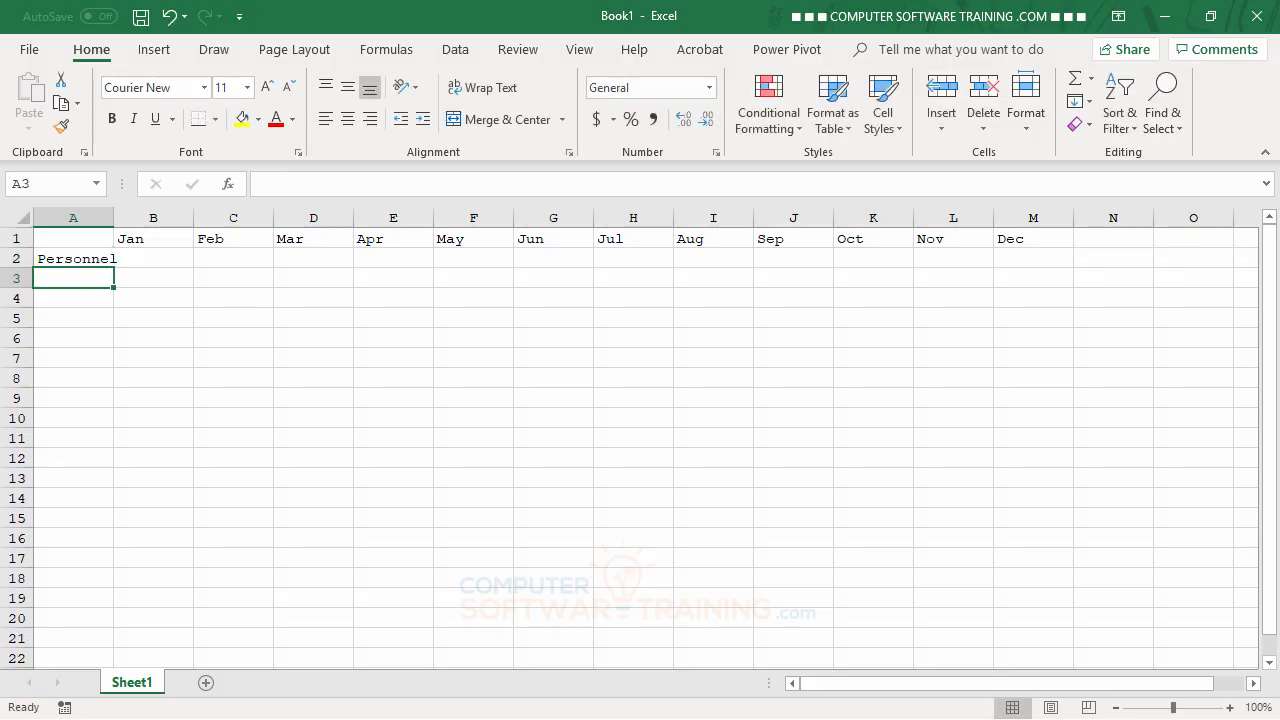
List "Salaries, Wages", "Benefits", "Payroll taxes" and "Commissions and bonuses" in cells A3:A6 below the Personnel heading.
type("Salarie")
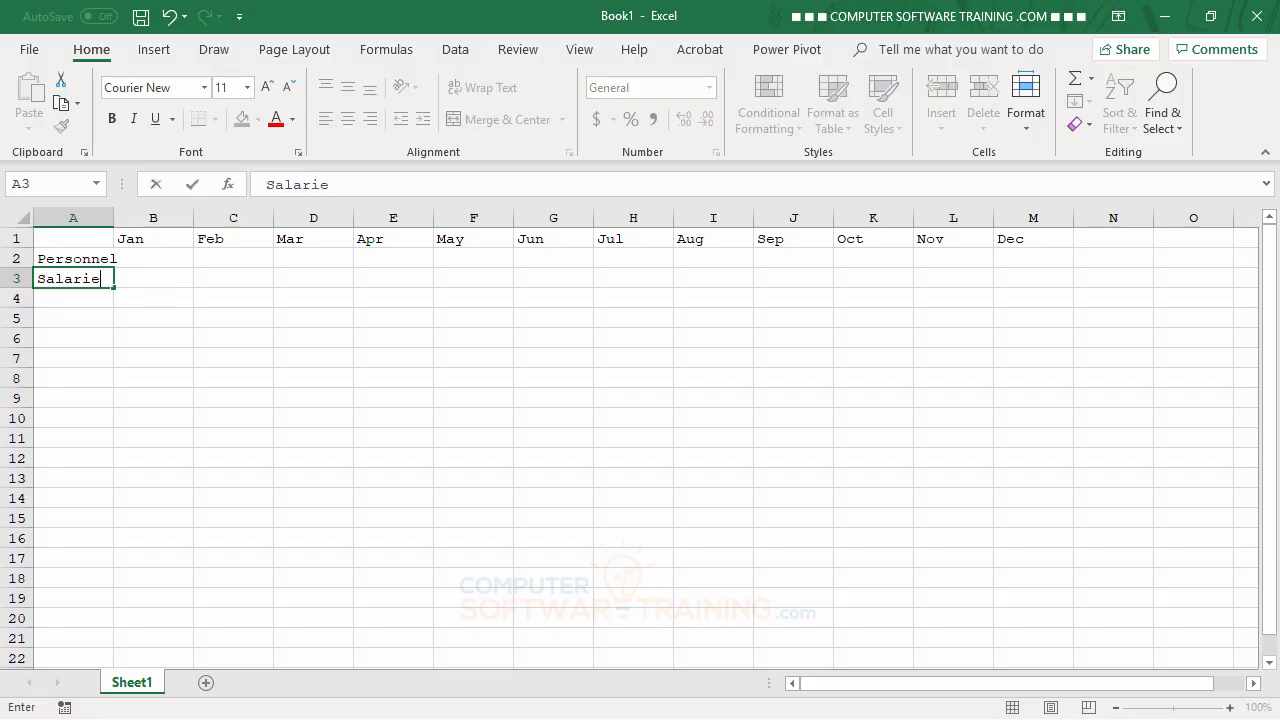
type("s and")
key("BackSpace")
key("BackSpace")
key("BackSpace")
key("BackSpace")
key("BackSpace")
key("BackSpace")
type("s, Wages")
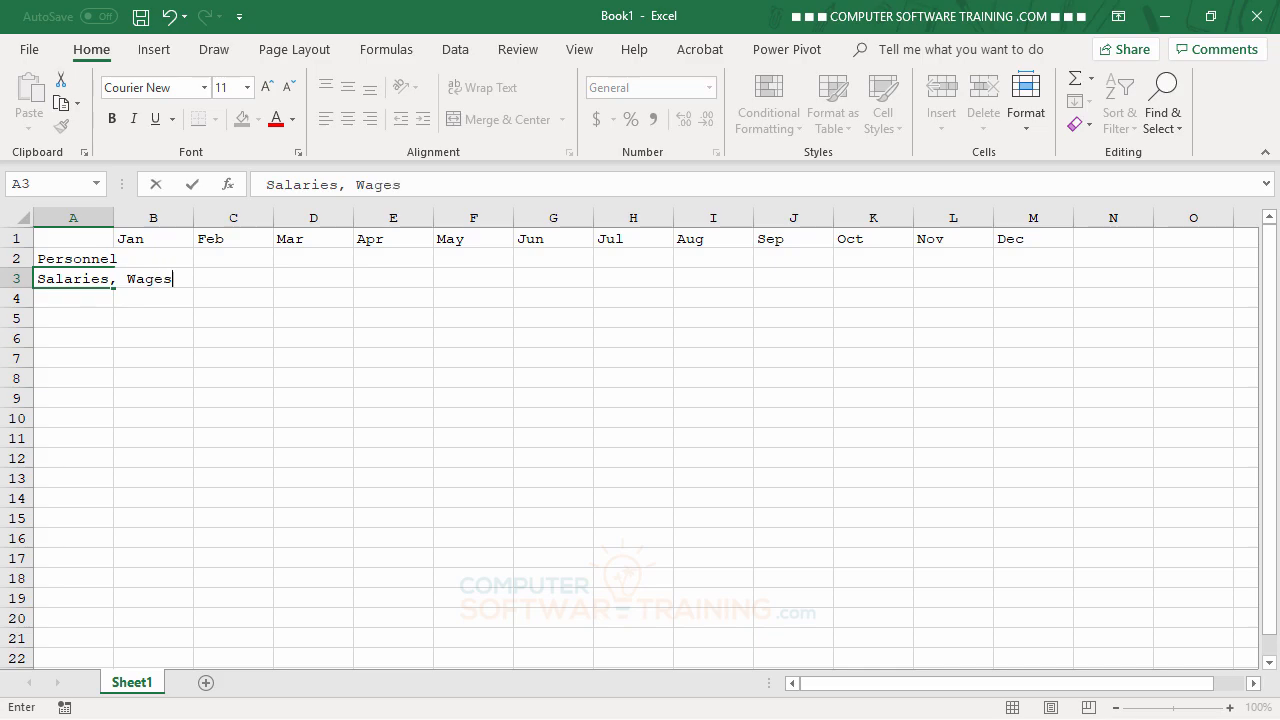
key("Return")
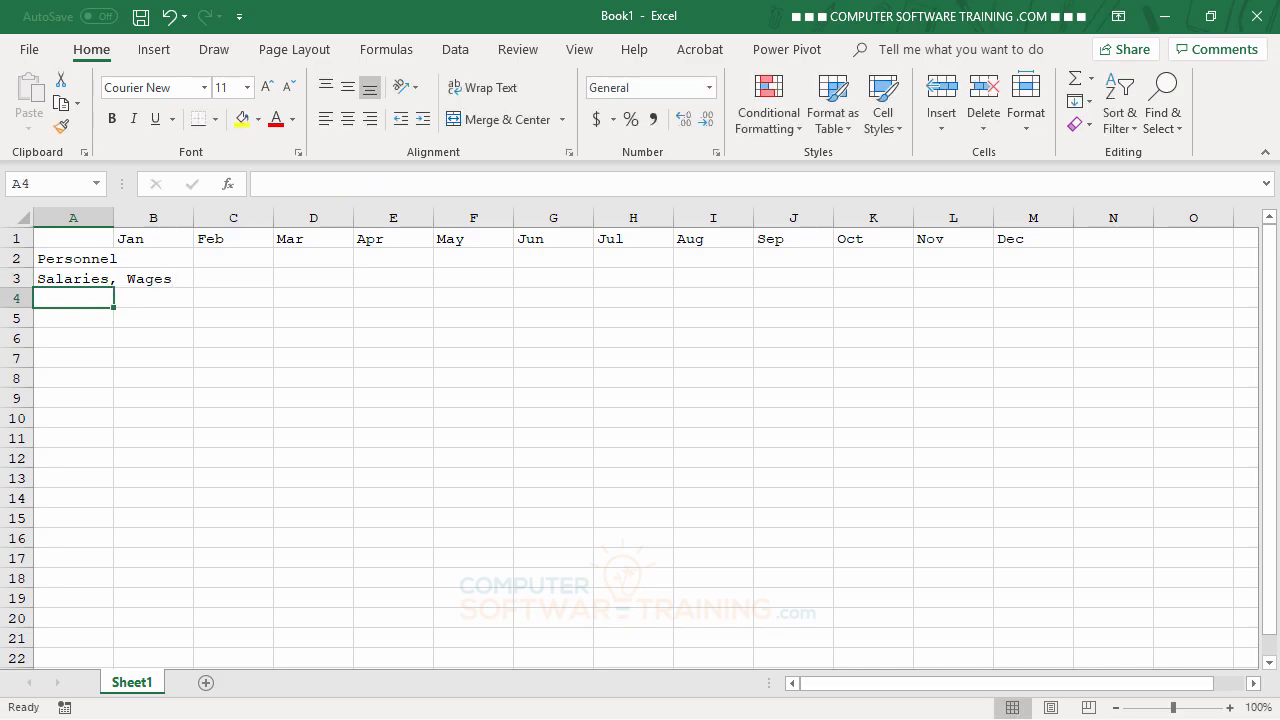
type("Benefits Payroll taxes Commissions and bonuses")
left_click(573, 432)
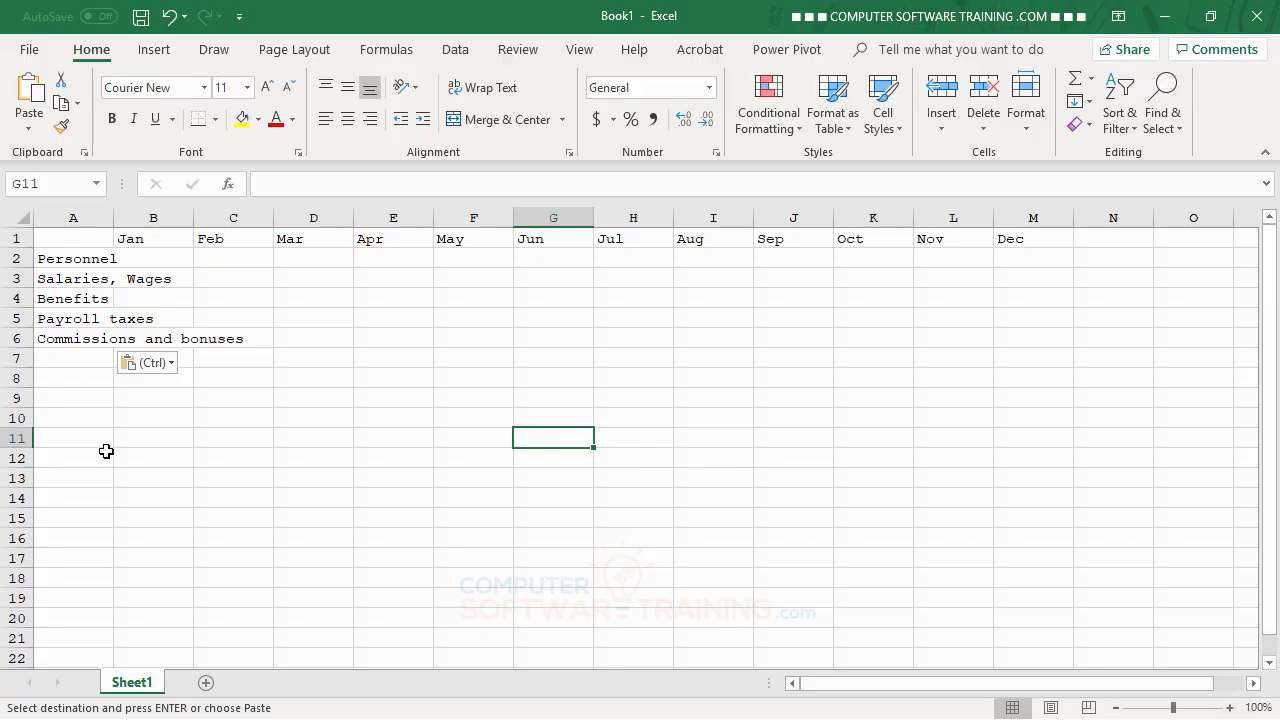
Enter the heading Marketing Communications in A9, with Branding, Advertising and Web sites in A10:A12 and the items Direct marketing through Events in A14:A20.
left_click(78, 398)
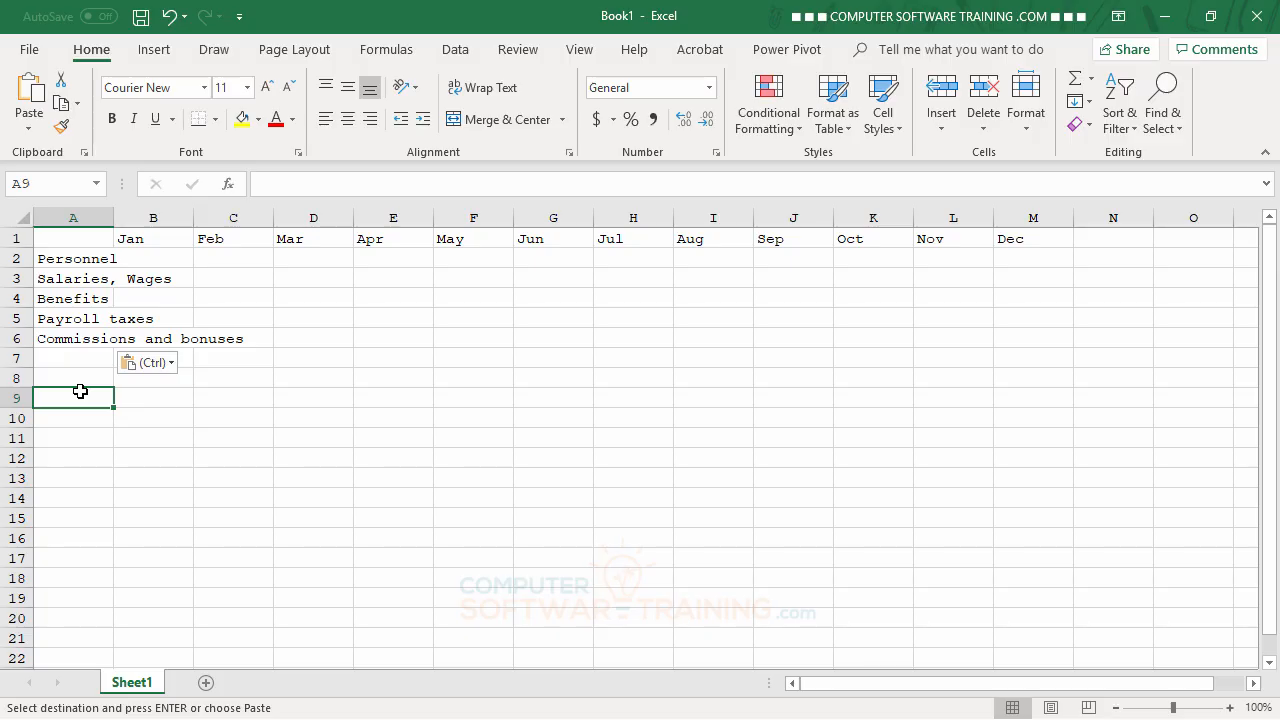
type("Mar")
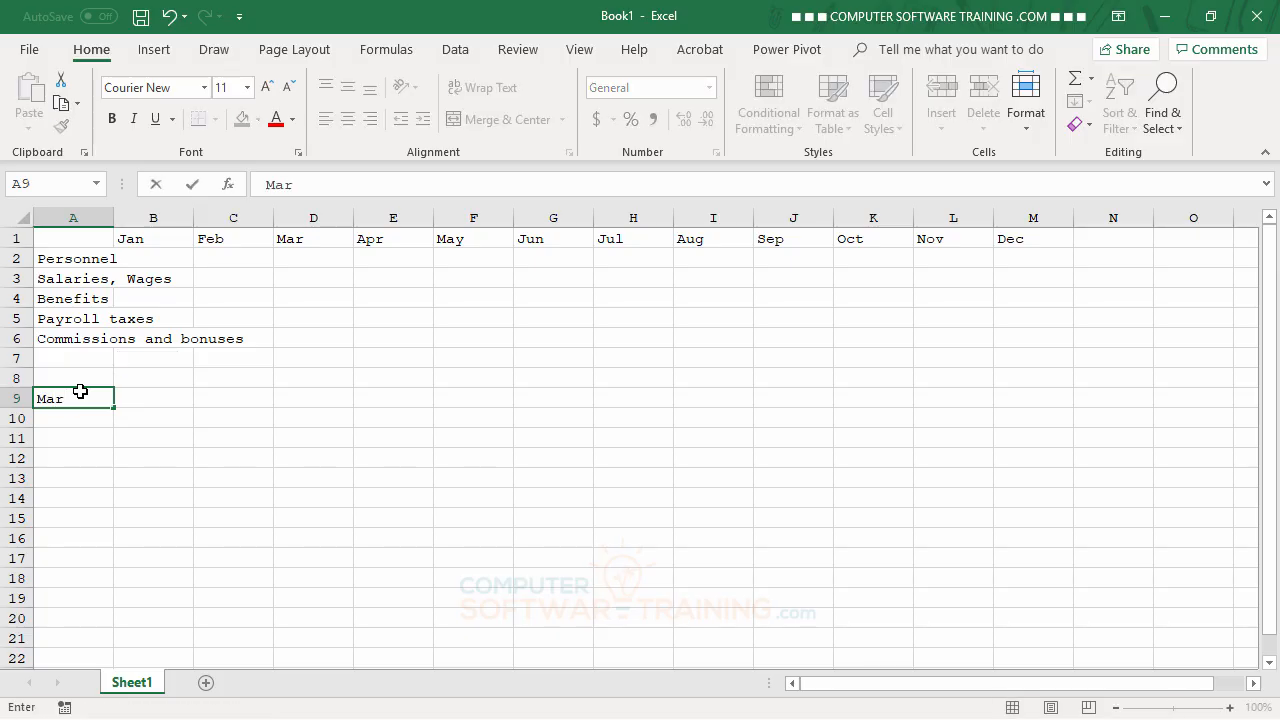
type("keting Communi")
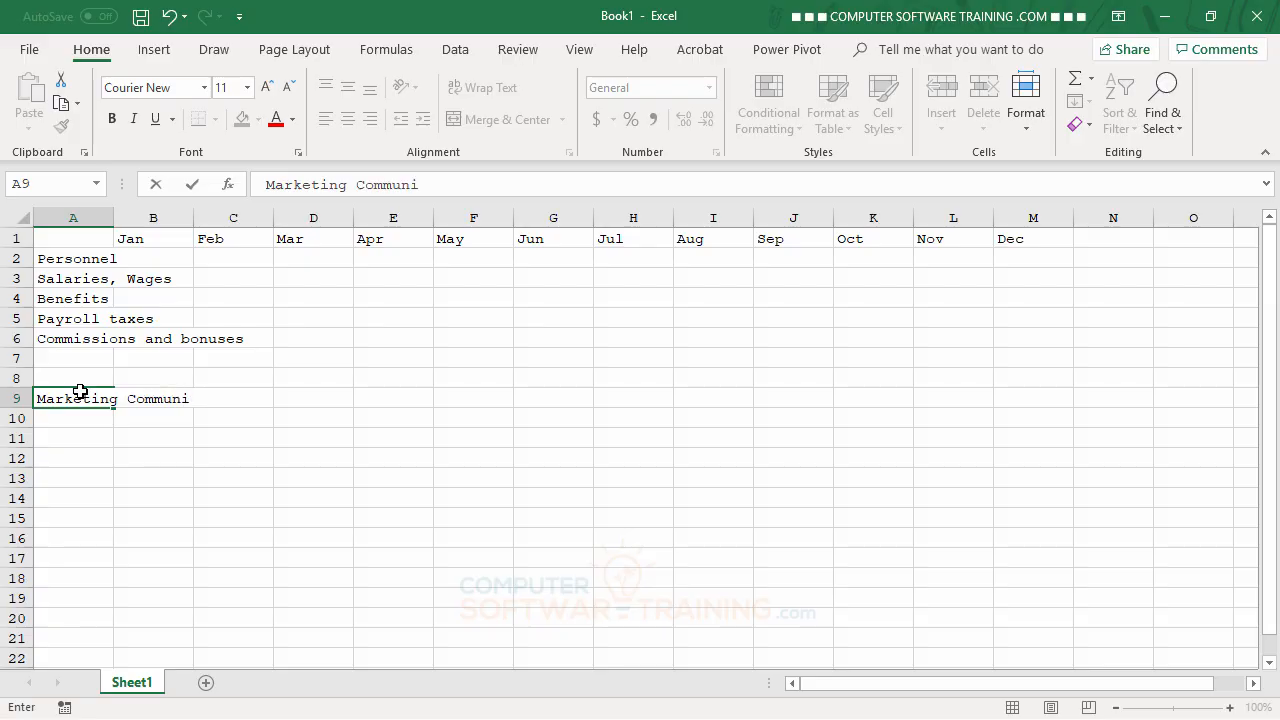
type("cations")
key("Return")
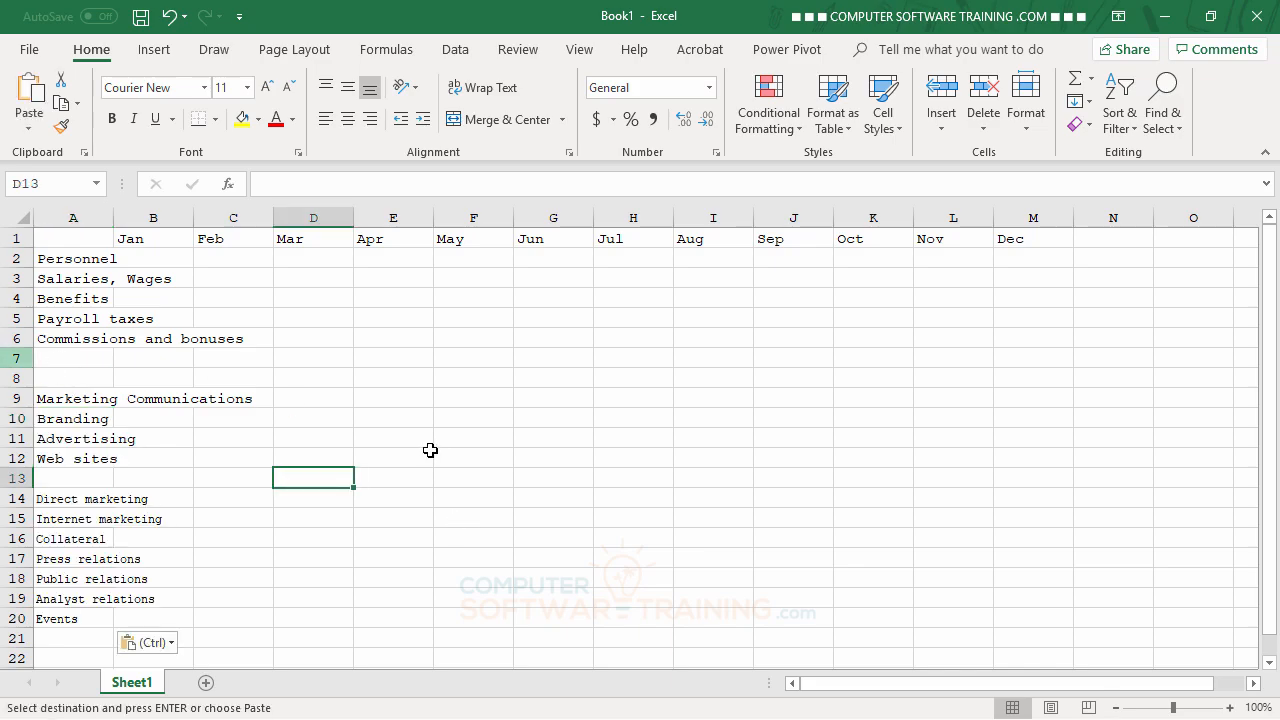
Enter the heading Channels in A23, with Channel communications and training, Channel promotions and incentives, and Channel commissions/bonuses in A24:A26.
scroll(430, 454, "down", 2)
scroll(431, 454, "down", 1)
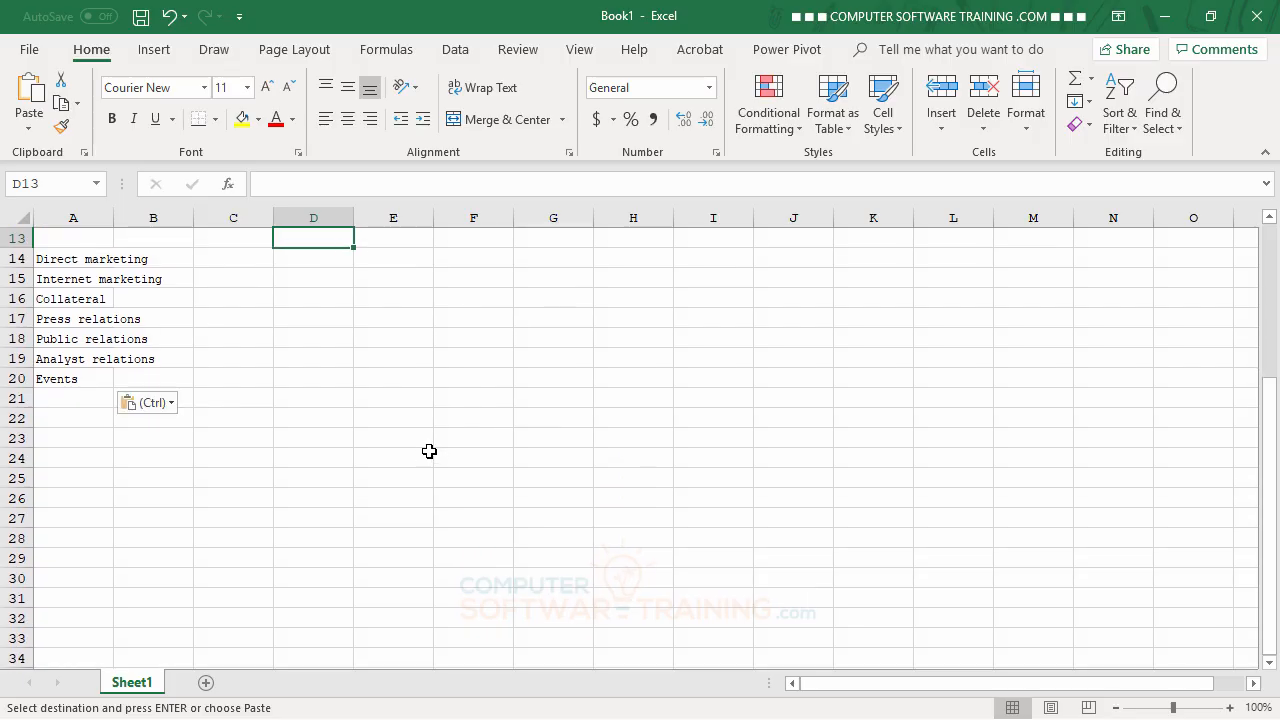
left_click(74, 436)
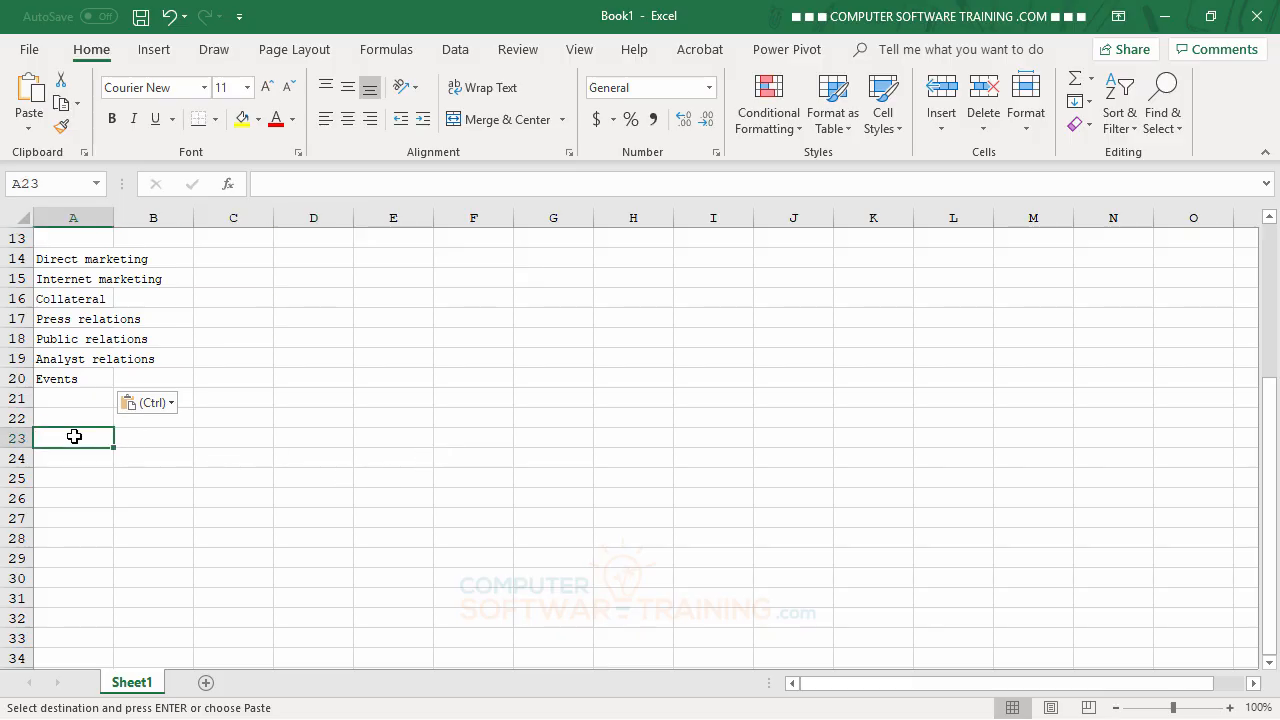
type("C")
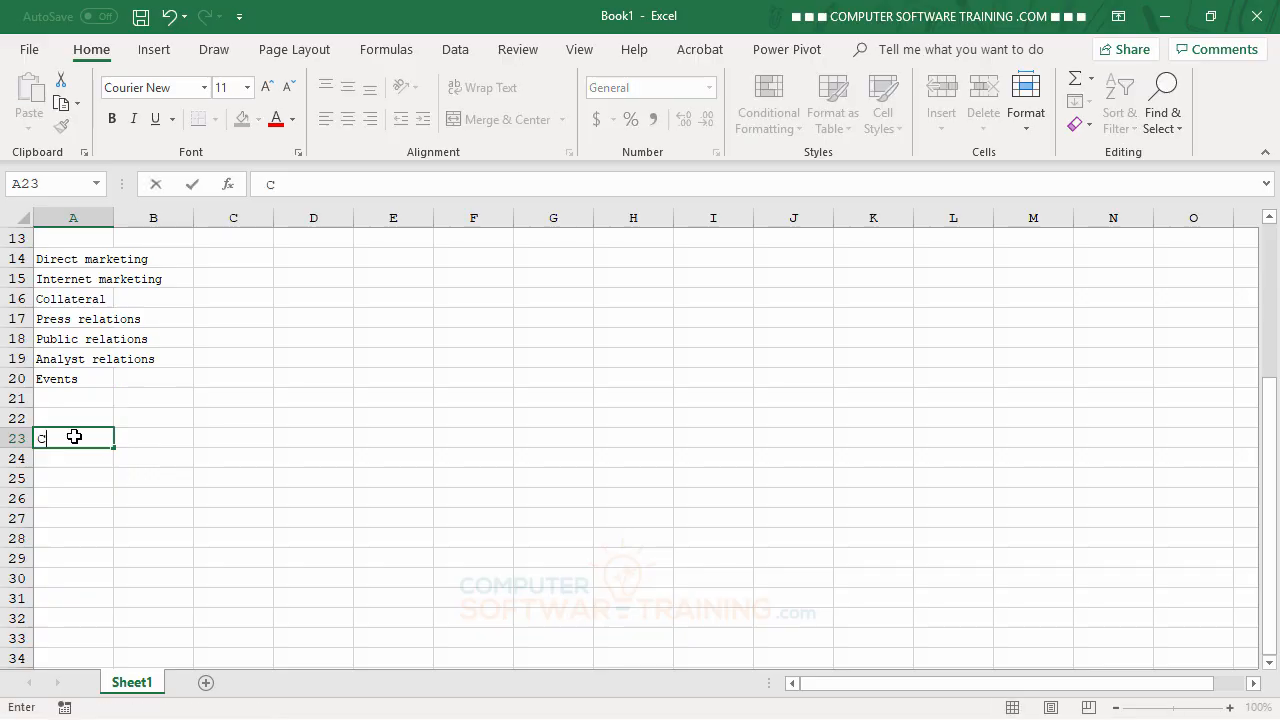
type("hannels")
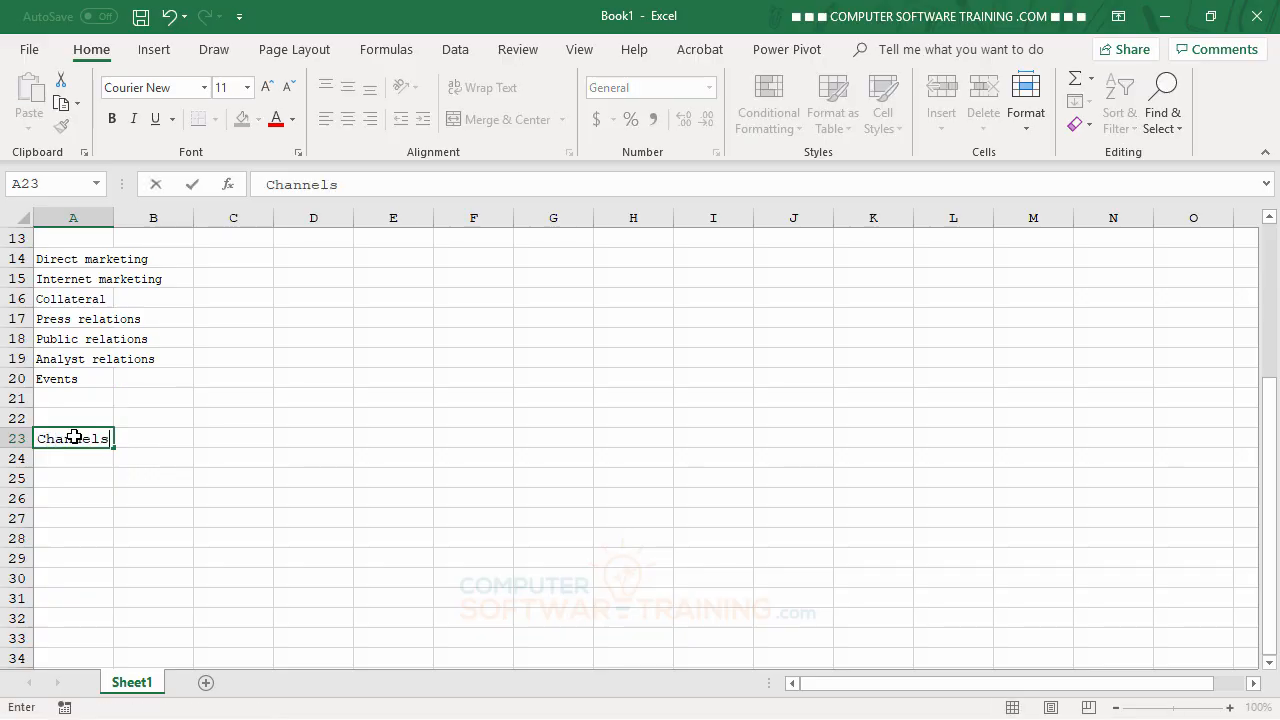
key("Return")
type("Channel communications and training Channel promotions and incentives Channel commissions/bonuses")
left_click(214, 528)
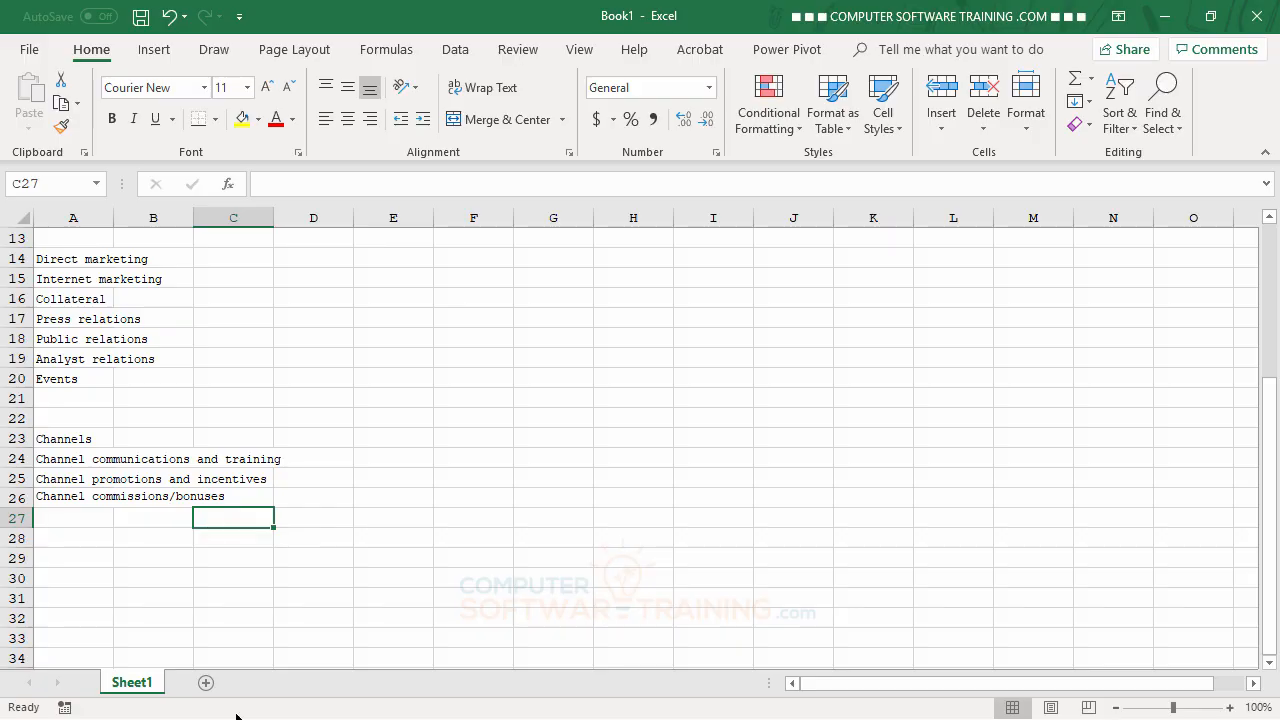
Enter the heading Other in A29, with Postage, Telephone, Travel, and Computers and office equipment in A30:A33.
left_click(61, 562)
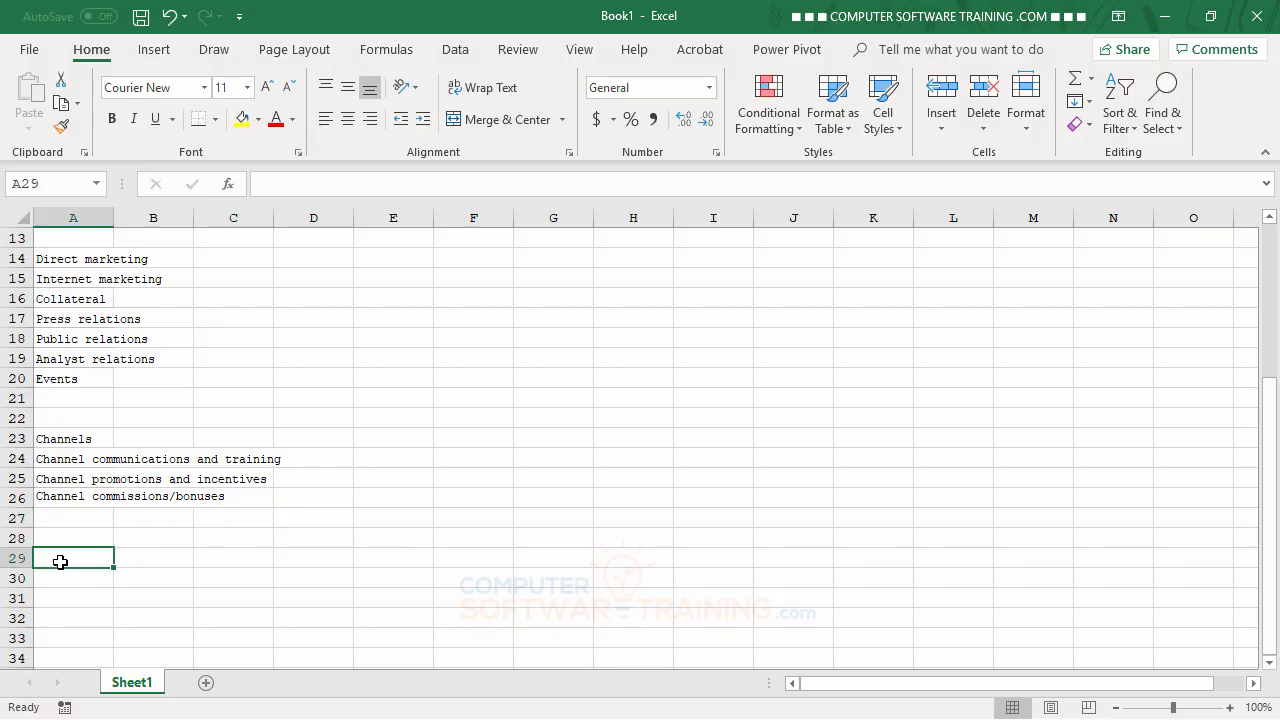
type("Other")
key("Return")
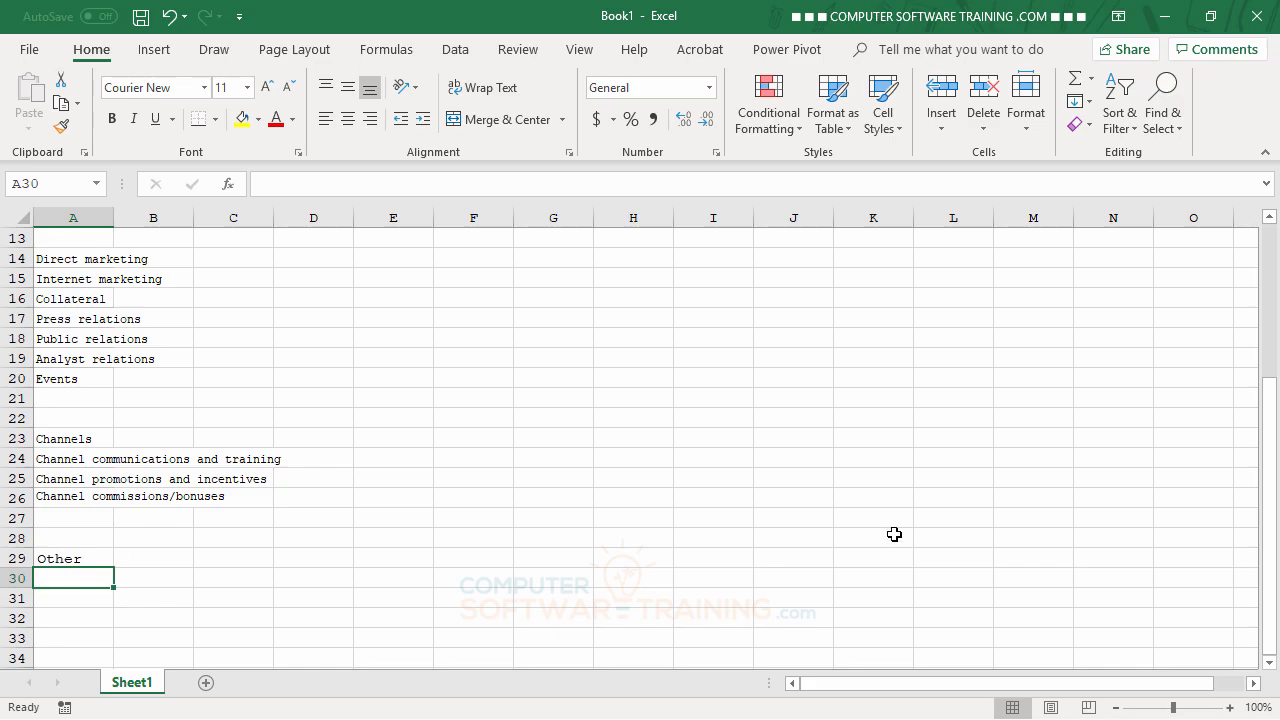
left_click(490, 530)
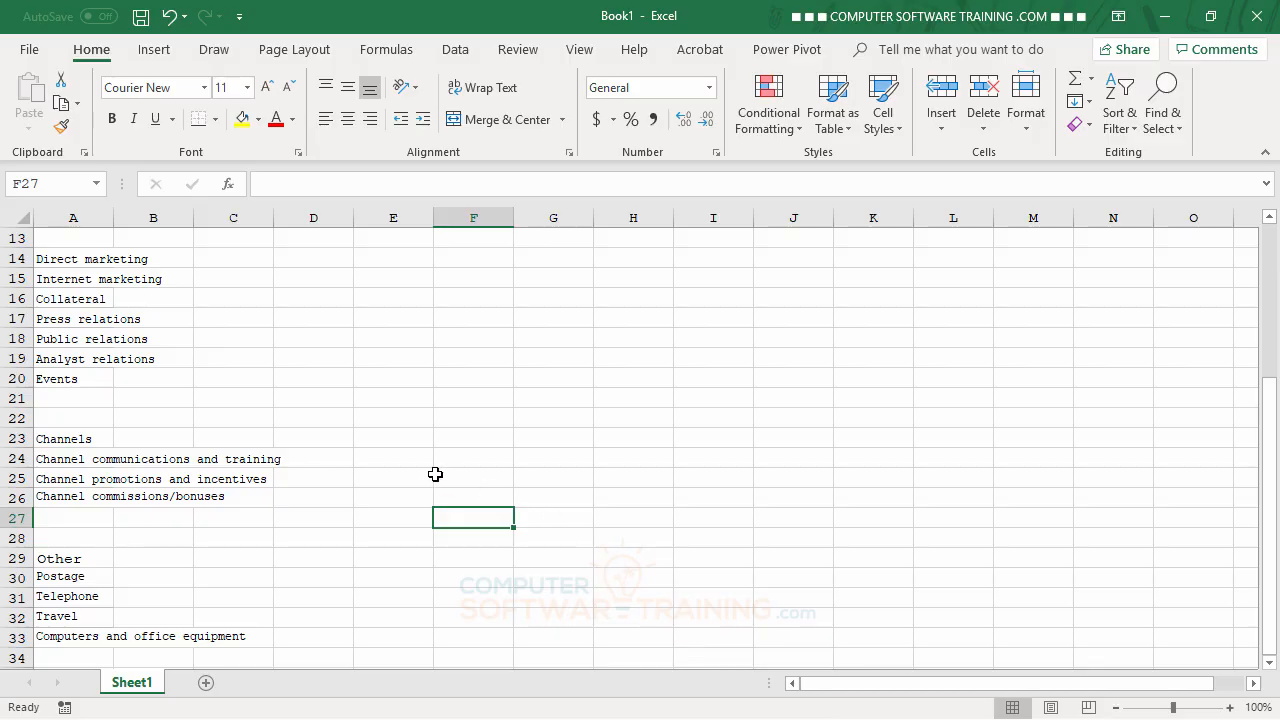
Widen column A so the longest expense labels fit inside it.
scroll(380, 475, "down", 3)
scroll(380, 475, "up", 7)
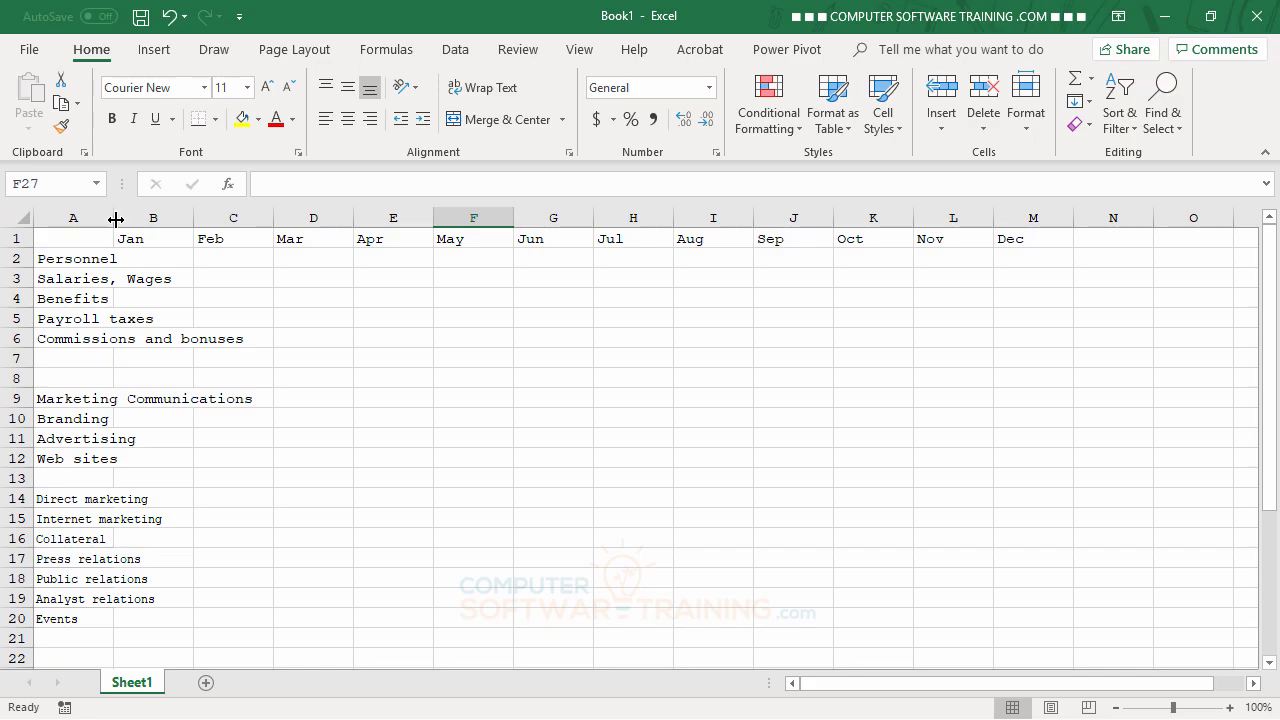
left_click_drag(115, 219, 290, 219)
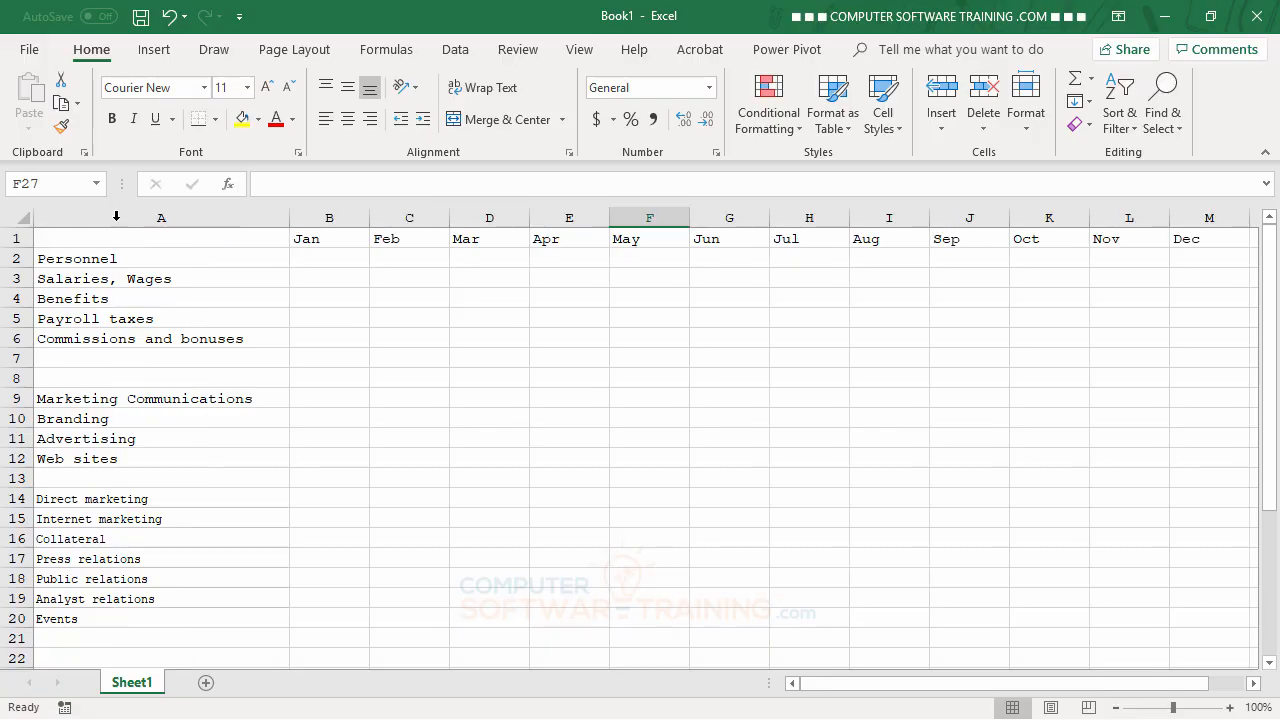
left_click(475, 429)
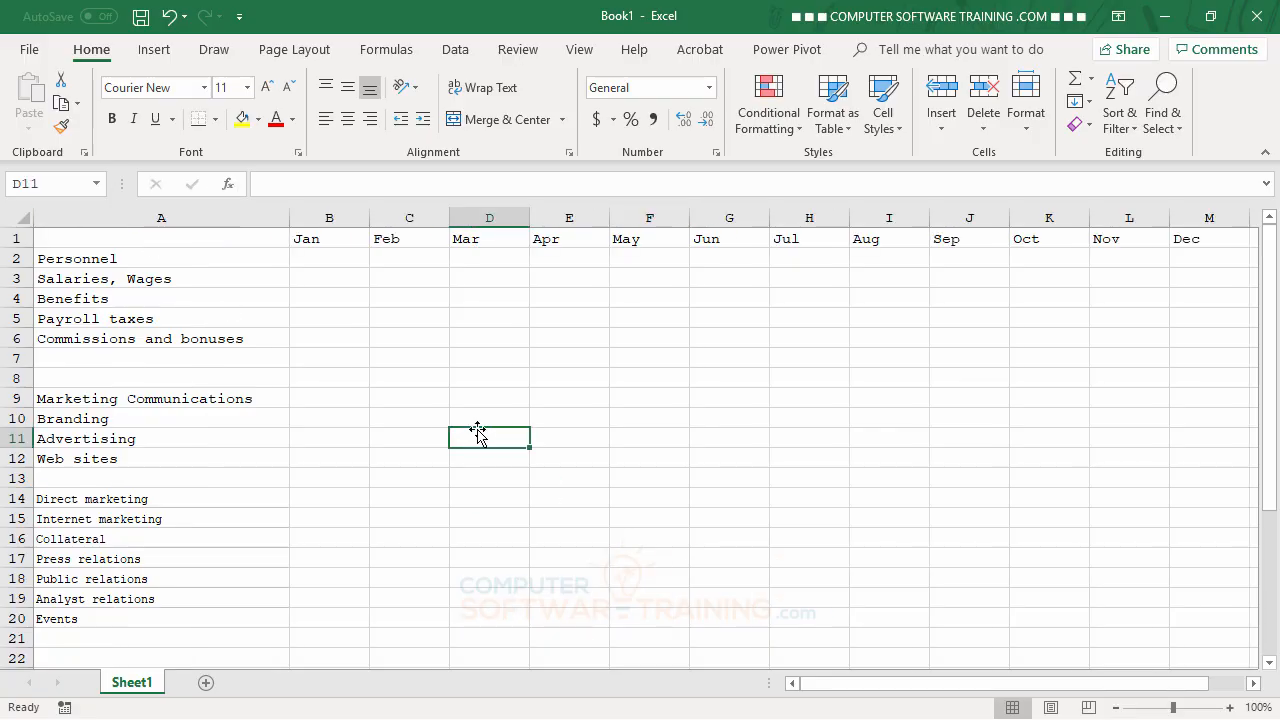
Enter the January personnel amounts 5735, 163, 1606 and 499 in B3:B6, from Salaries, Wages through Commissions and bonuses.
scroll(456, 415, "down", 4)
scroll(456, 415, "down", 4)
scroll(456, 415, "up", 8)
left_click(328, 280)
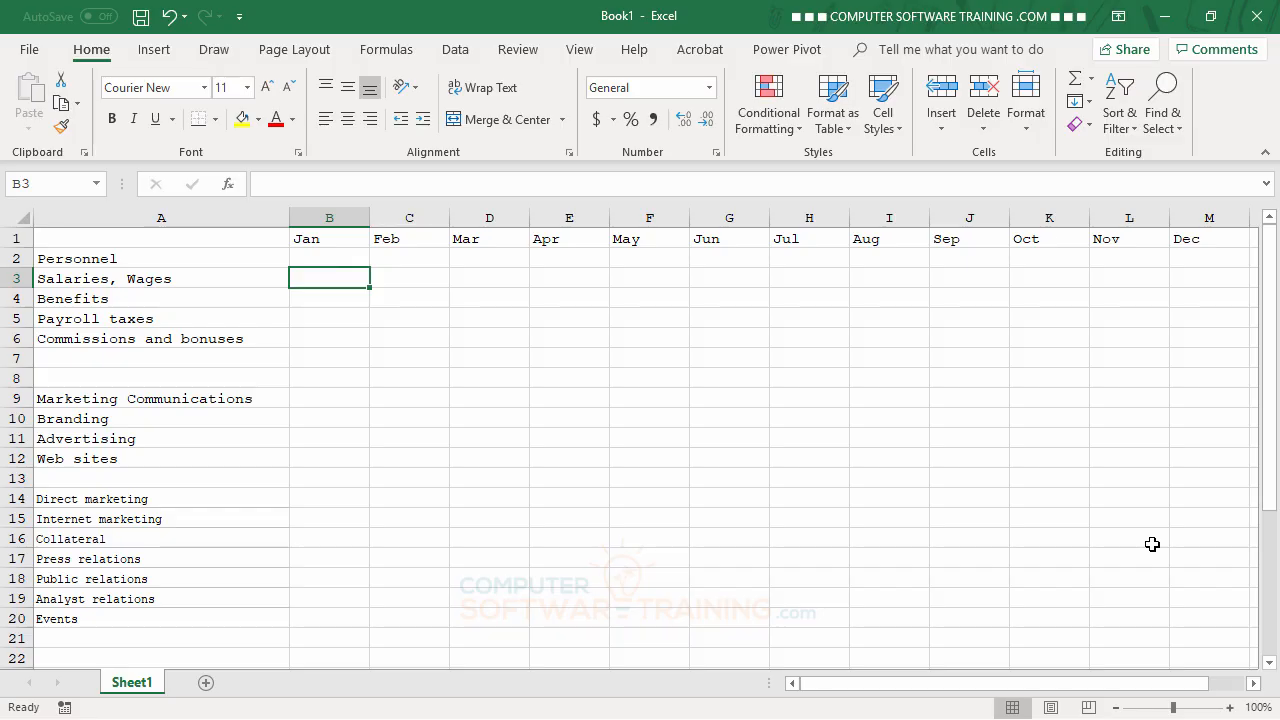
type("5735")
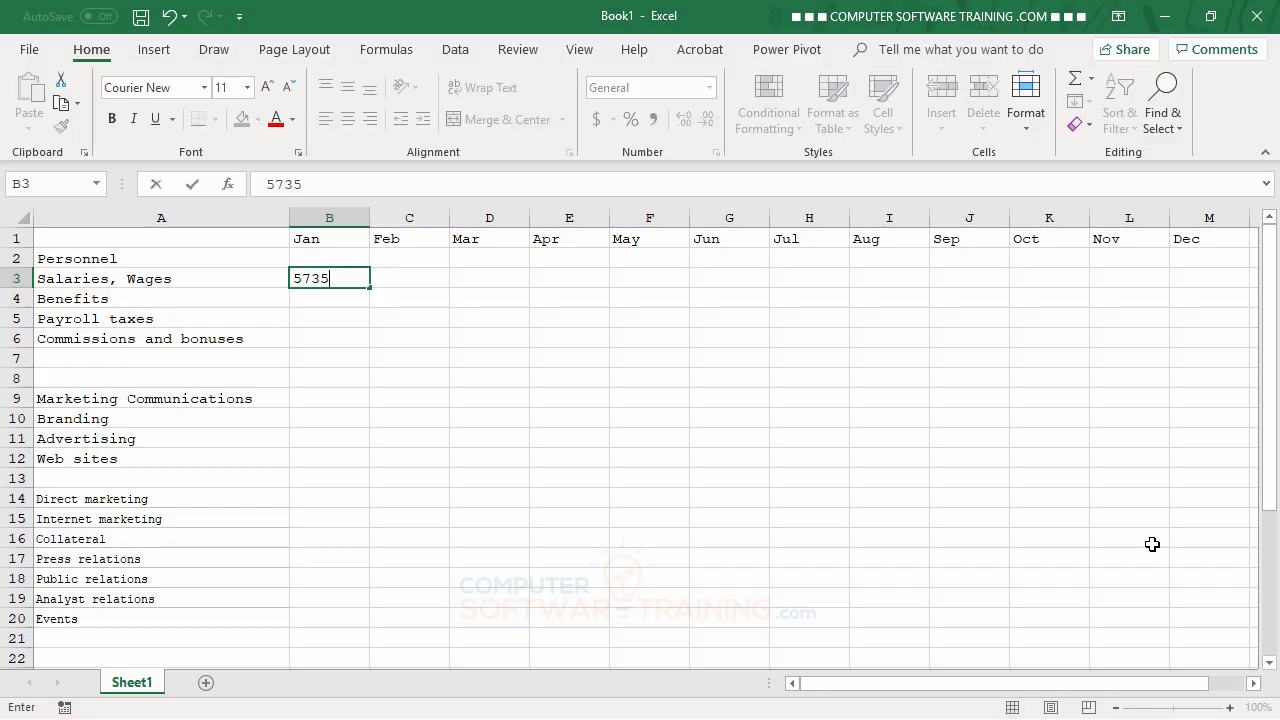
key("Return")
type("163")
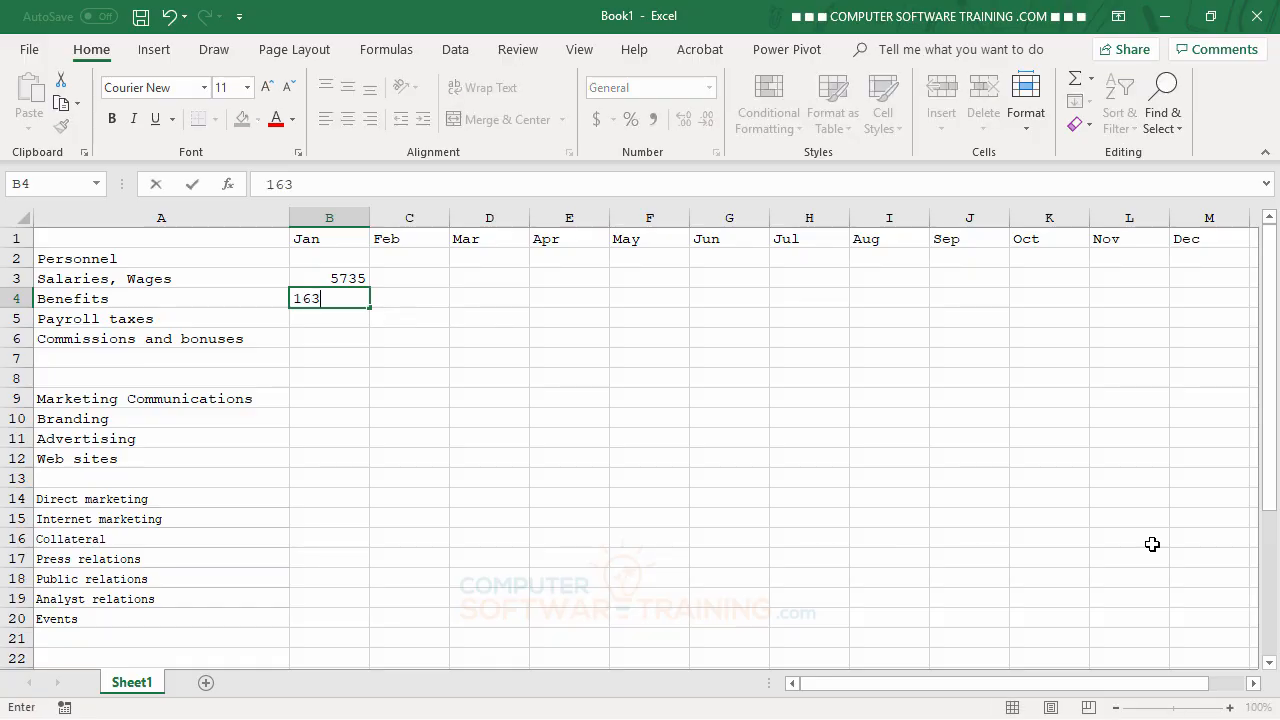
key("Return")
type("1606")
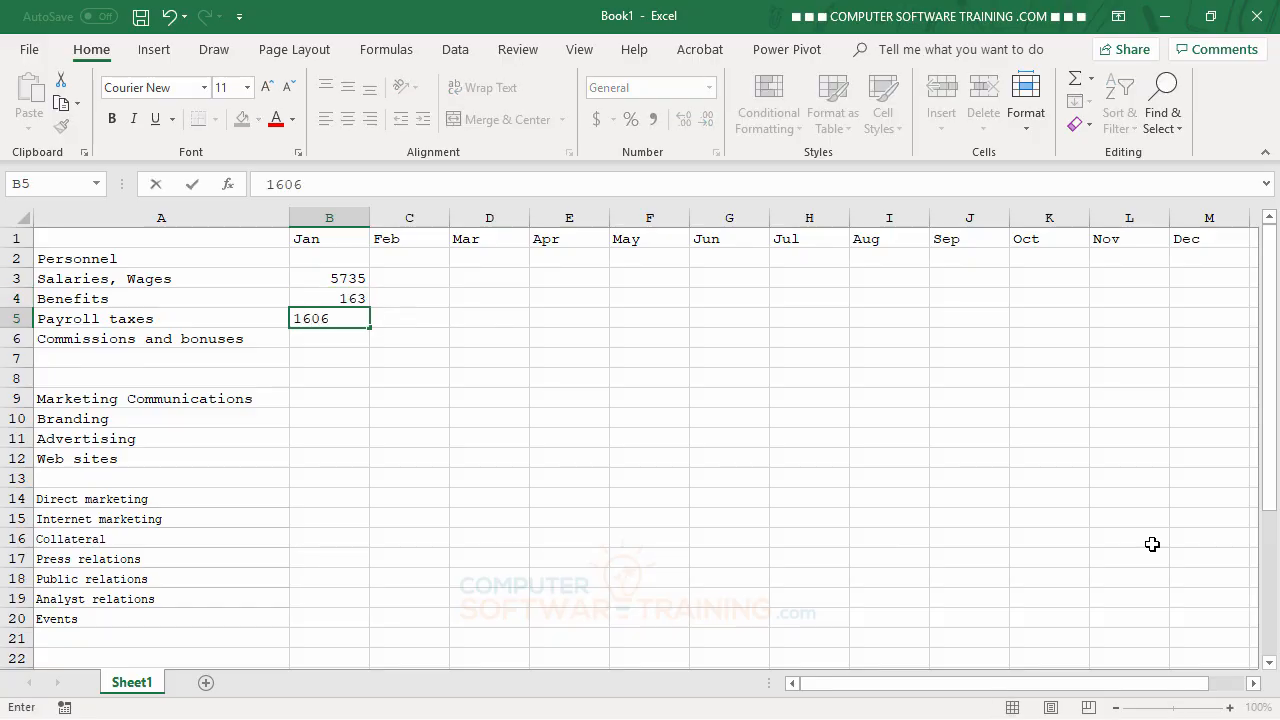
key("Return")
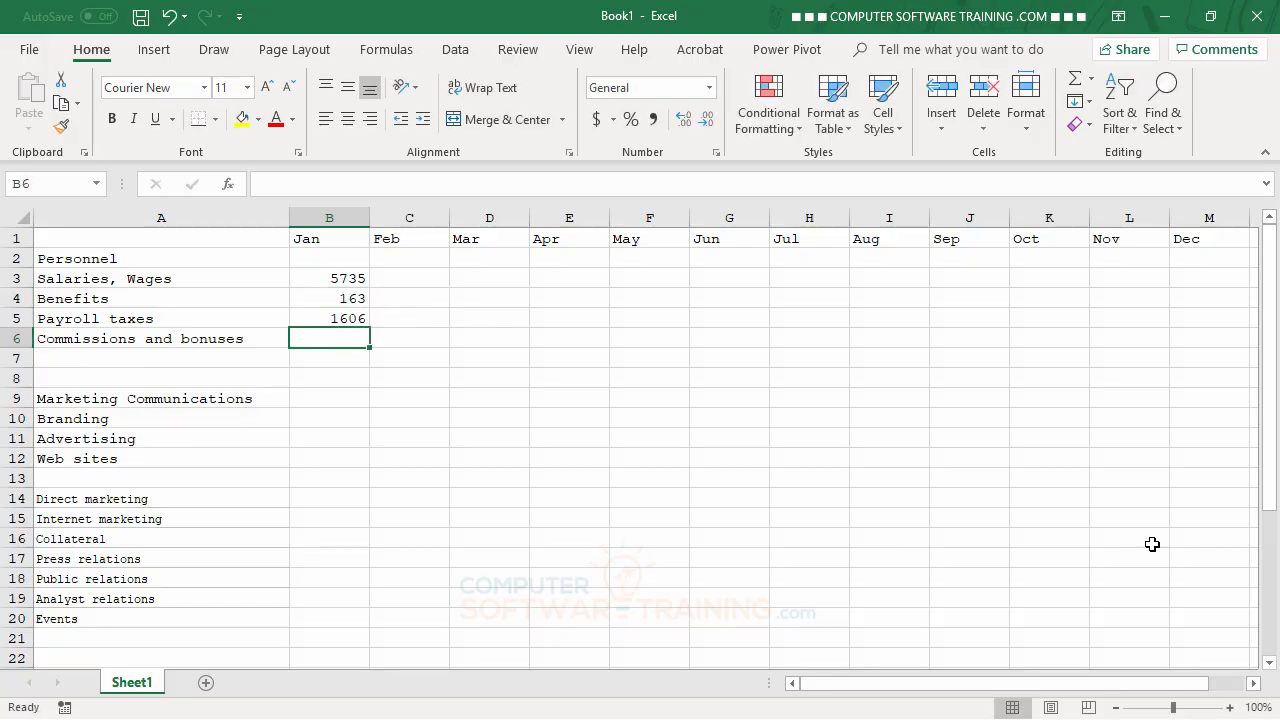
type("5")
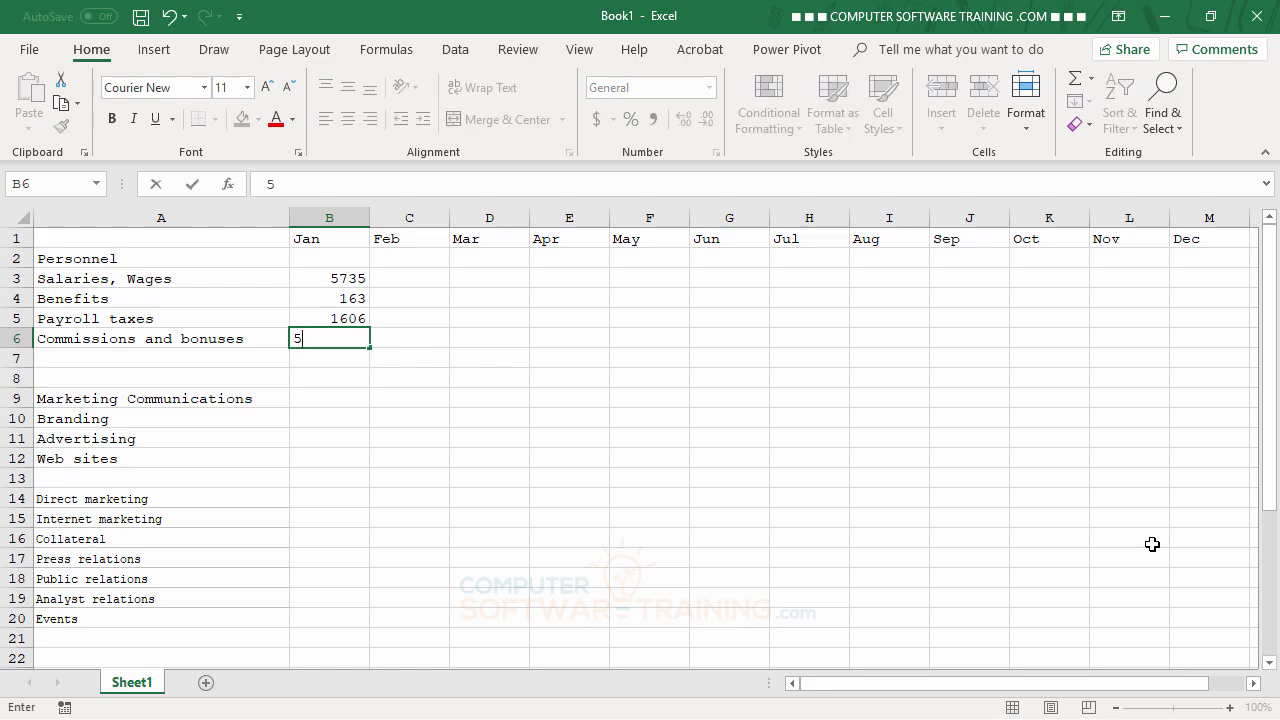
key("BackSpace")
type("499")
key("ctrl+Return")
key("Return")
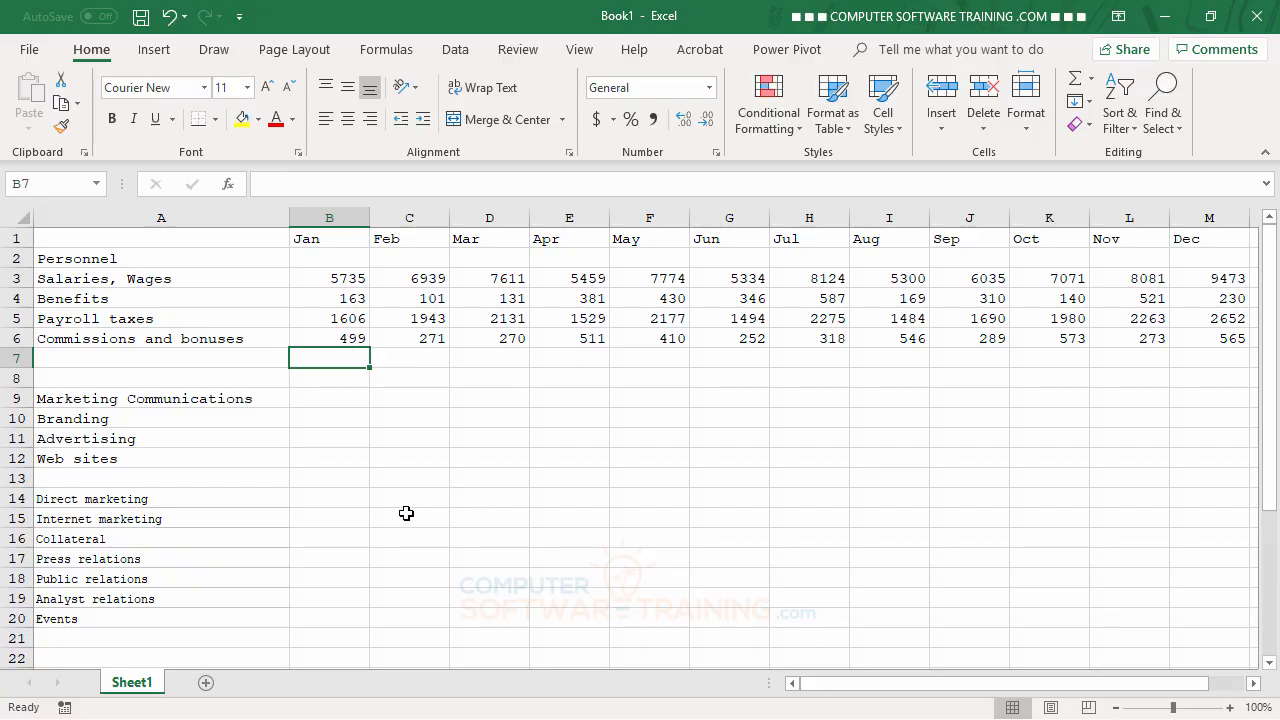
Enter the January amounts 657 for Branding, 434 for Advertising and 522 for Web sites in B10:B12.
left_click(335, 421)
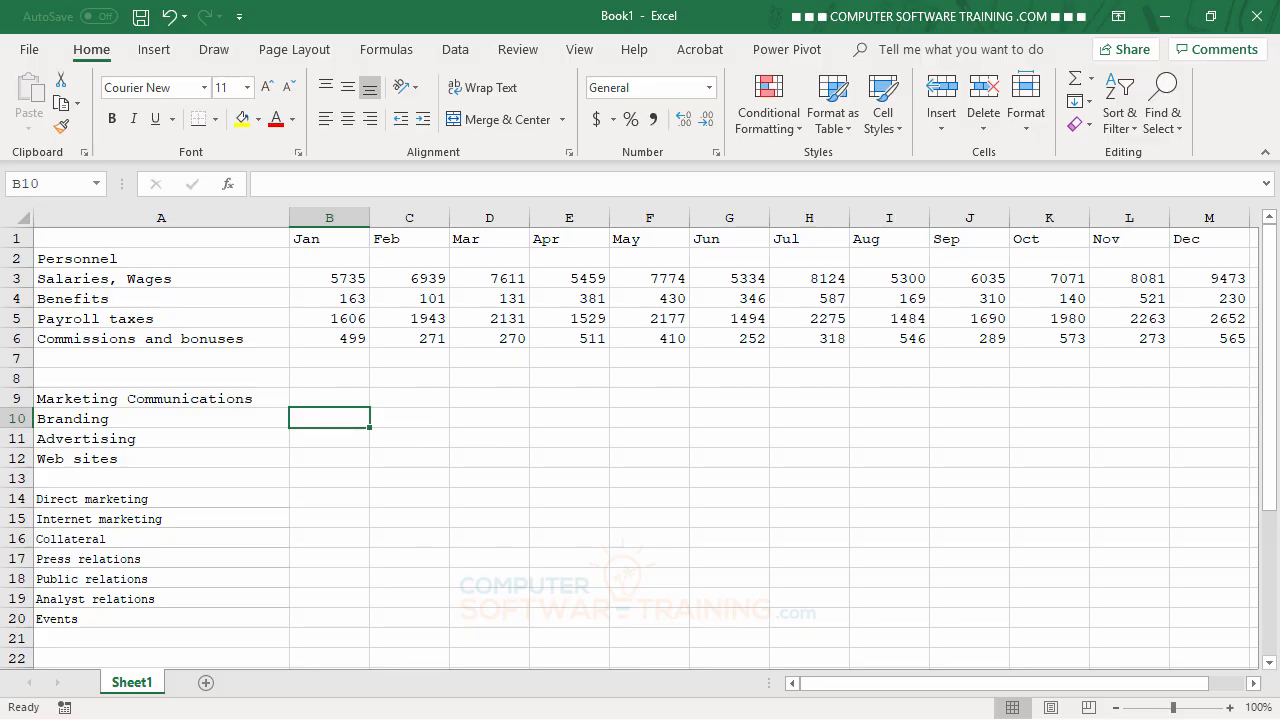
type("657")
key("Return")
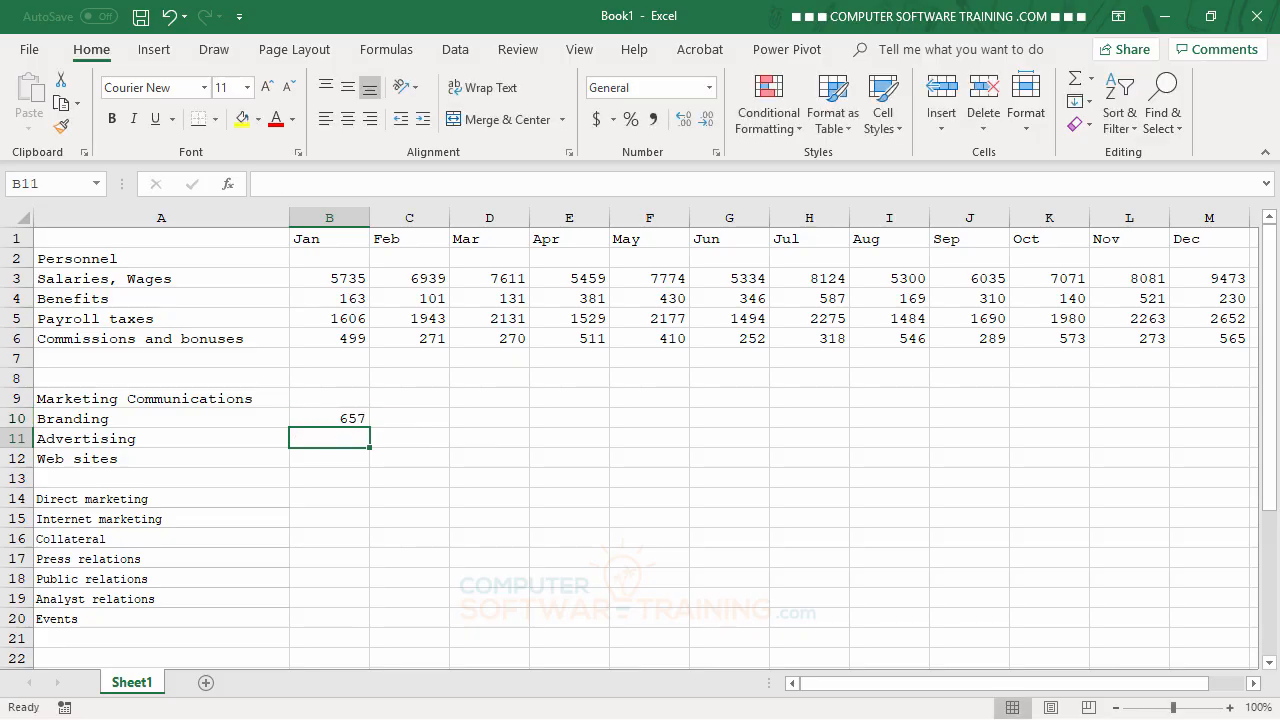
type("434")
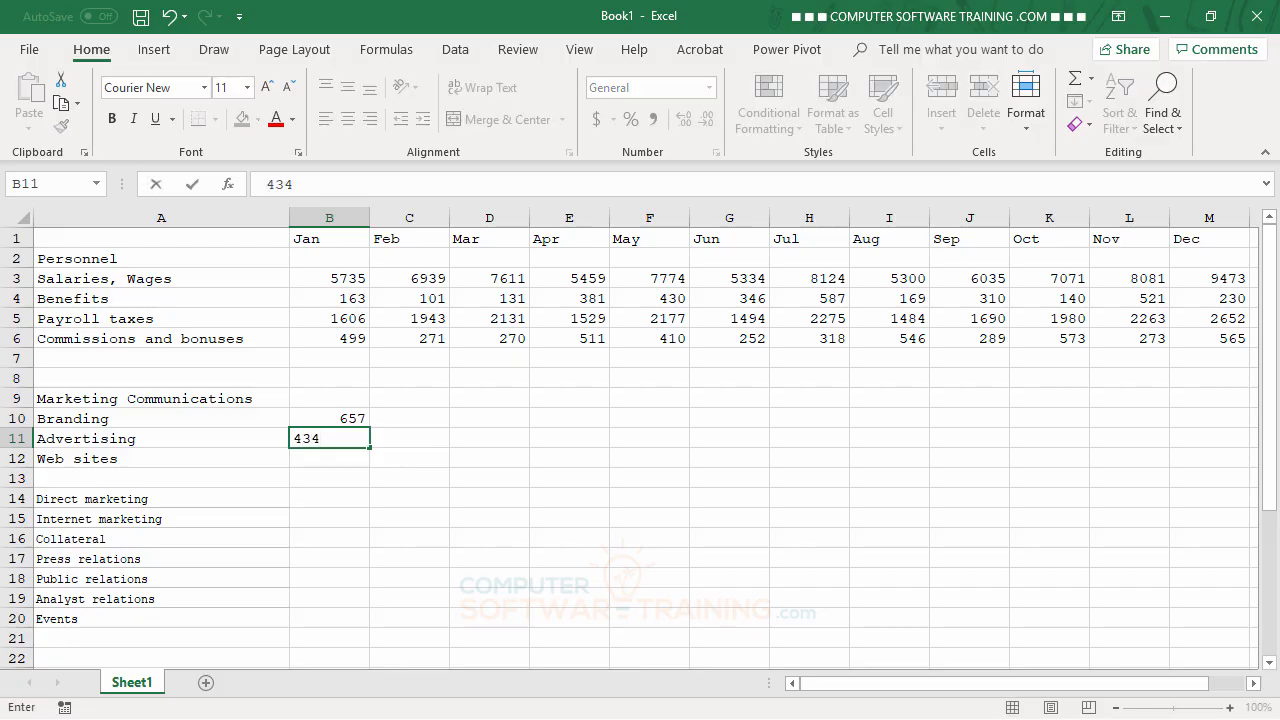
key("Return")
type("522")
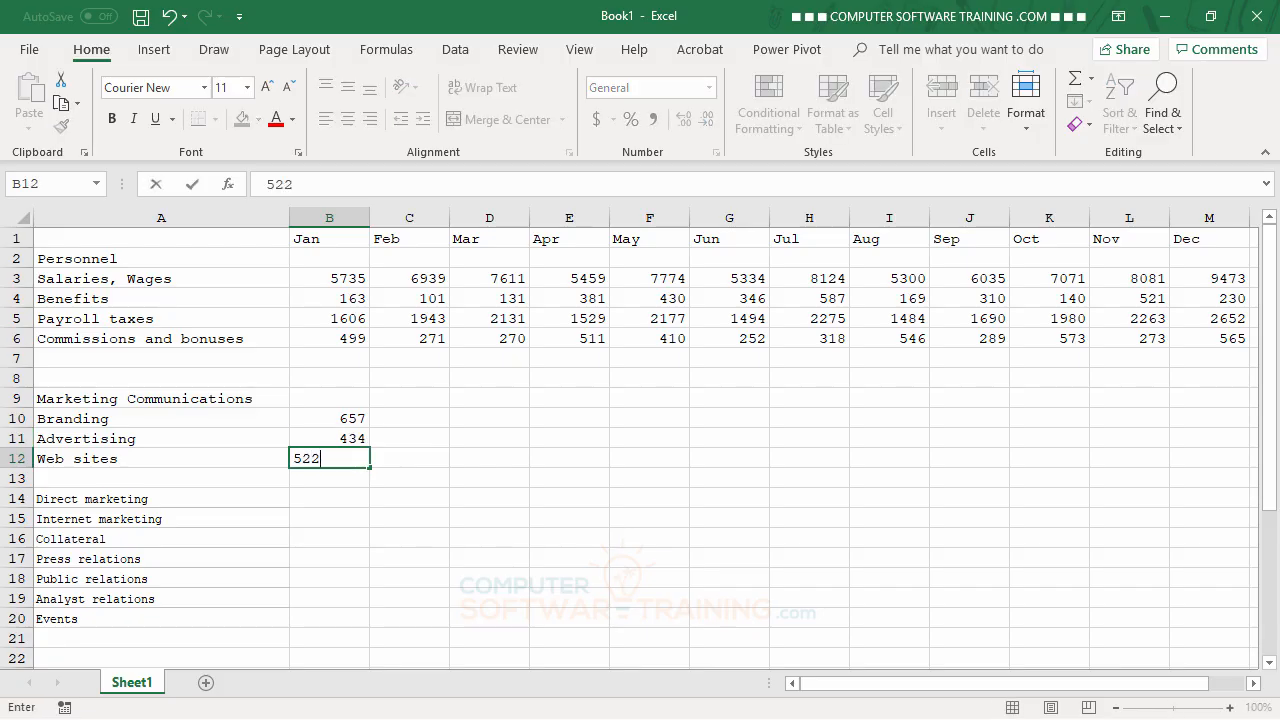
key("Return")
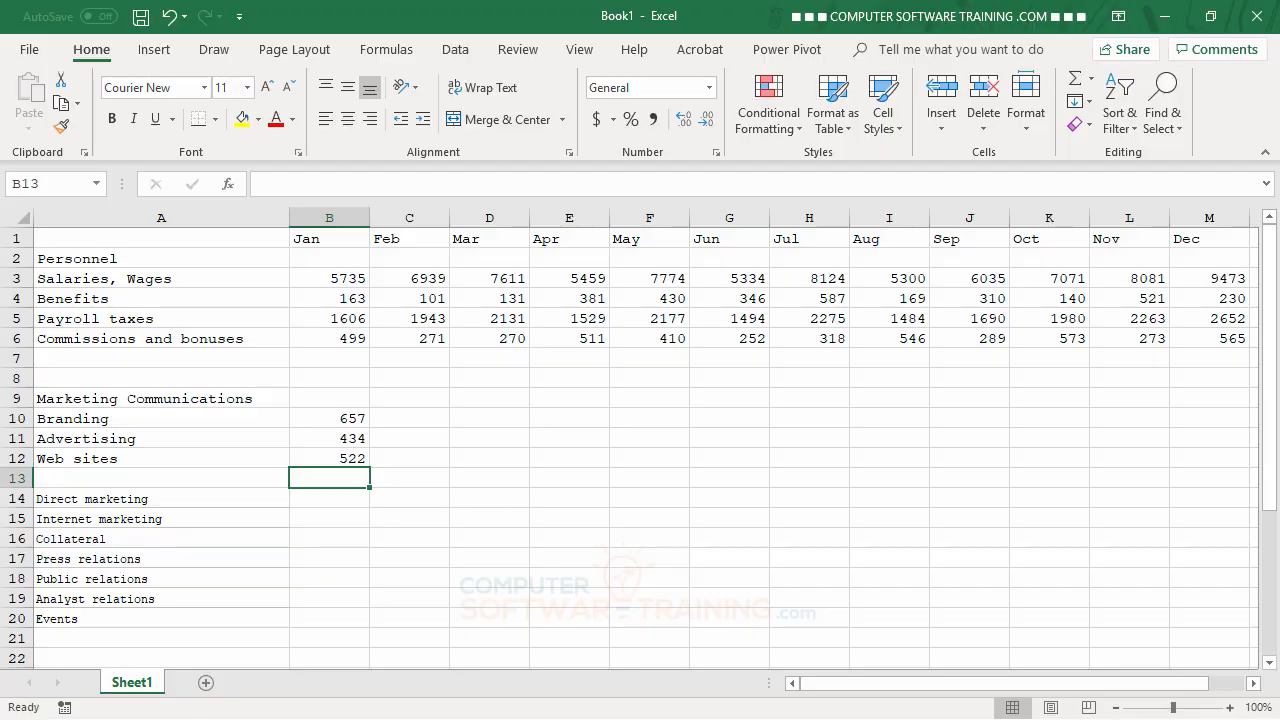
Enter the January amounts 458 for Direct marketing, 565 for Internet marketing and 740 for Collateral in B14:B16.
left_click(338, 500)
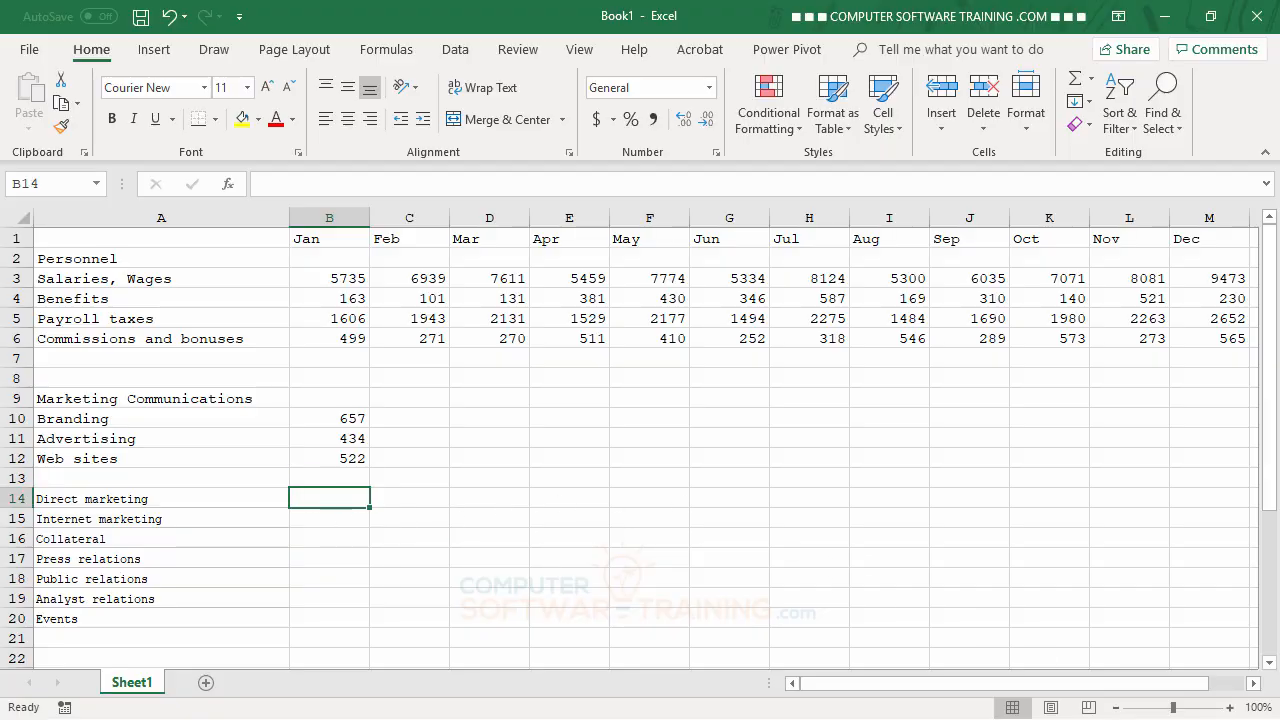
type("48")
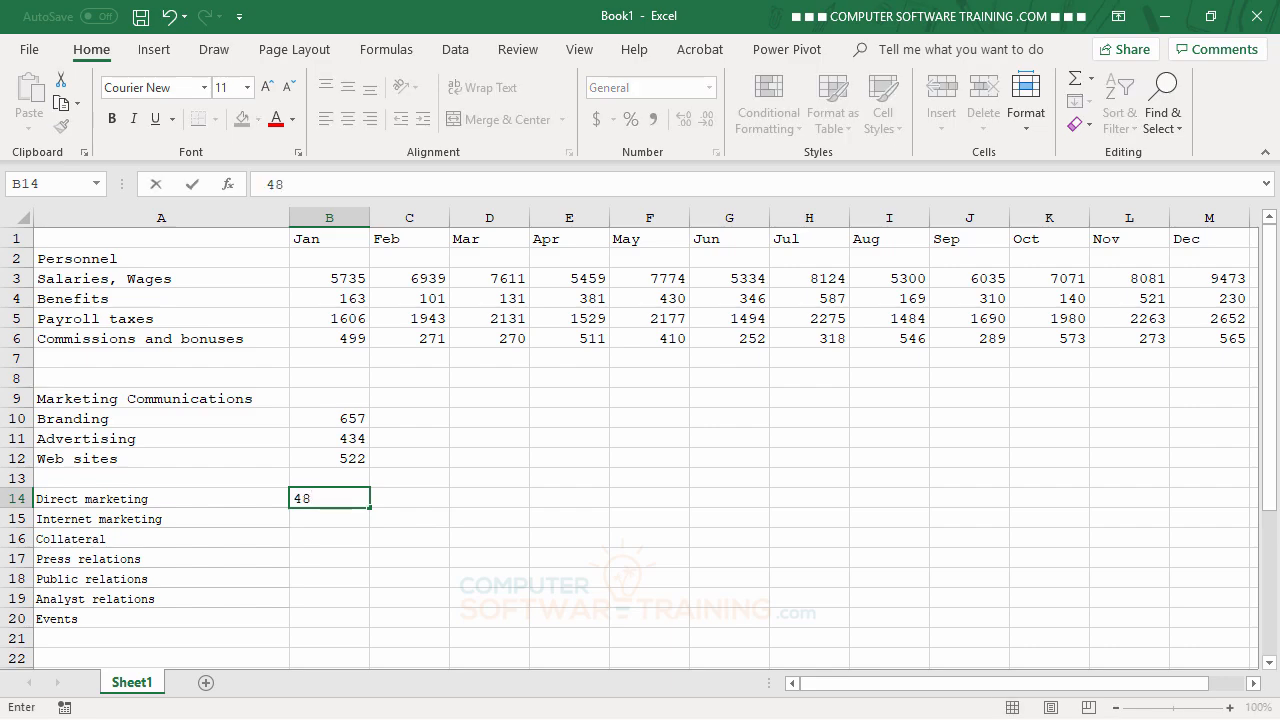
key("BackSpace")
type("58")
key("Return")
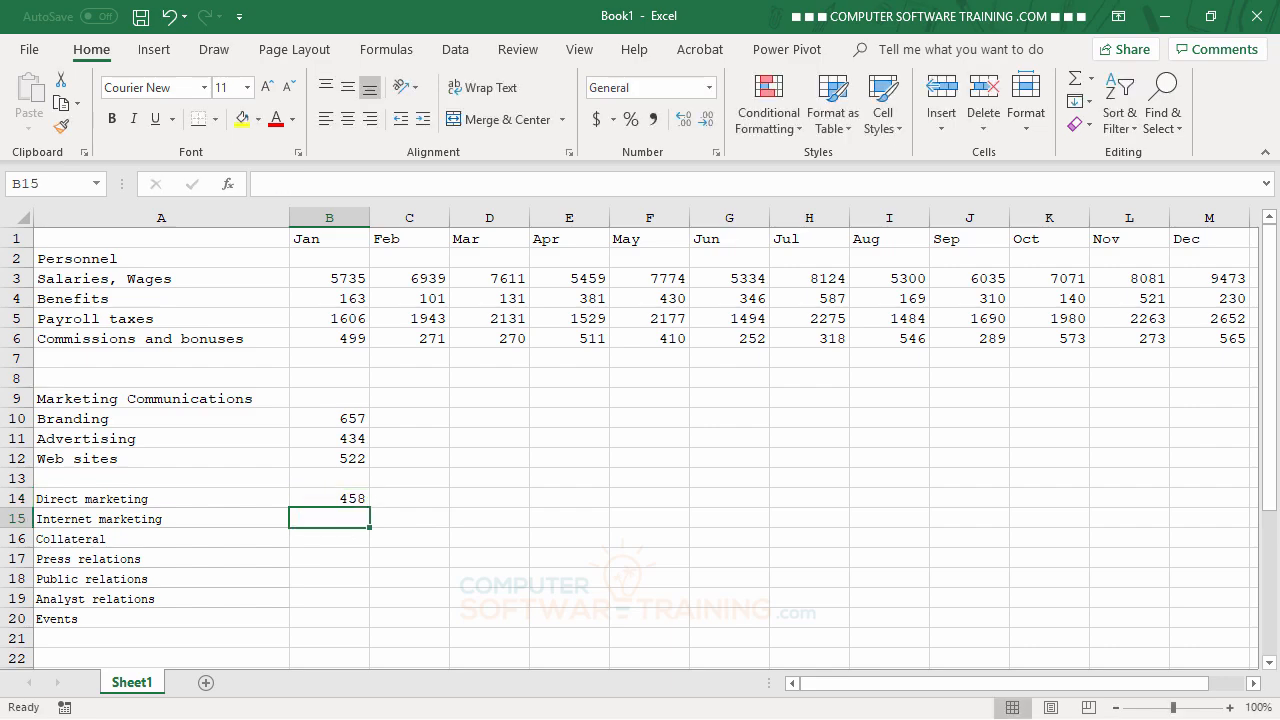
type("565")
key("Return")
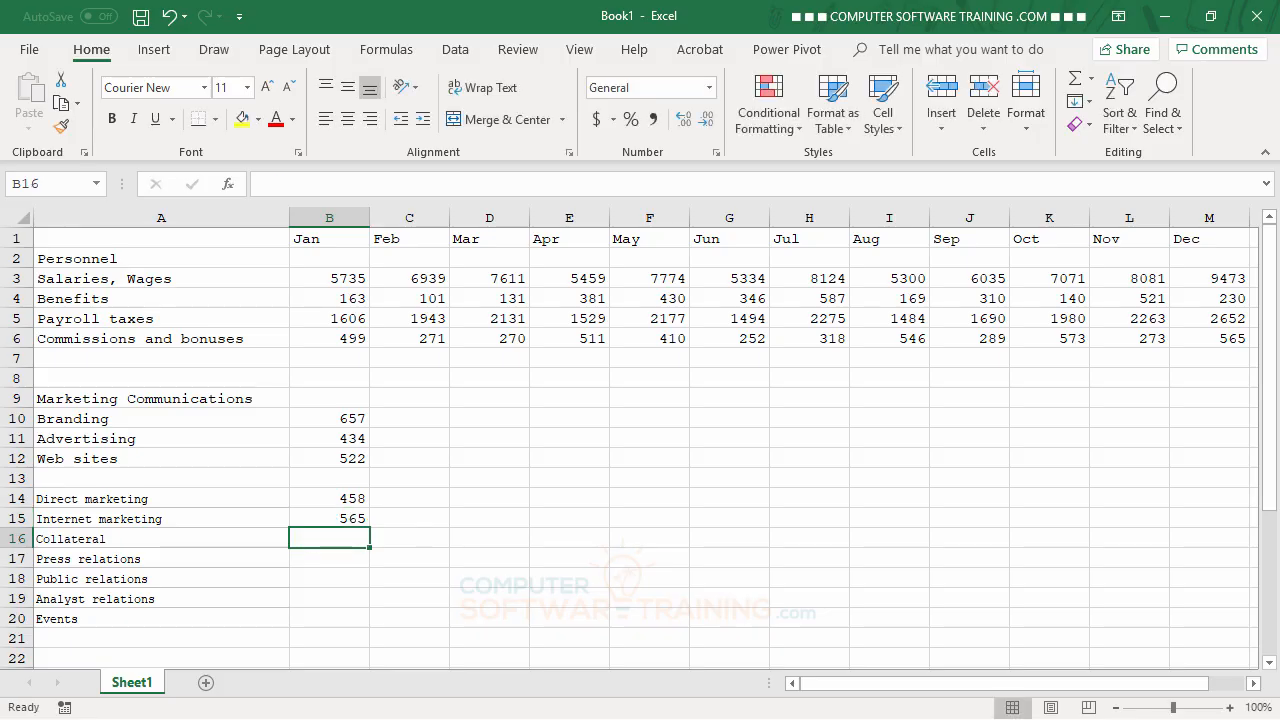
type("740")
key("Return")
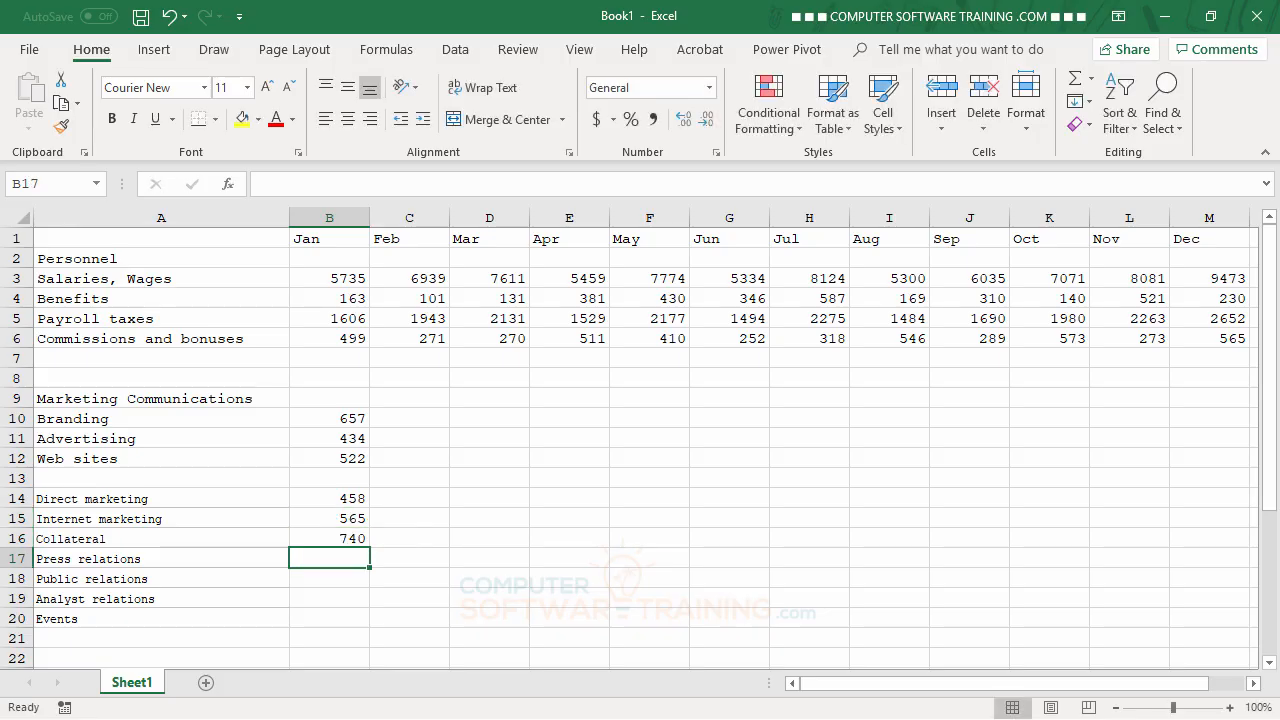
Enter the January amounts 693, 618, 448 and 725 in B17:B20, from Press relations through Events.
type("693")
key("Return")
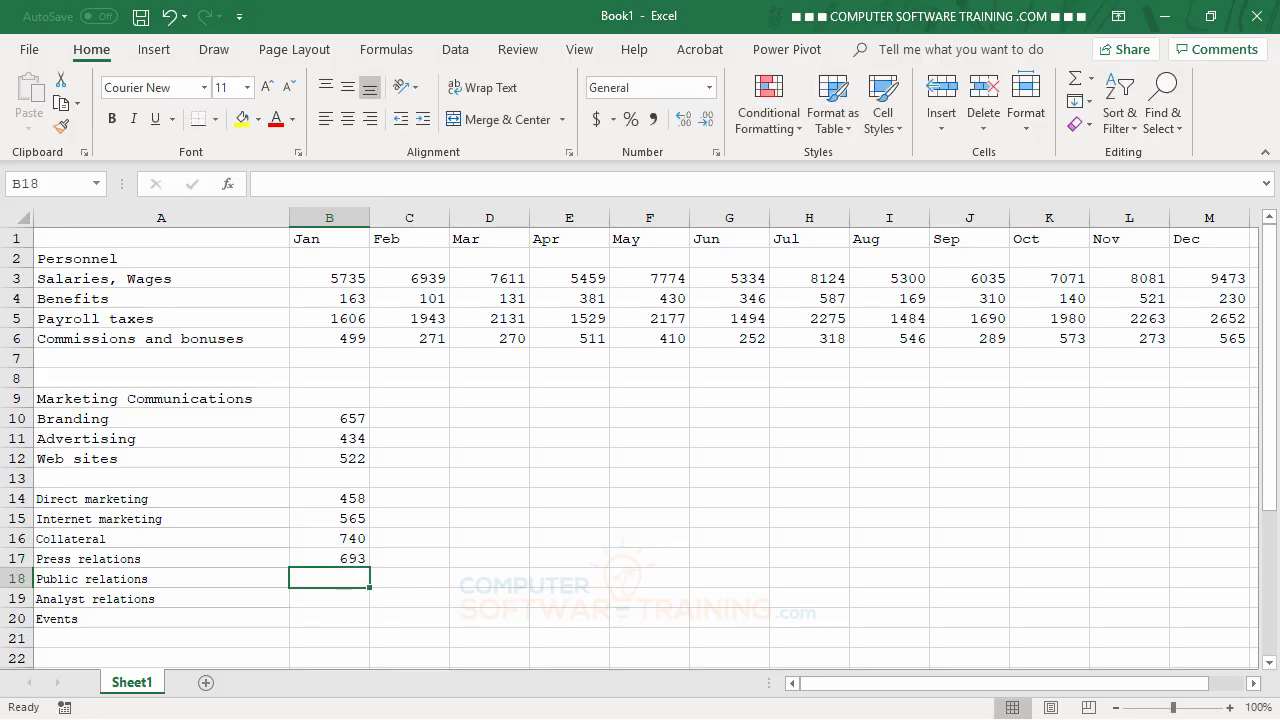
type("618")
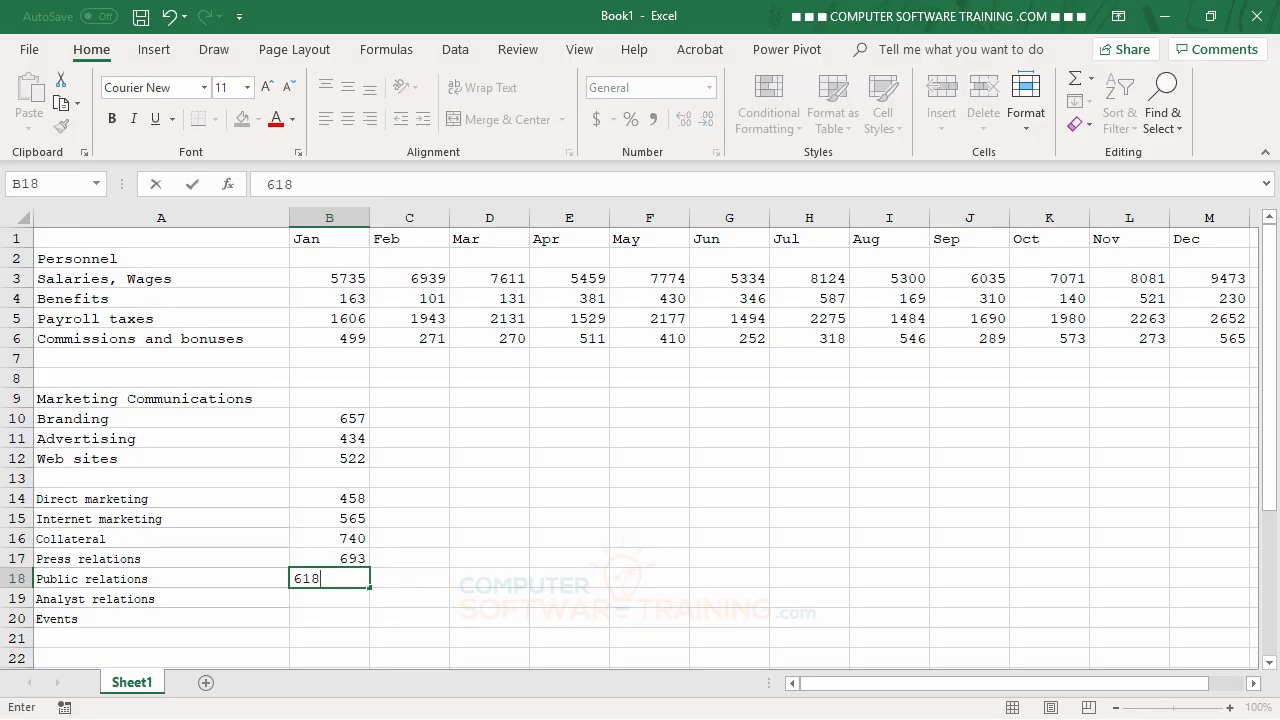
key("Return")
type("448")
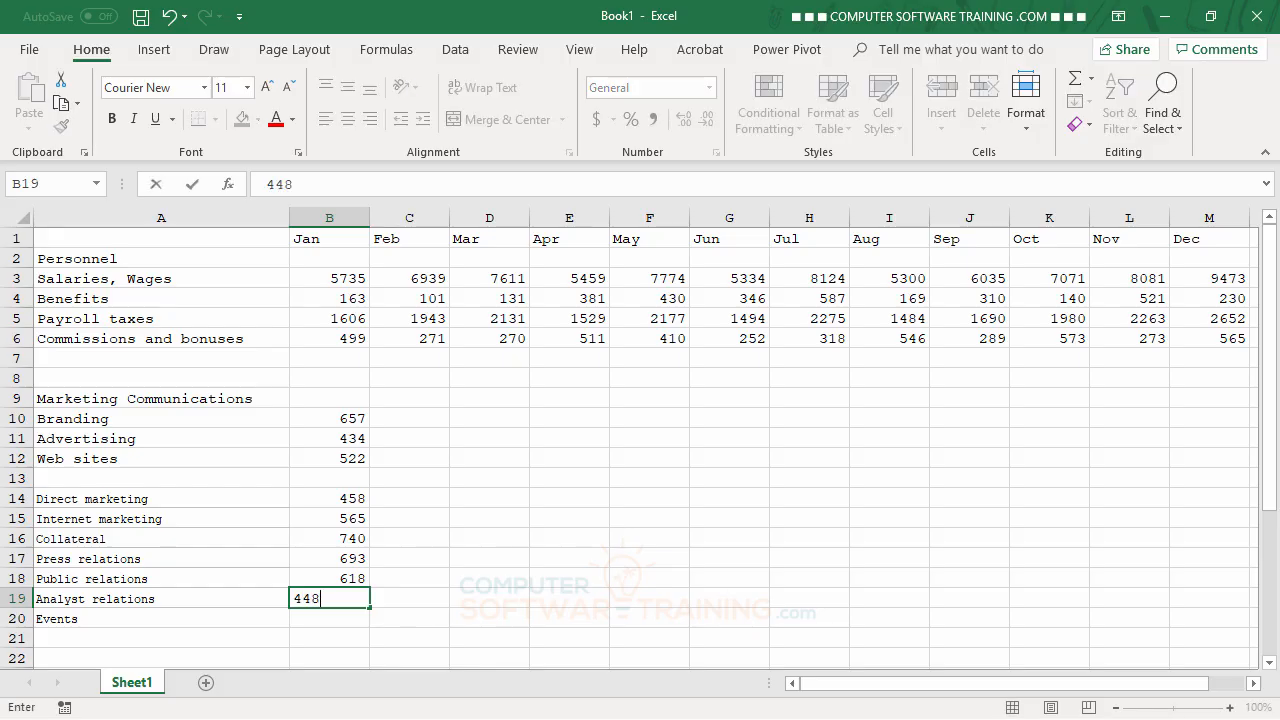
key("Return")
type("725")
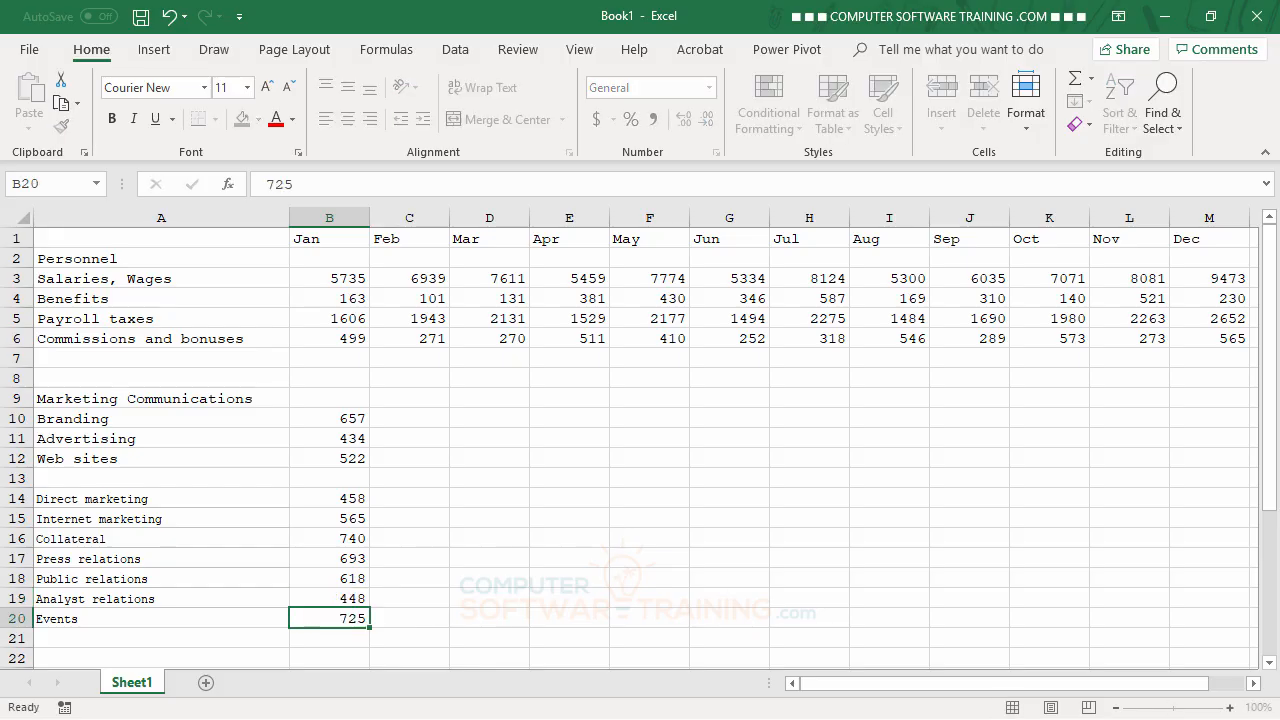
key("Return")
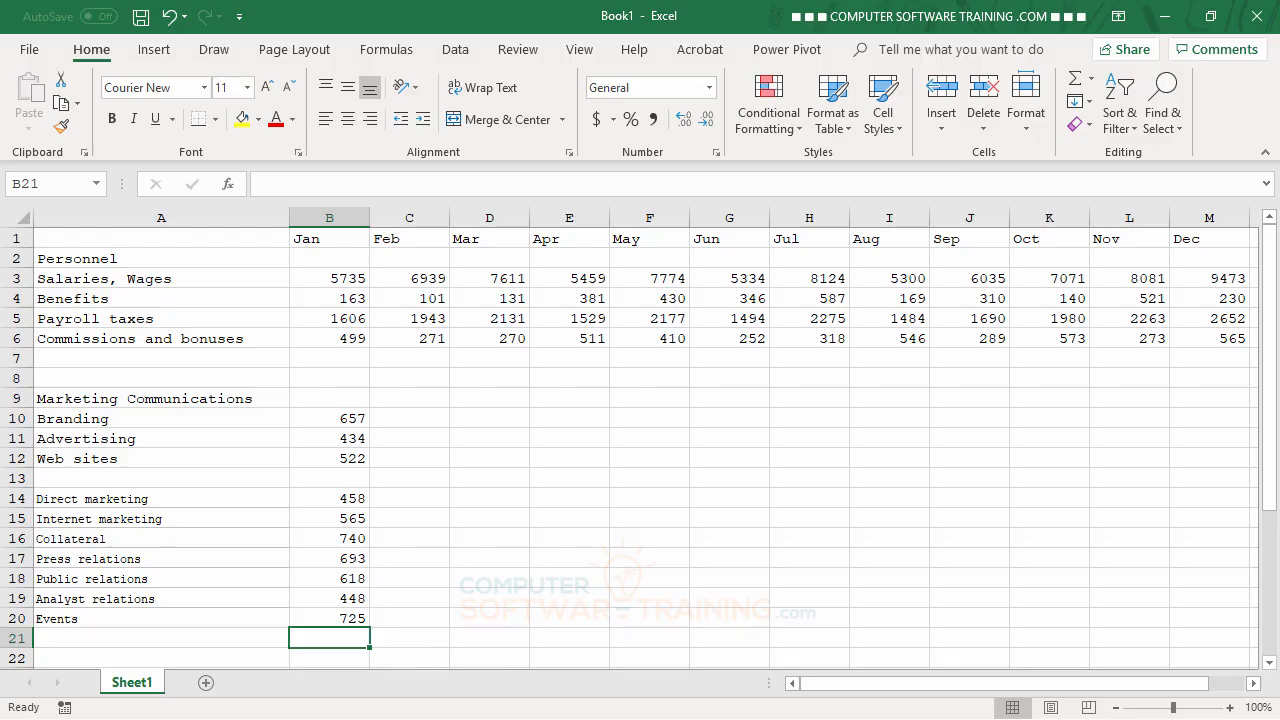
Enter 10 as the January Travel amount in B32 under the Other category.
left_click(405, 641)
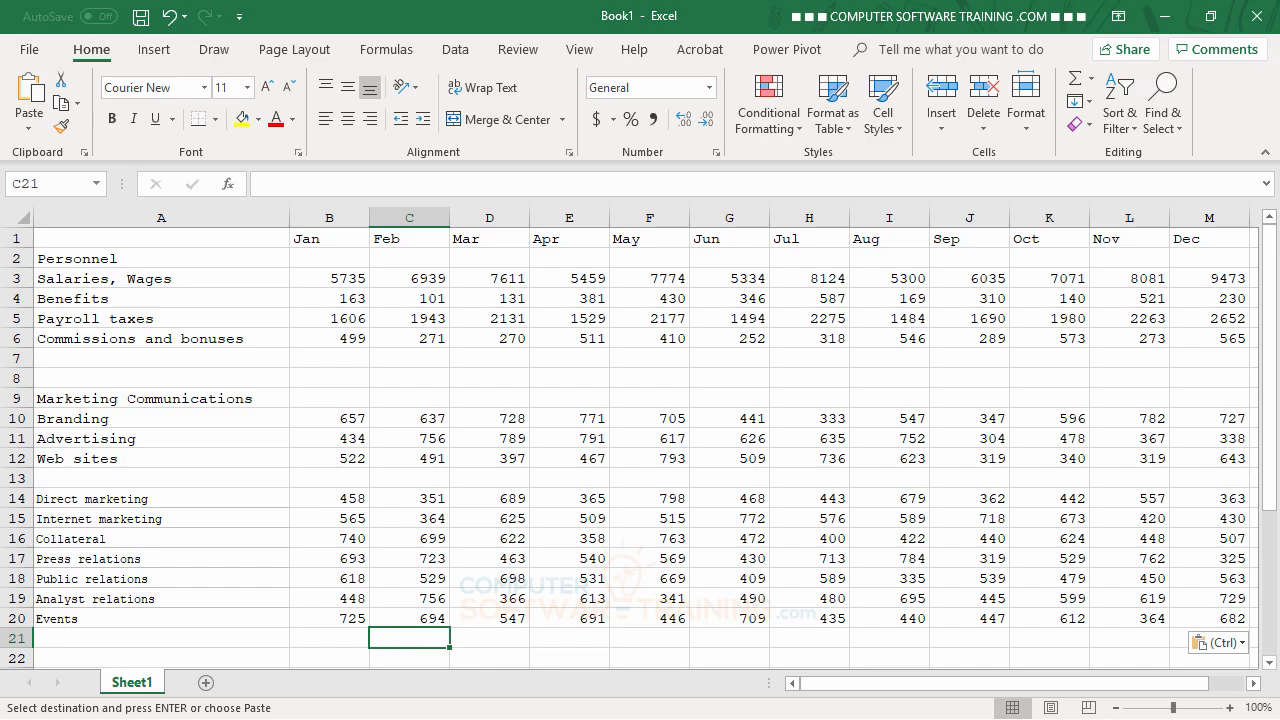
scroll(666, 522, "down", 3)
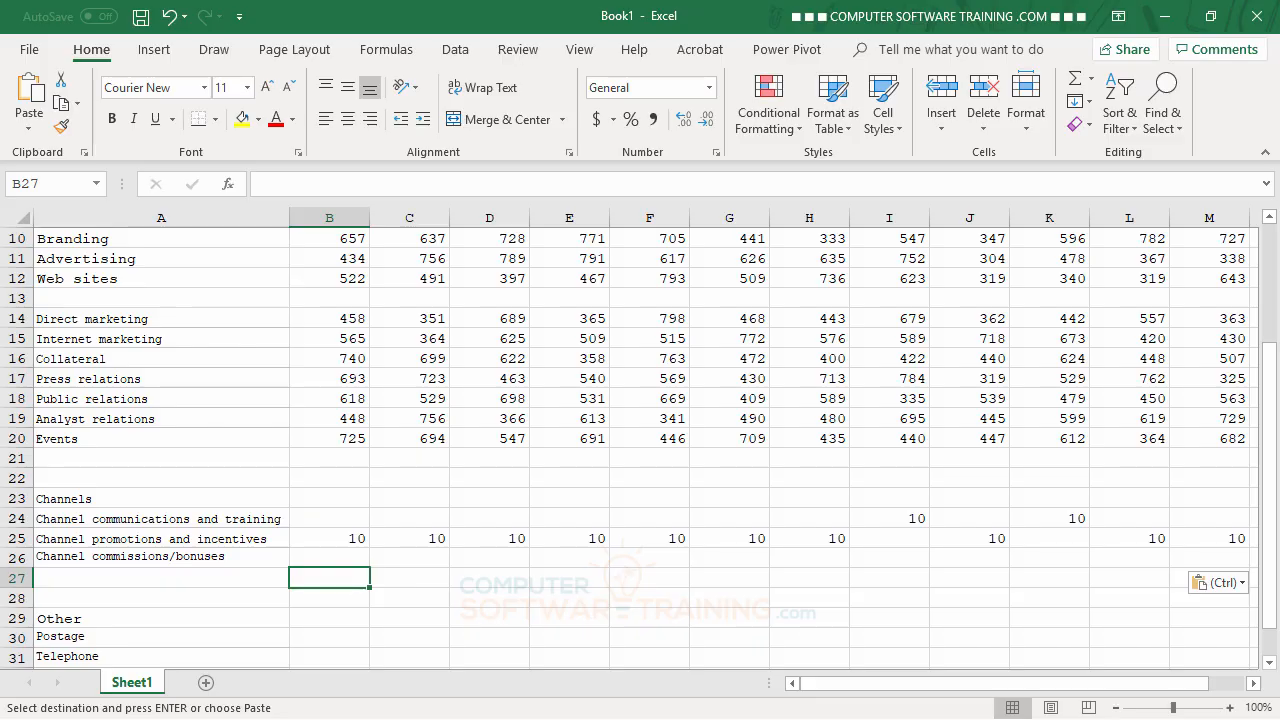
scroll(294, 411, "down", 3)
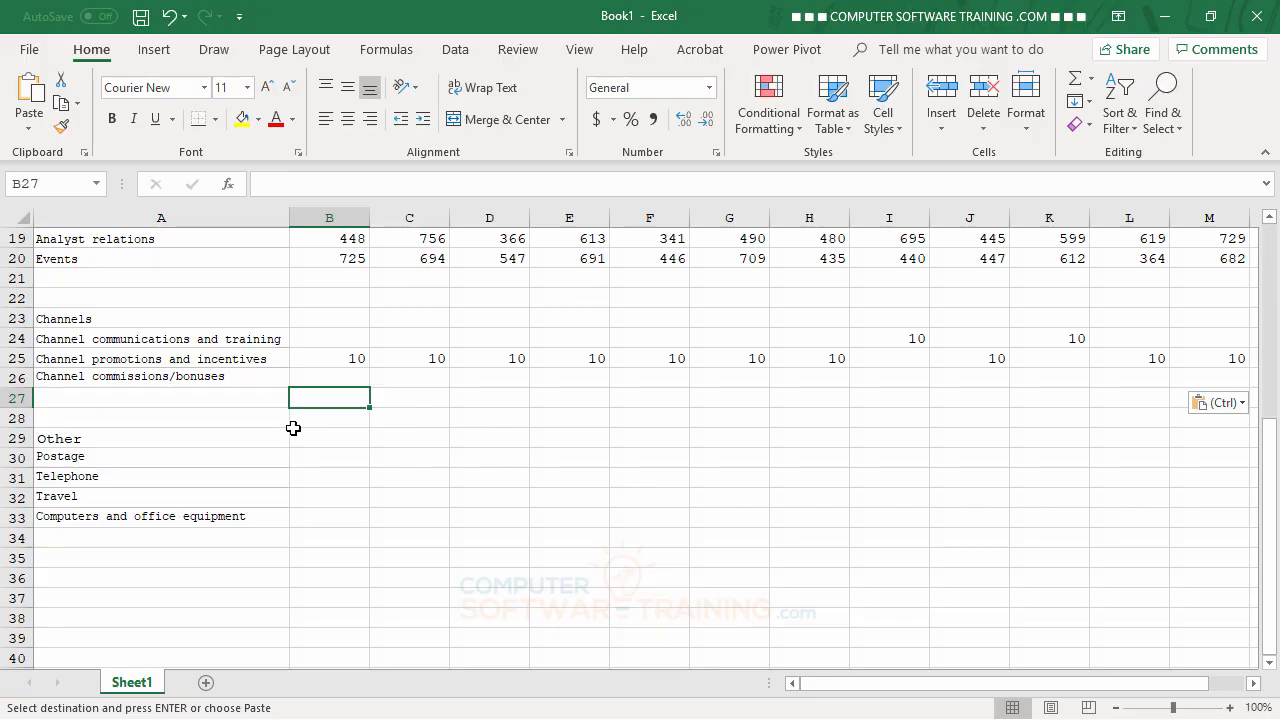
left_click(343, 438)
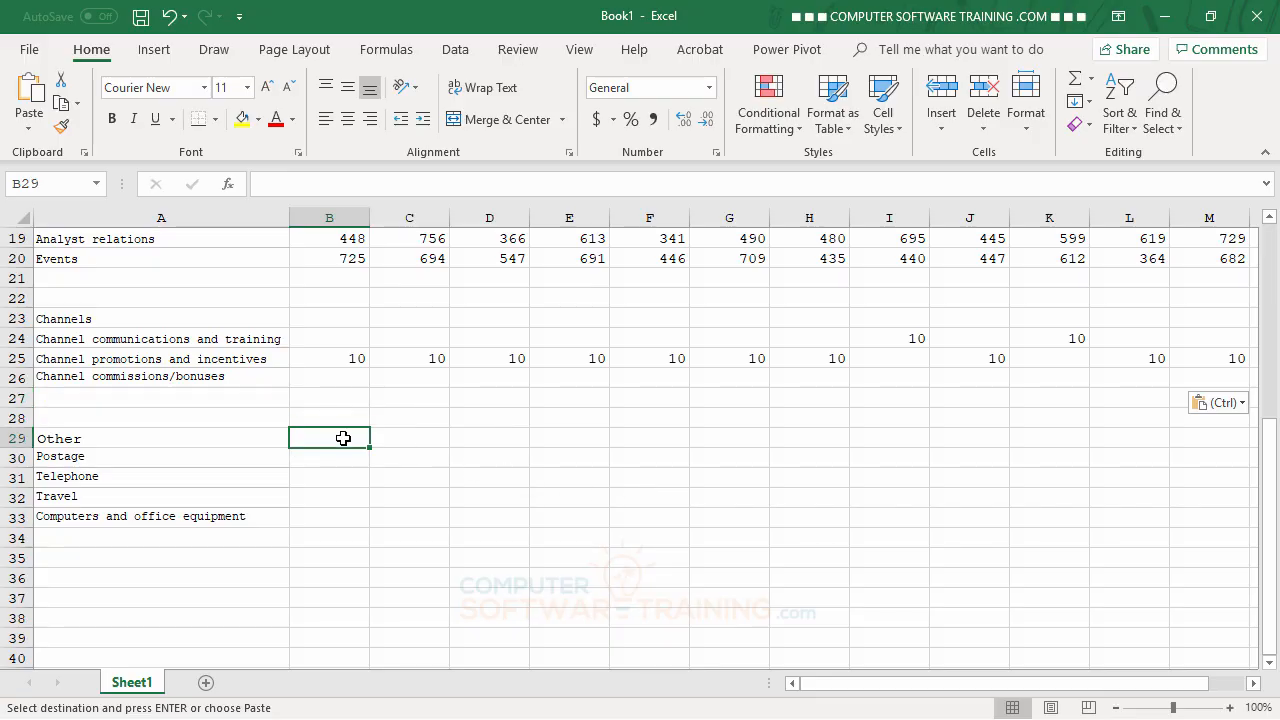
left_click(332, 495)
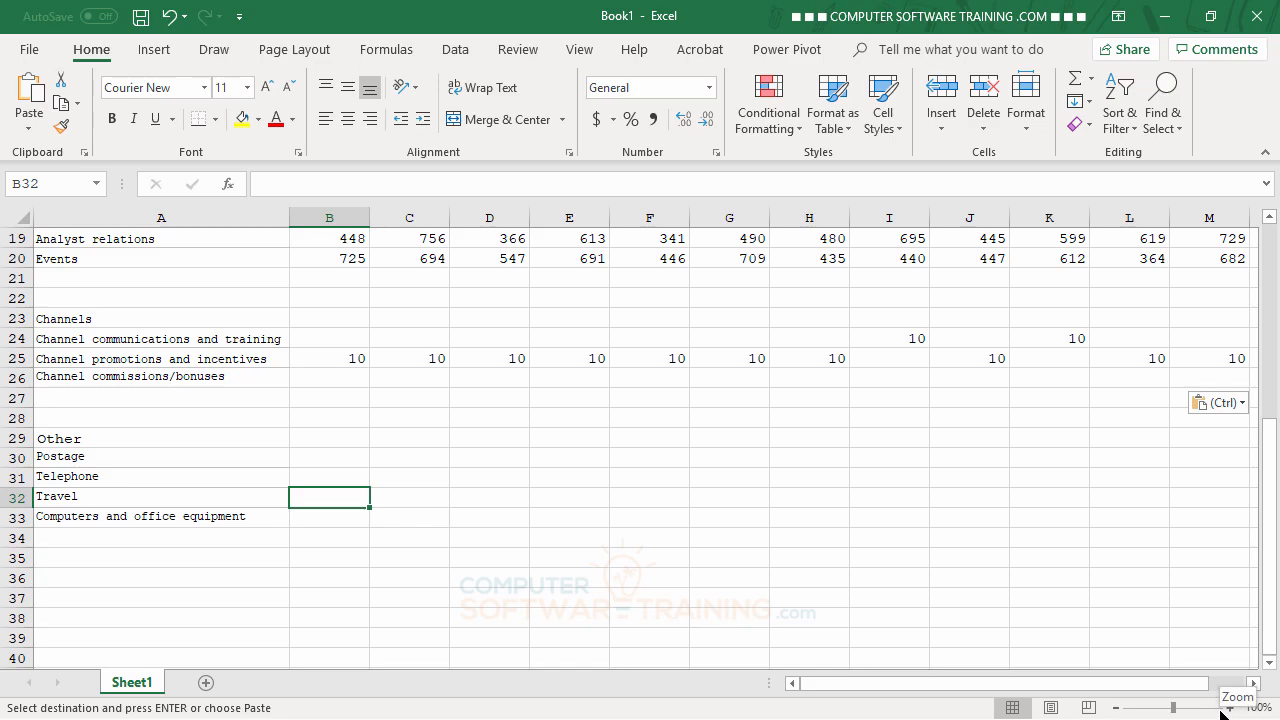
type("10")
key("Return")
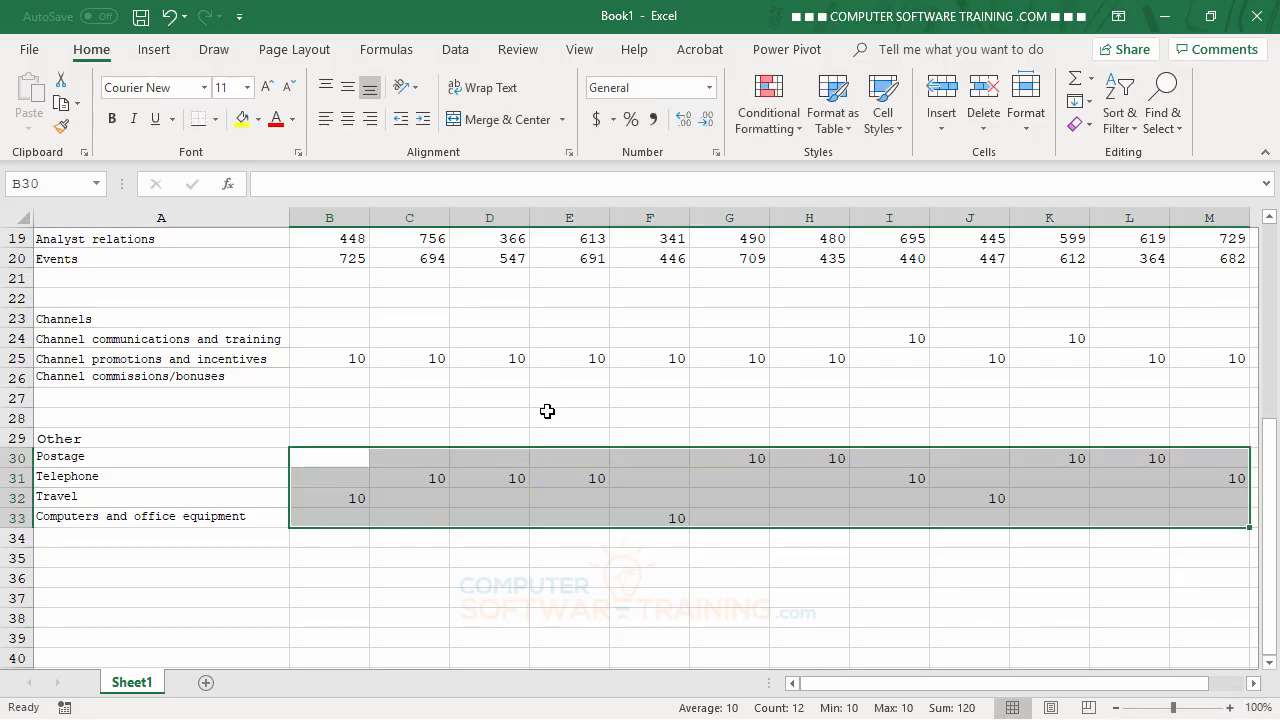
Insert a blank row above the month headings in row 1.
left_click(546, 418)
scroll(546, 415, "up", 6)
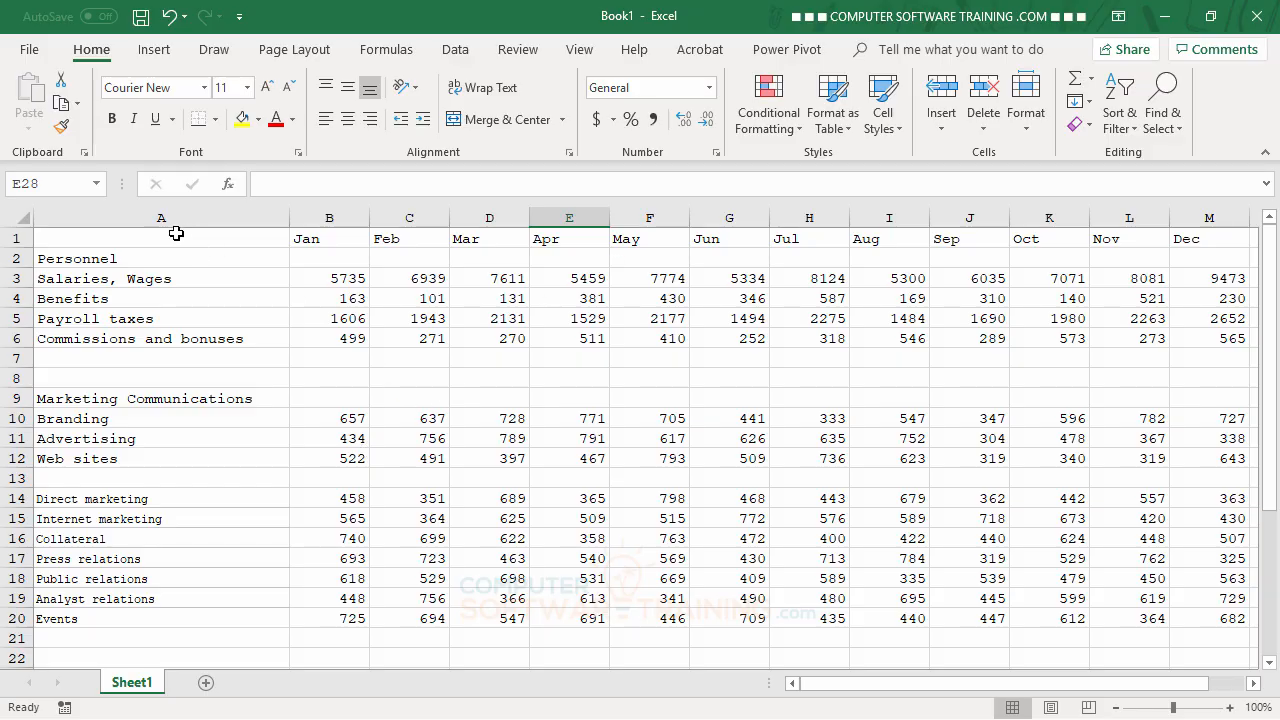
right_click(20, 241)
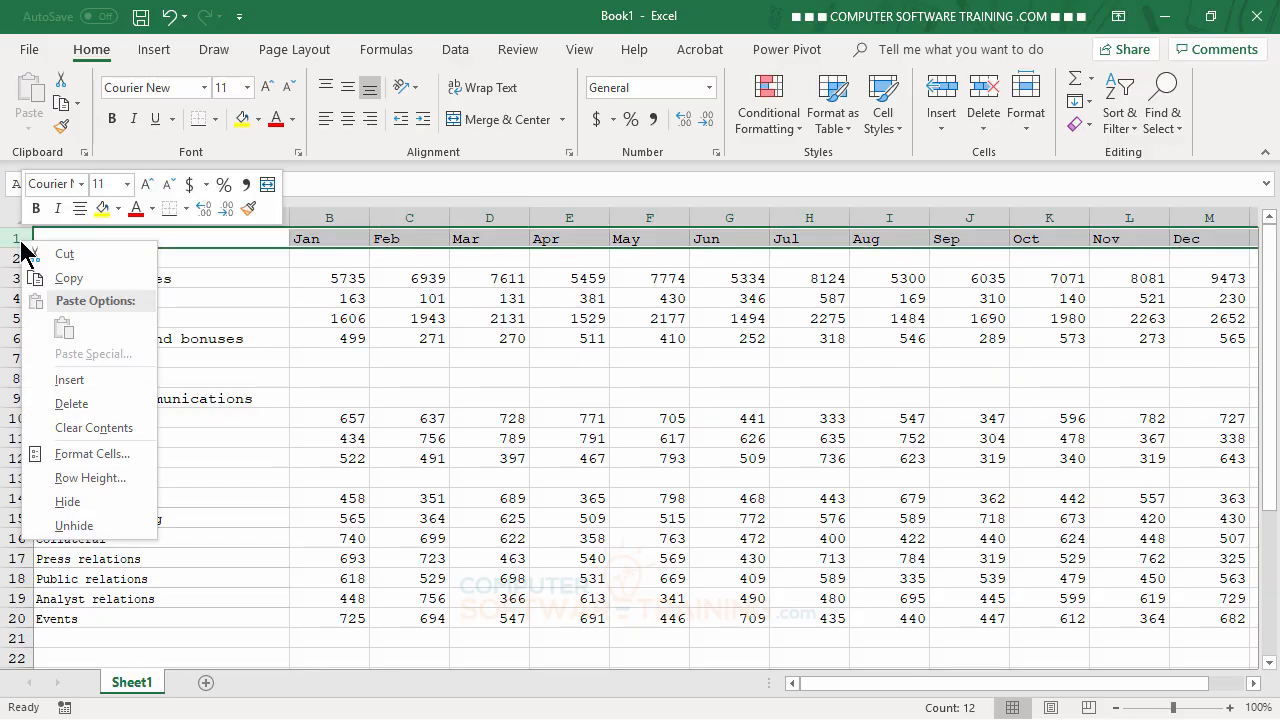
left_click(69, 380)
left_click(657, 432)
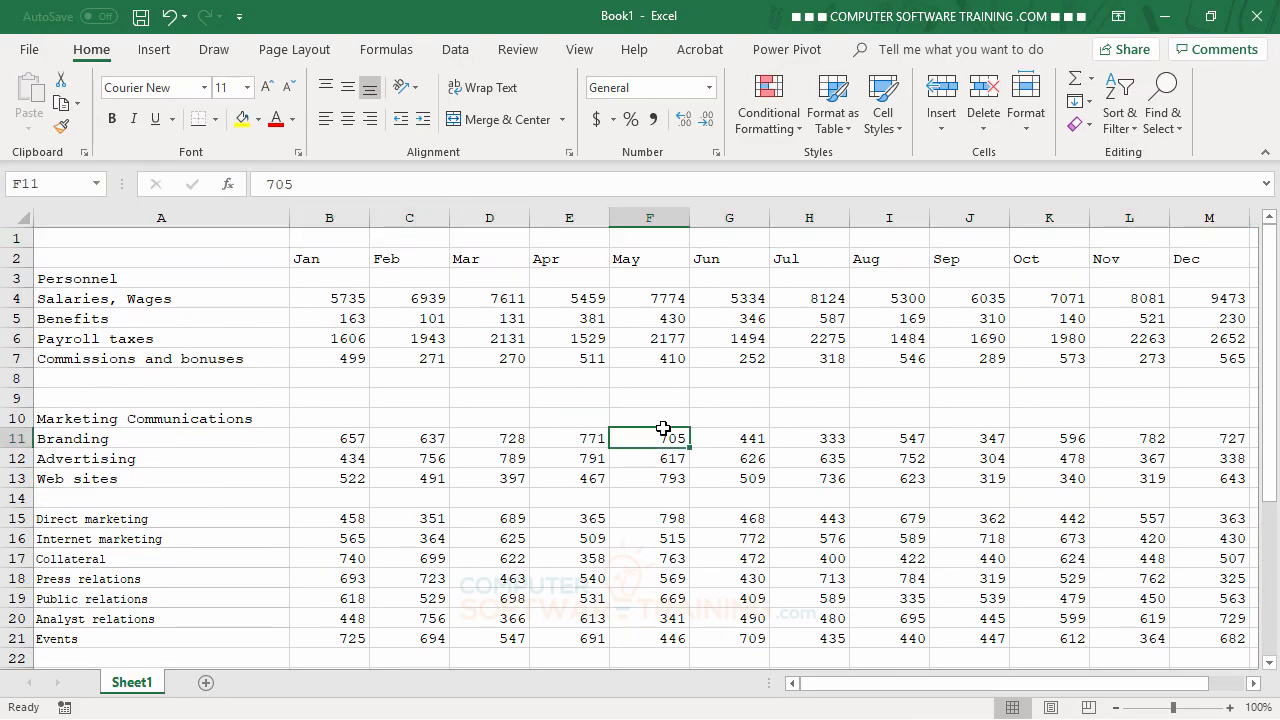
Enter the worksheet title Acme Marketing and Budget Plan in A1.
left_click(115, 235)
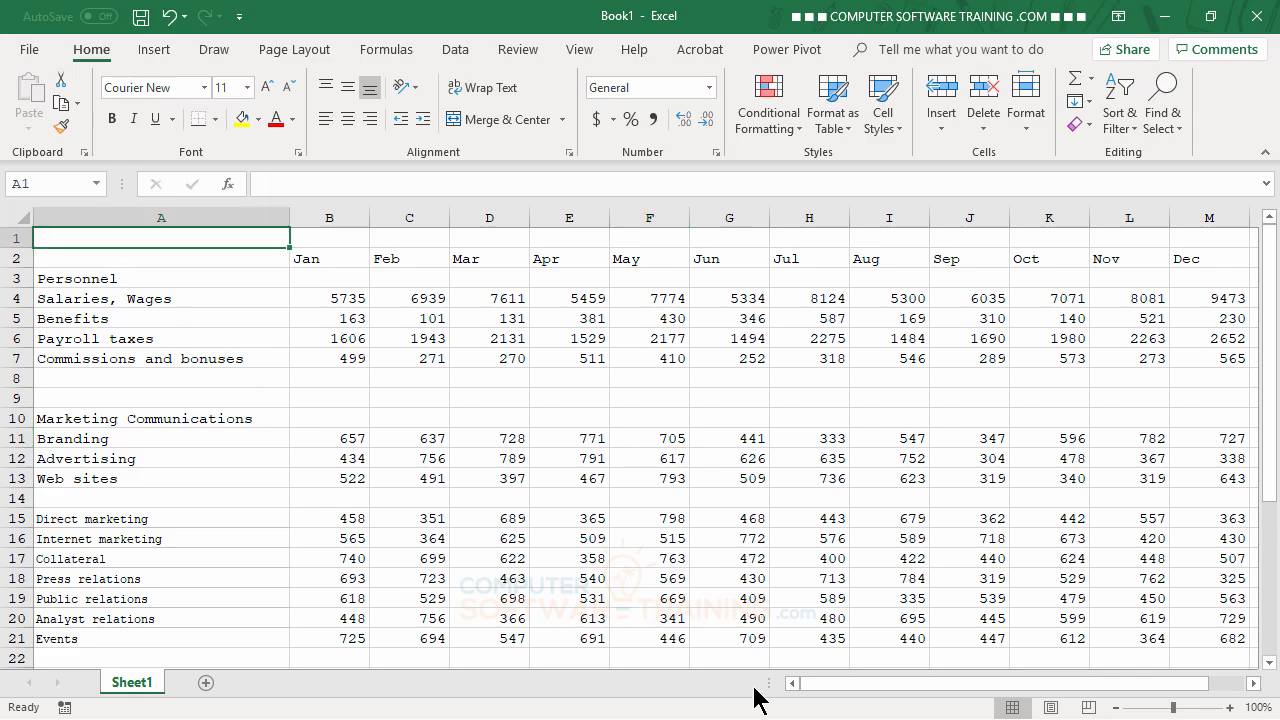
type("Ac")
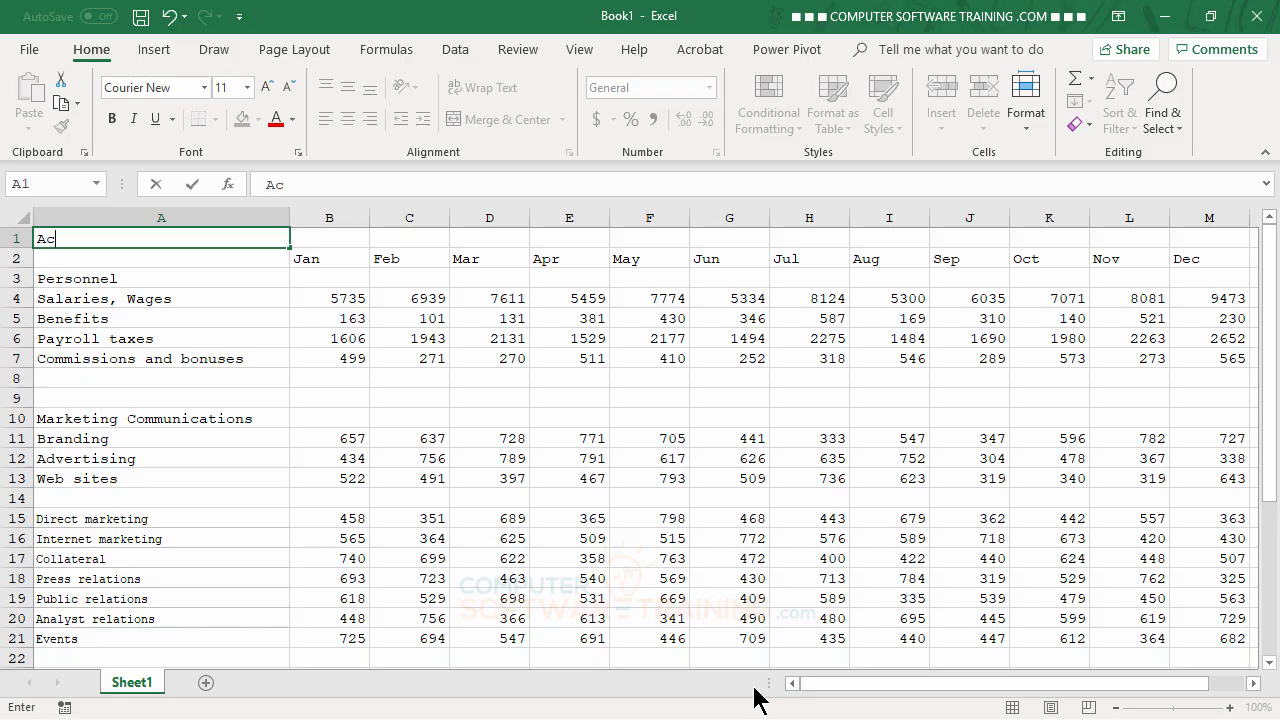
type("me Marketi")
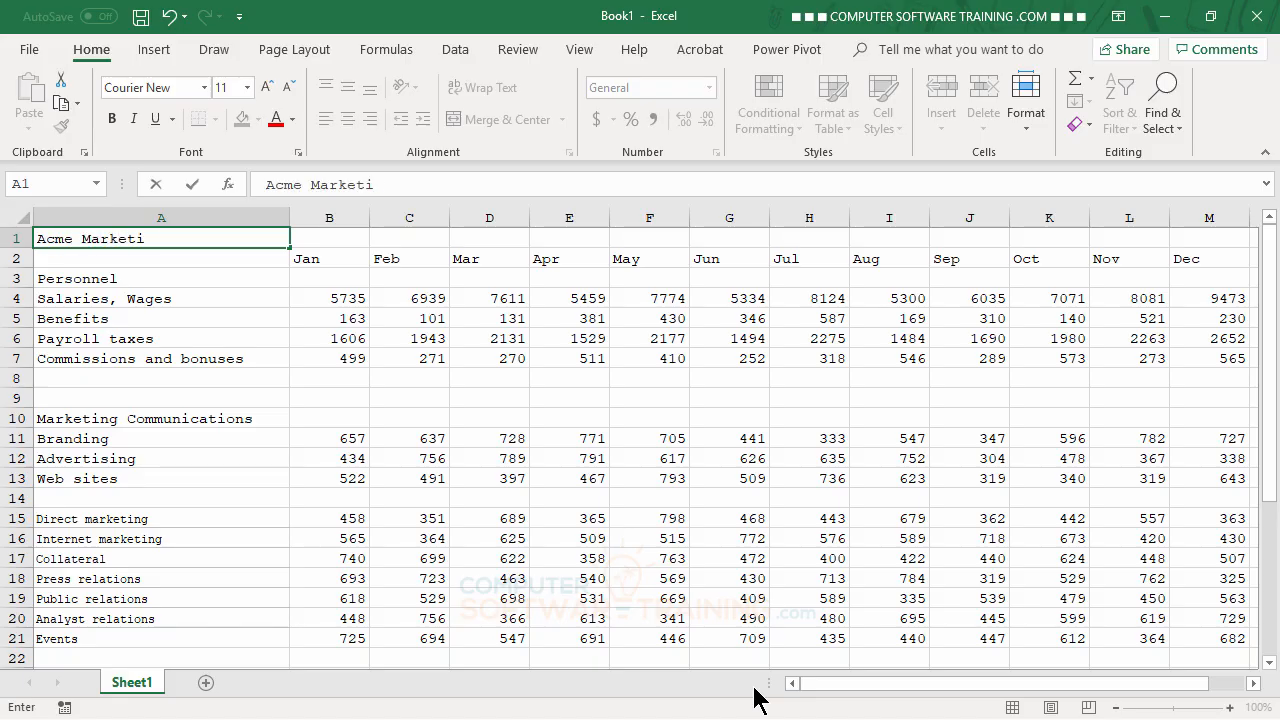
type("ng and Budget Plan")
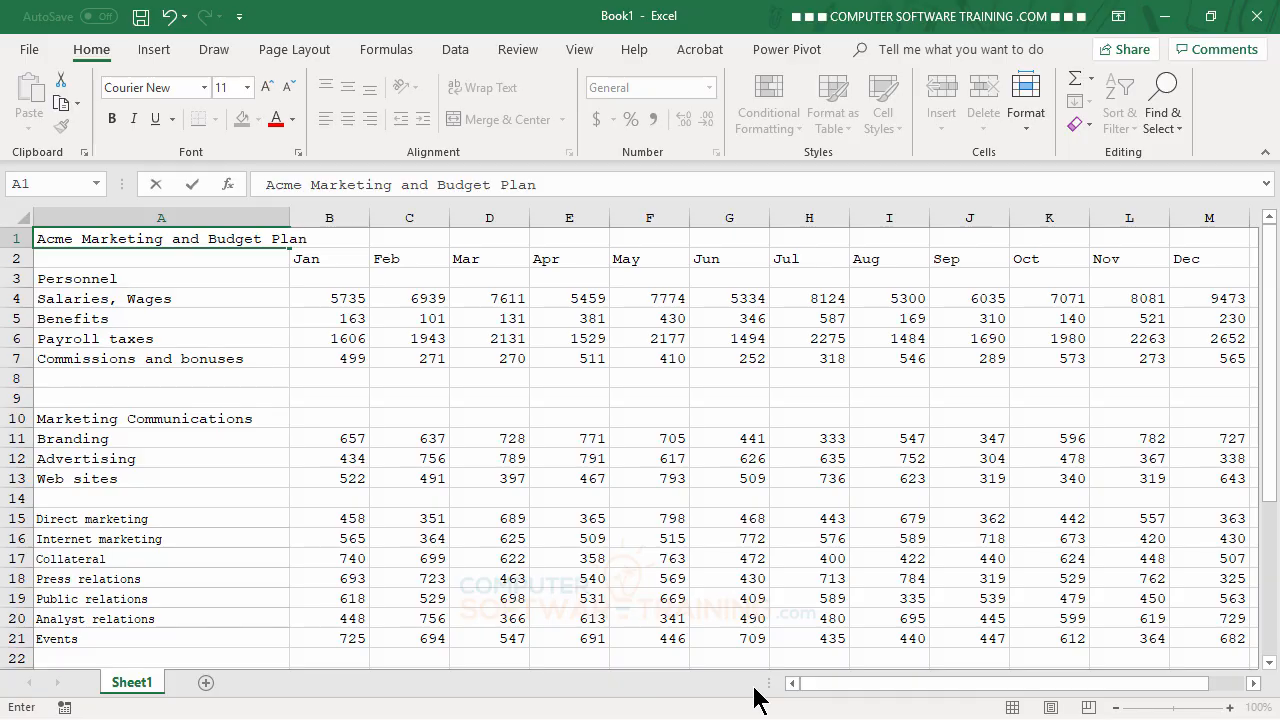
Complete the worksheet title in A1 by adding - 2025 after Acme Marketing and Budget Plan.
type(" - 2025")
key("Return")
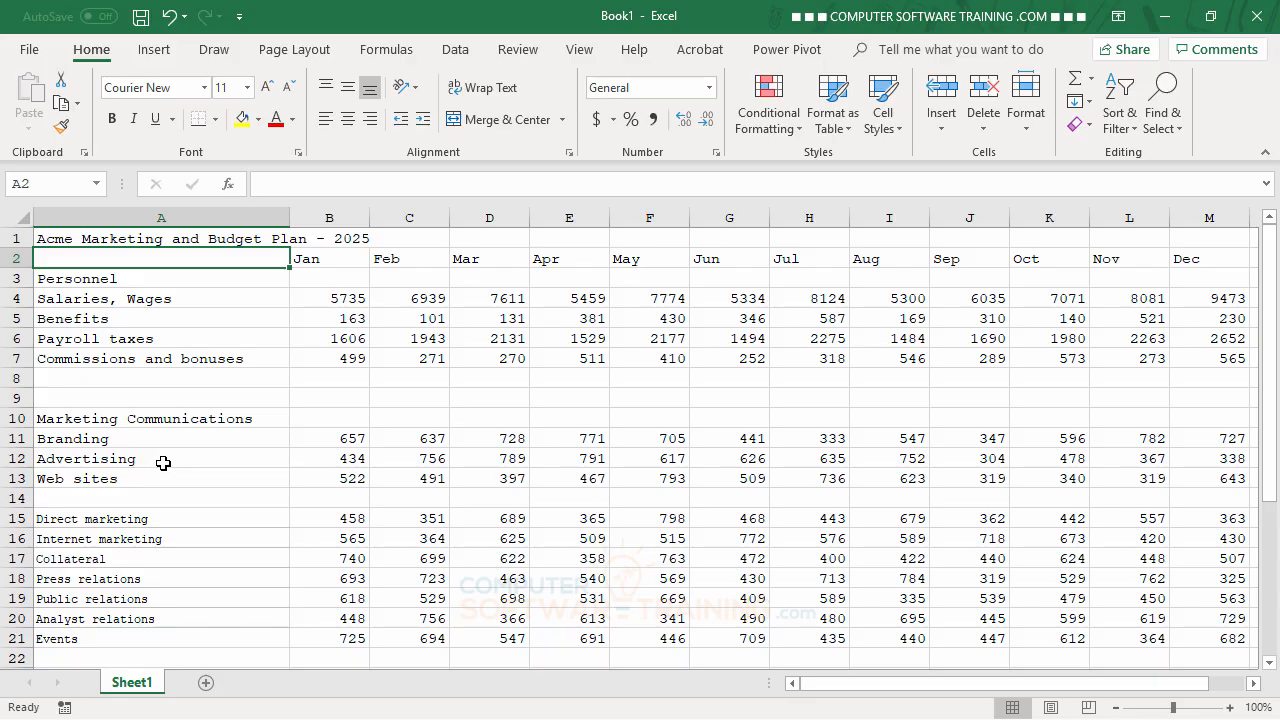
Enter the label Personnel Total in A8, directly below Commissions and bonuses.
left_click(1116, 707)
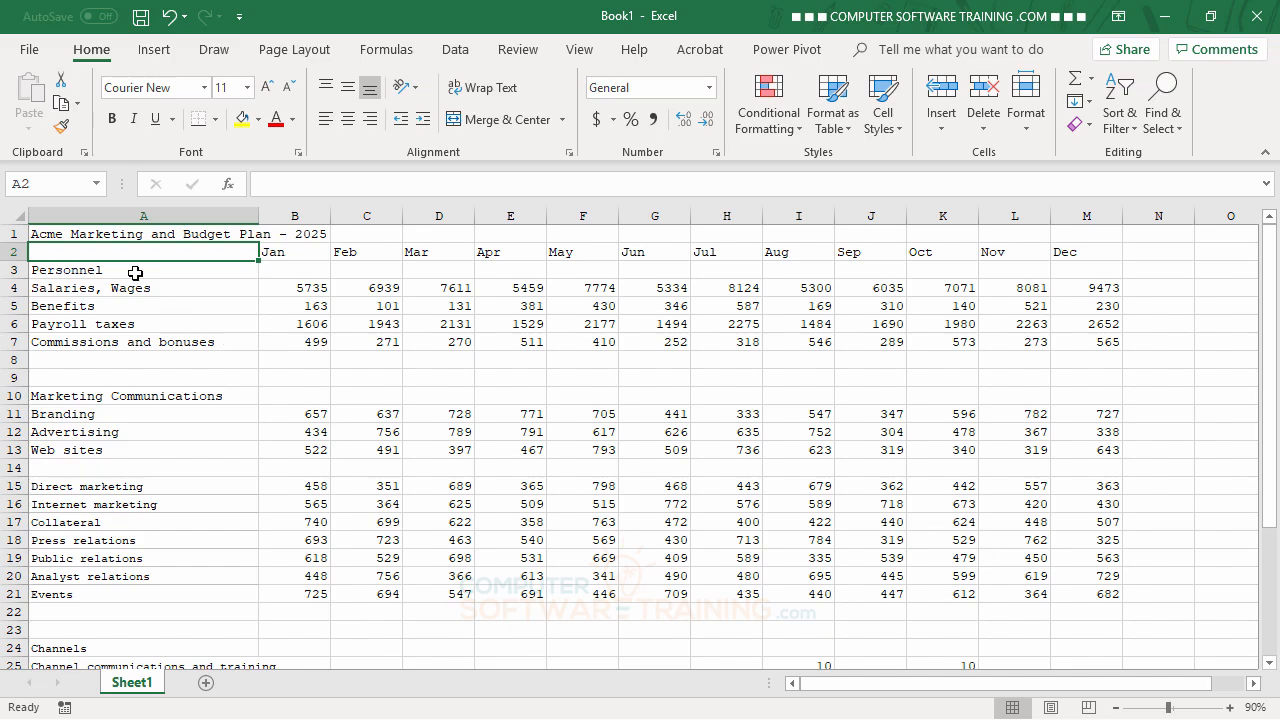
left_click(120, 358)
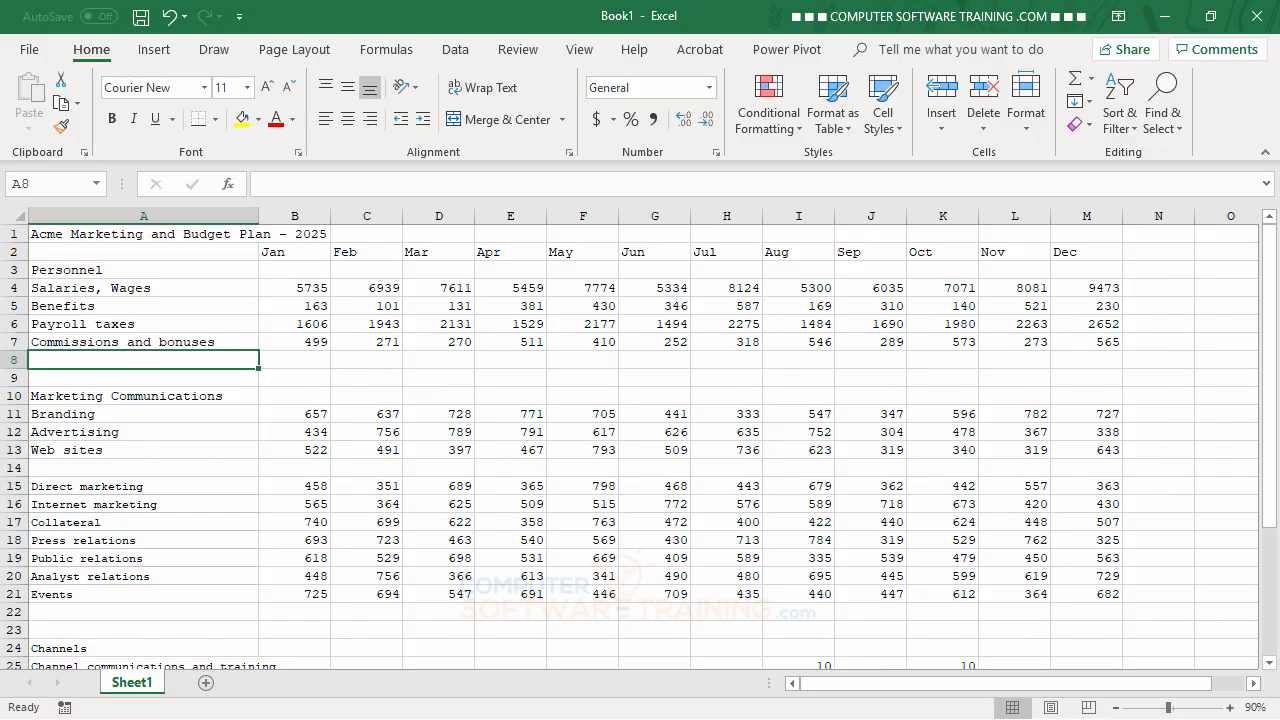
type("Person")
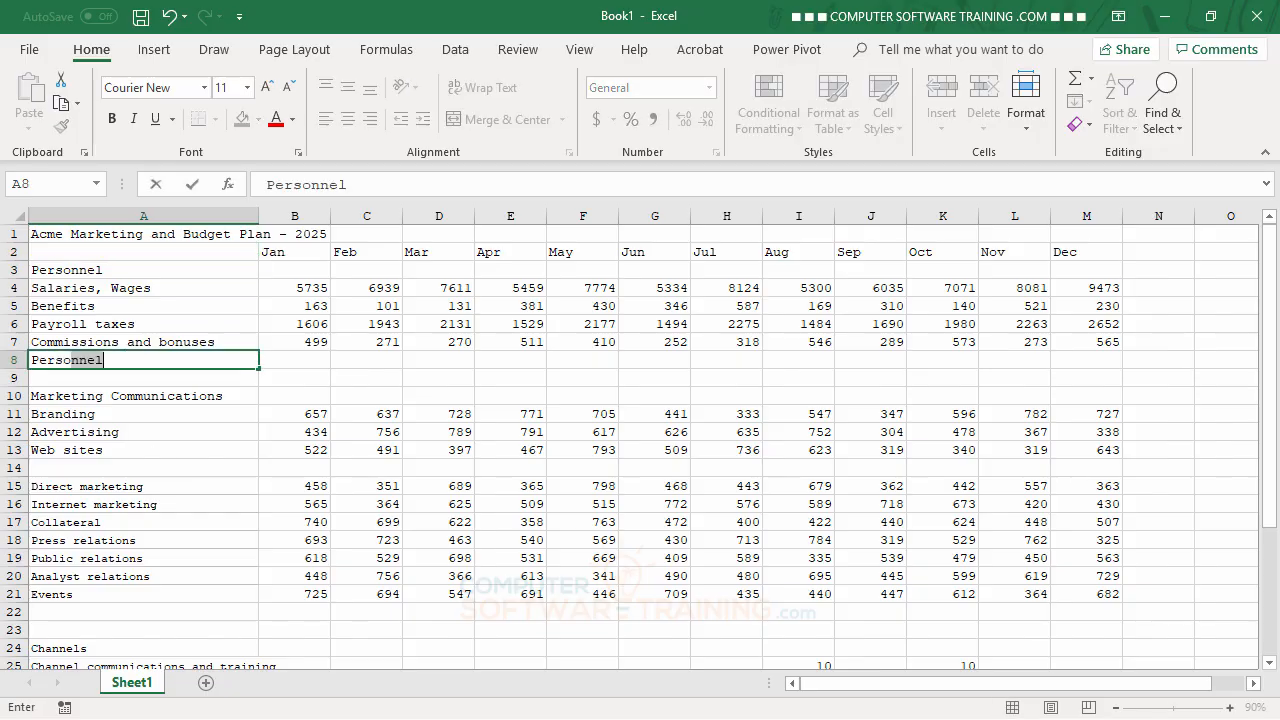
type("nel Total")
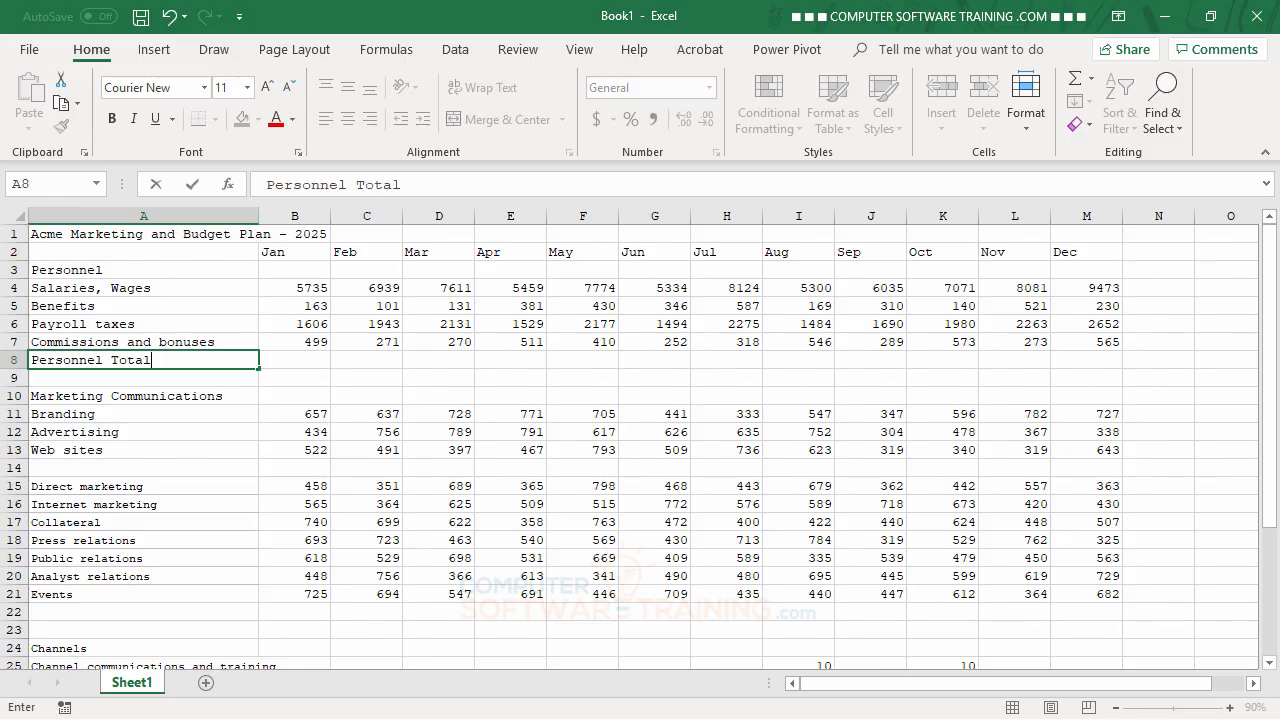
key("Return")
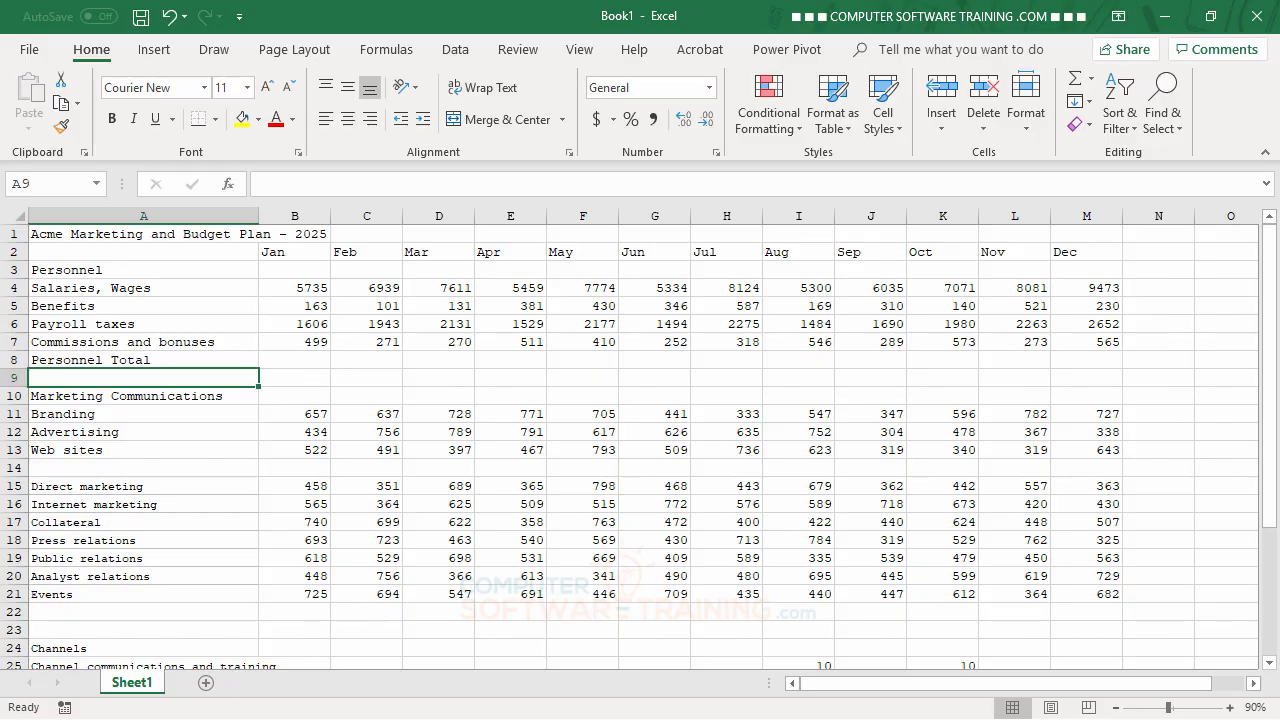
AutoSum the Personnel amounts for January through December into B8:M8.
left_click(287, 360)
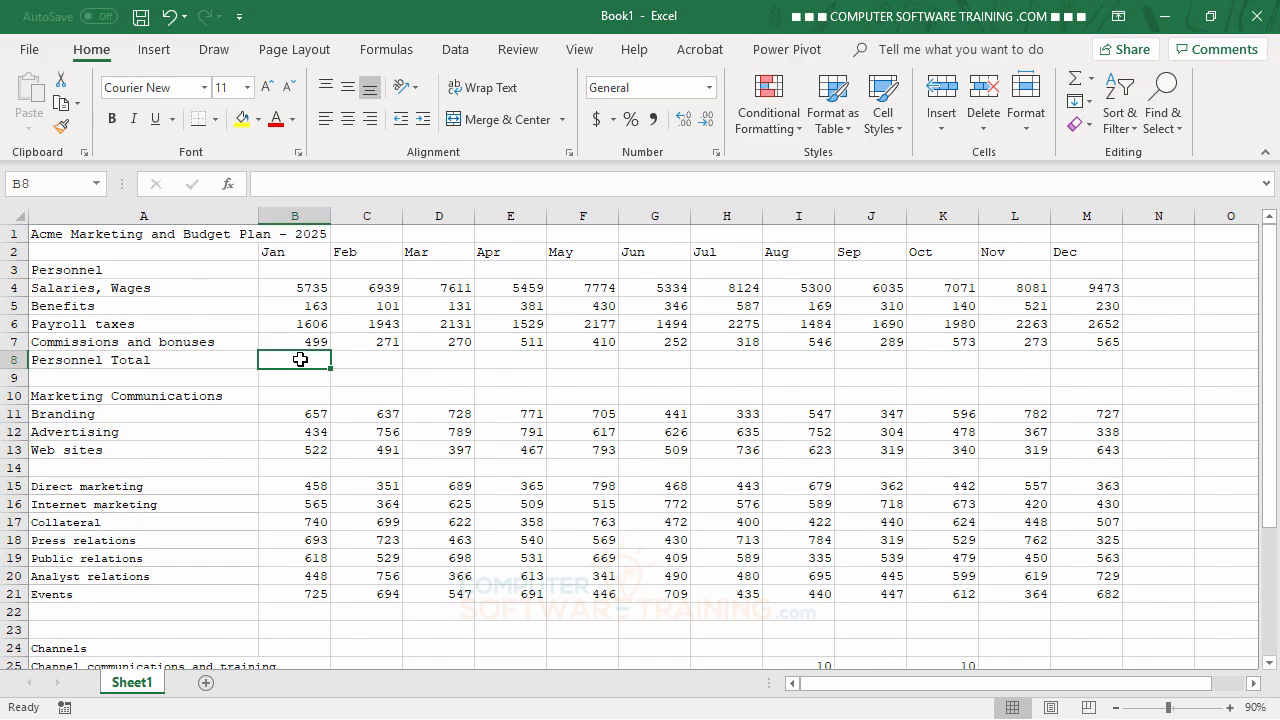
left_click_drag(300, 359, 1087, 363)
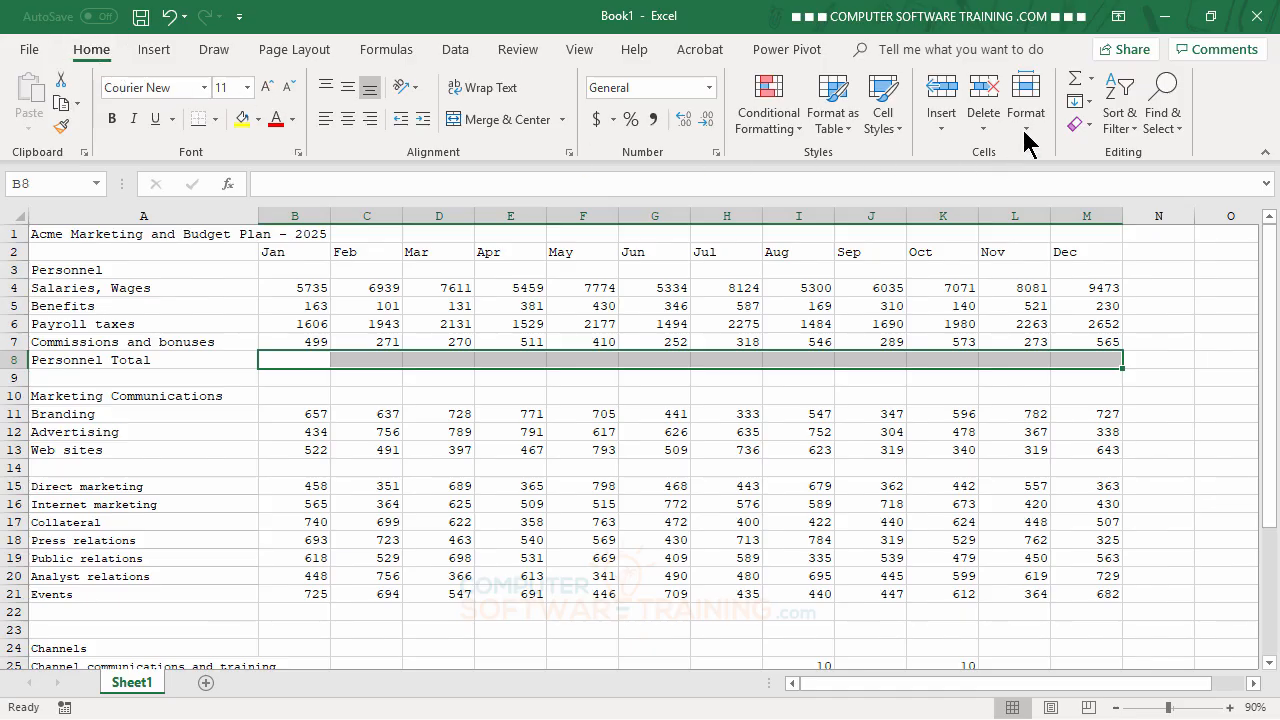
left_click(1075, 79)
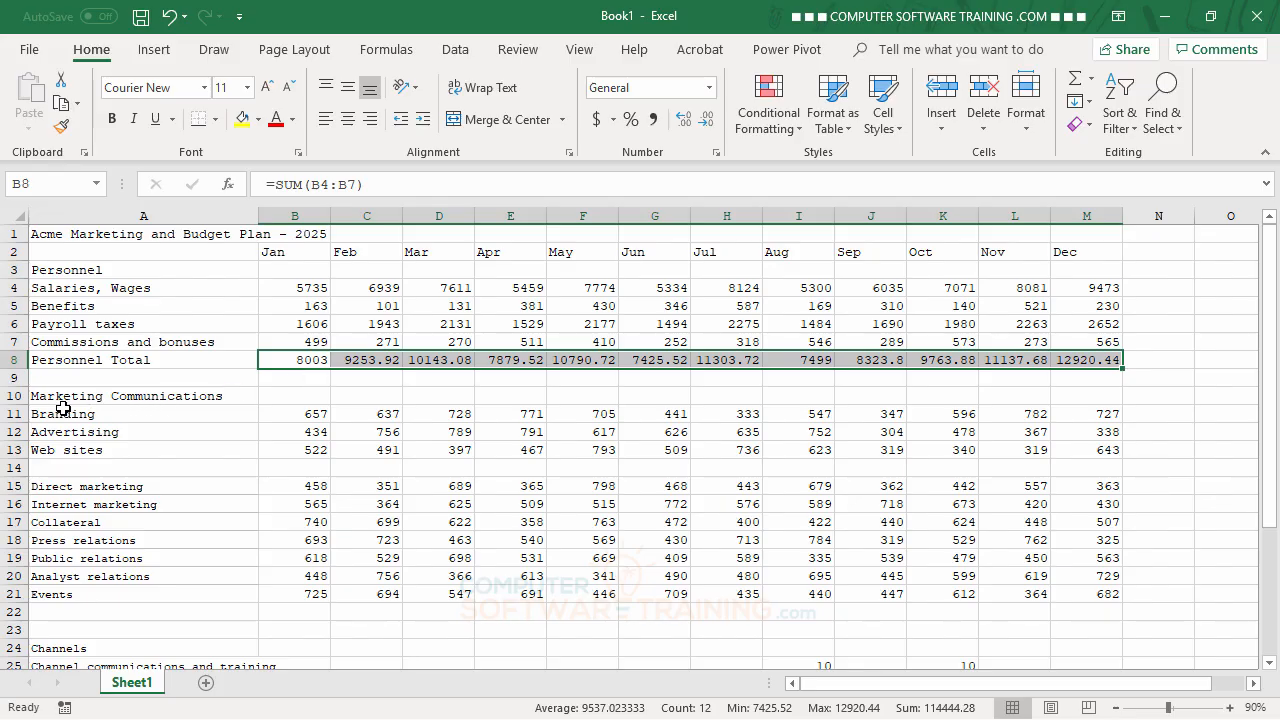
Enter the label Marketing Communications Total in A22 and AutoSum the monthly amounts into B22:M22.
scroll(220, 415, "down", 1)
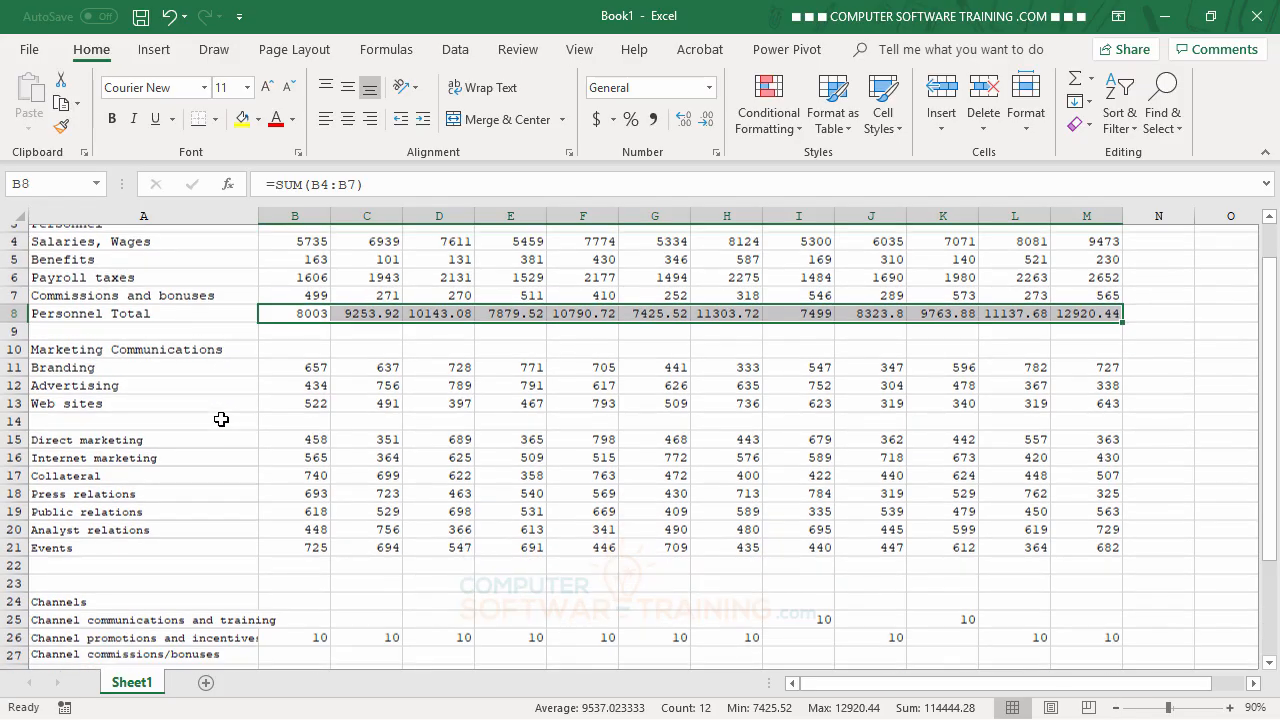
left_click(120, 556)
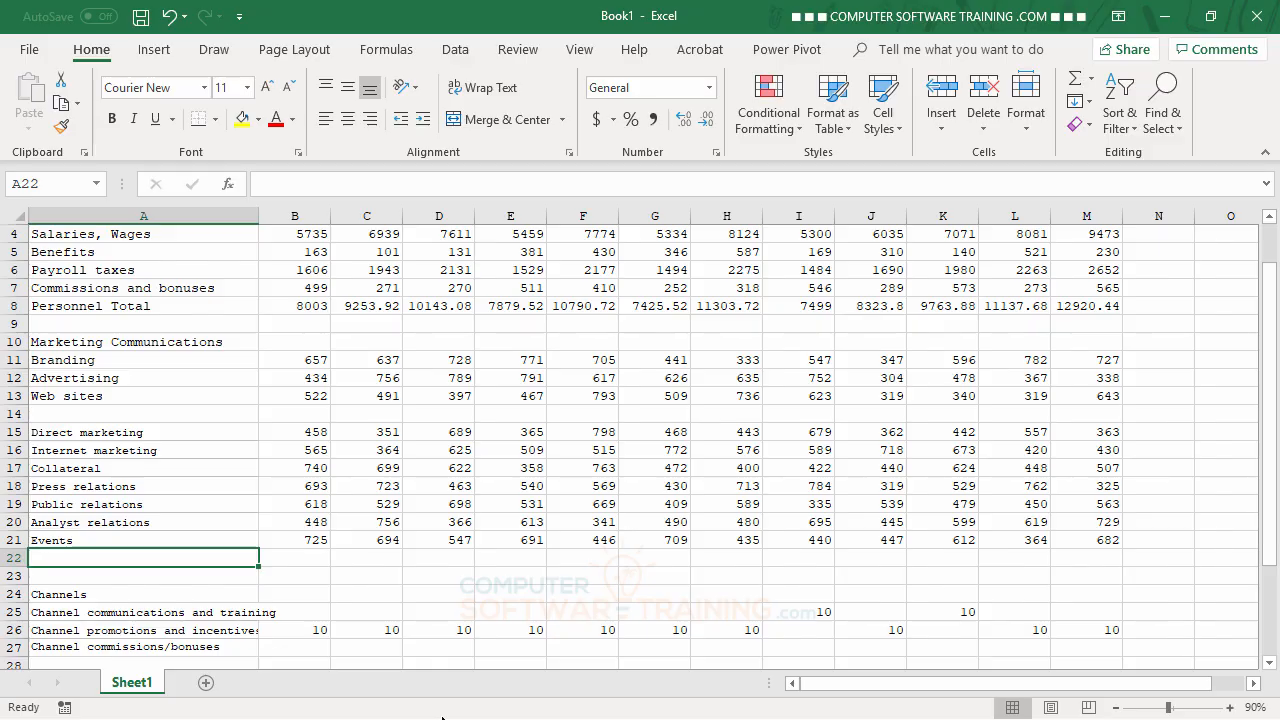
type("Marketi")
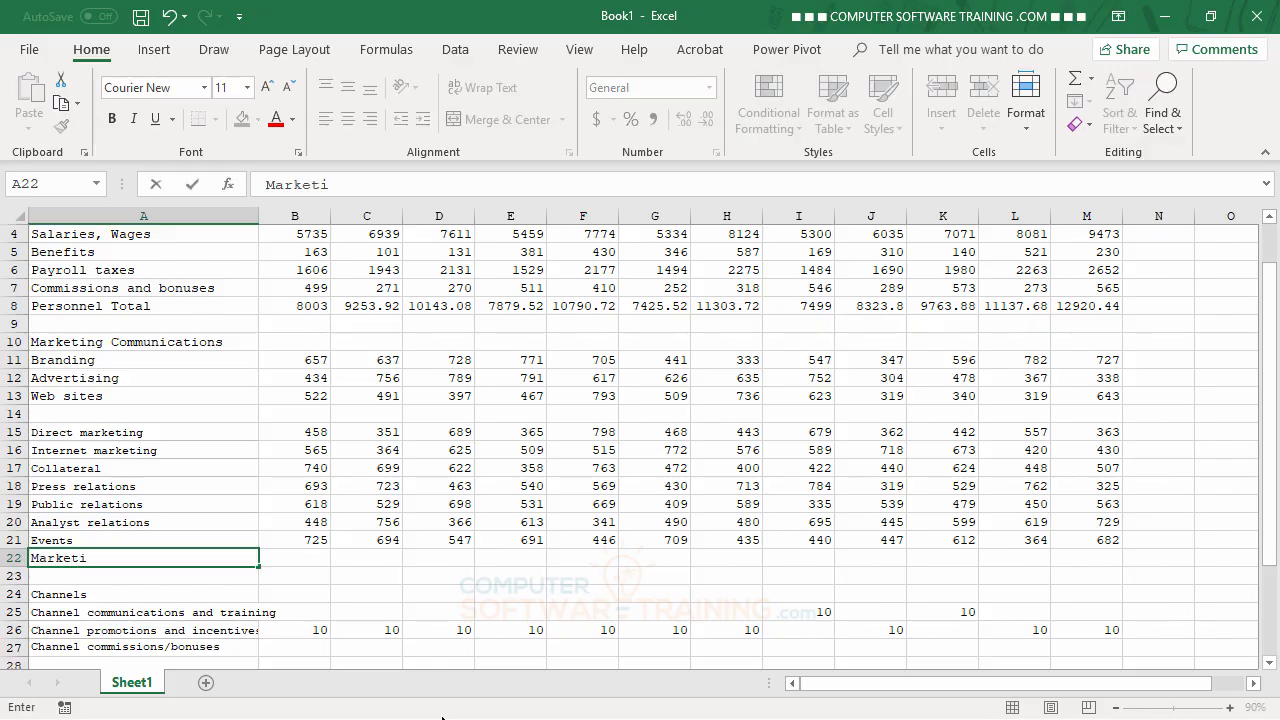
type("ng Commun")
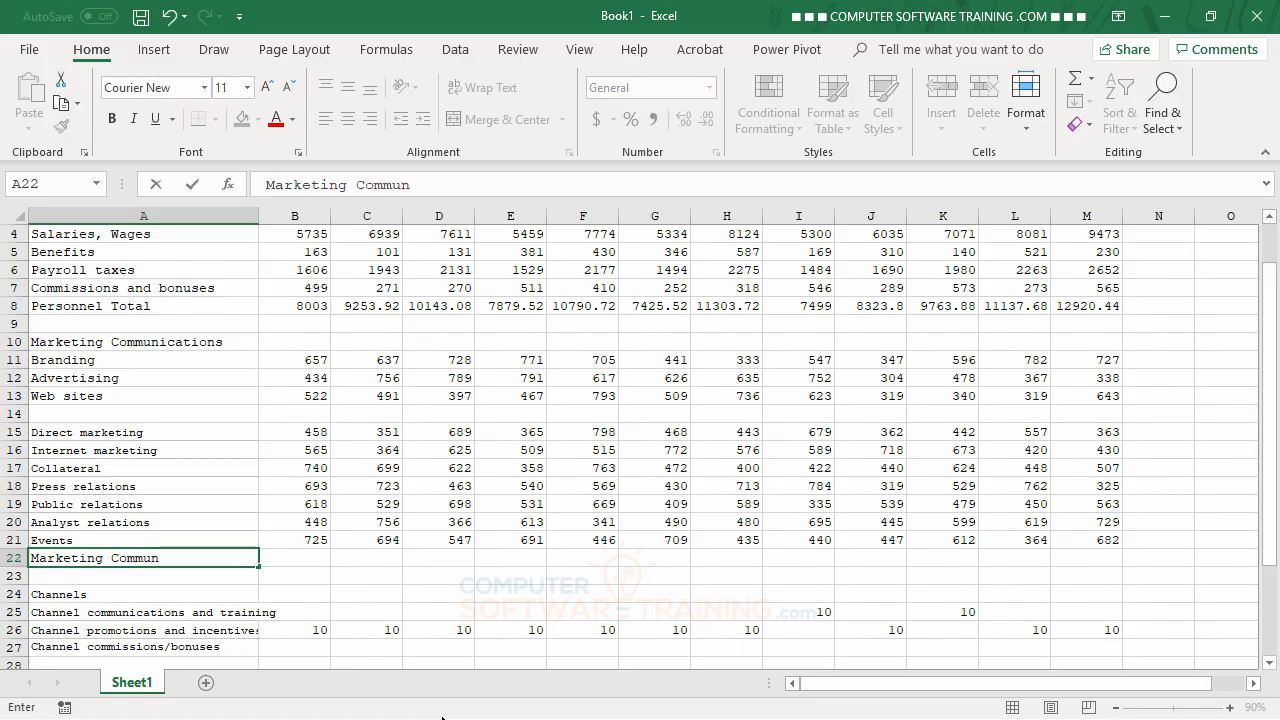
type("ications")
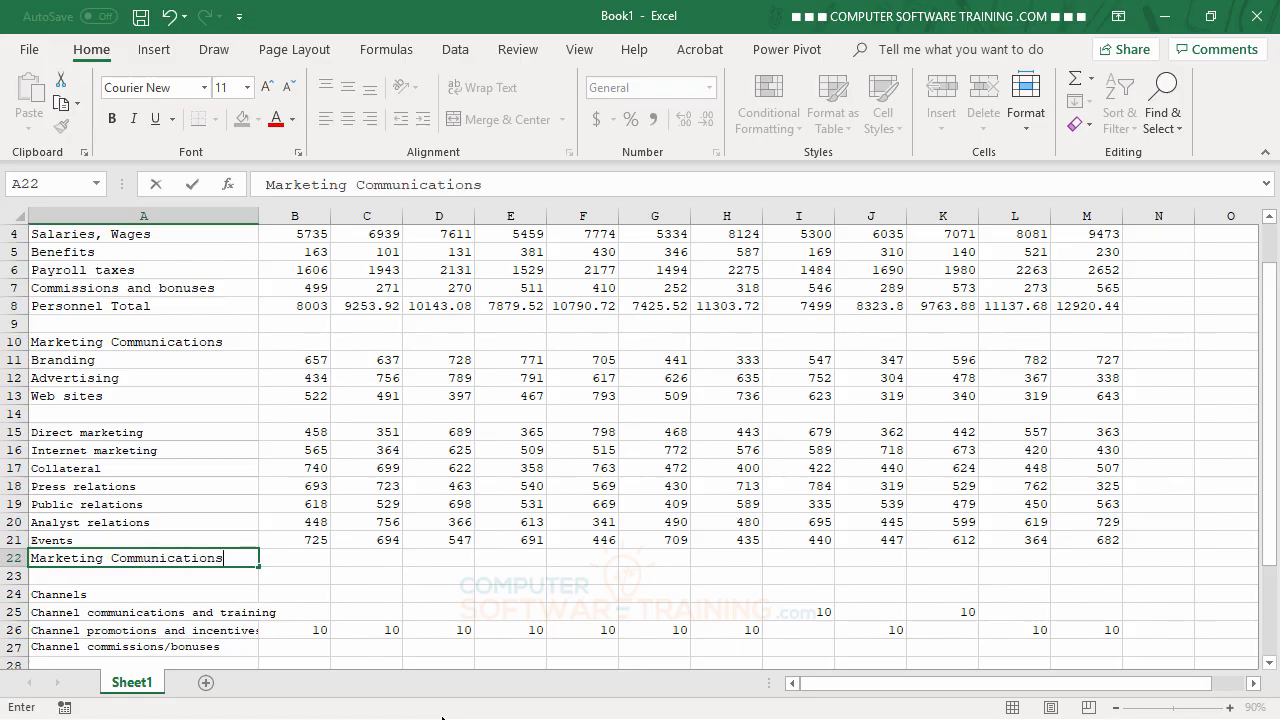
type(" Total")
key("Return")
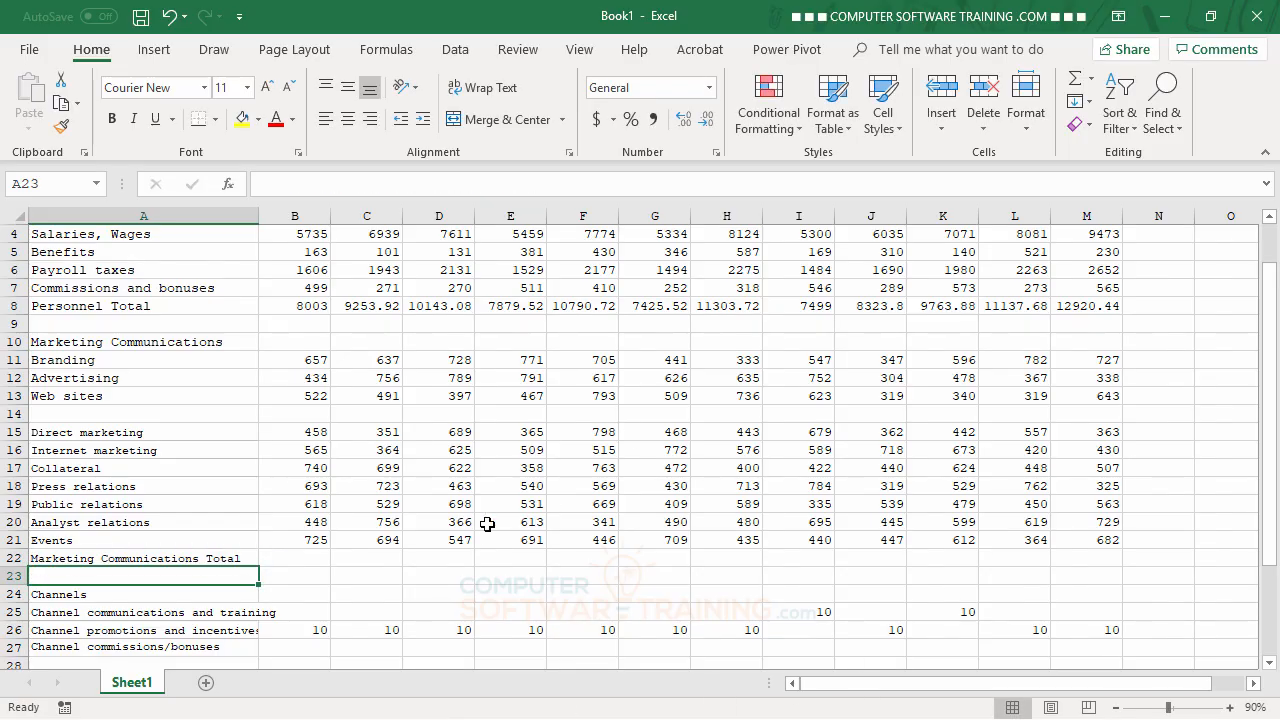
left_click_drag(298, 558, 1097, 551)
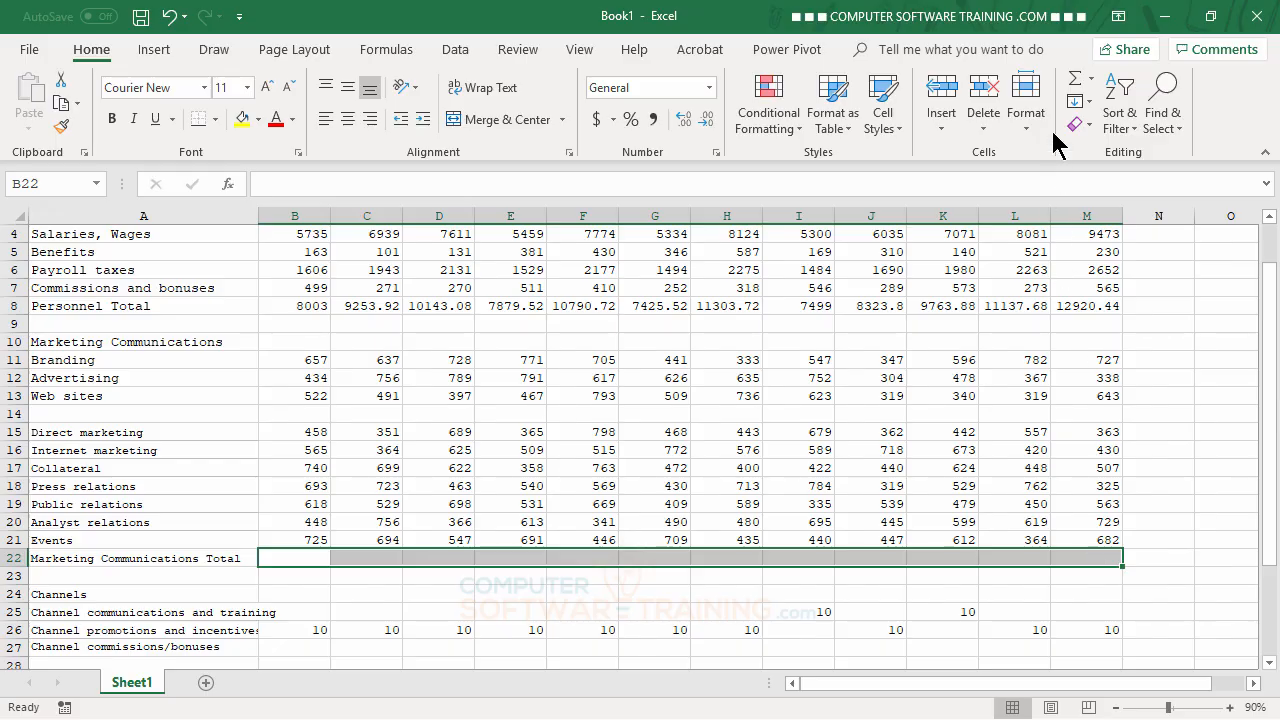
left_click(1077, 80)
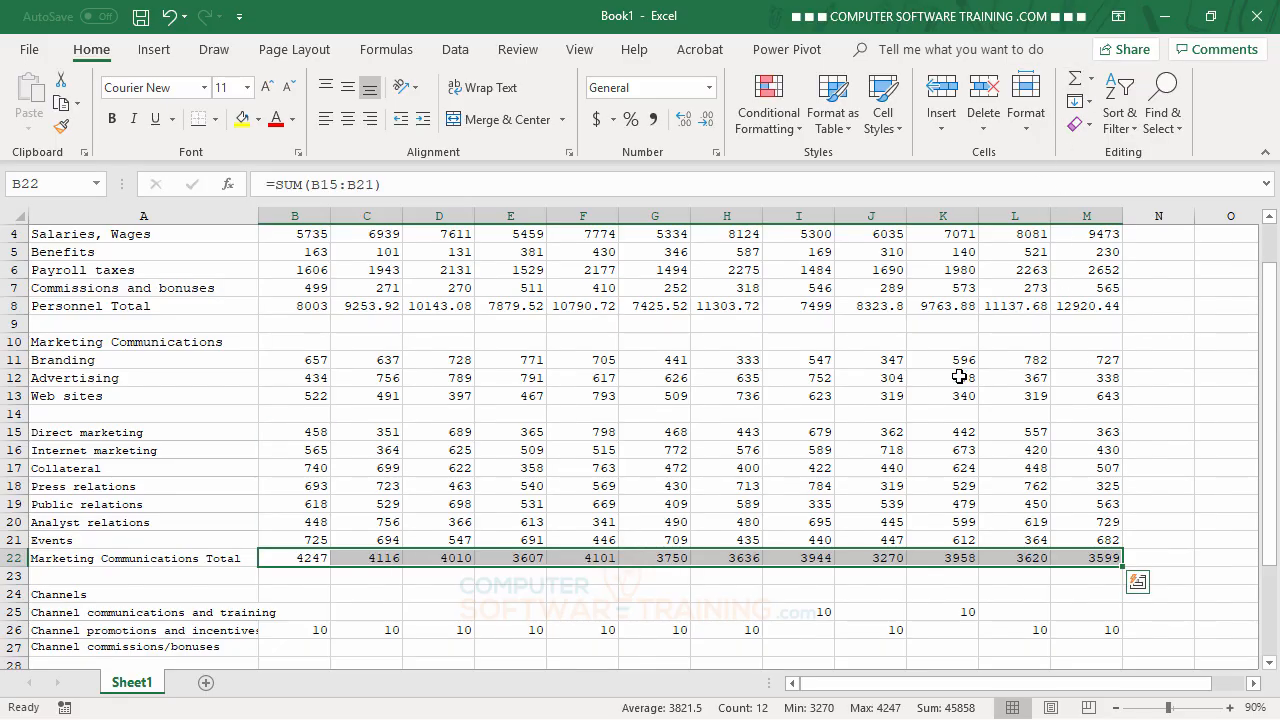
Enter the label Channels Total in A28, below Channel commissions/bonuses.
scroll(967, 384, "down", 4)
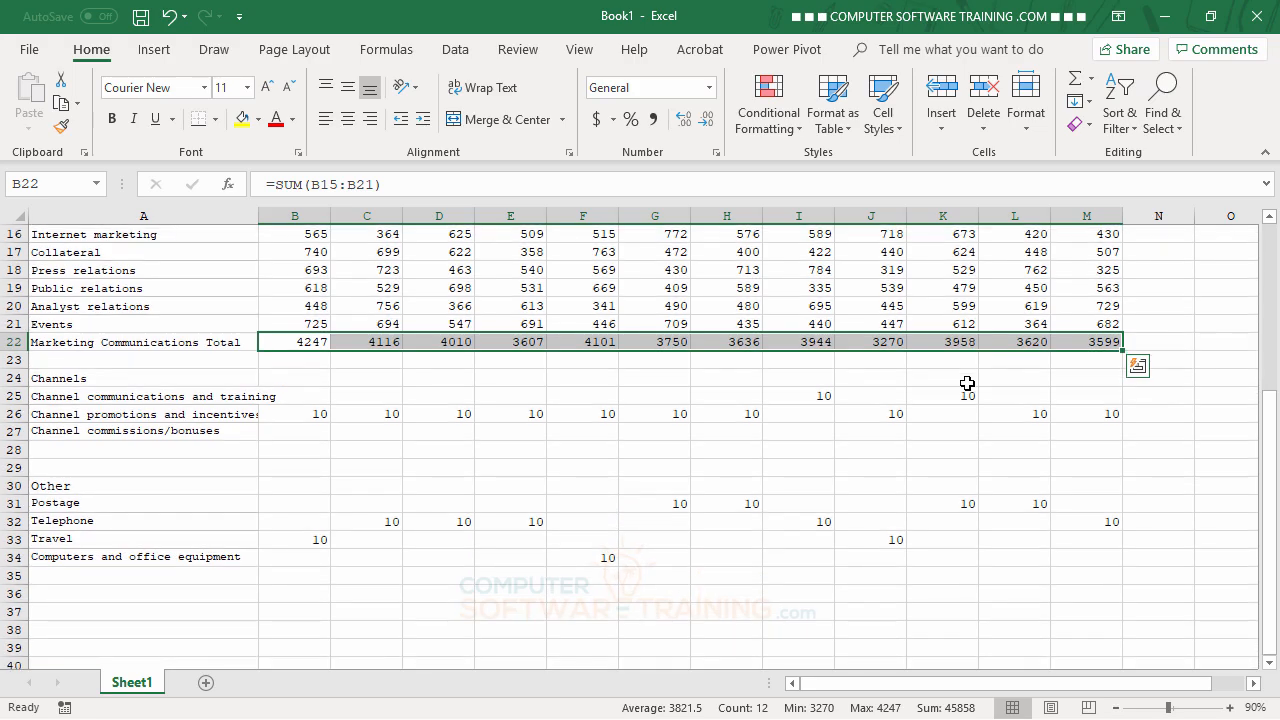
left_click(152, 452)
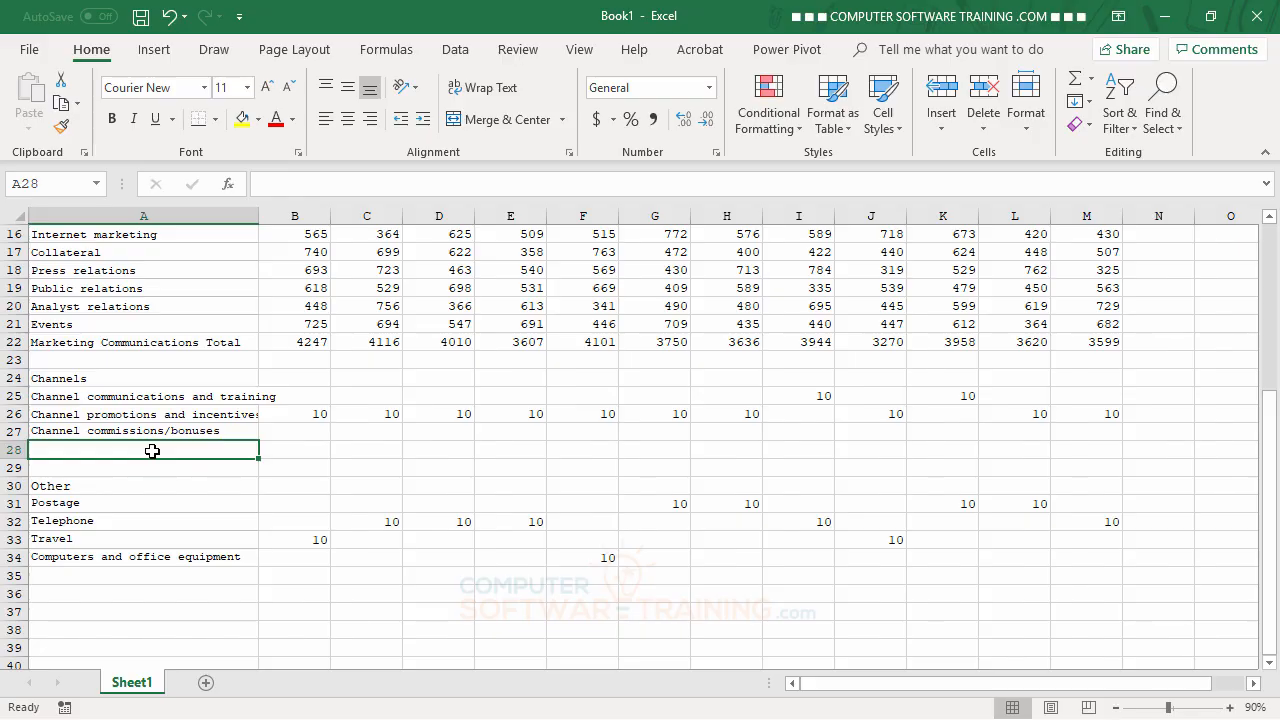
type("Channel")
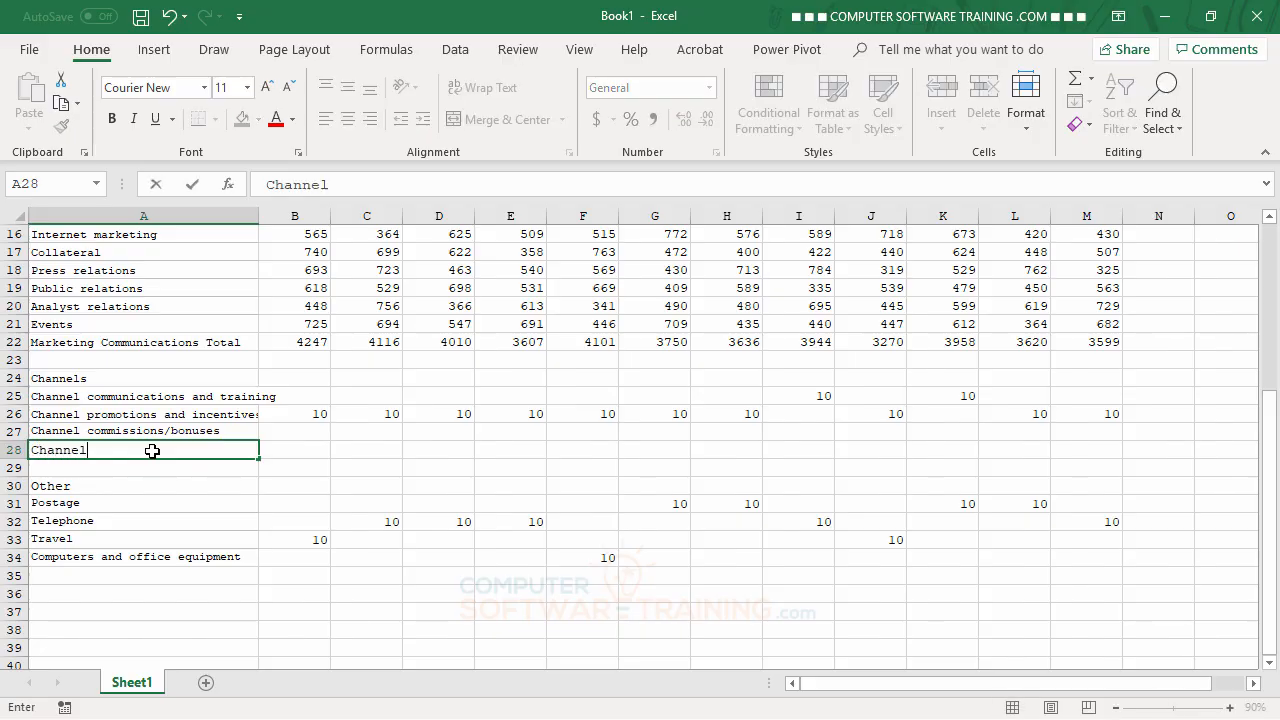
type("s Totak")
key("BackSpace")
type("l")
key("Return")
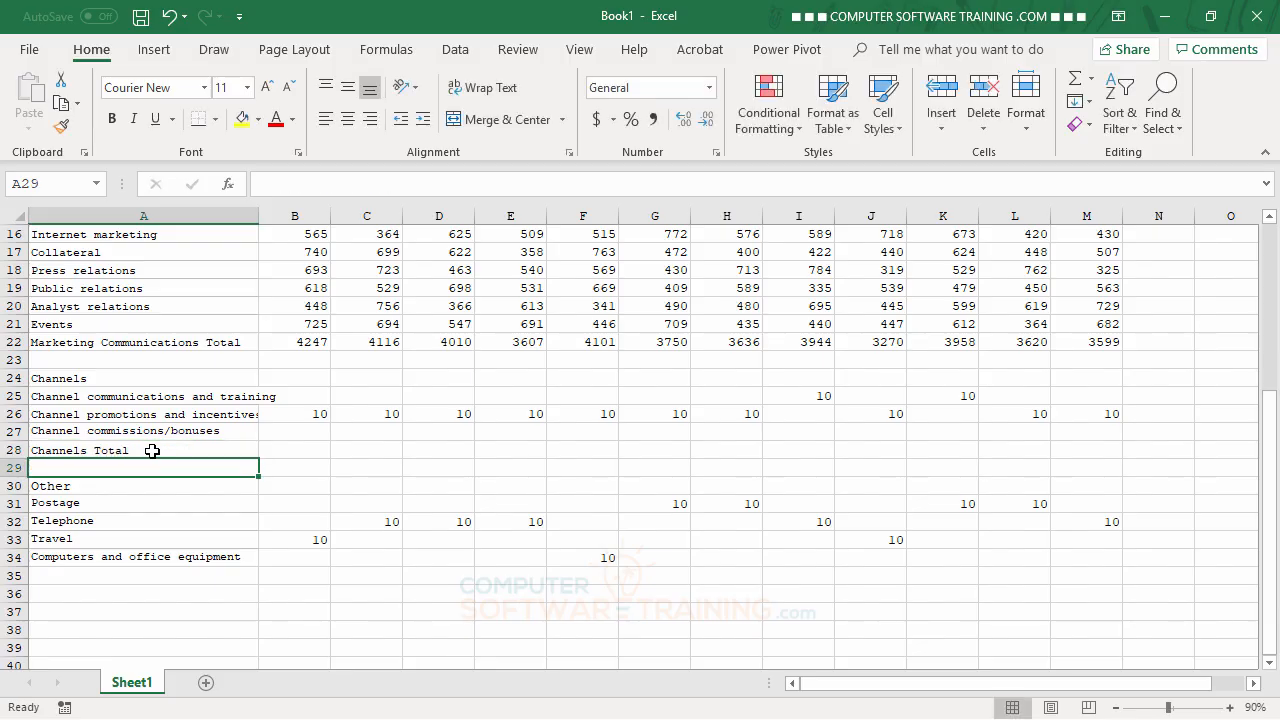
Enter the label Other Total in A35, below Computers and office equipment.
left_click(160, 575)
type("Other T")
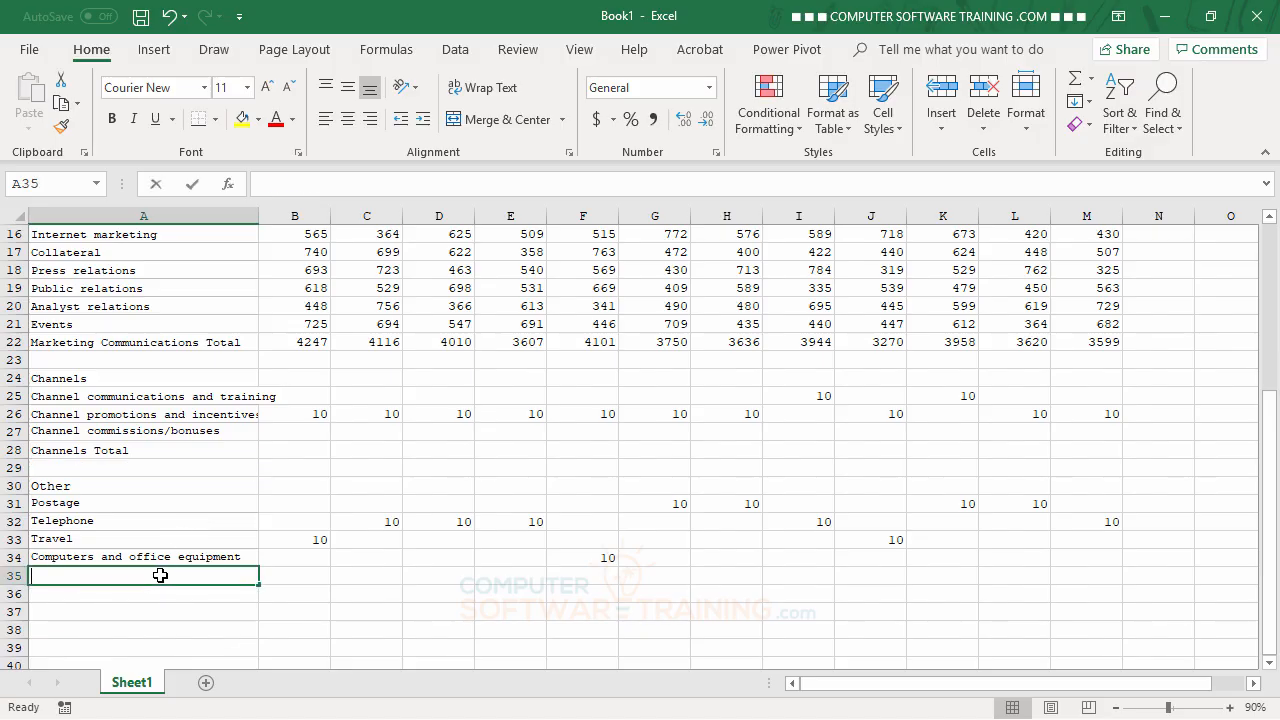
type("otal")
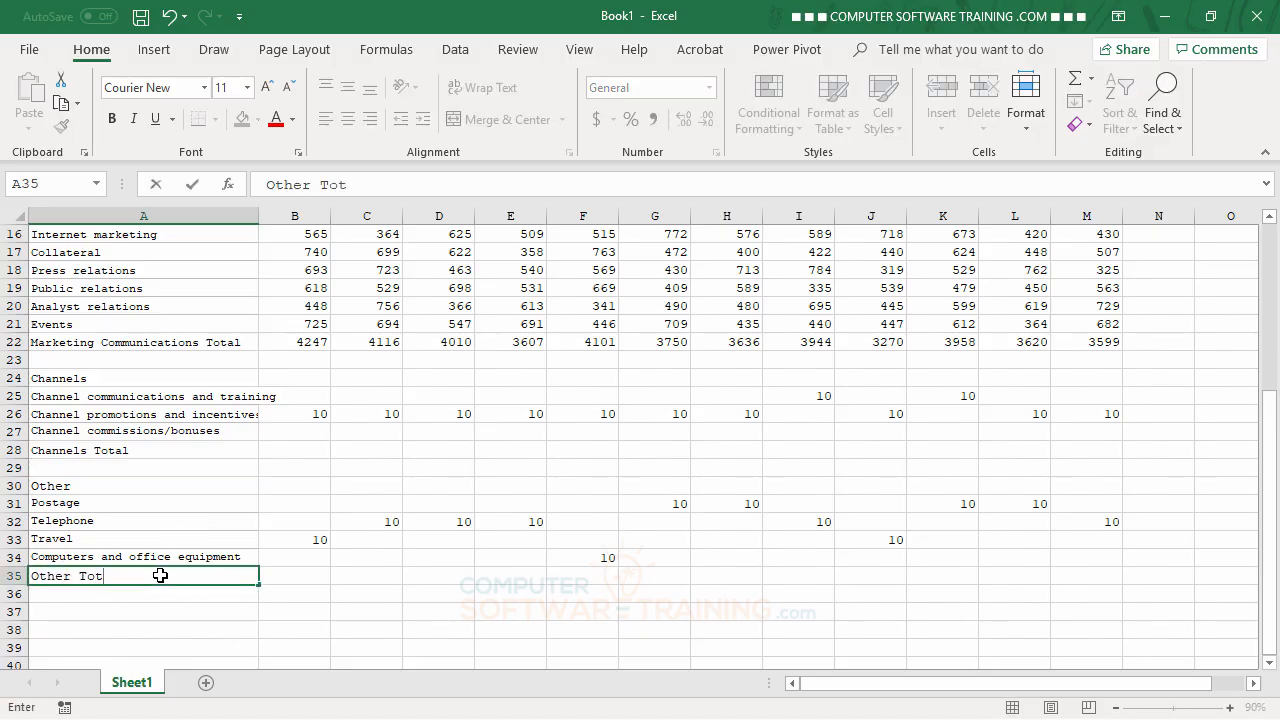
key("Return")
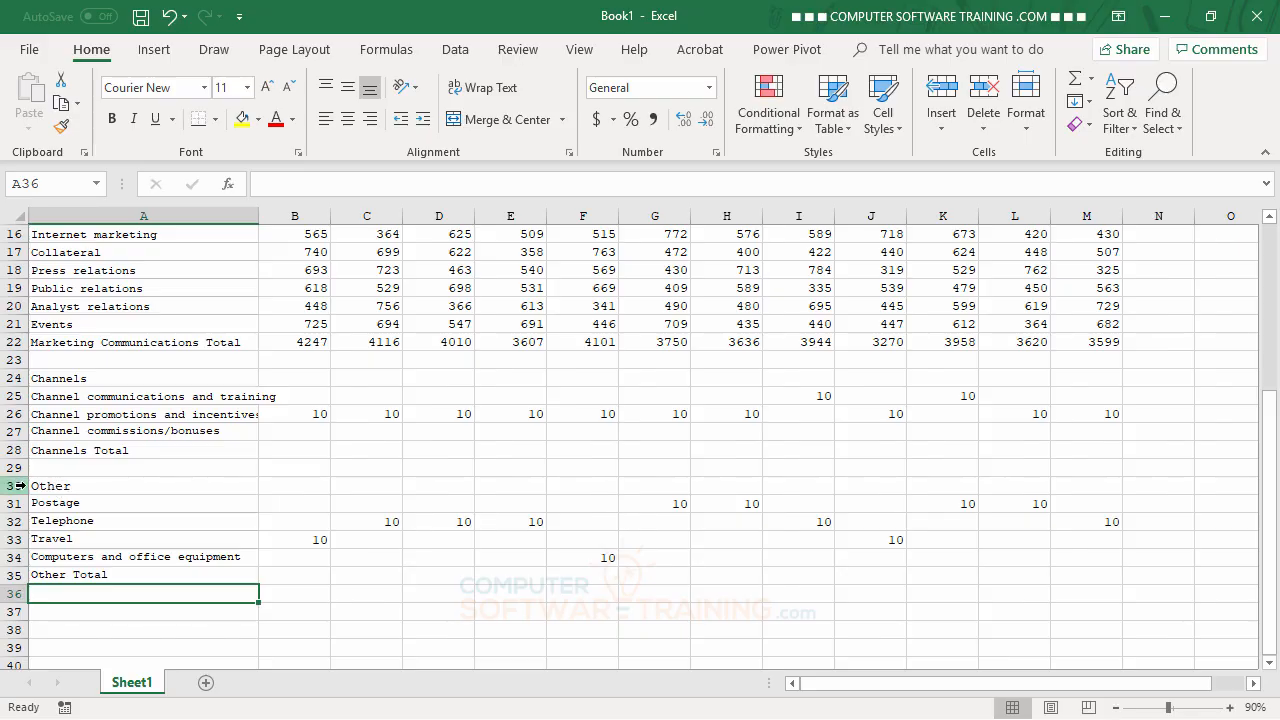
Insert five blank rows above the Other category, at rows 30 to 34.
left_click_drag(19, 485, 19, 555)
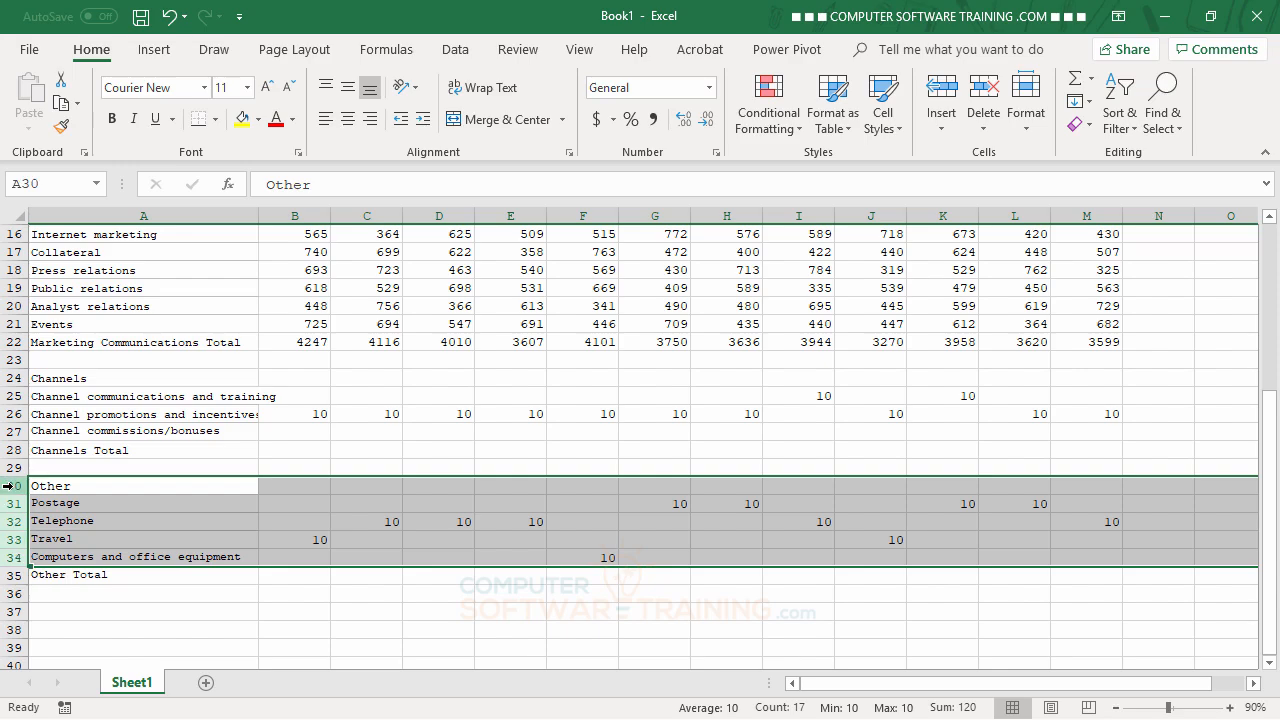
right_click(142, 514)
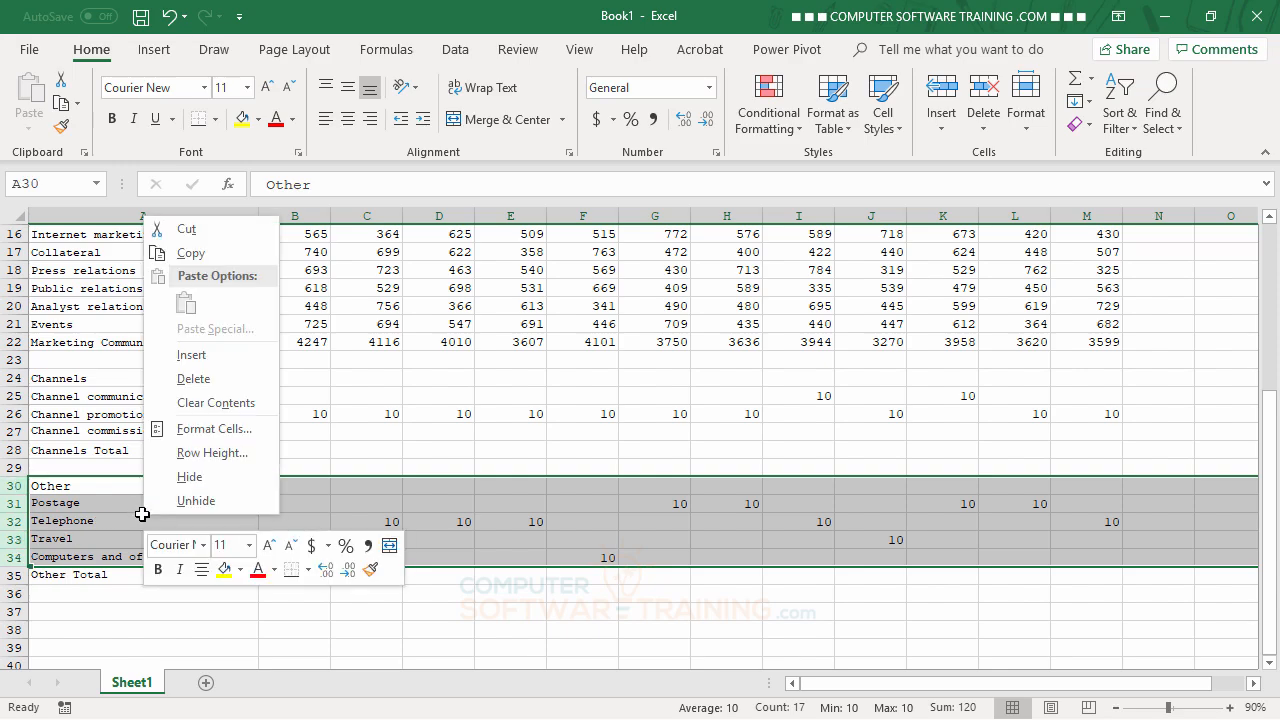
left_click(192, 356)
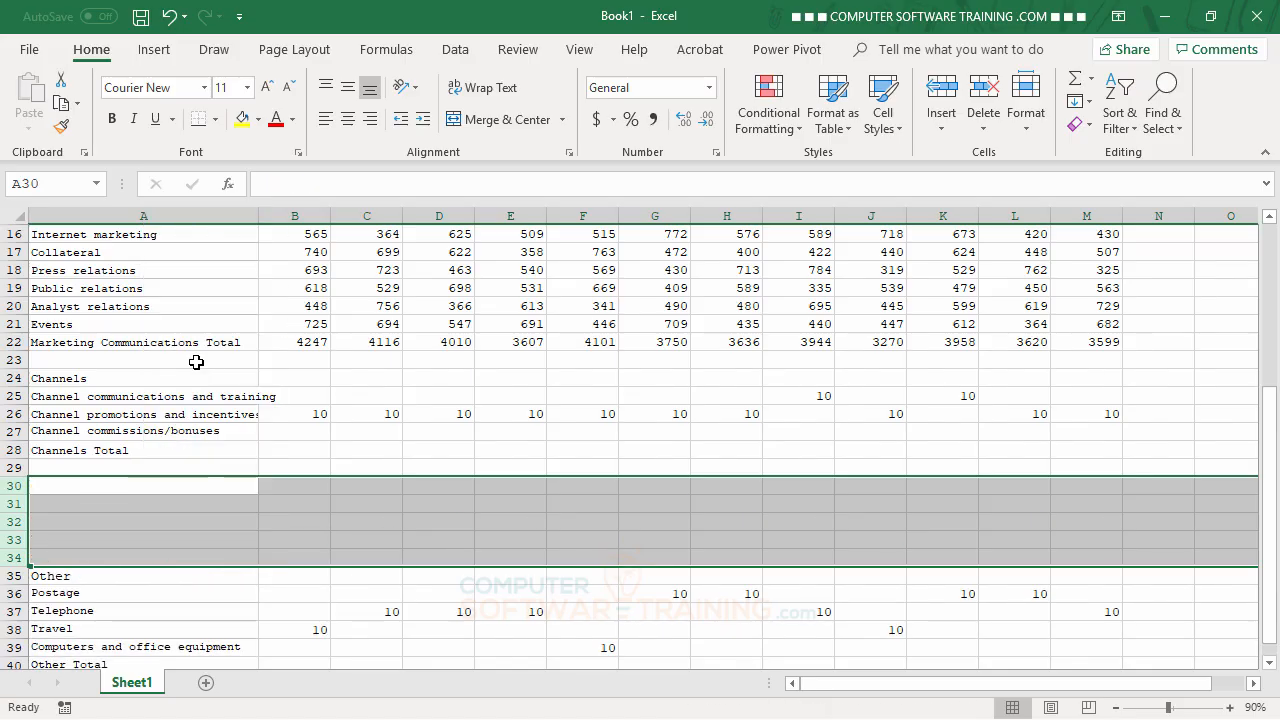
Enter the category heading Customer Acquisition in A31, within the blank rows above Other.
left_click(100, 489)
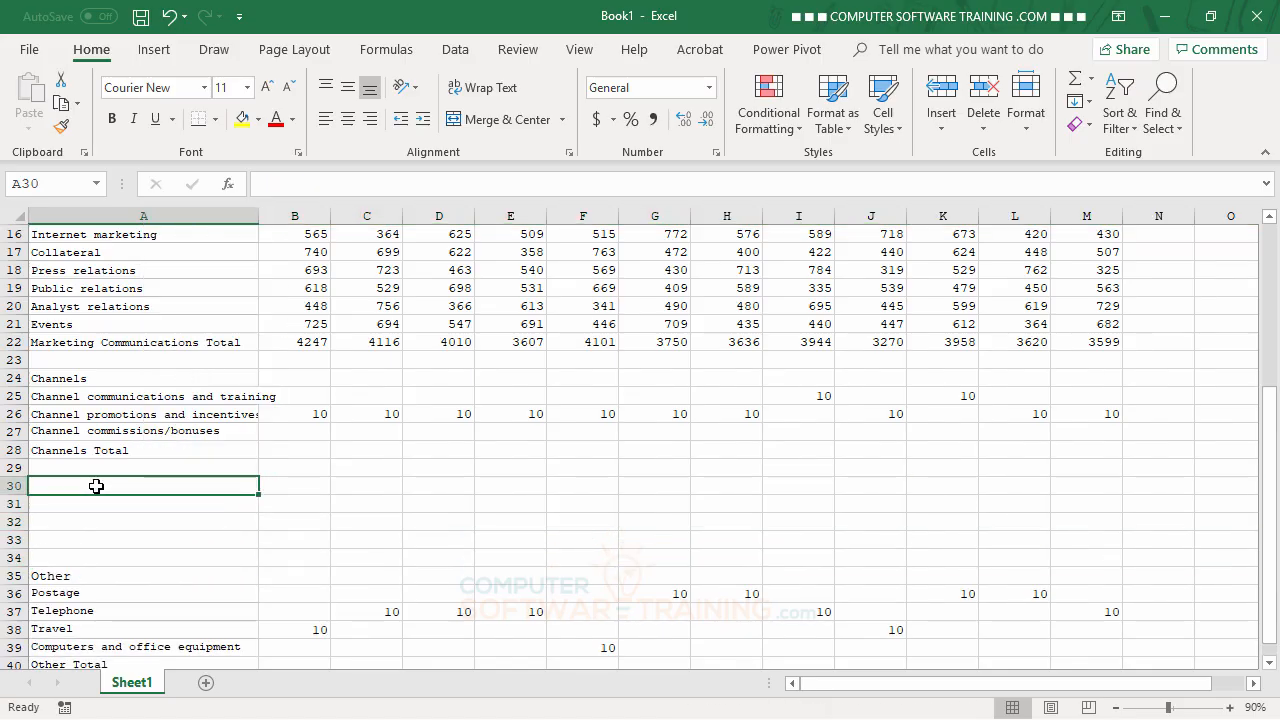
left_click(95, 502)
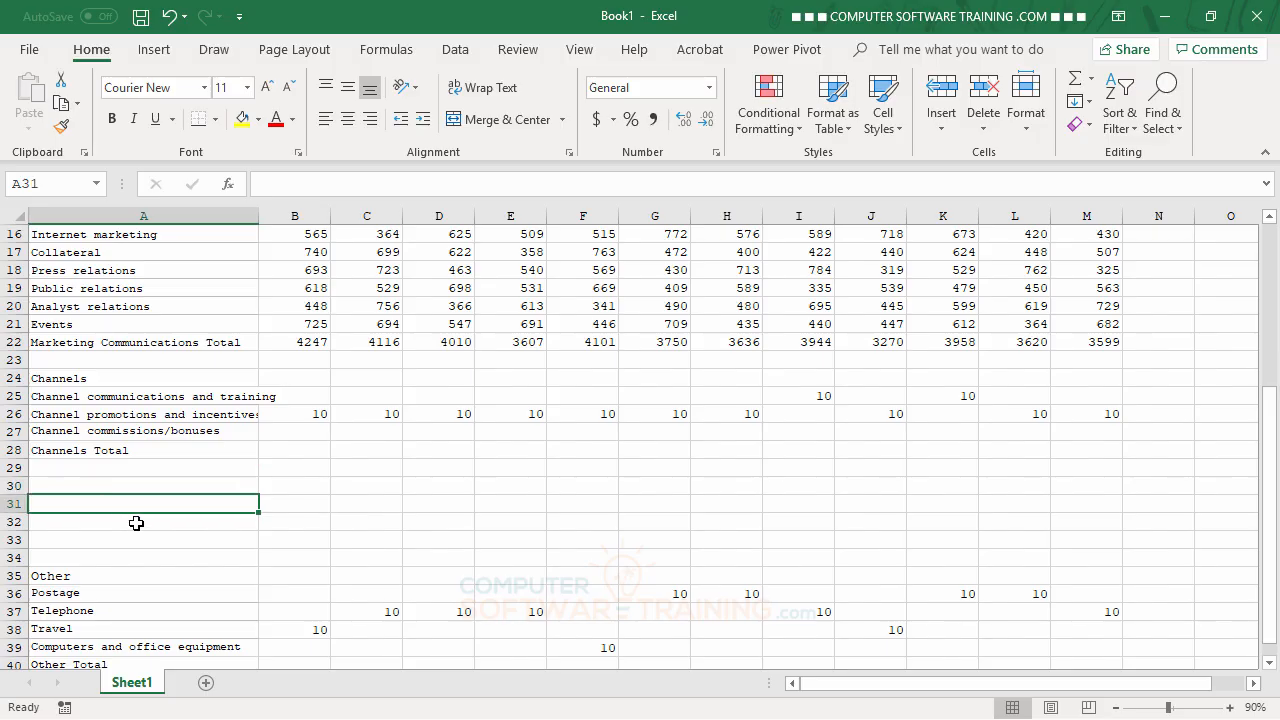
type("Customer Acquisition")
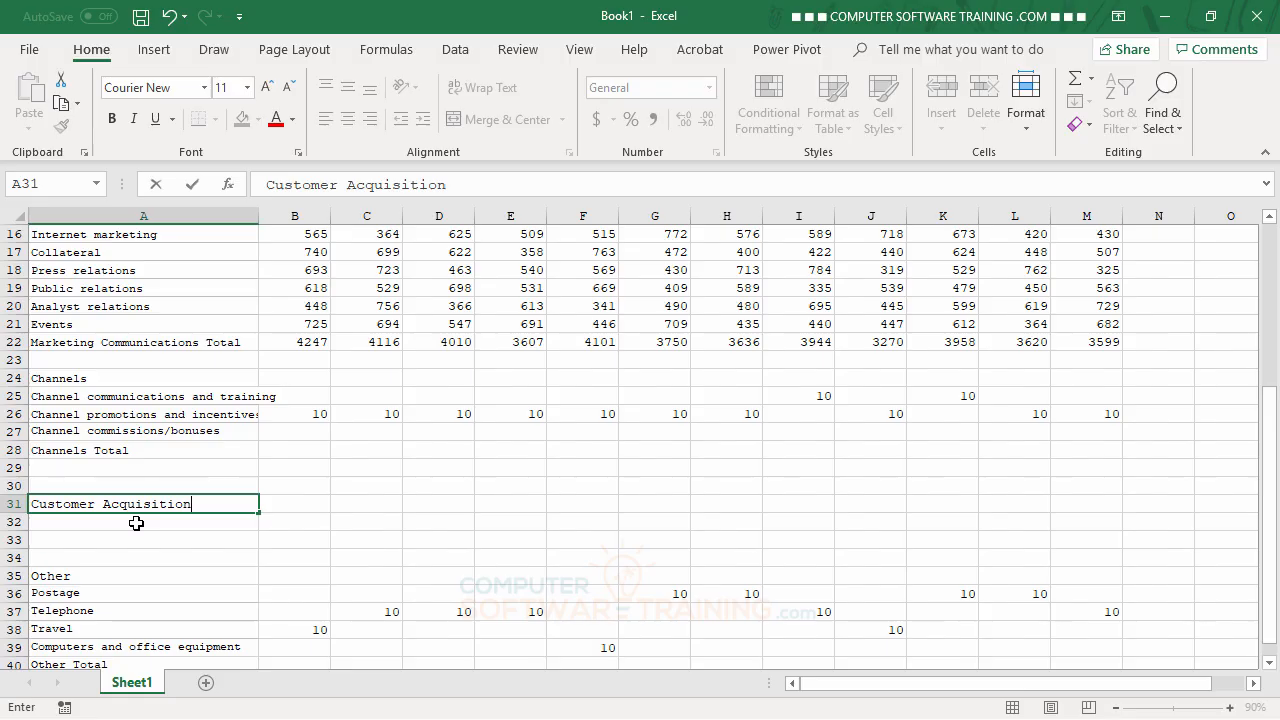
key("Return")
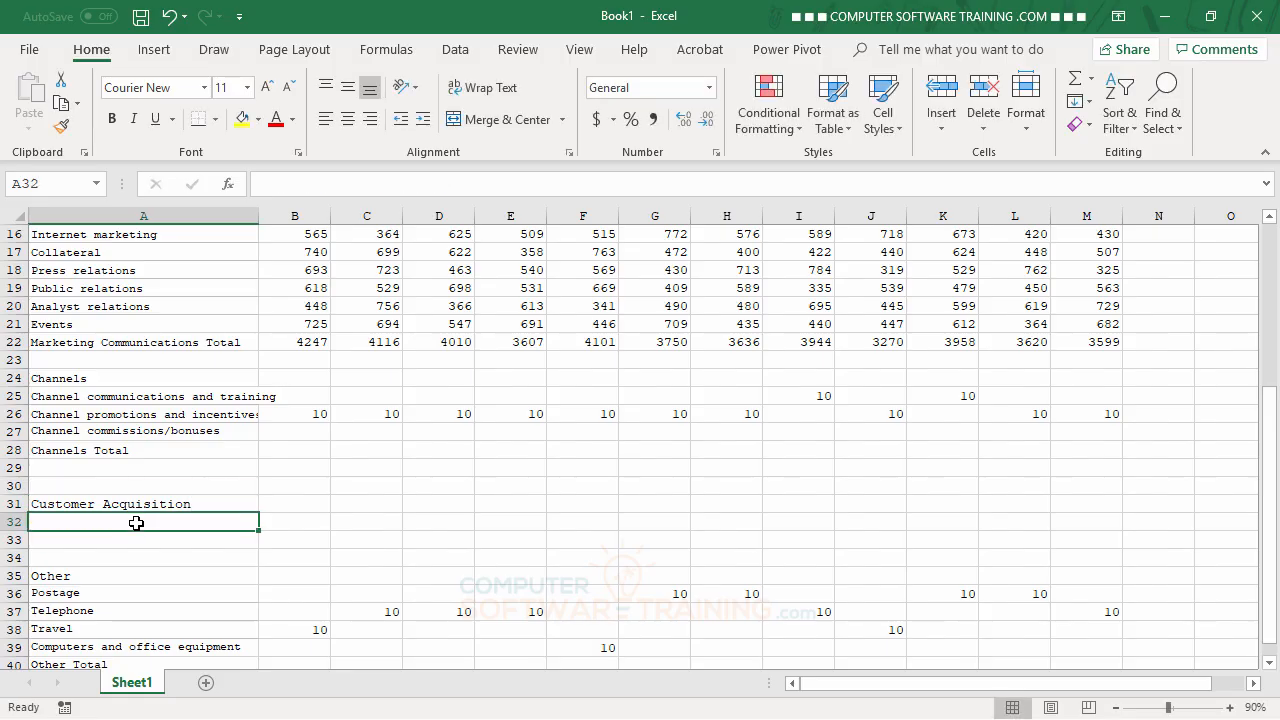
Enter the labels Lead Generation in A32 and Customer Loyaalty in A33, under the Customer Acquisition heading.
type("Lead Generation")
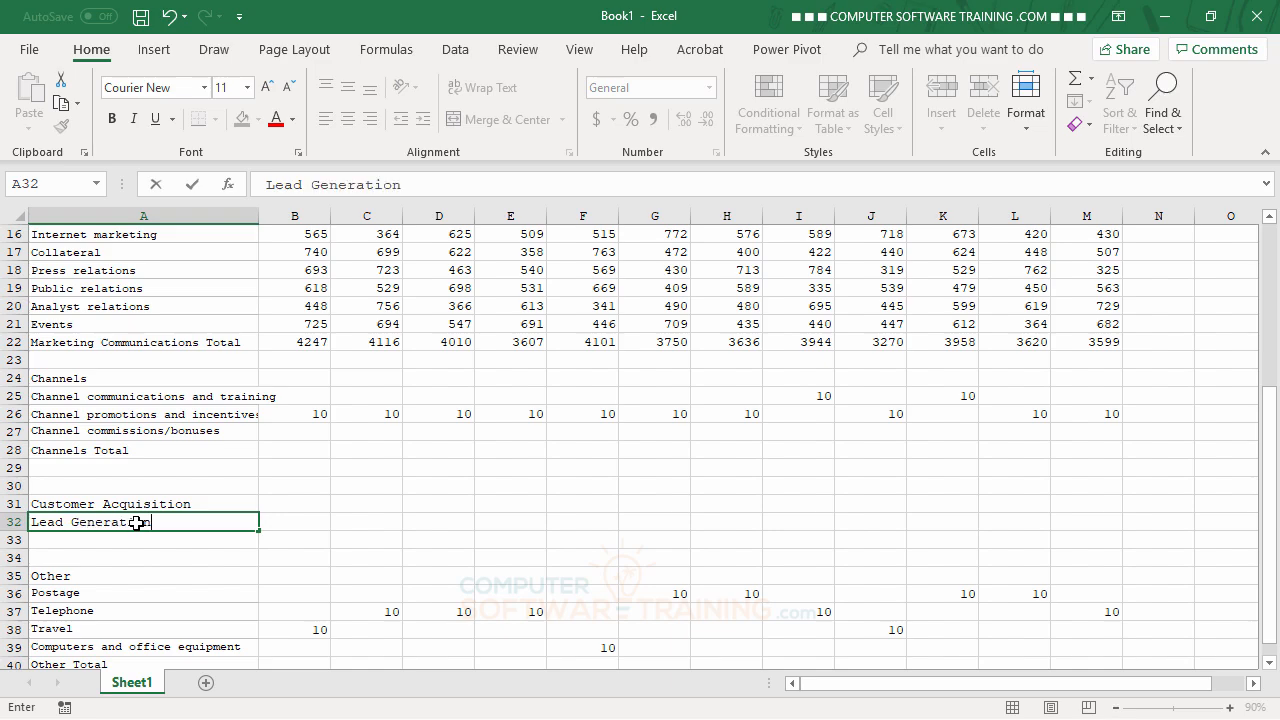
key("Return")
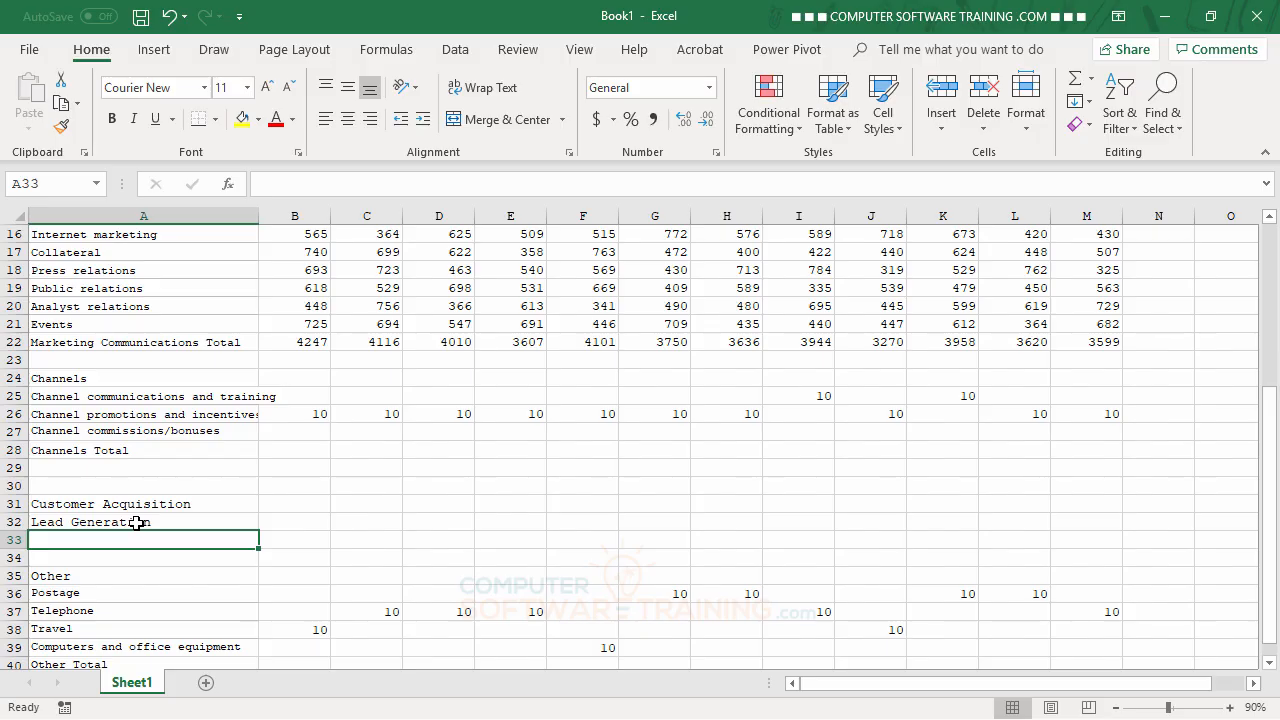
type("C")
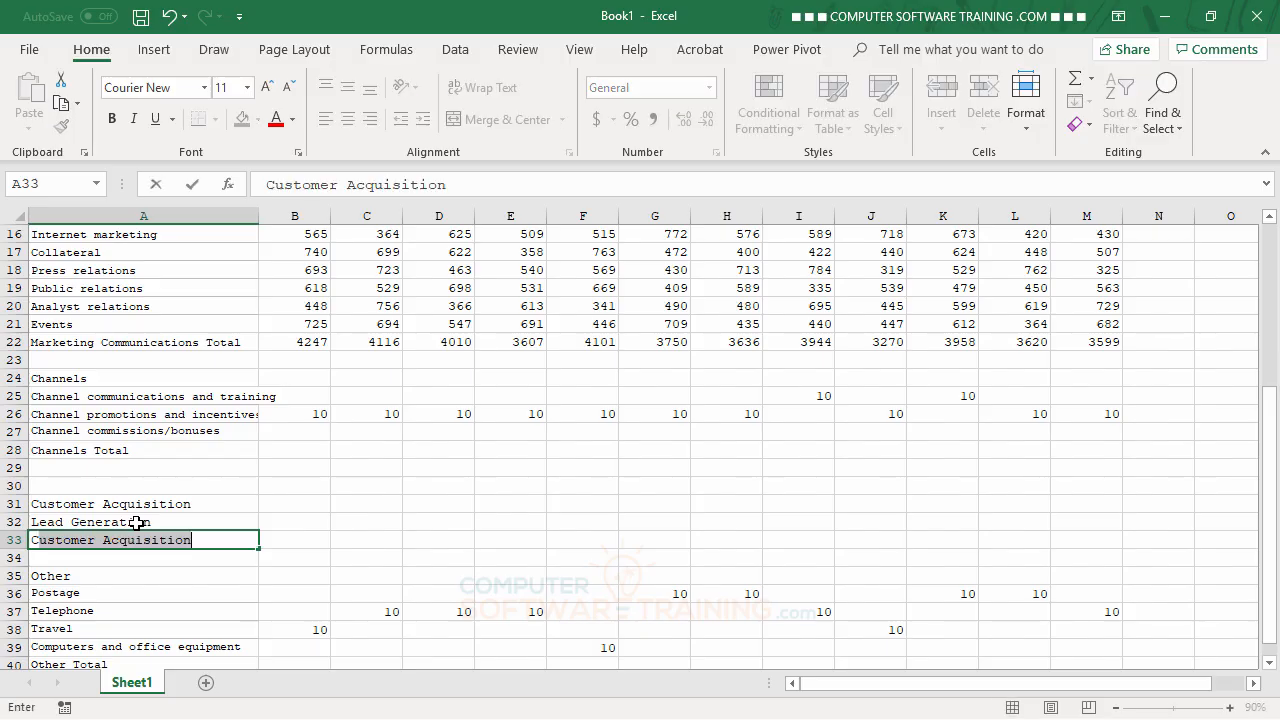
type("ustomer")
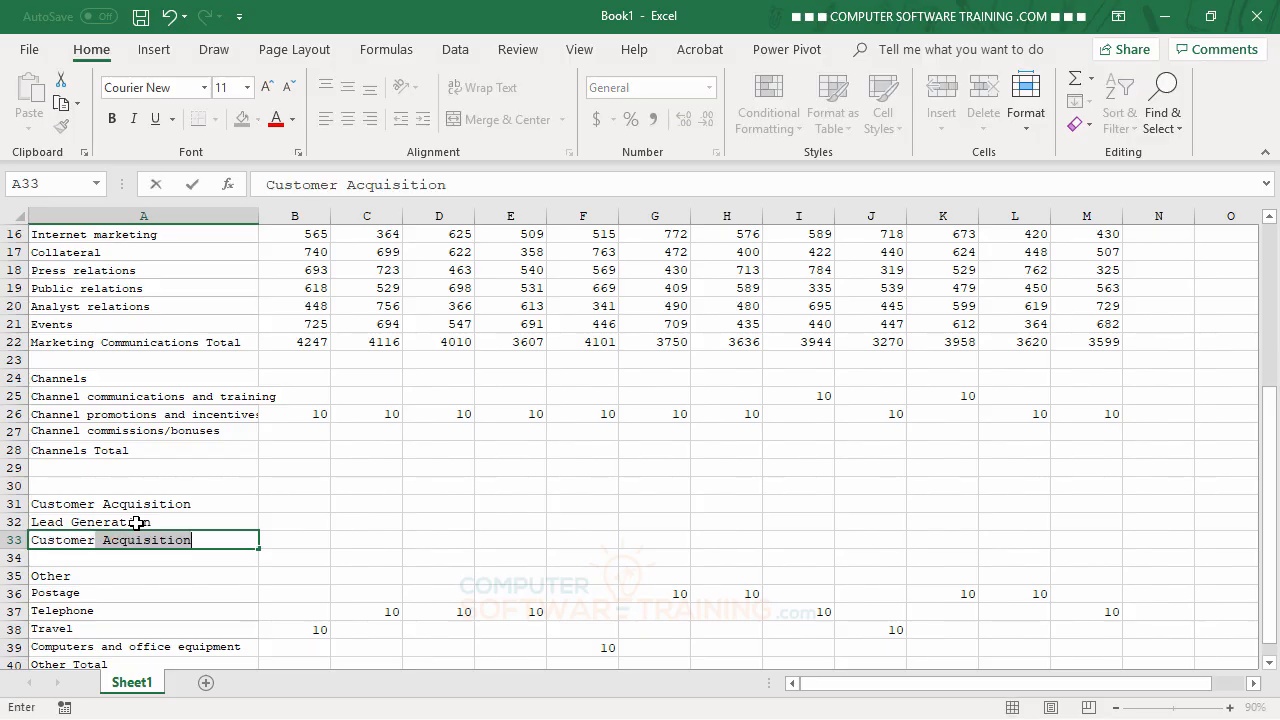
type(" Loyaalt")
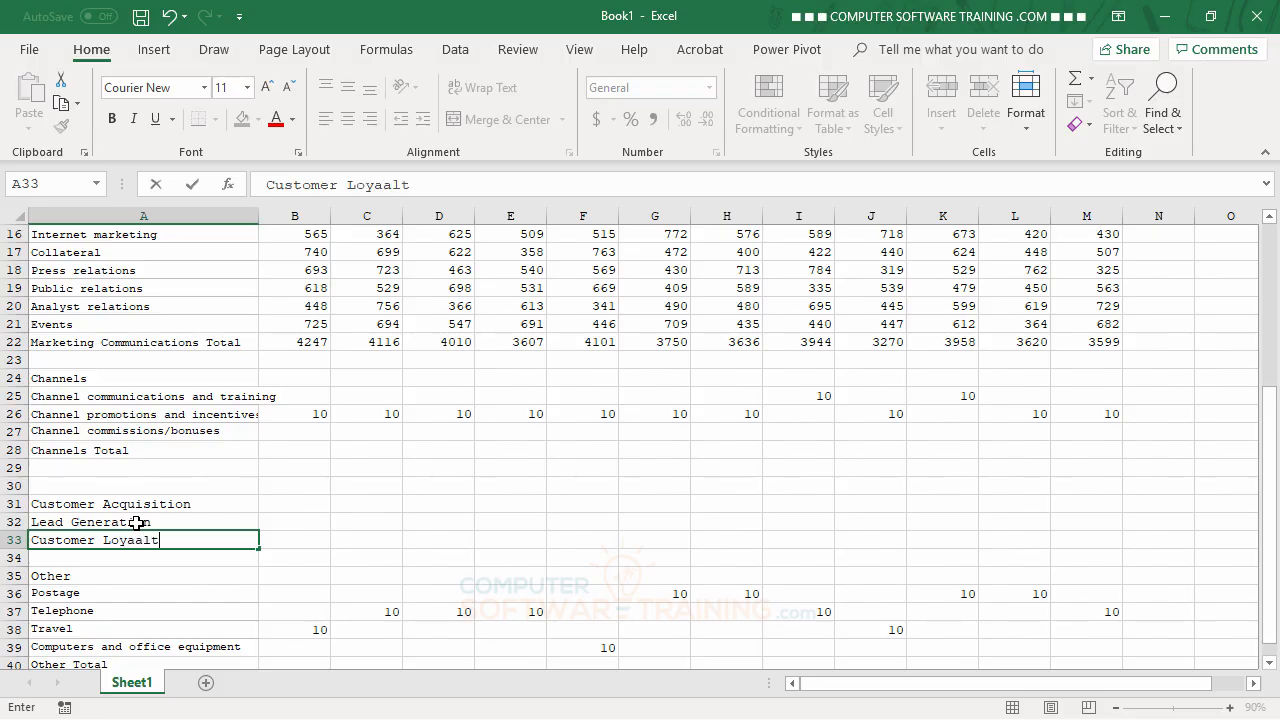
type("y")
key("Return")
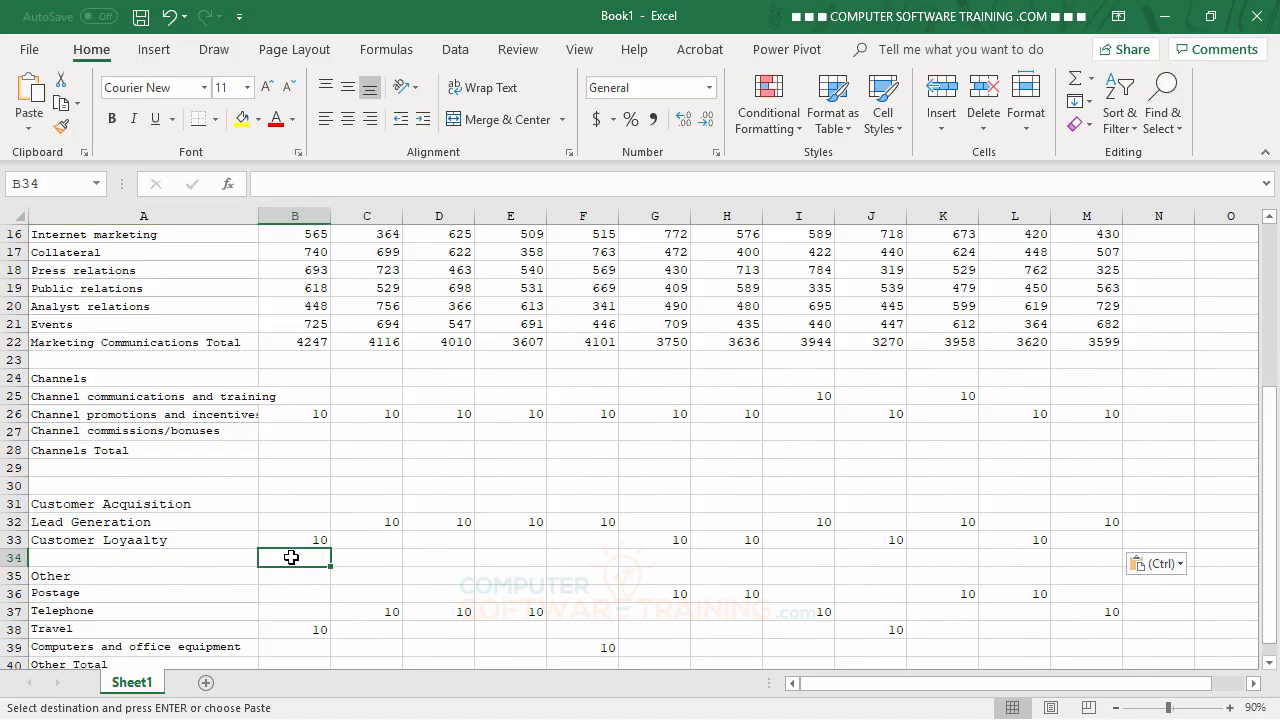
Correct the spelling of the label in A33 to Customer Loyalty.
left_click(135, 540)
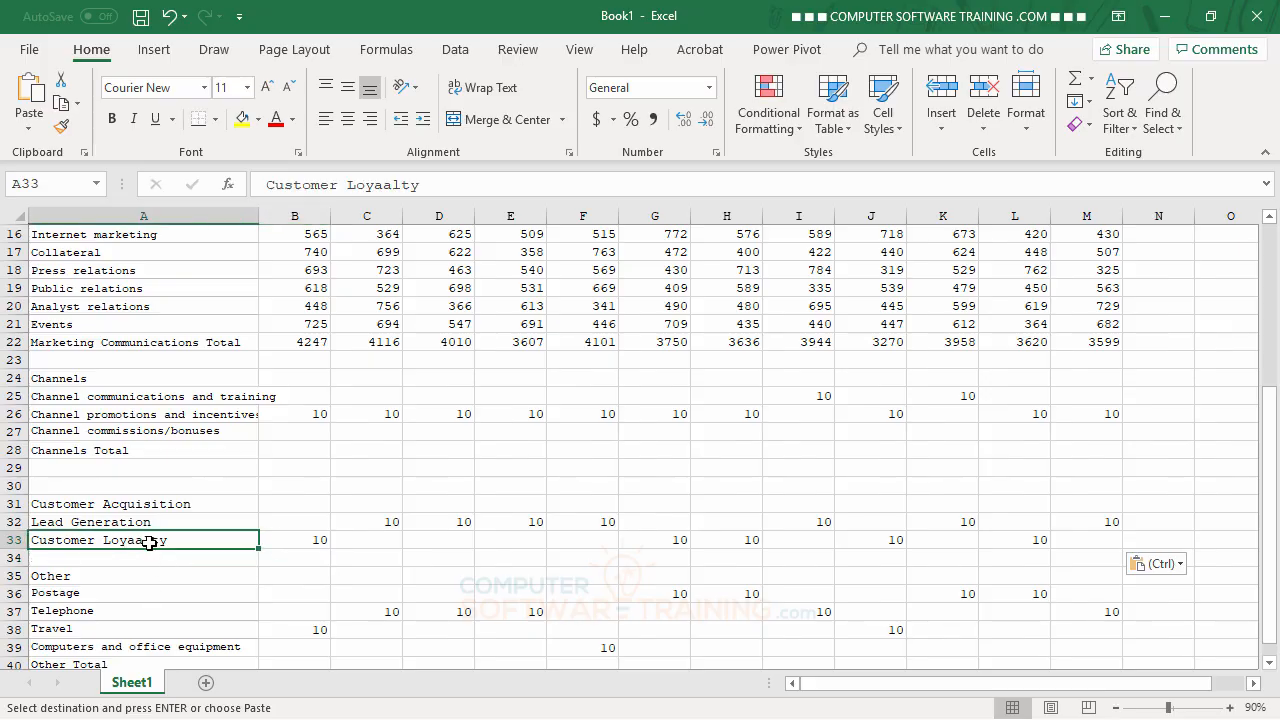
left_click(376, 184)
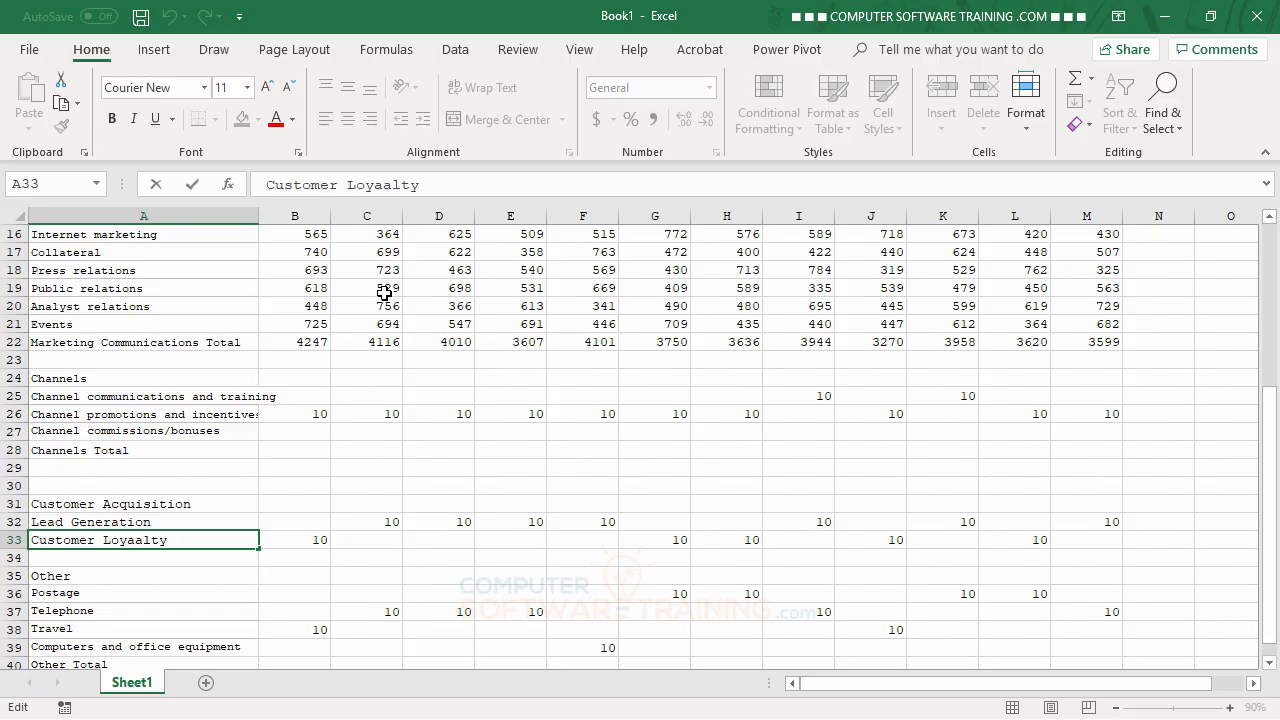
key("BackSpace")
key("Return")
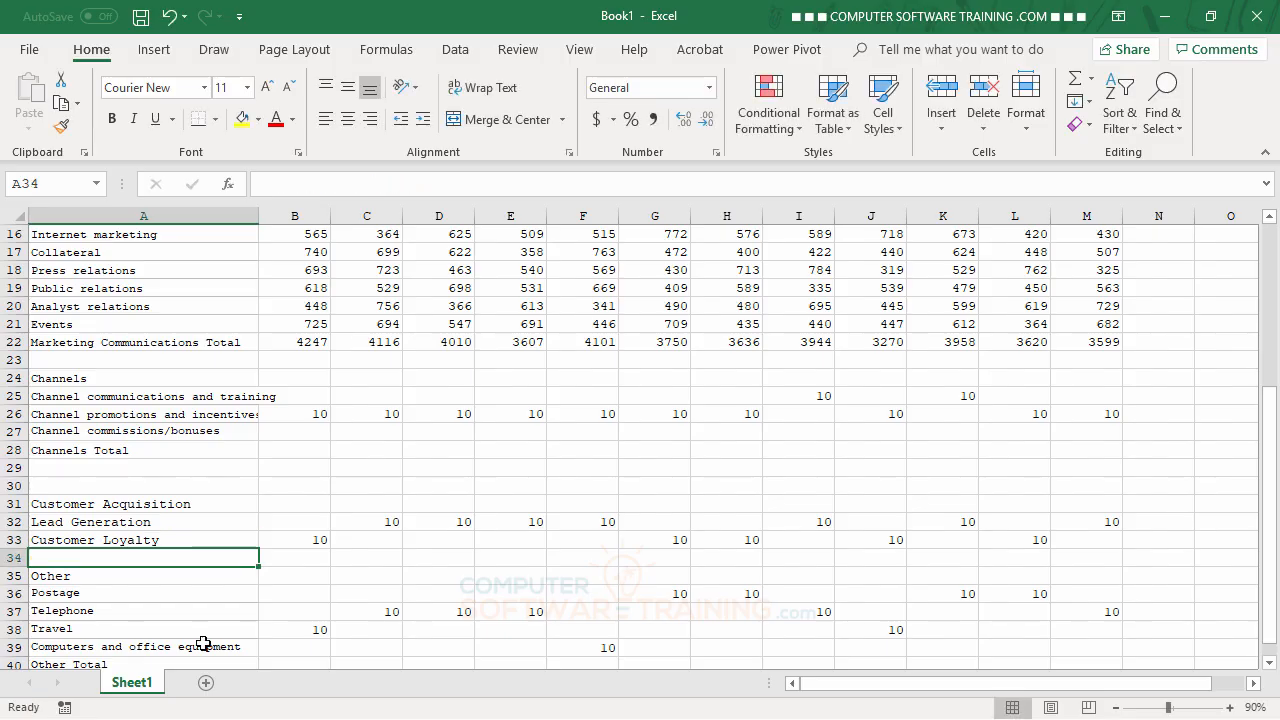
Insert a blank row at row 34, above the Other category, and enter the label CL in A34.
right_click(16, 560)
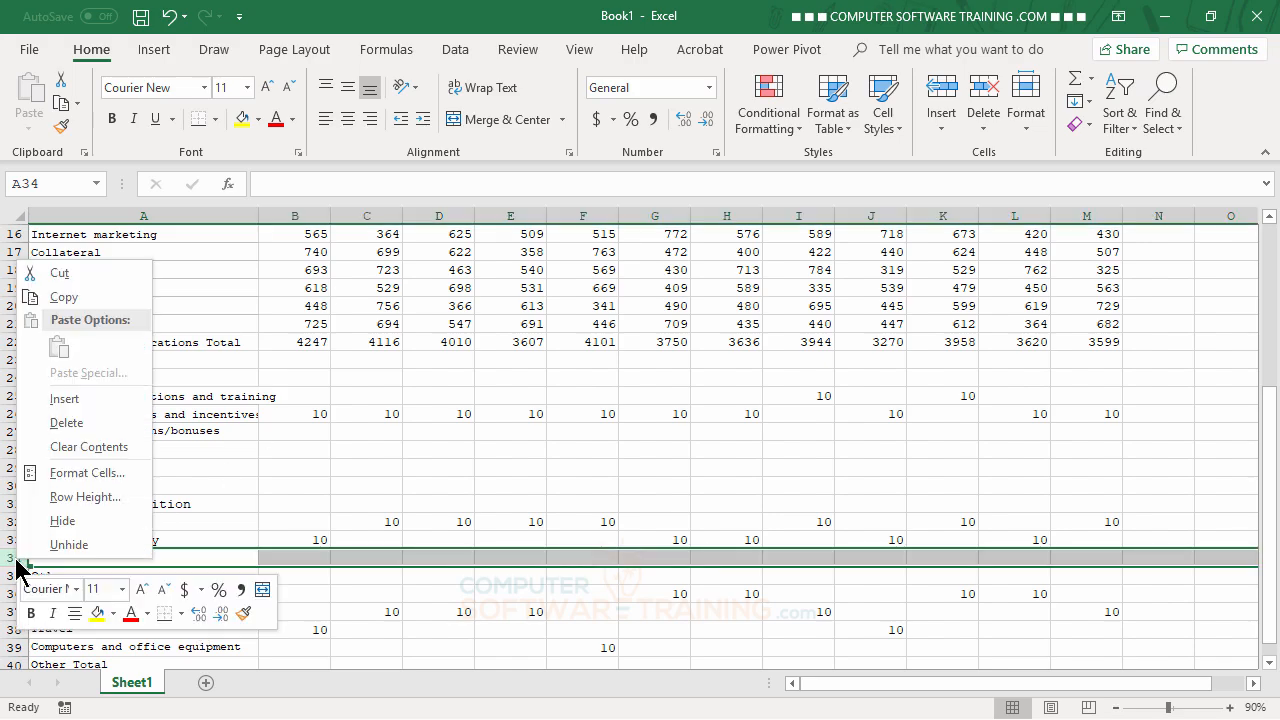
left_click(70, 399)
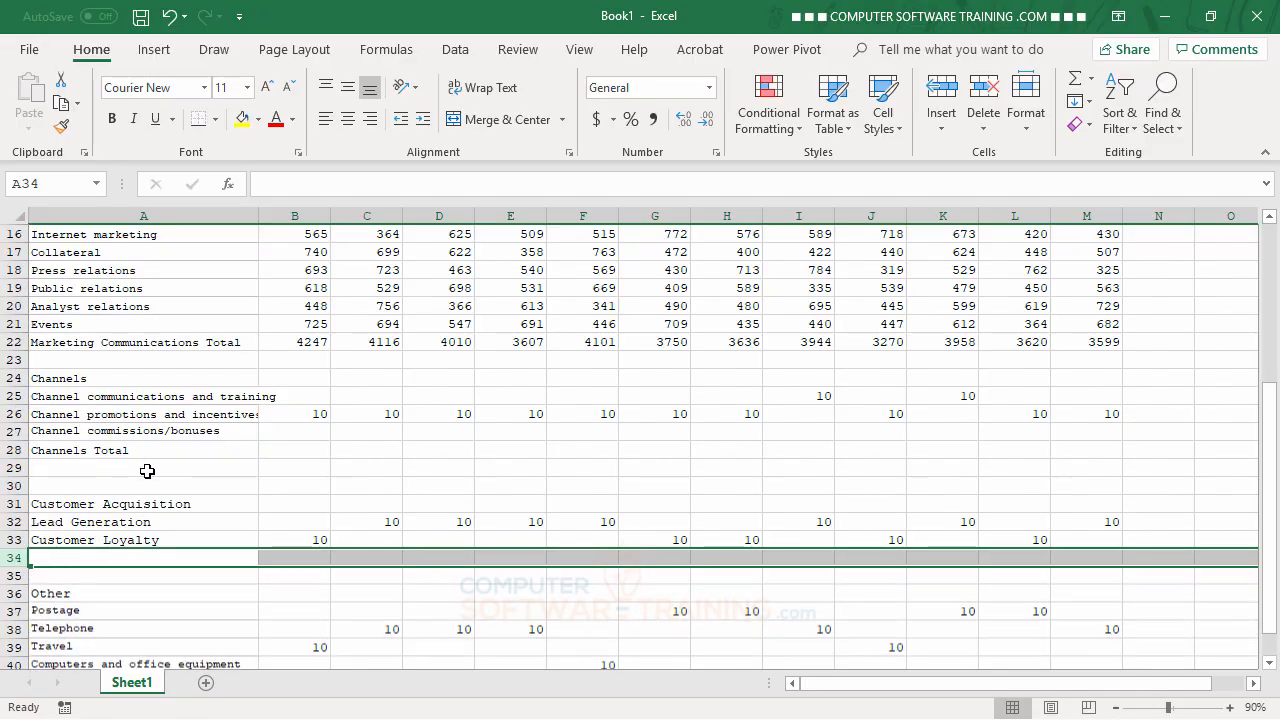
left_click(84, 558)
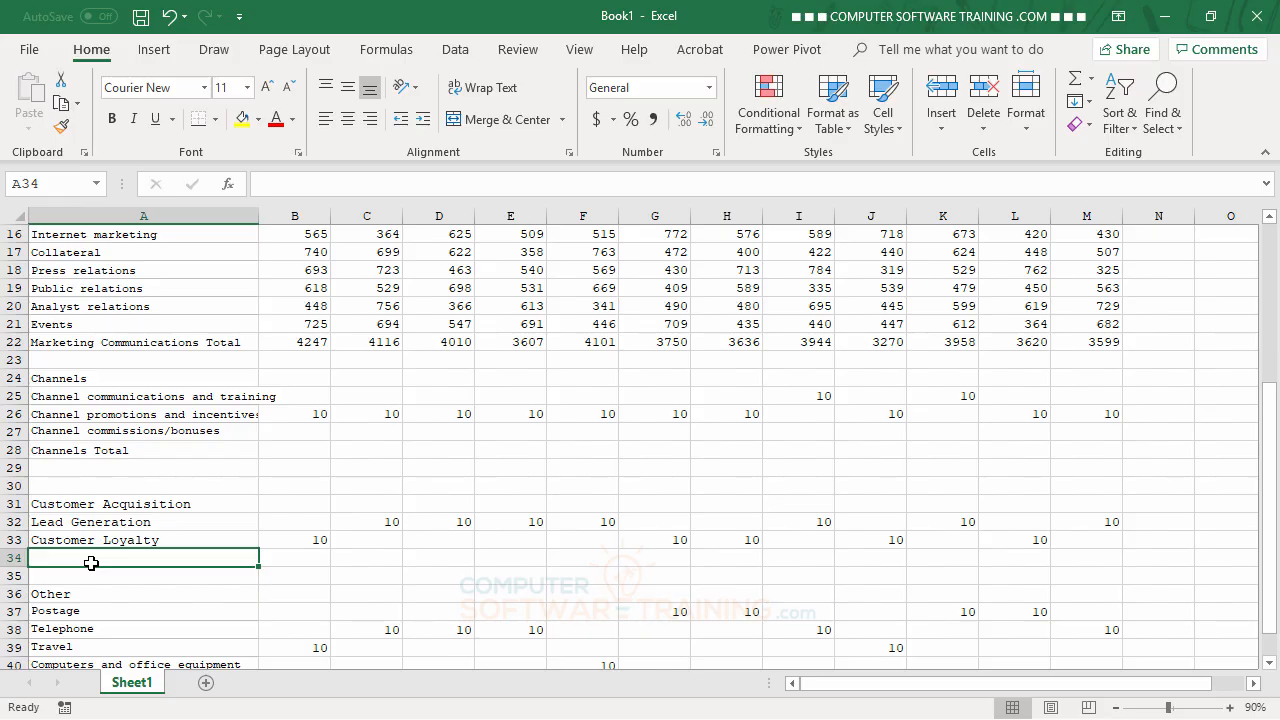
type("CL")
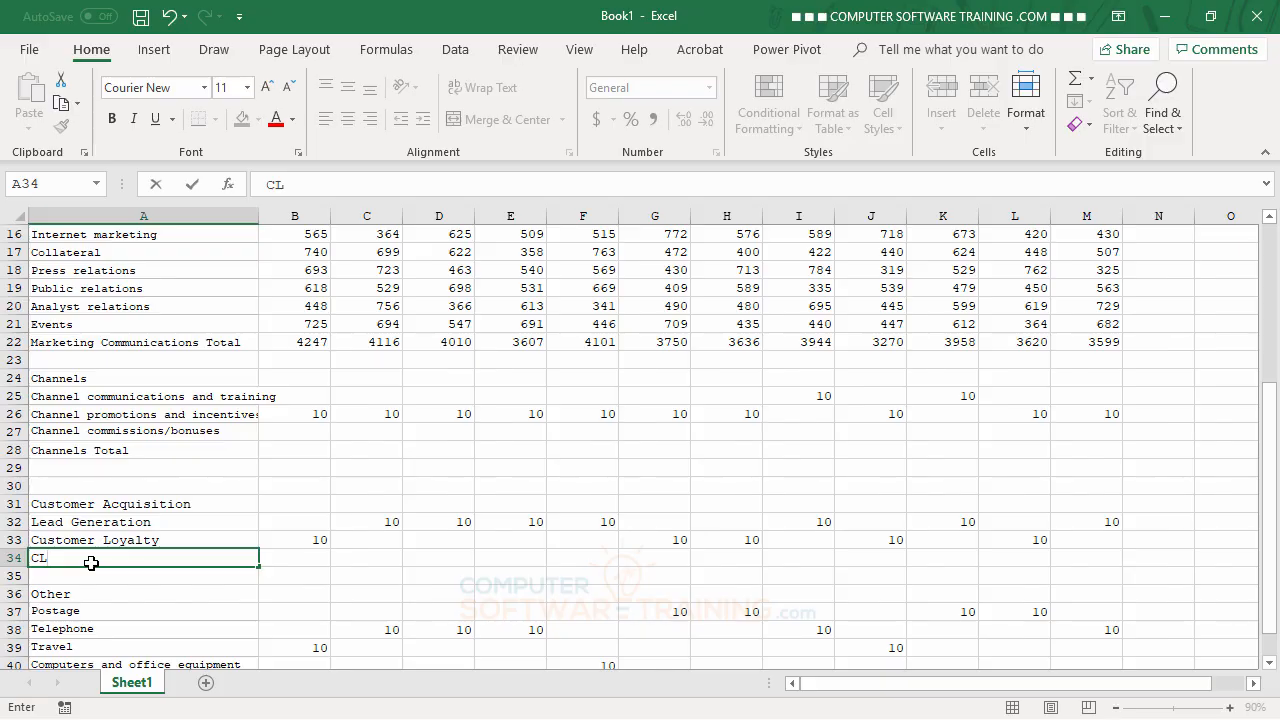
key("Tab")
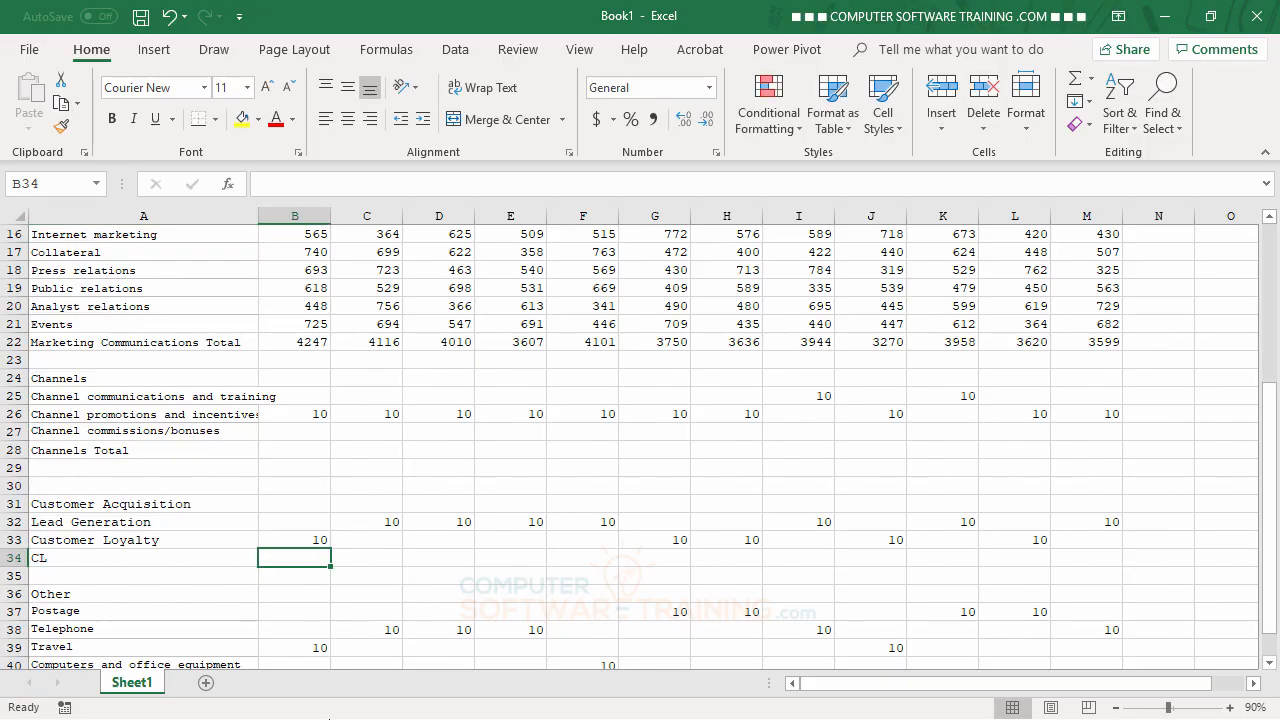
Use AutoSum to fill the monthly totals for the CL row in B34:M34 and Channels Total in B28:M28.
left_click_drag(293, 557, 1095, 562)
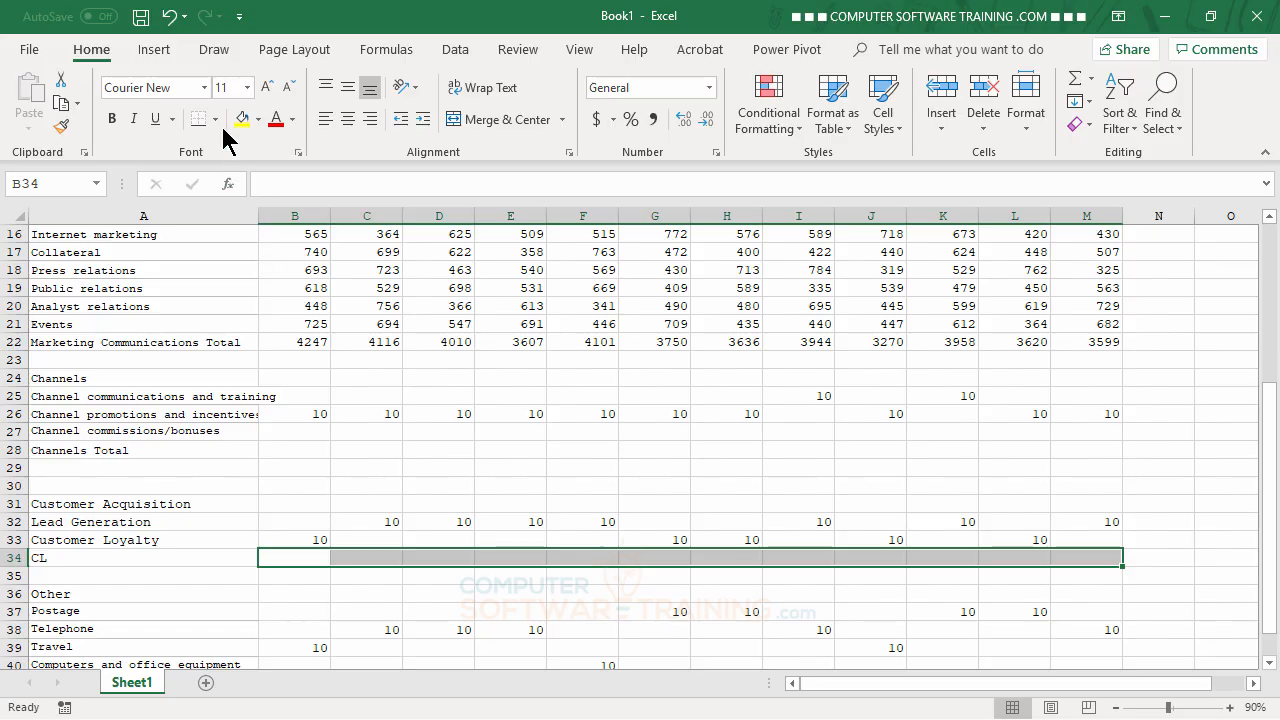
left_click(1077, 80)
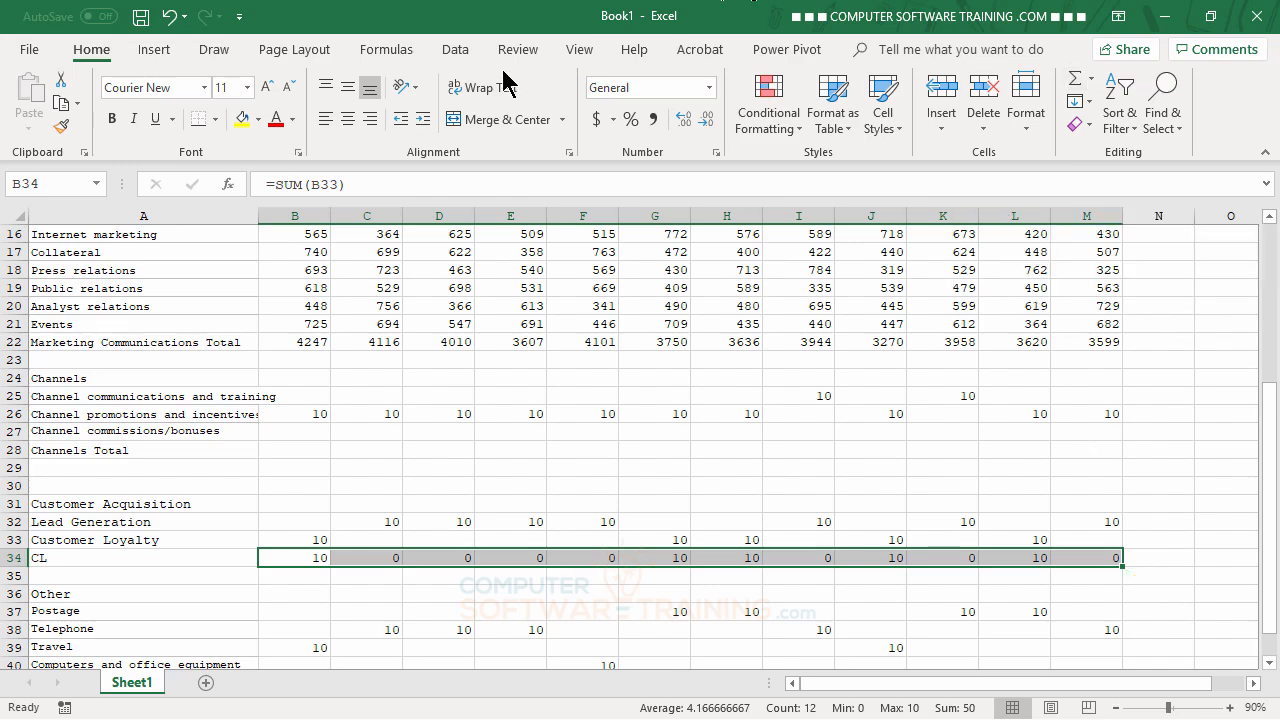
left_click(314, 454)
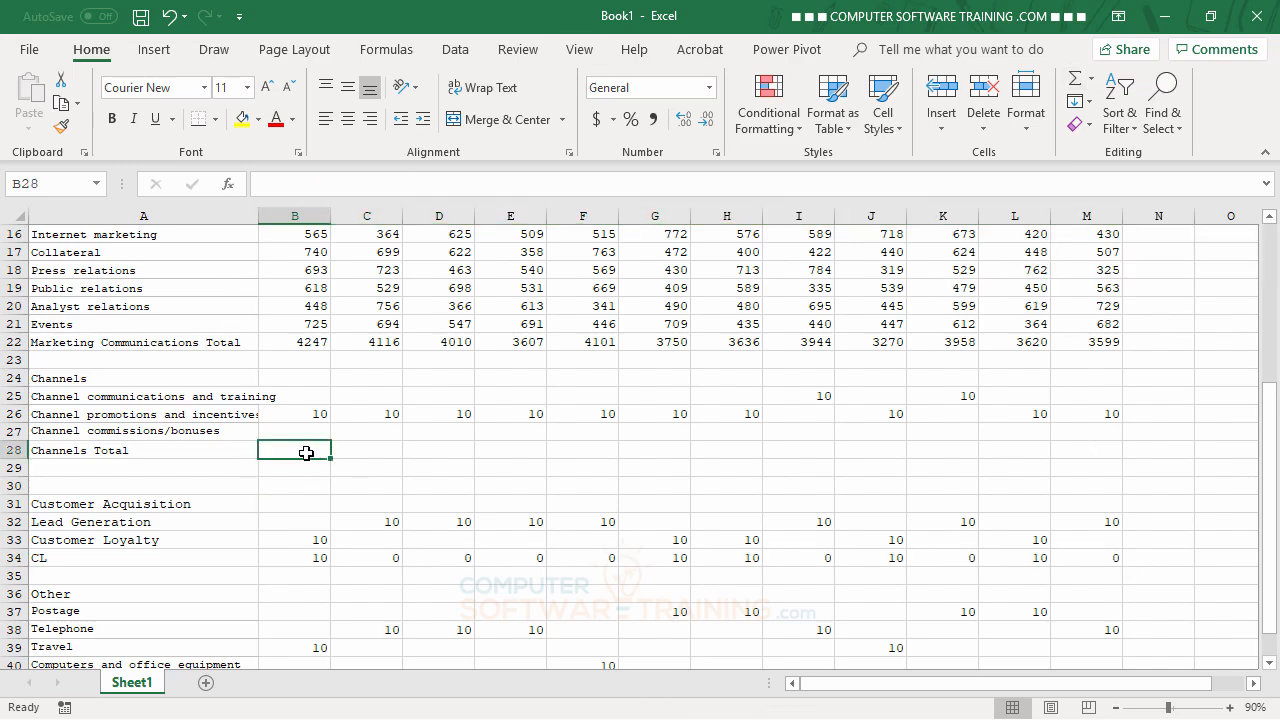
left_click_drag(295, 450, 1096, 447)
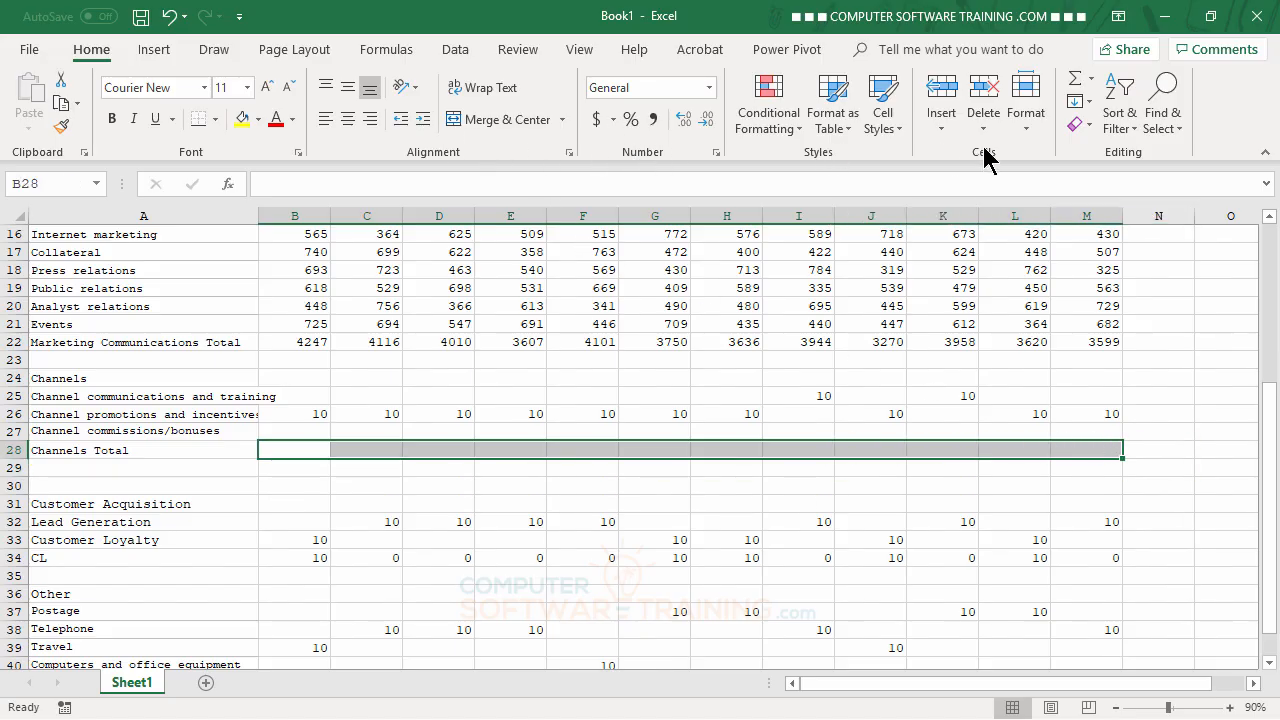
left_click(1078, 88)
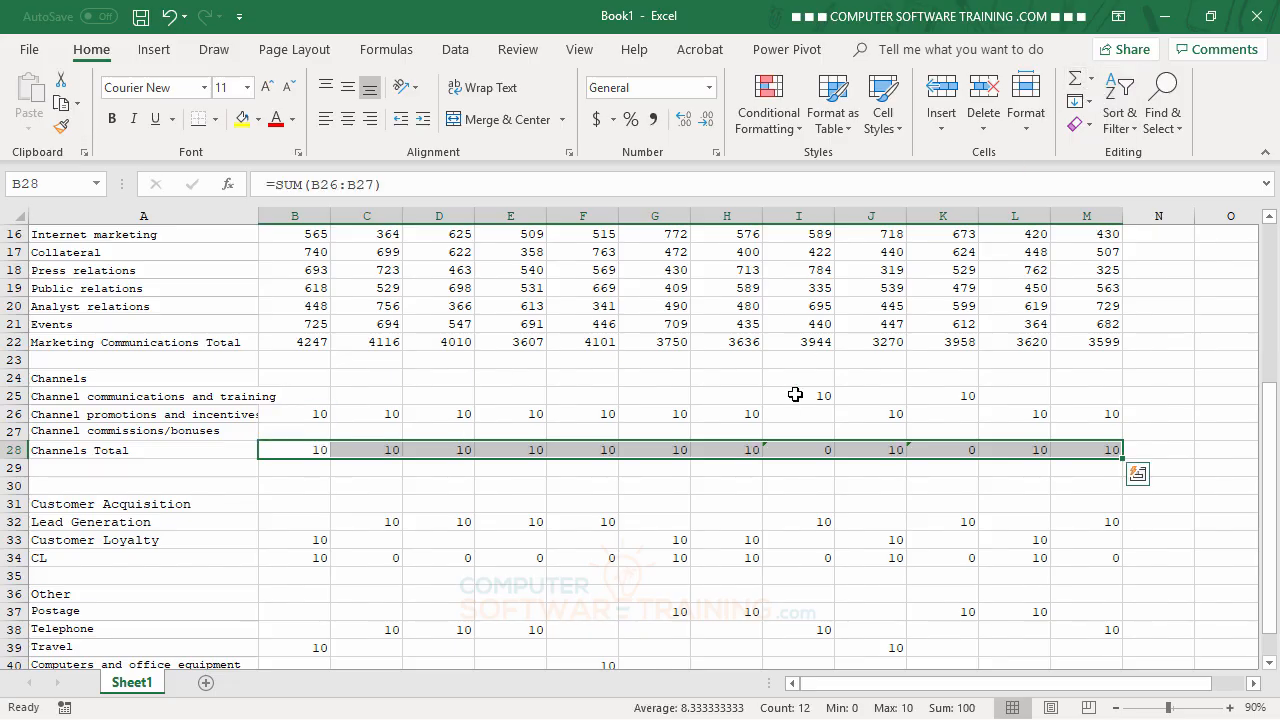
Use AutoSum to fill the January to December totals of the Other Total row in B41:M41.
scroll(710, 412, "down", 4)
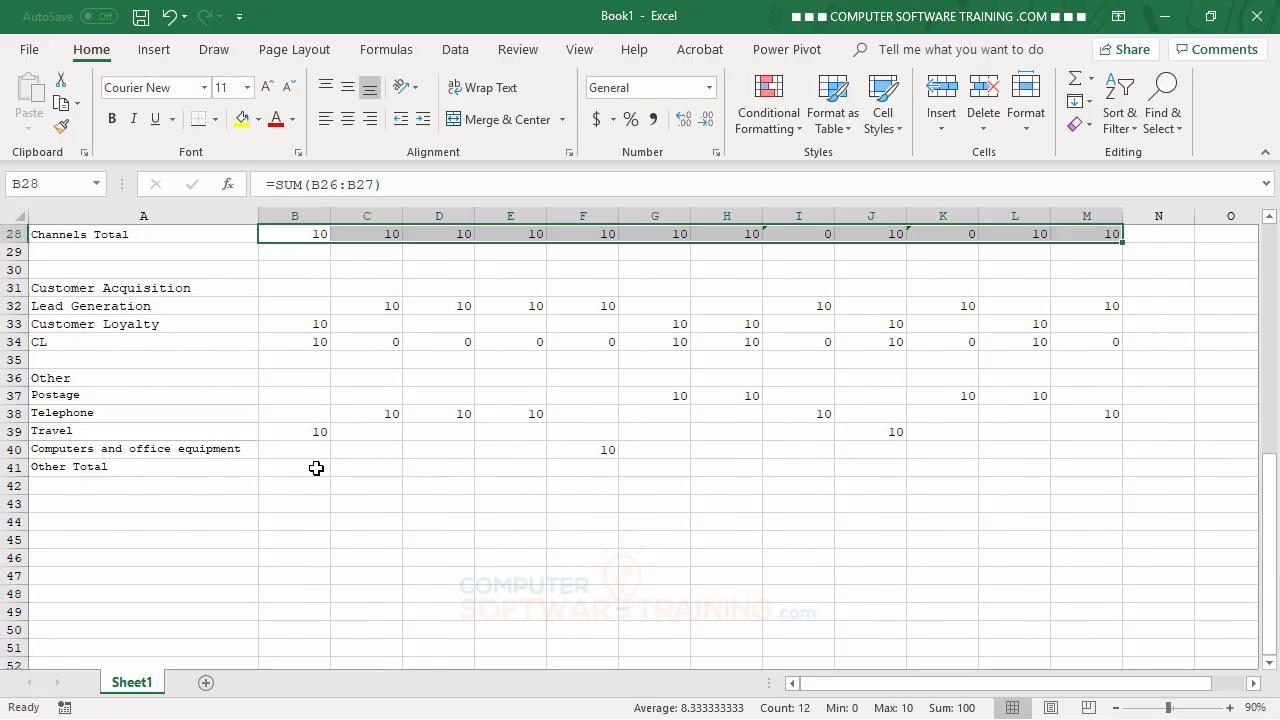
left_click_drag(316, 468, 1103, 463)
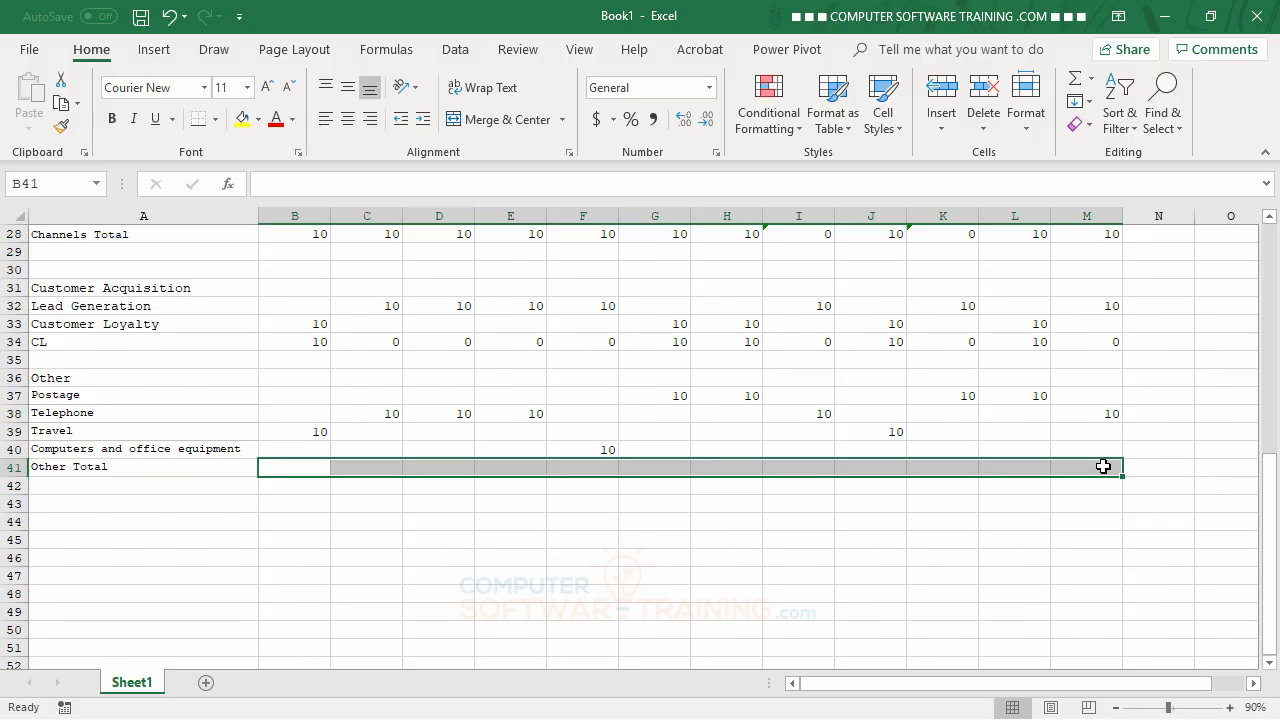
left_click(1075, 82)
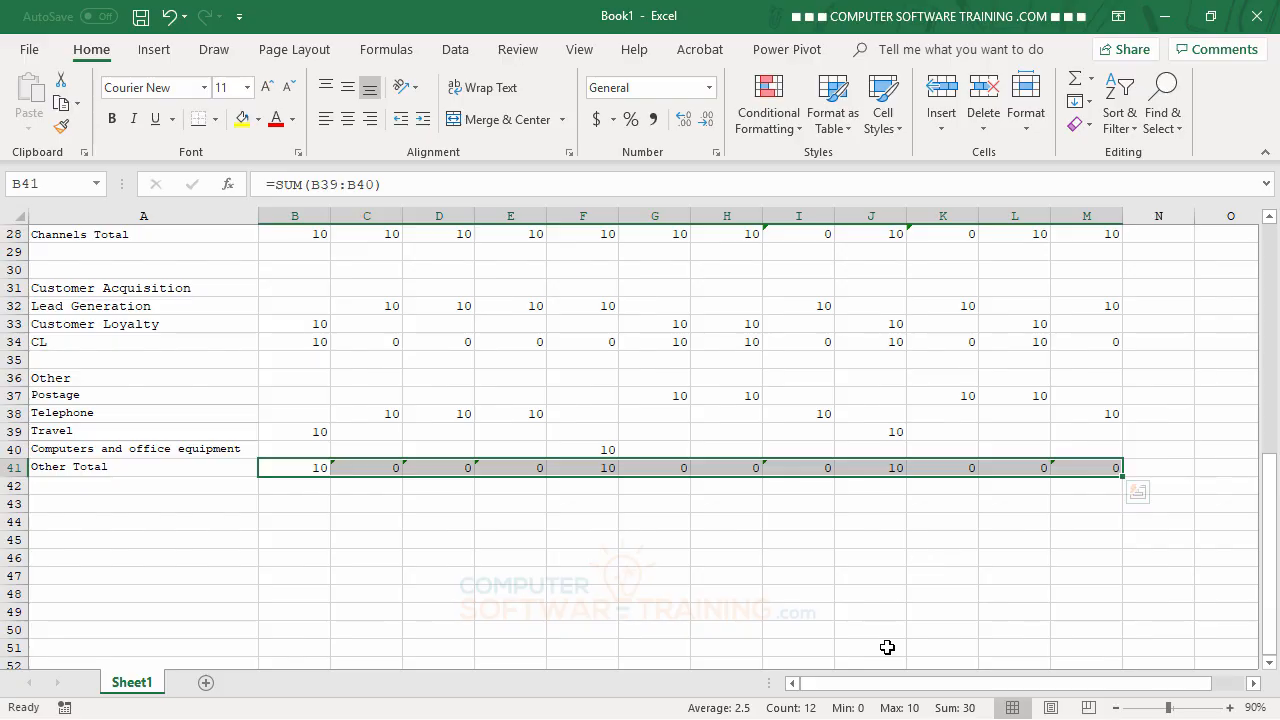
Enter the column heading Total in N2, beside the Dec heading.
scroll(877, 366, "up", 9)
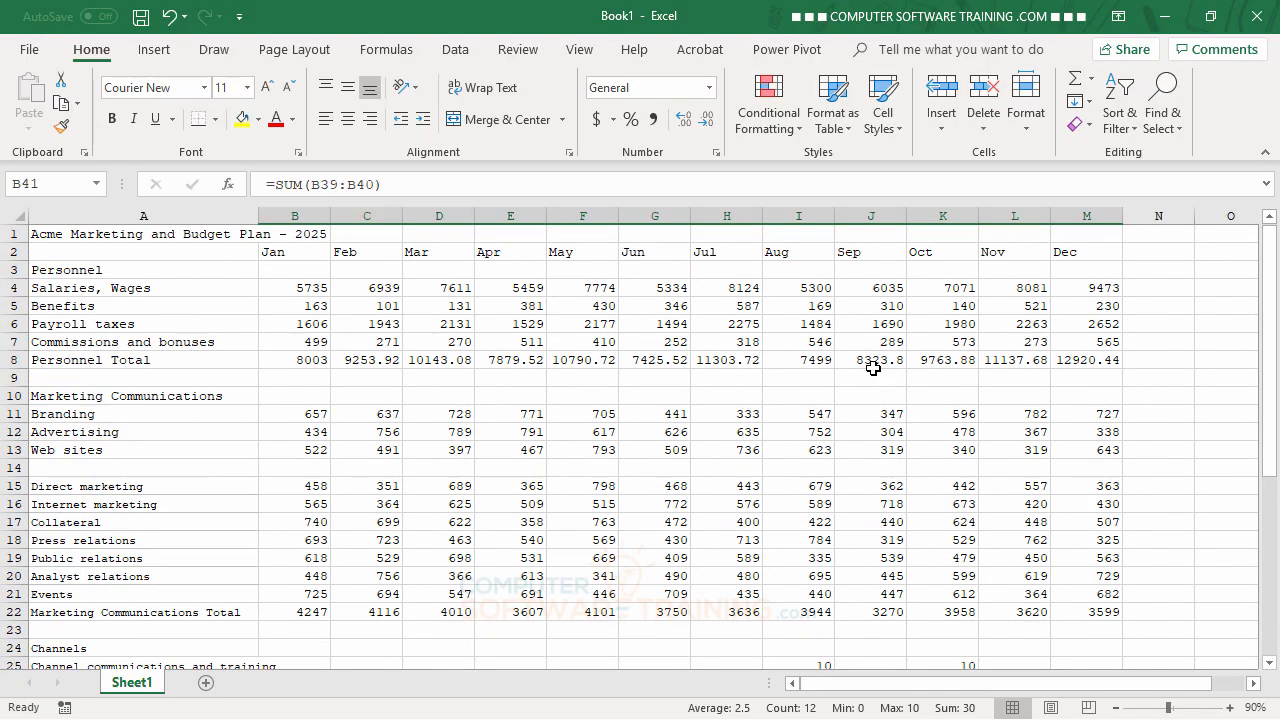
left_click(716, 312)
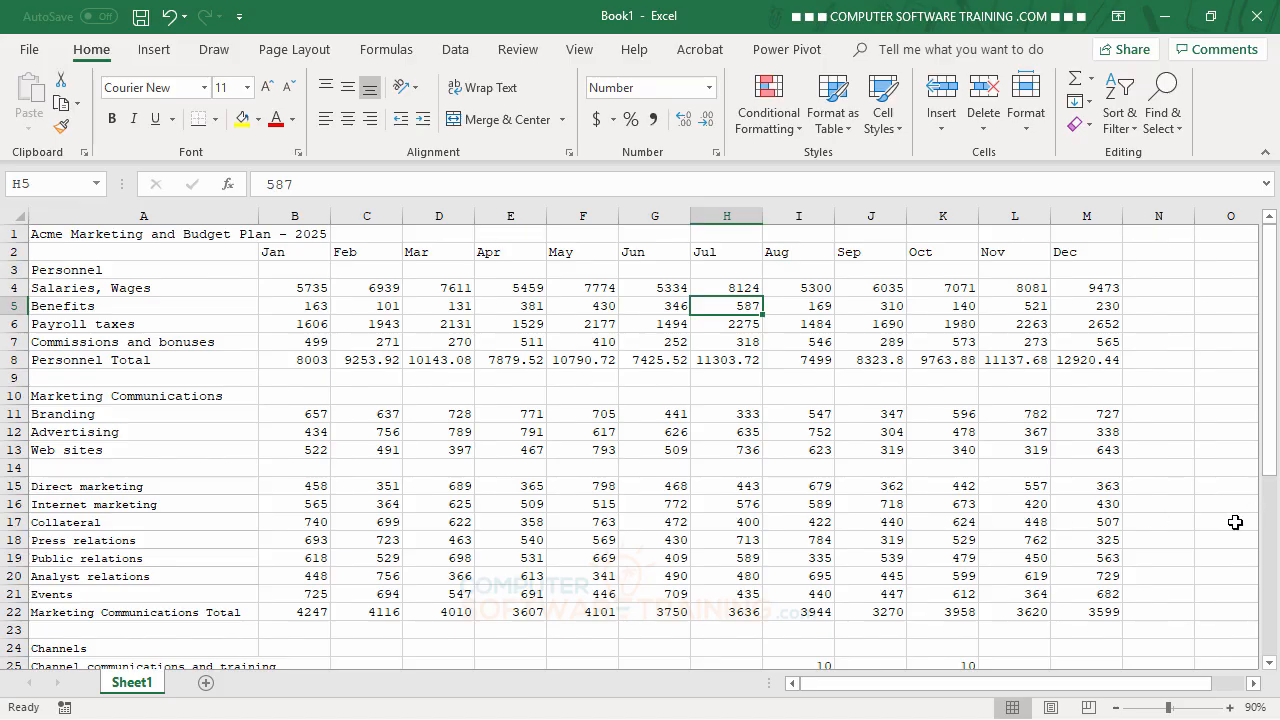
left_click(1150, 252)
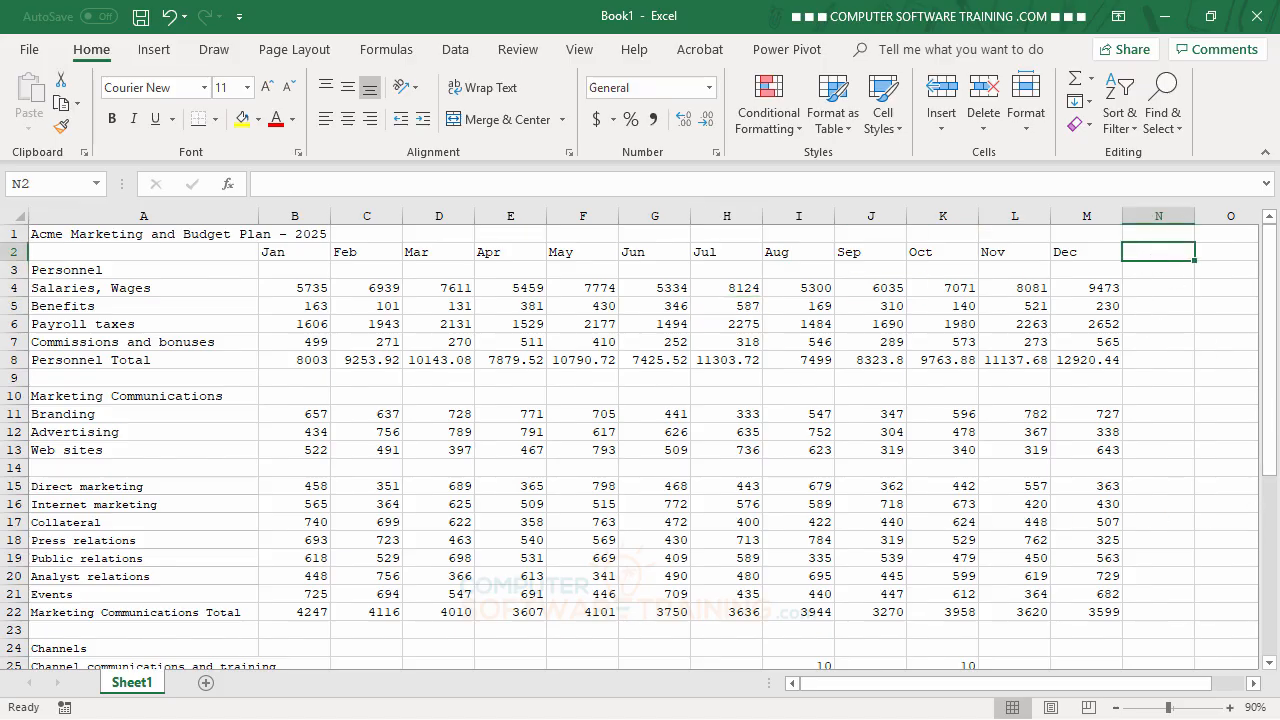
type("Total")
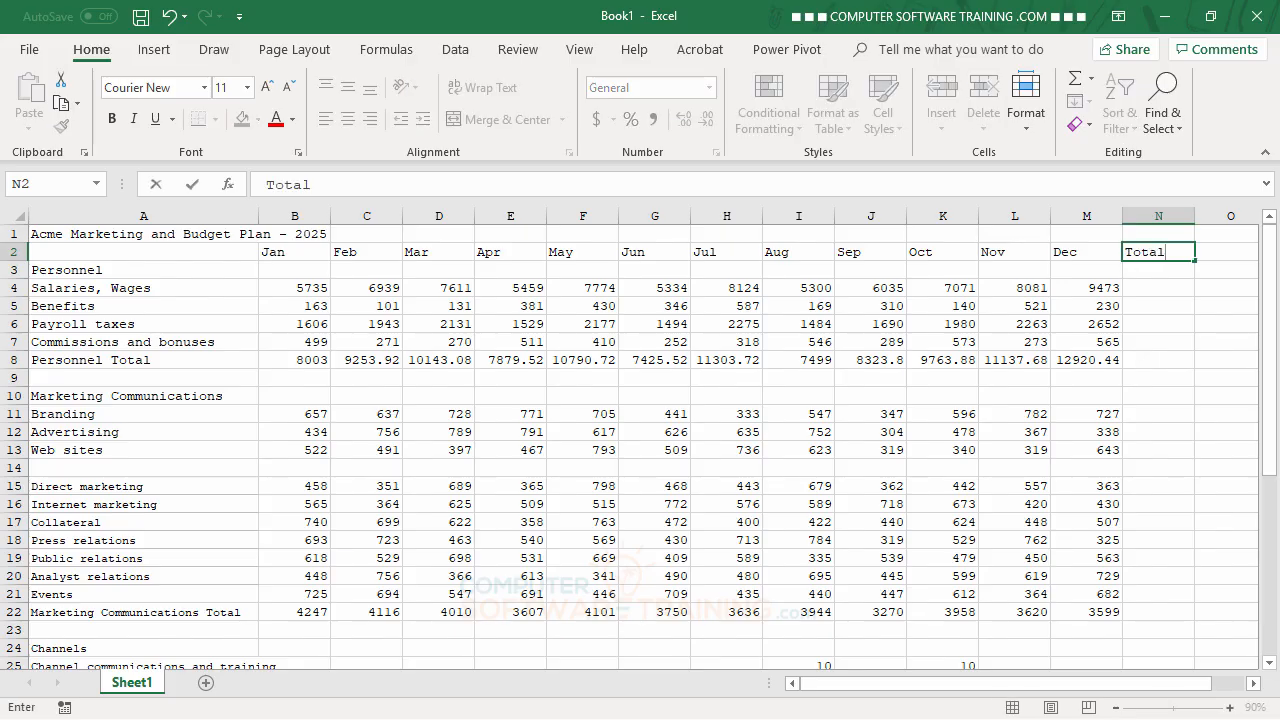
key("Return")
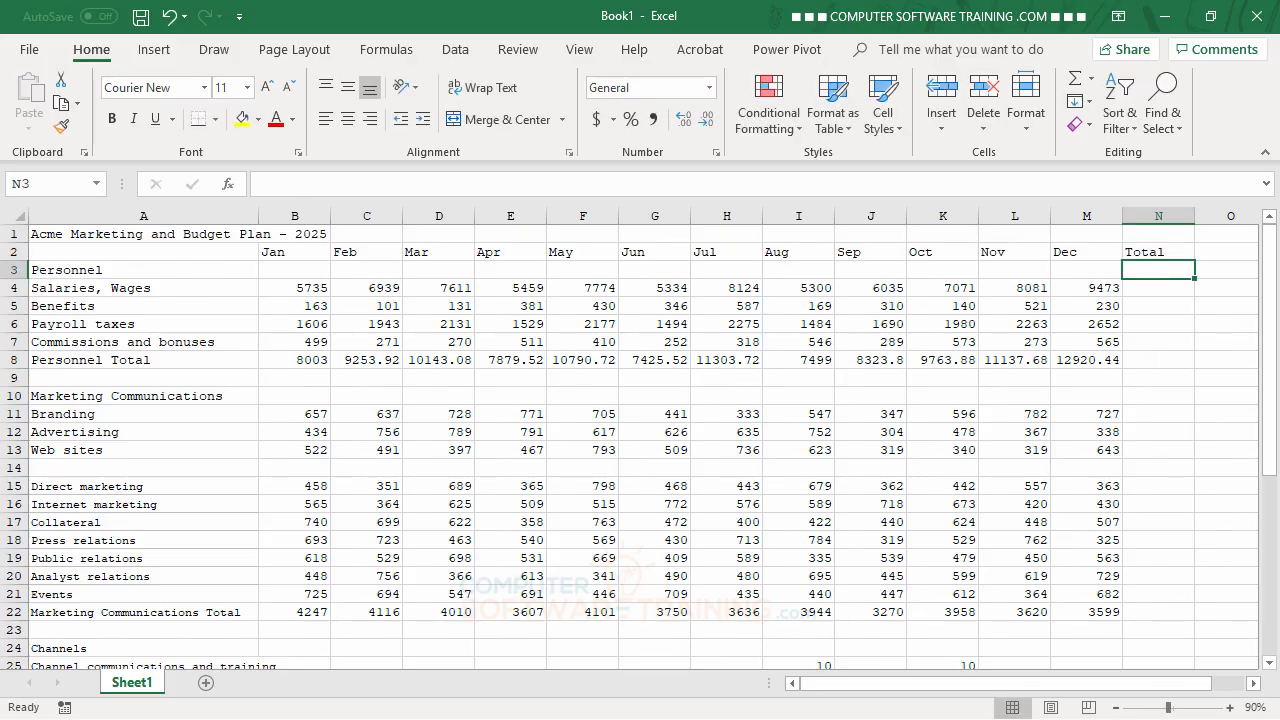
Use AutoSum to fill the yearly totals for the Personnel rows in N4:N8.
key("Down")
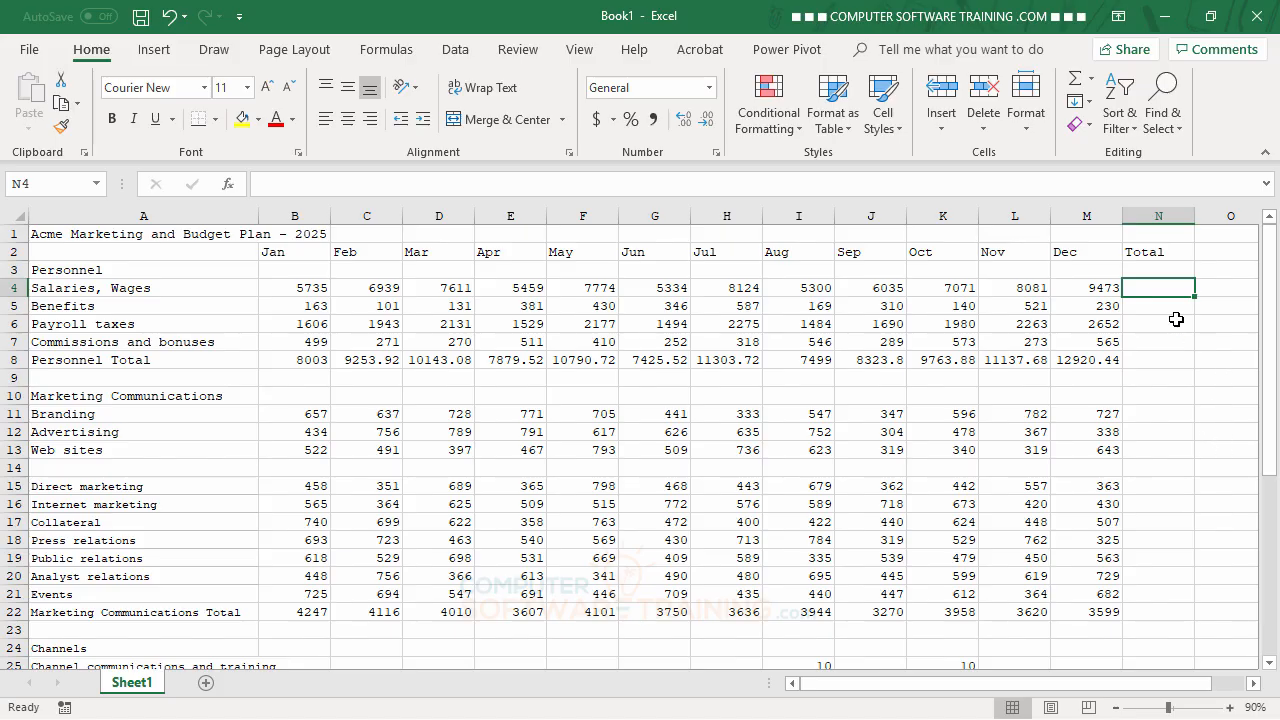
left_click_drag(1157, 307, 1158, 362)
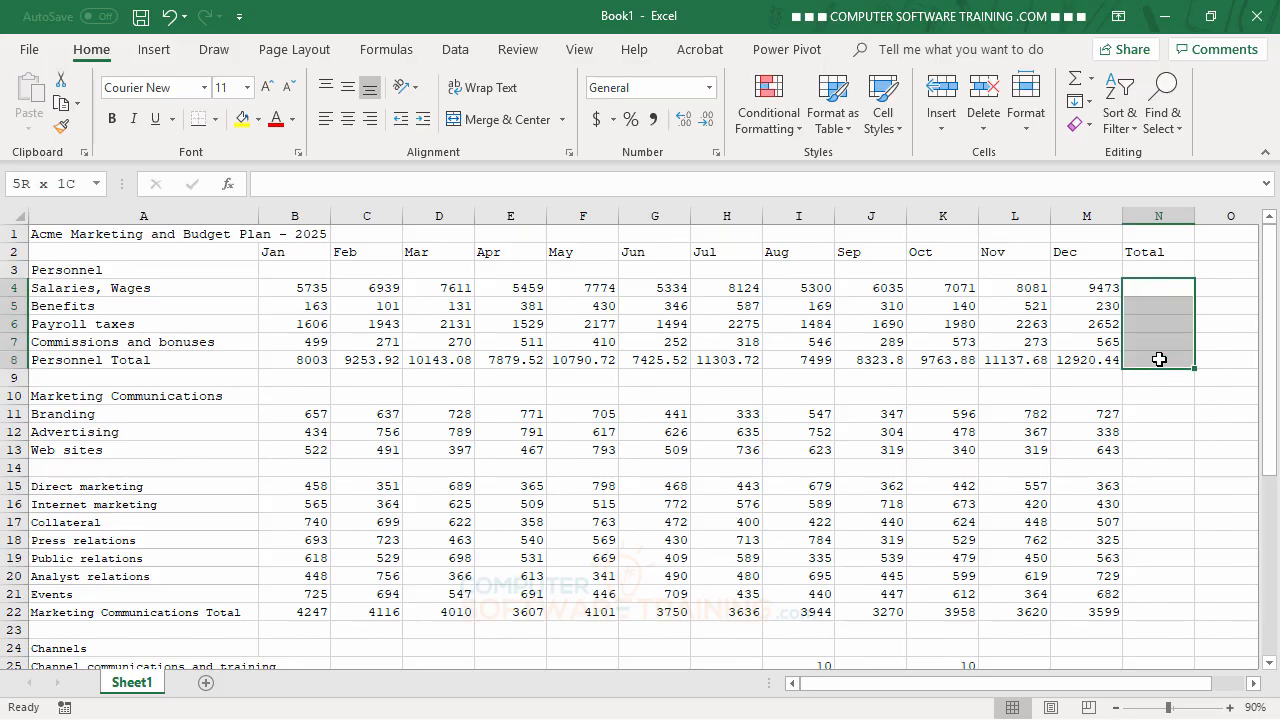
left_click(1078, 80)
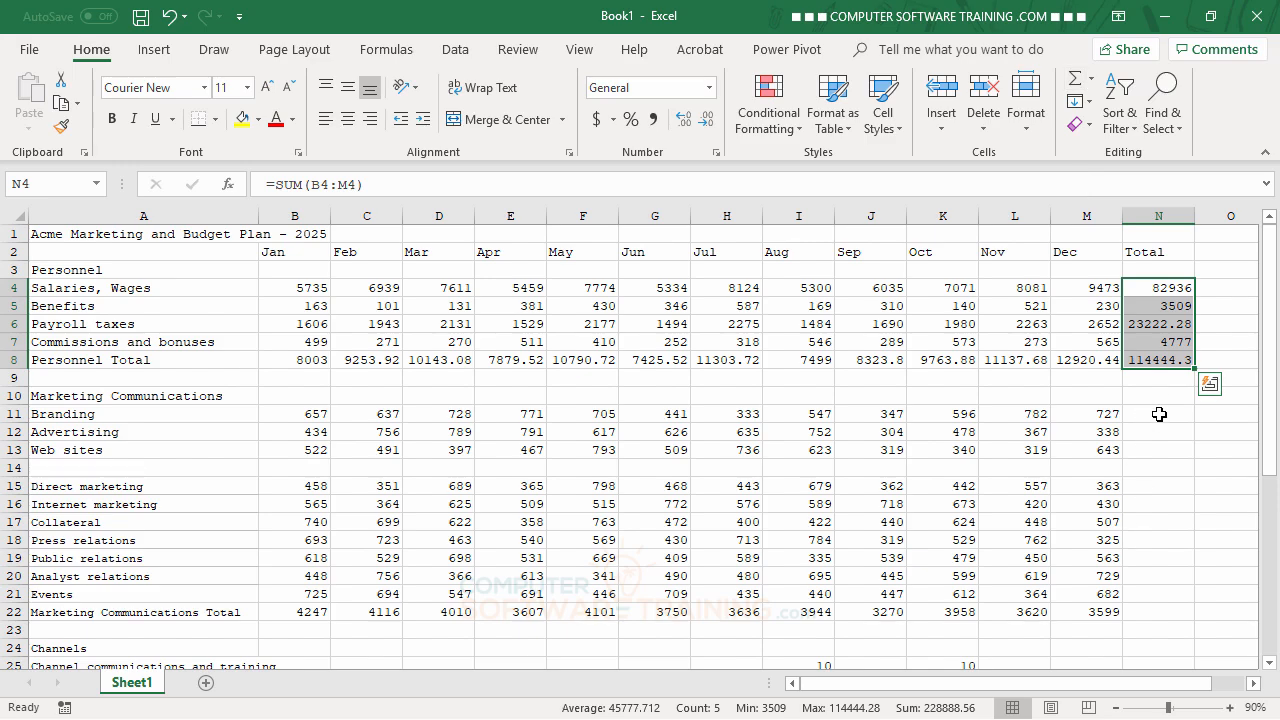
Use AutoSum to fill the yearly totals for the Marketing Communications rows in N11:N13 and N15:N22.
left_click_drag(1158, 414, 1161, 447)
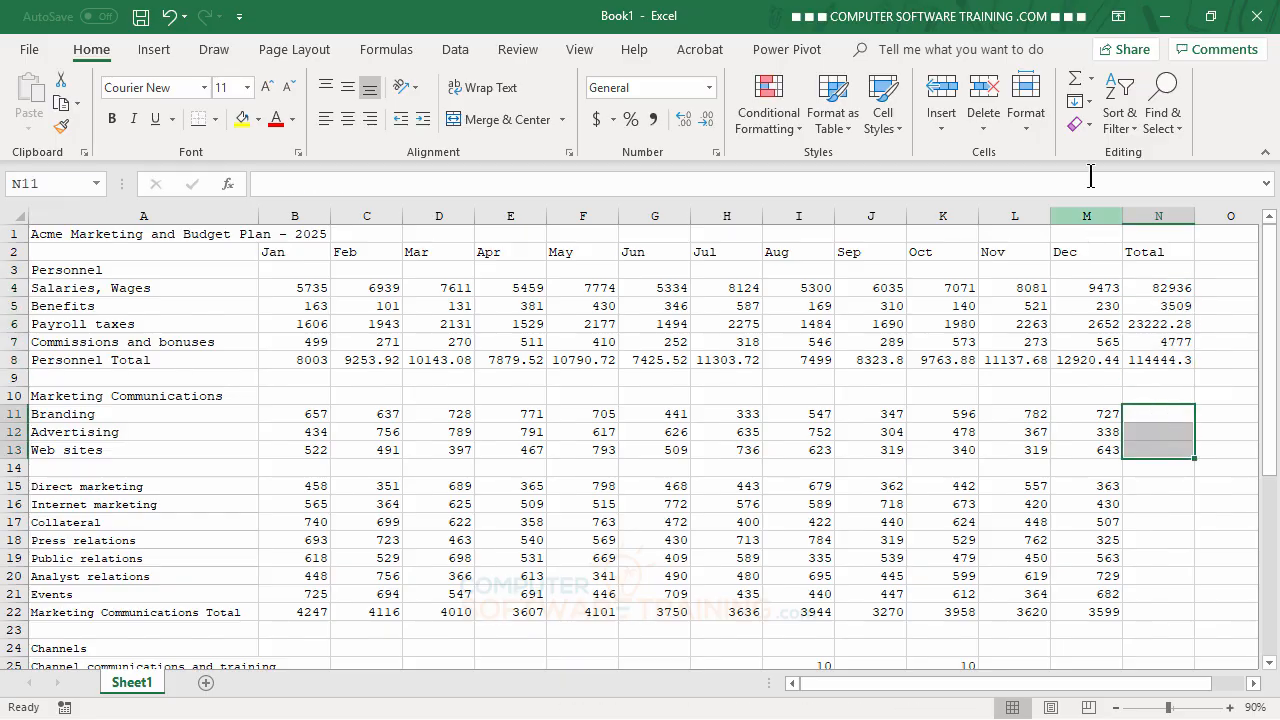
left_click(1075, 78)
scroll(1134, 512, "down", 2)
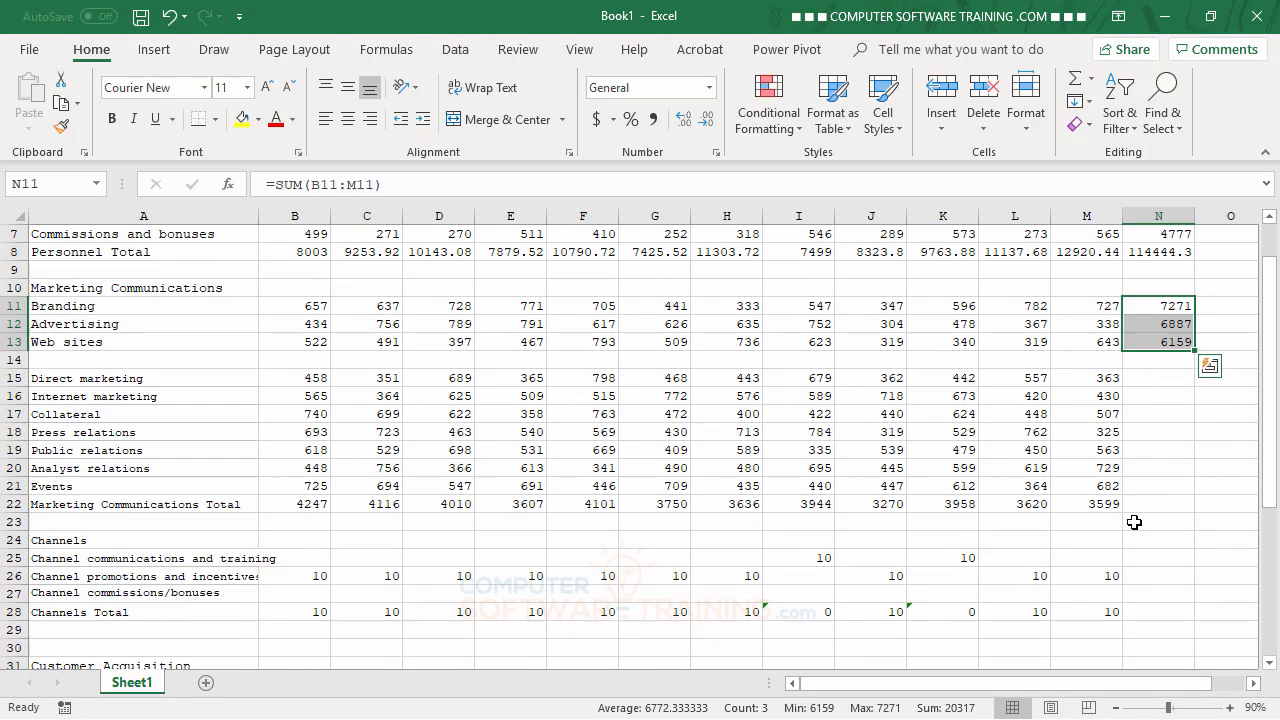
left_click_drag(1166, 379, 1150, 504)
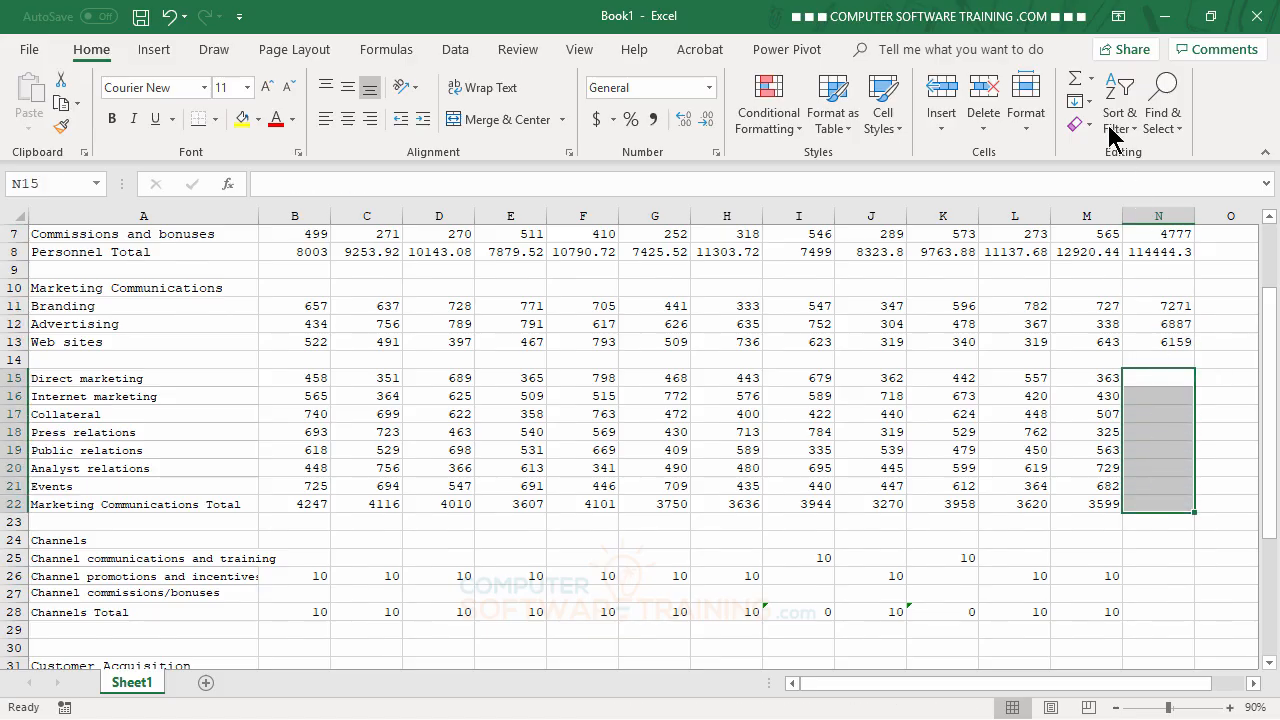
left_click(1076, 80)
scroll(1169, 588, "down", 1)
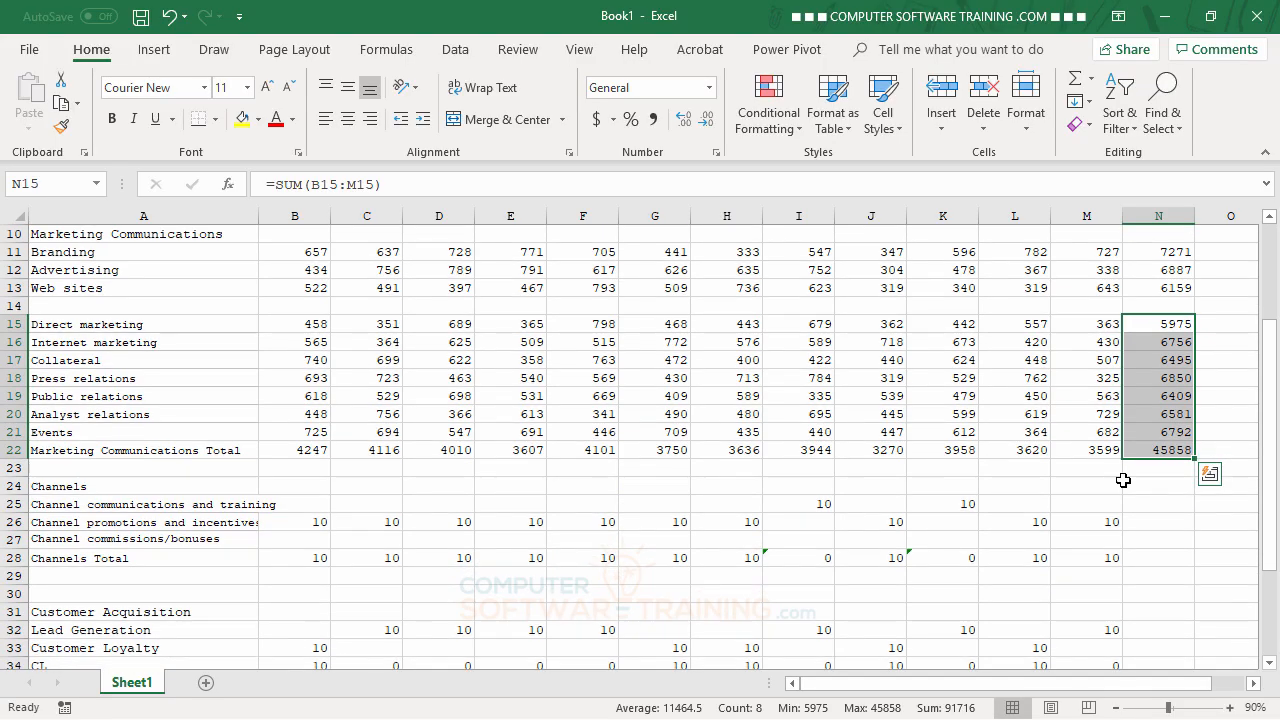
scroll(1165, 530, "down", 2)
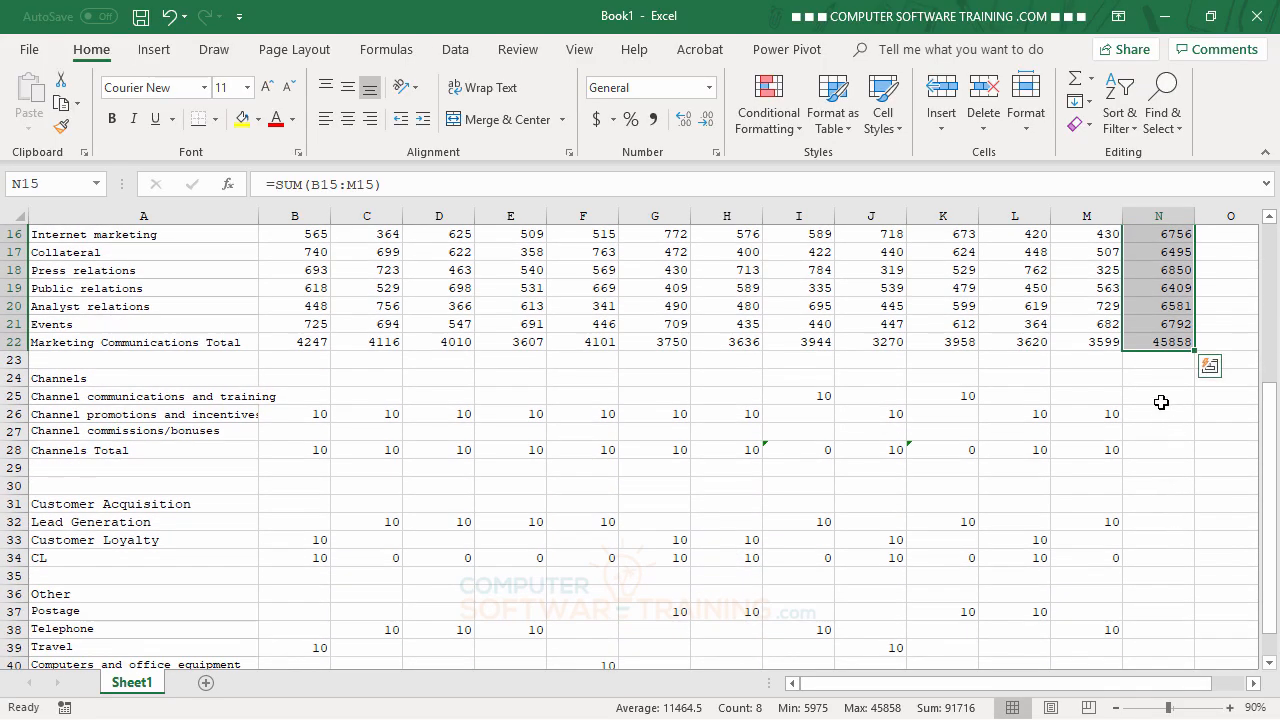
Use AutoSum to fill the yearly totals for the Channels, Customer Acquisition and Other rows in N25:N28, N32:N34 and N37:N41.
left_click_drag(1159, 398, 1166, 449)
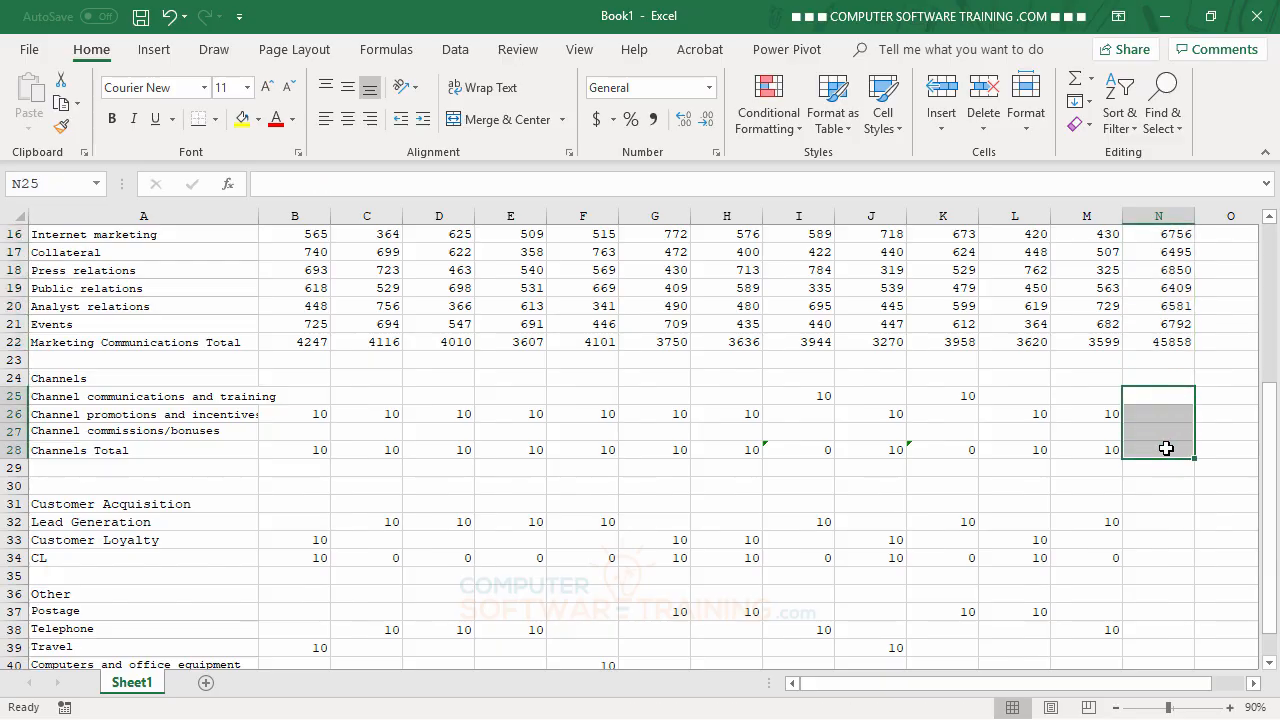
left_click(1074, 80)
scroll(1155, 590, "down", 2)
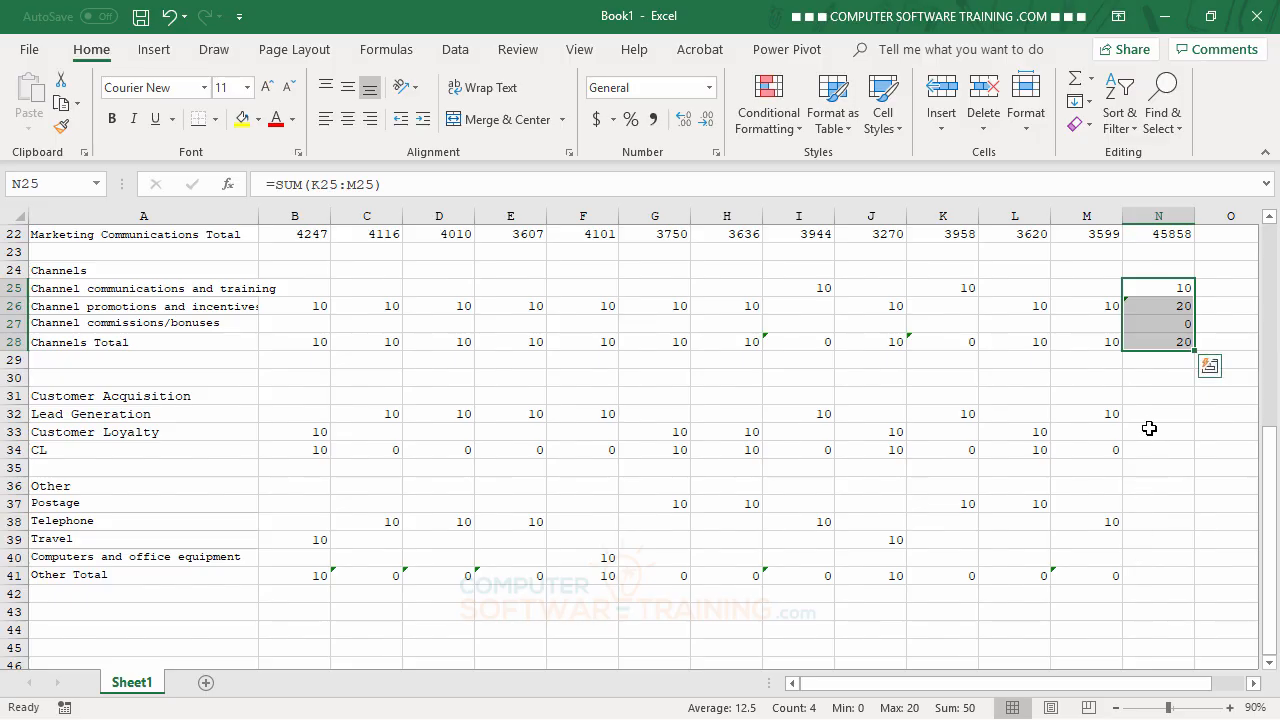
left_click_drag(1152, 415, 1157, 449)
left_click(1075, 82)
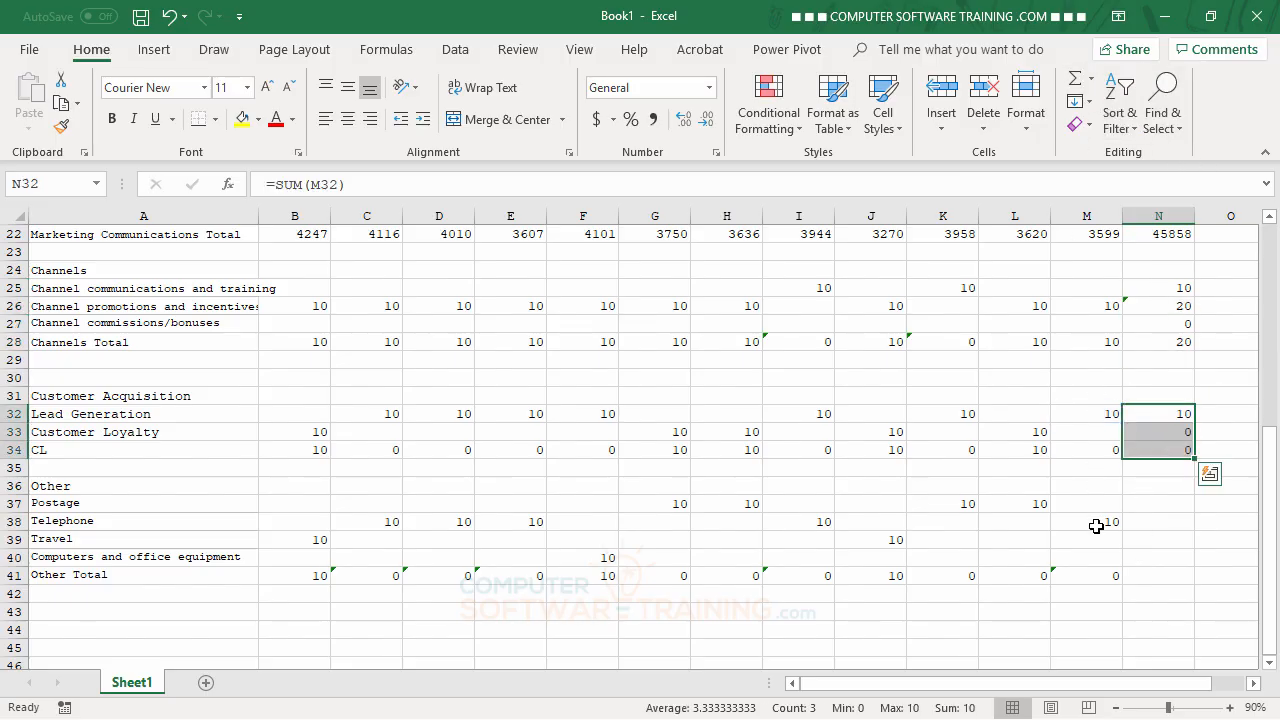
left_click_drag(1160, 505, 1160, 574)
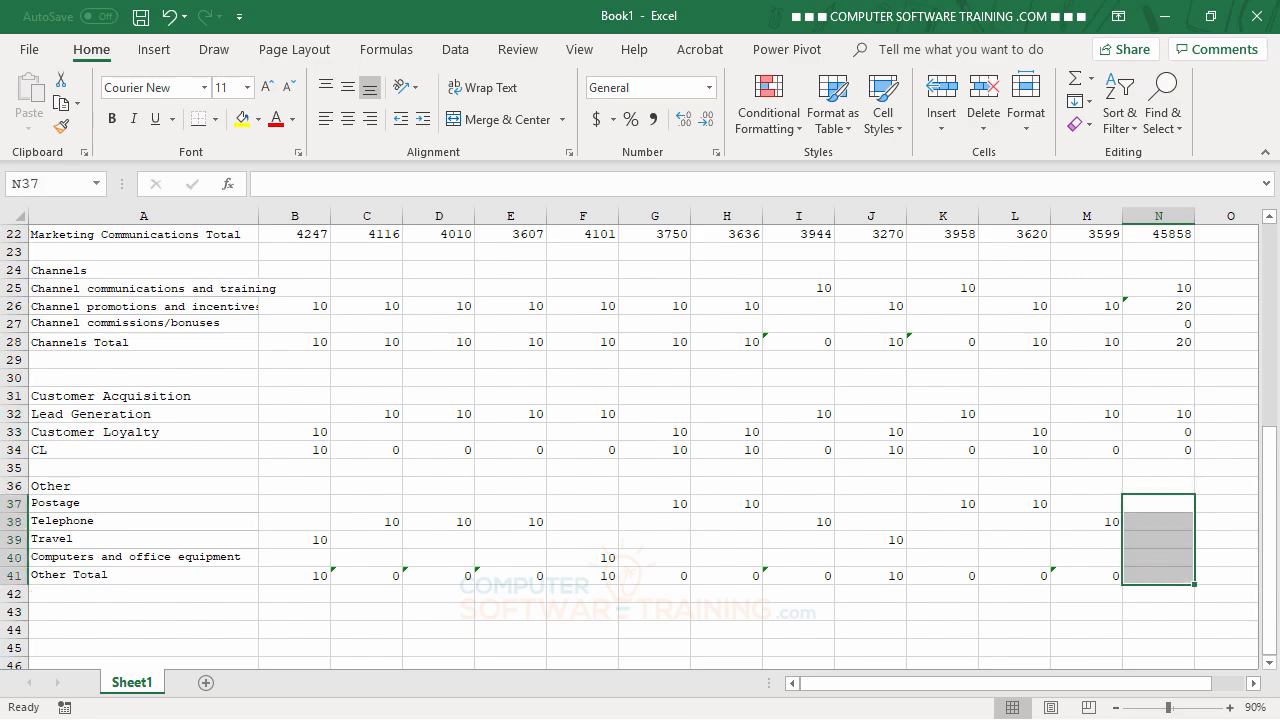
left_click(1077, 80)
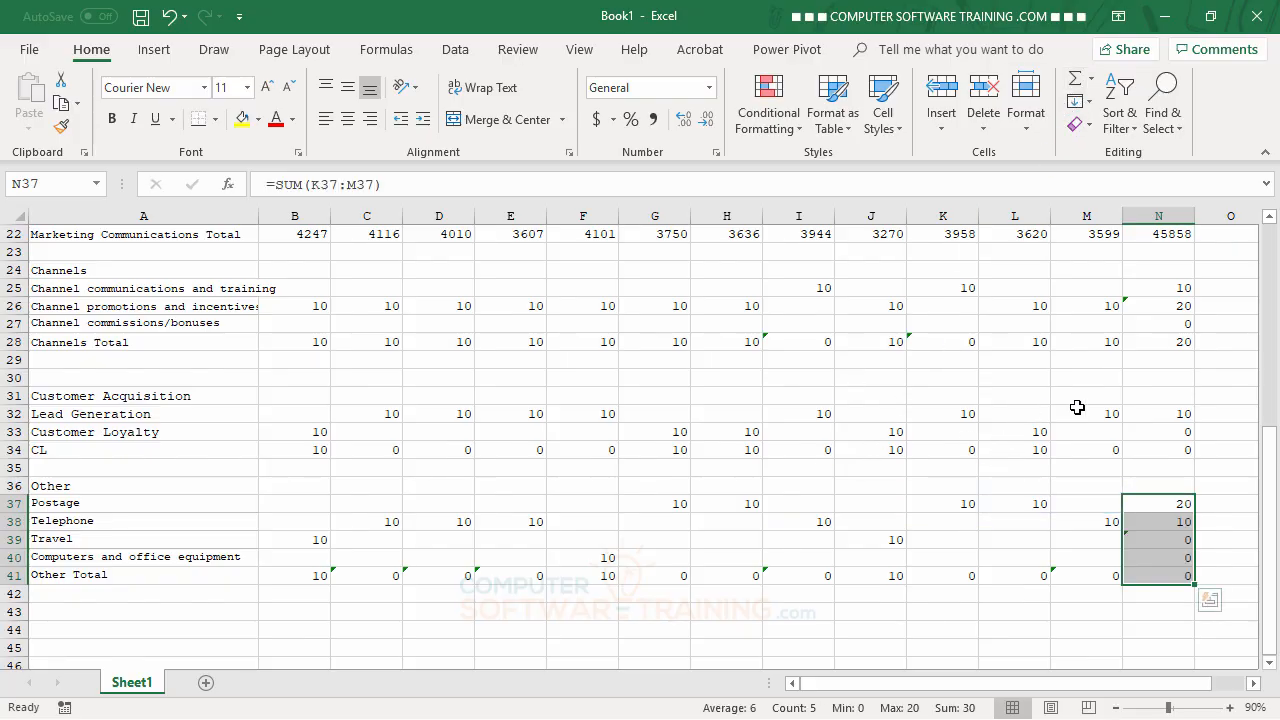
Examine the Total column, checking the sum formulas of the Channels rows in N25:N28.
left_click(1141, 397)
scroll(1145, 397, "up", 7)
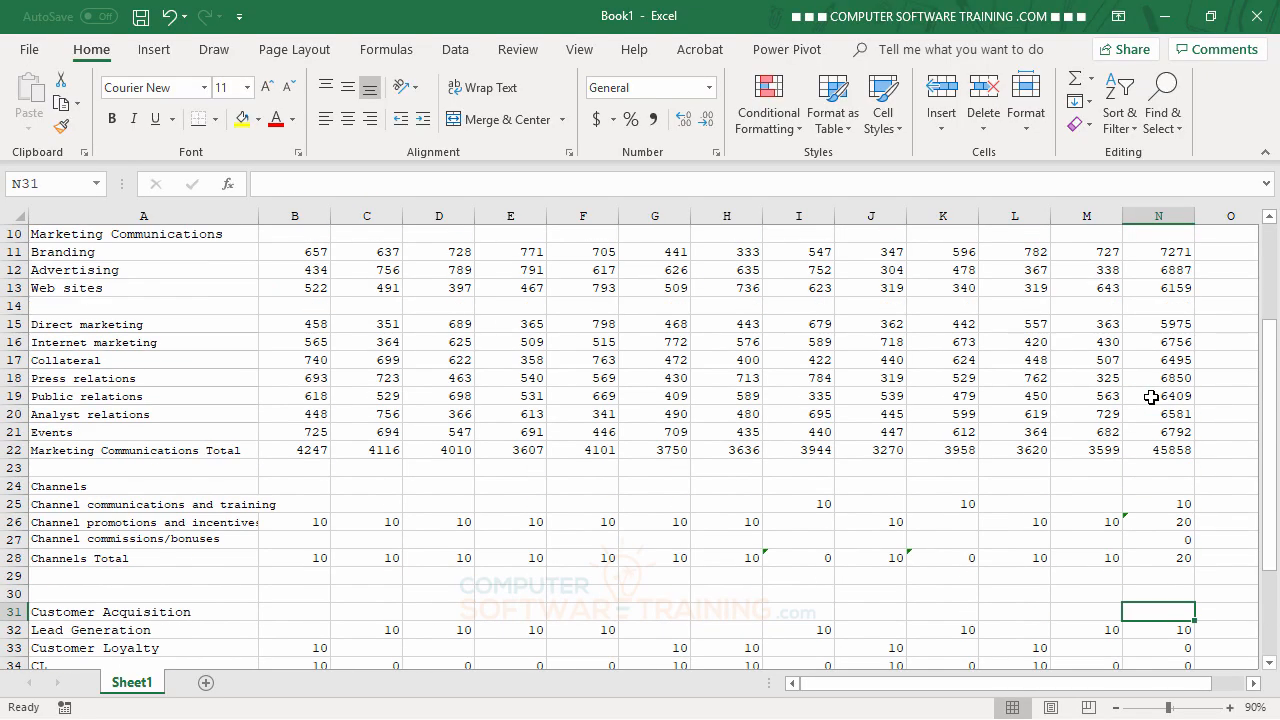
scroll(1155, 400, "down", 5)
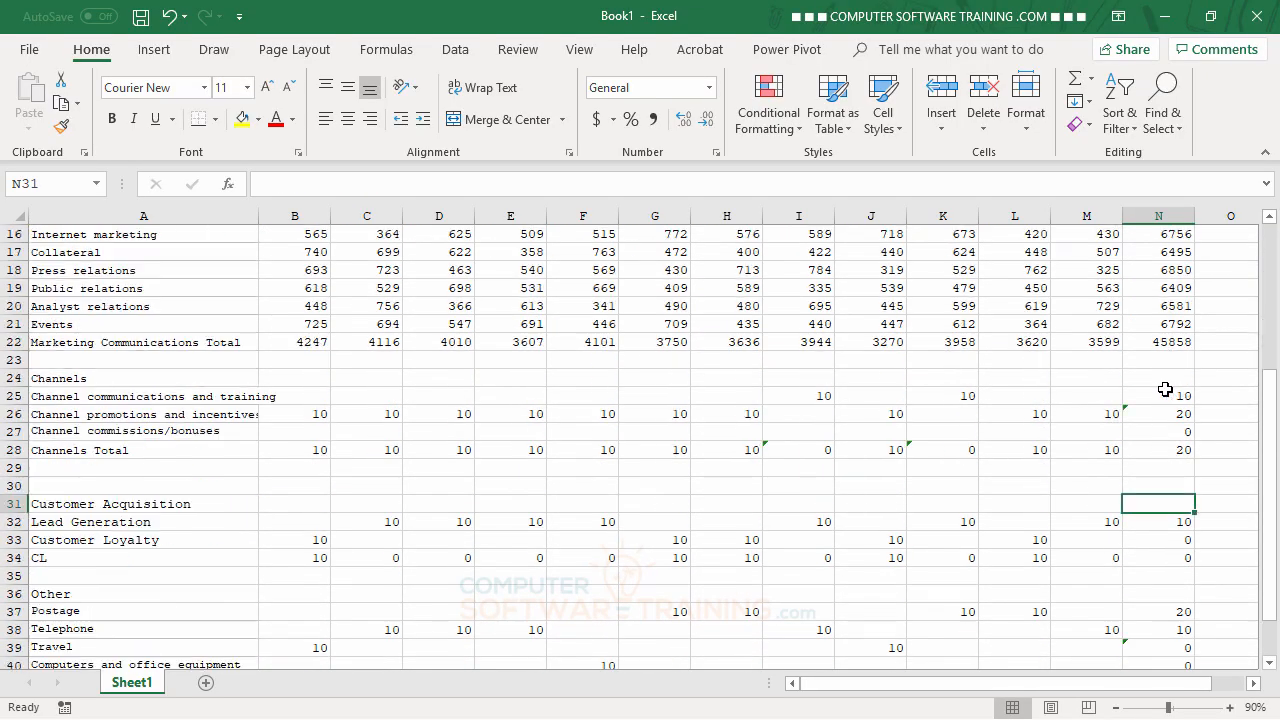
left_click(1173, 398)
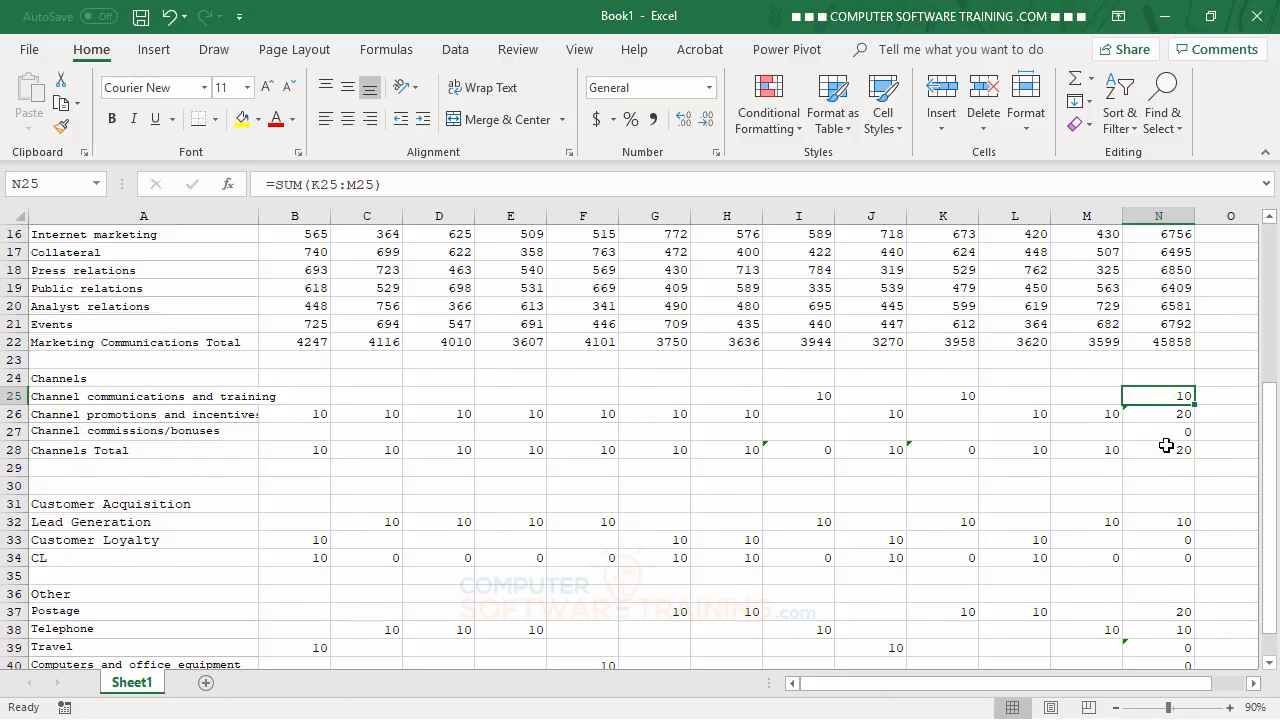
left_click_drag(1164, 406, 1160, 450)
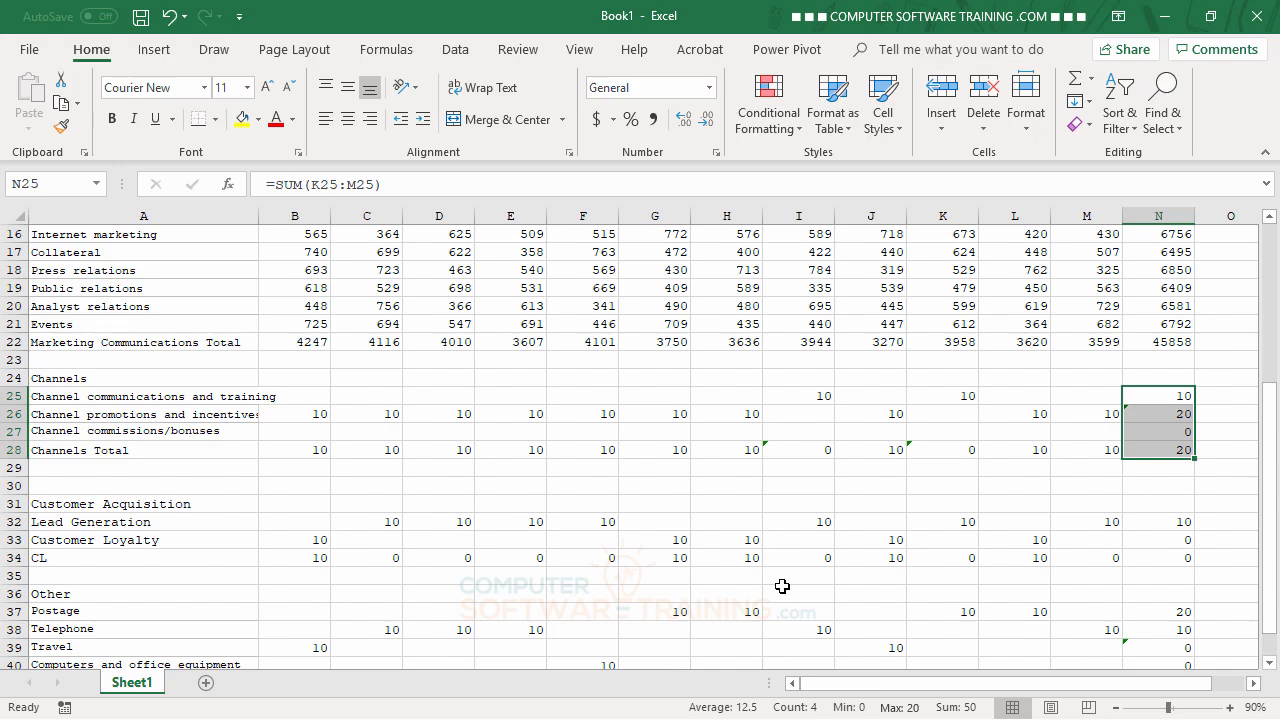
left_click(870, 487)
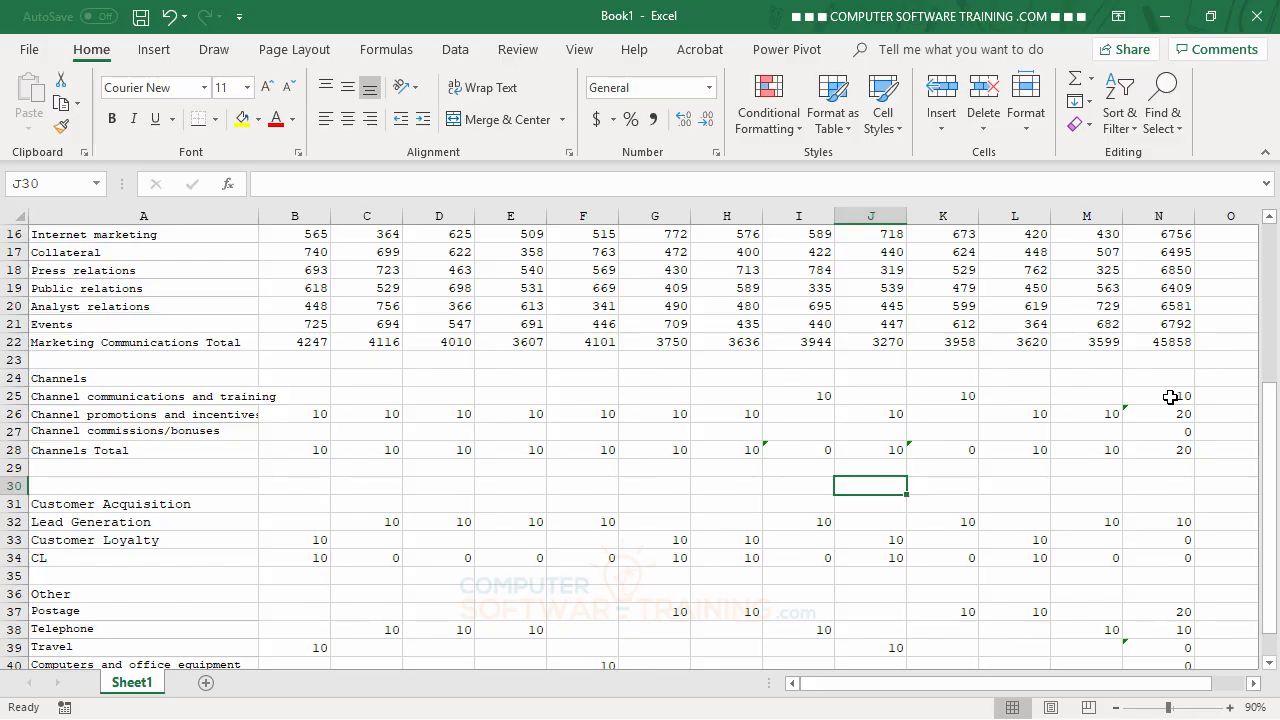
left_click(1170, 397)
key("alt+equal")
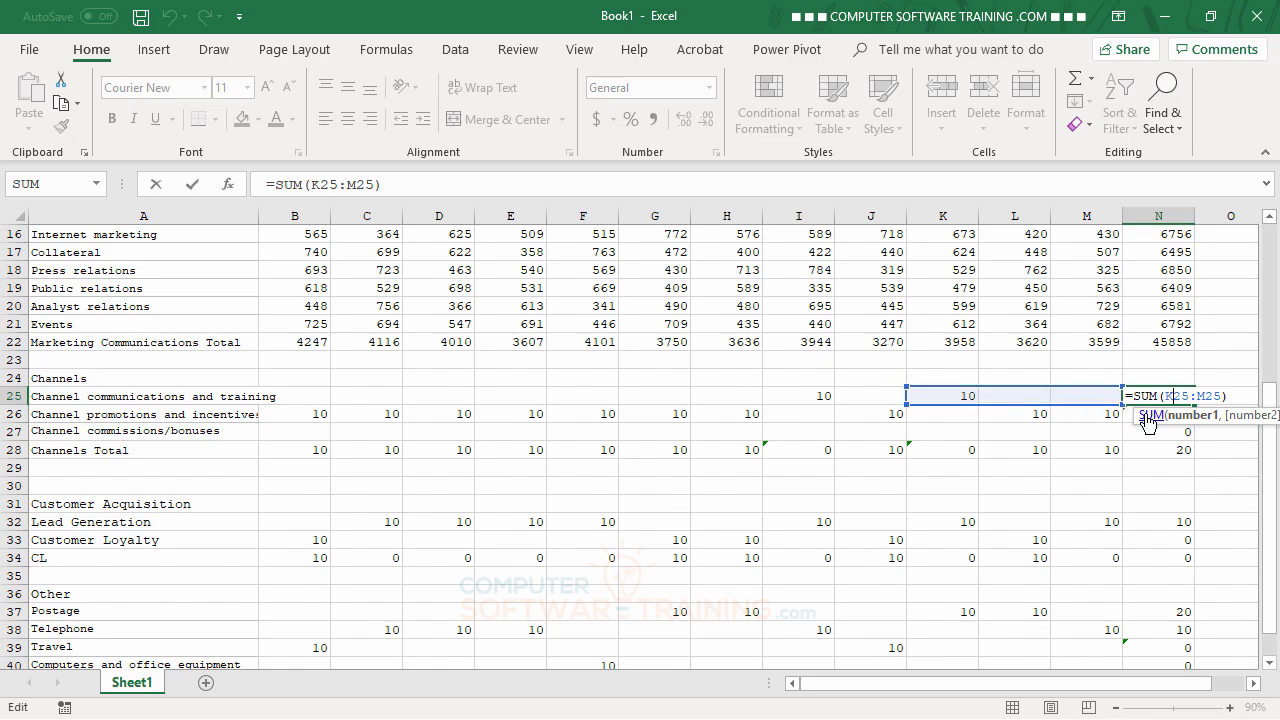
left_click(305, 395)
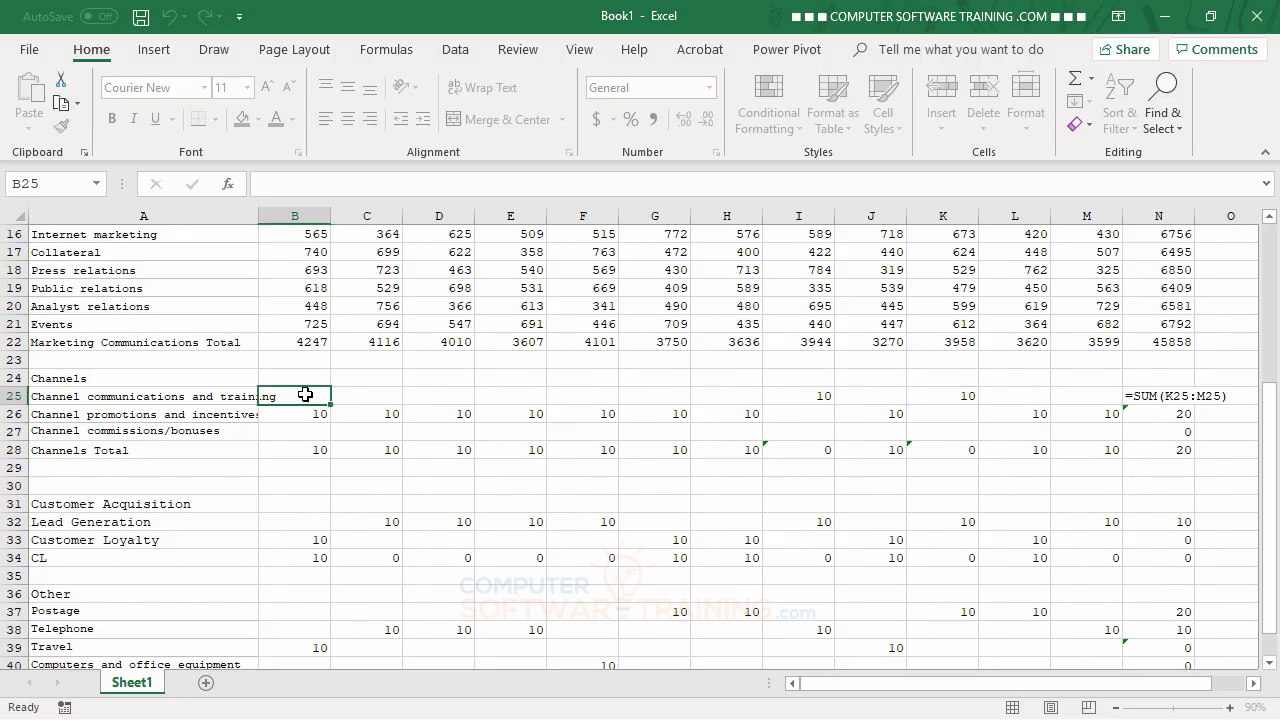
left_click_drag(305, 395, 580, 388)
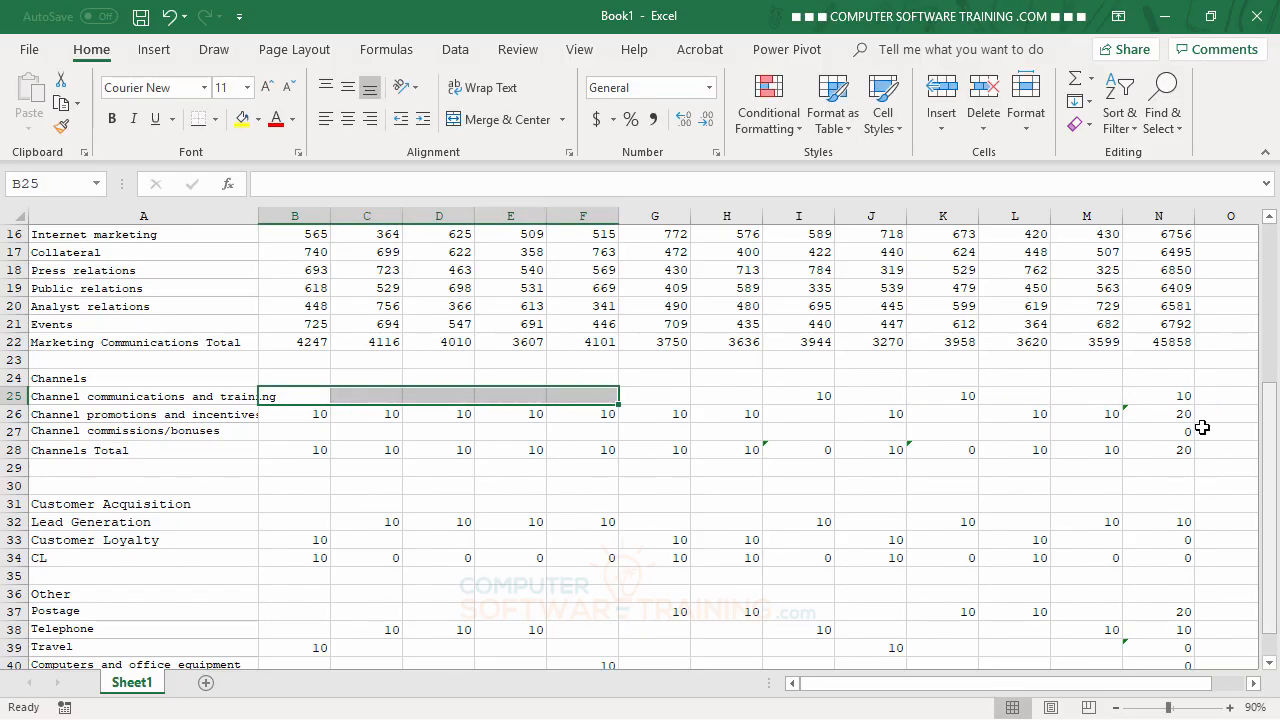
Replace the Channel communications and training total in N25 with the full-year sum =SUM(B25:M25).
left_click(1173, 399)
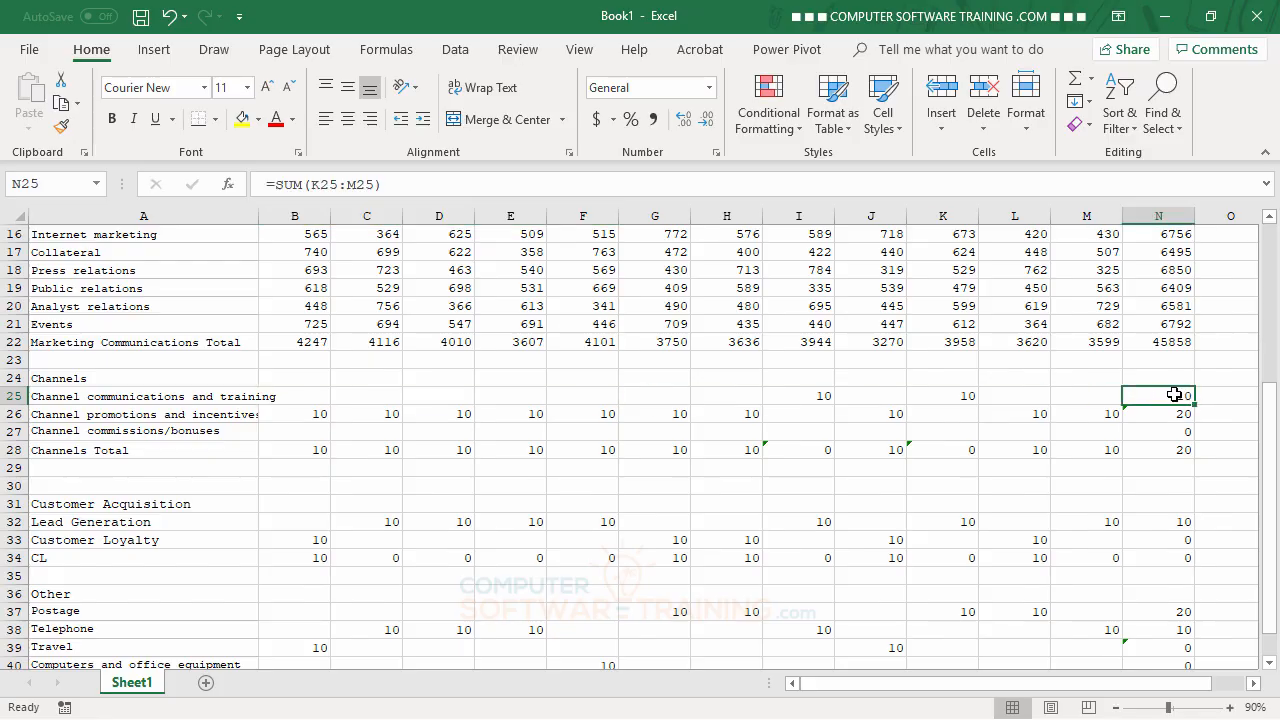
left_click(1075, 82)
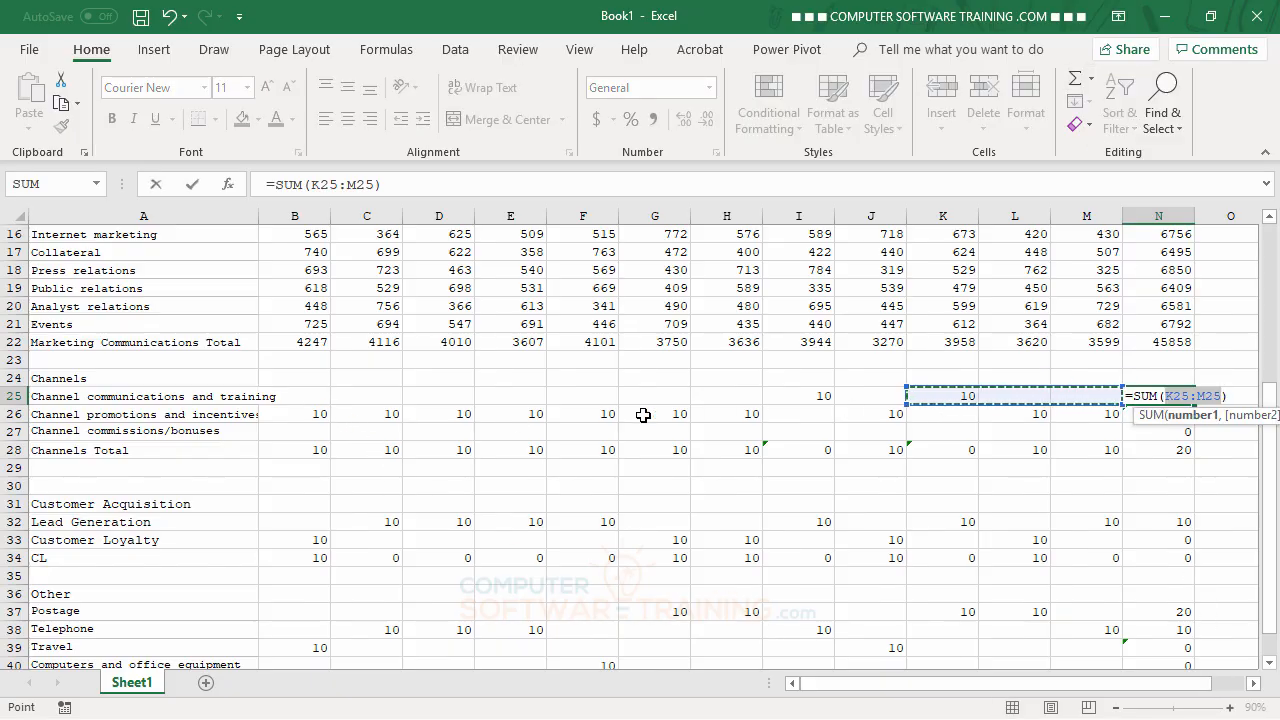
left_click(303, 395)
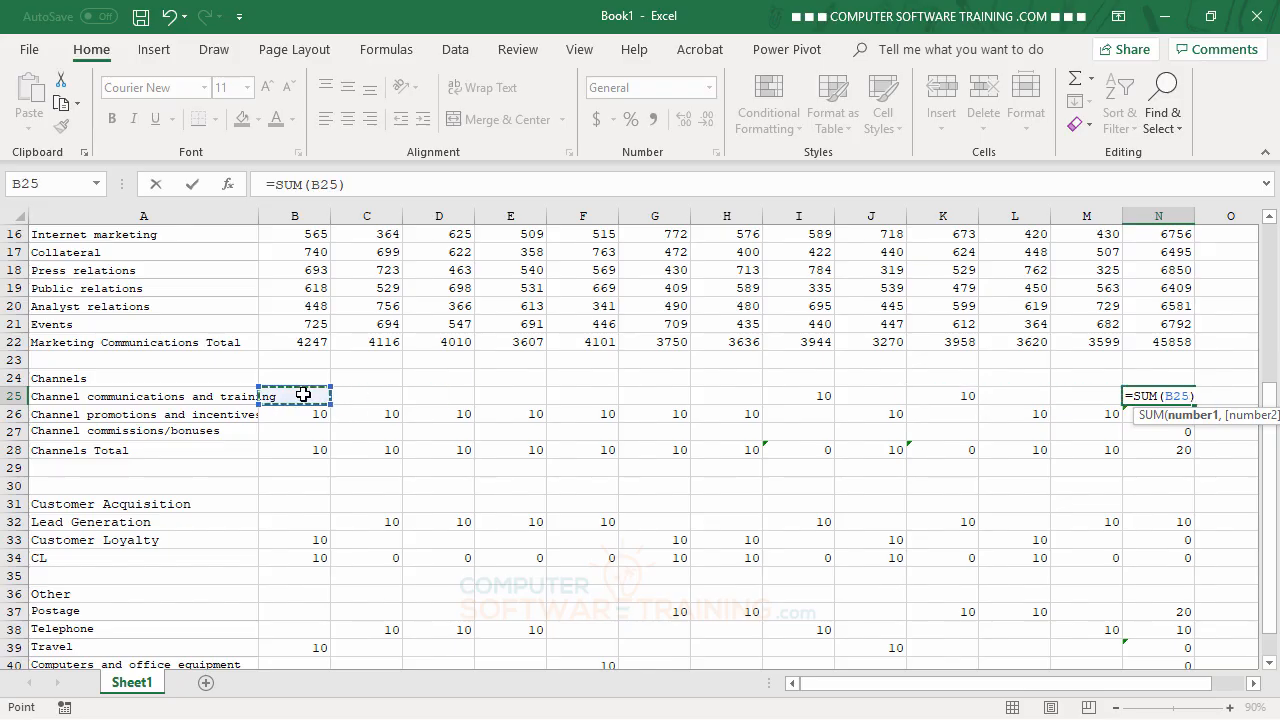
left_click_drag(303, 395, 1088, 397)
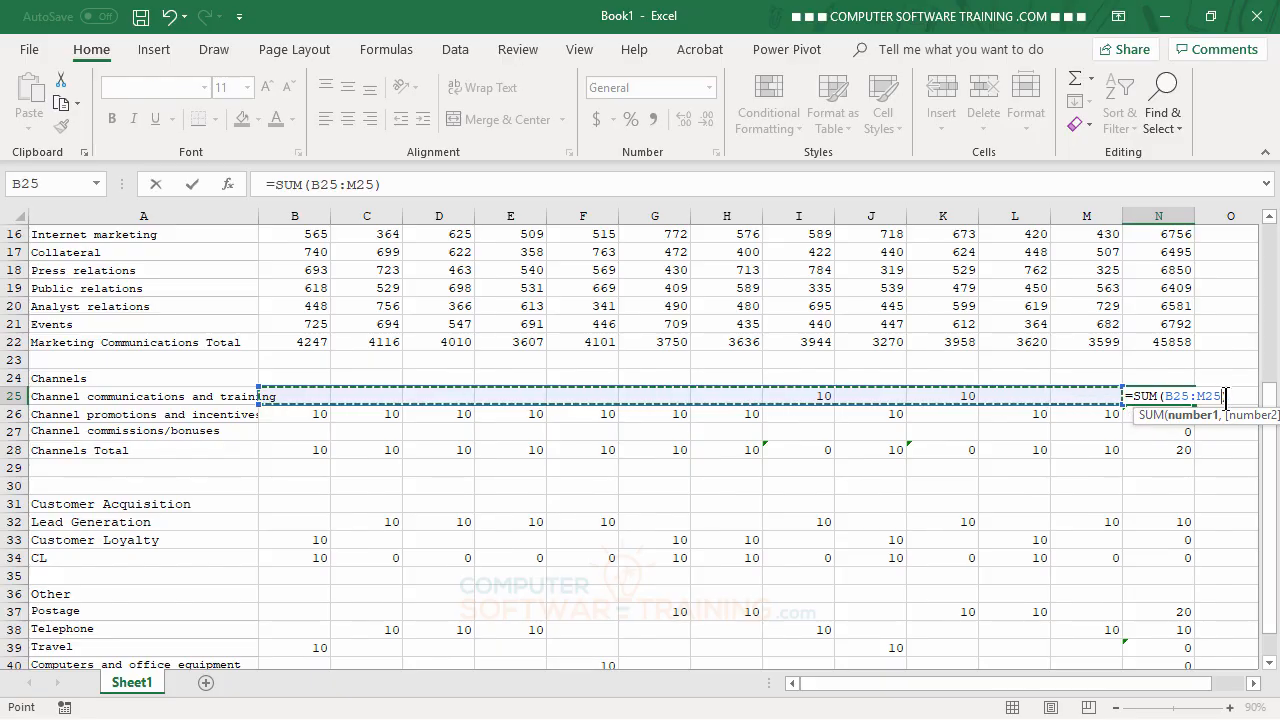
type(")")
key("Return")
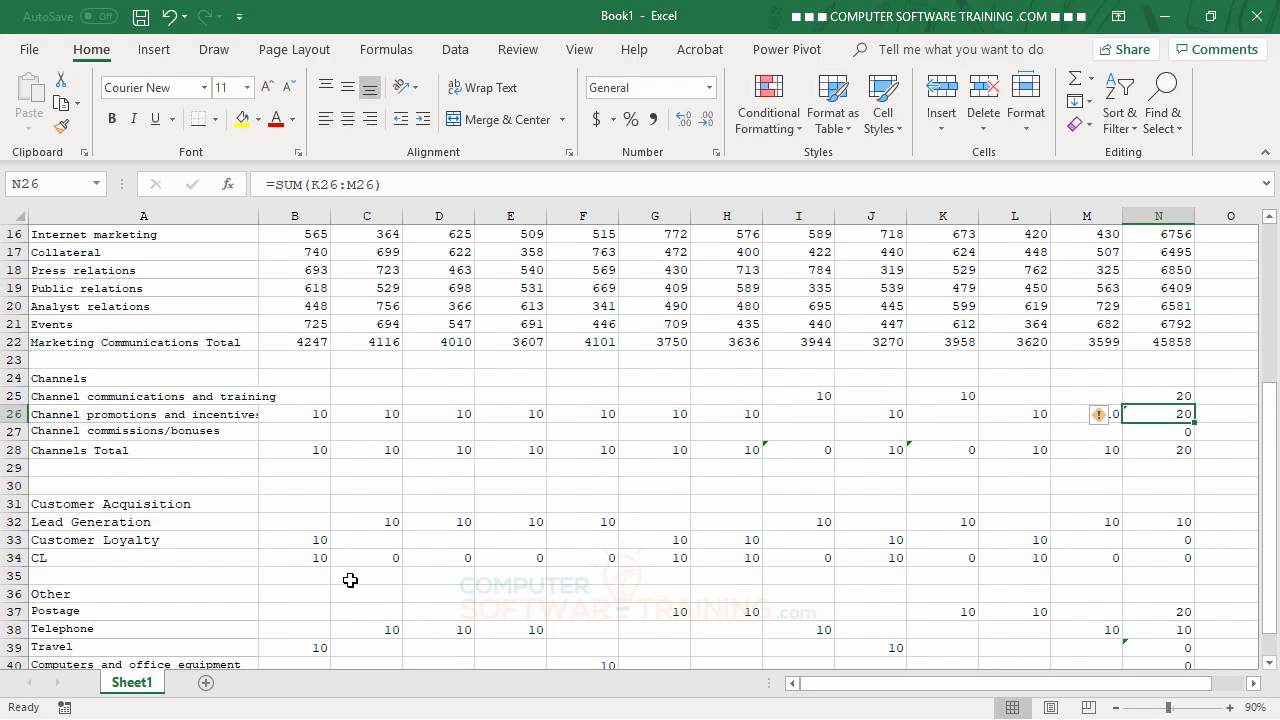
Fill the N25 sum formula down through the Channels Total row in N28.
left_click(1175, 397)
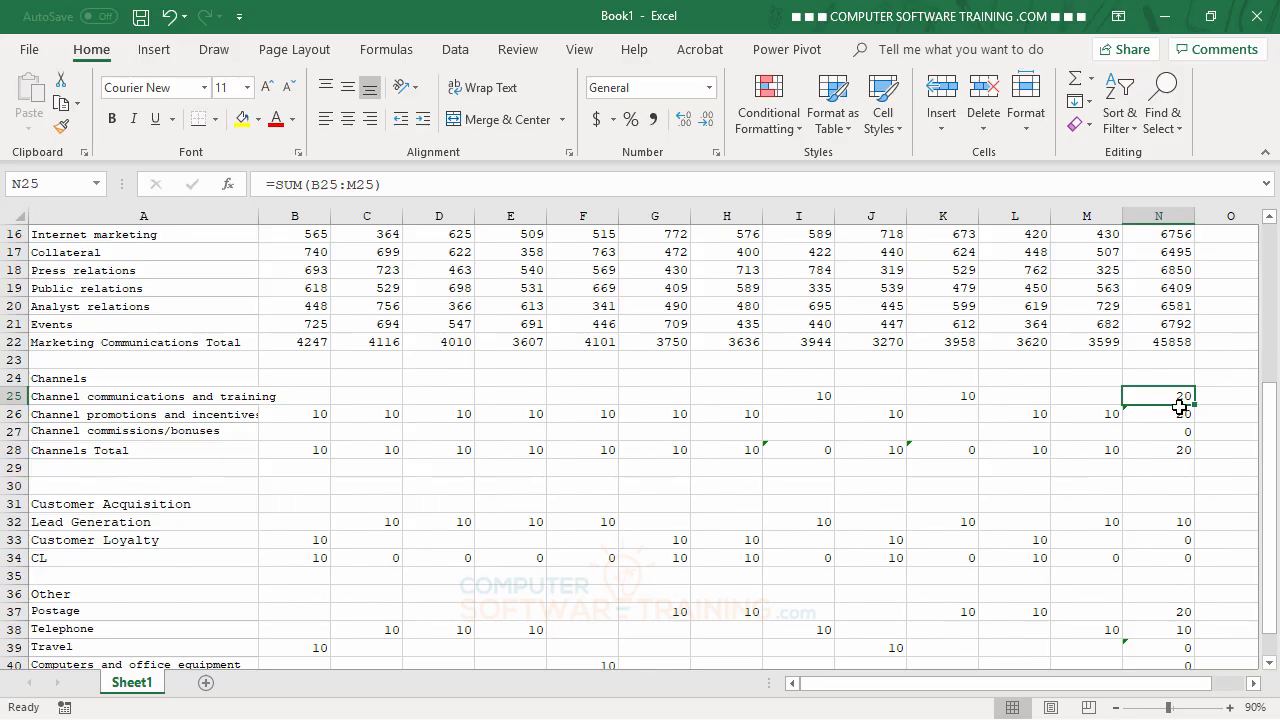
left_click_drag(1197, 405, 1197, 455)
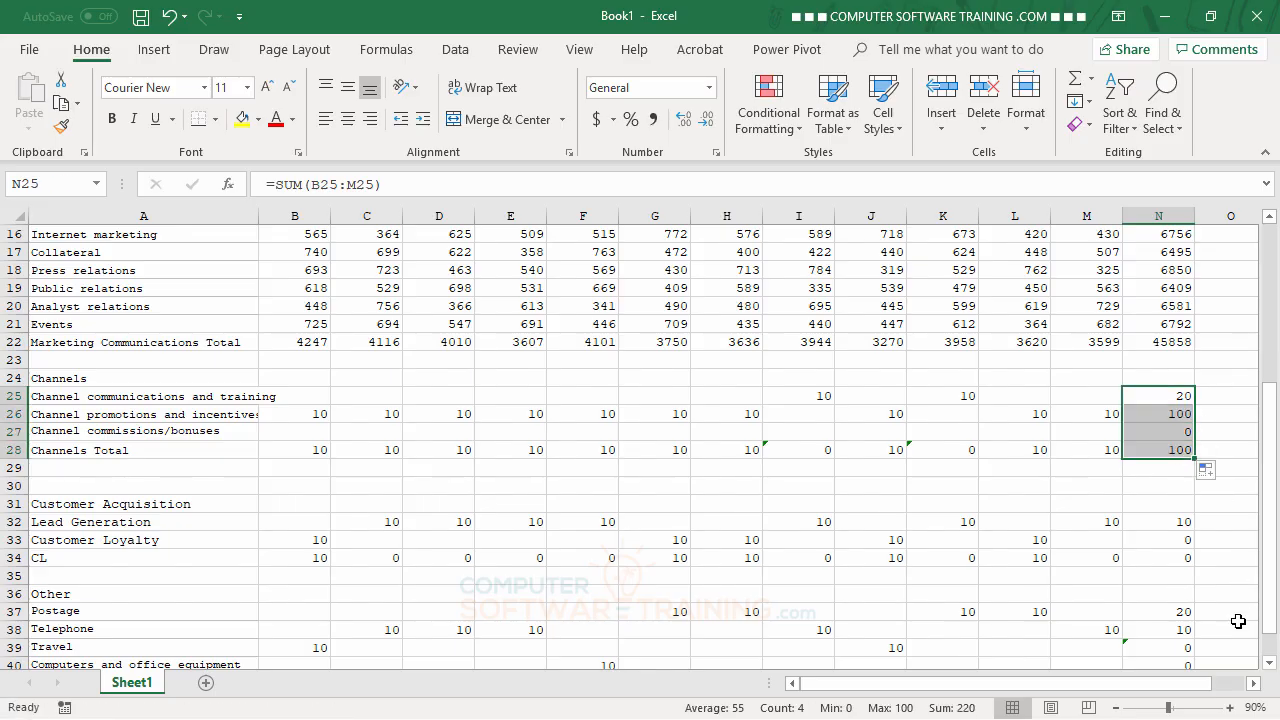
left_click(1140, 562)
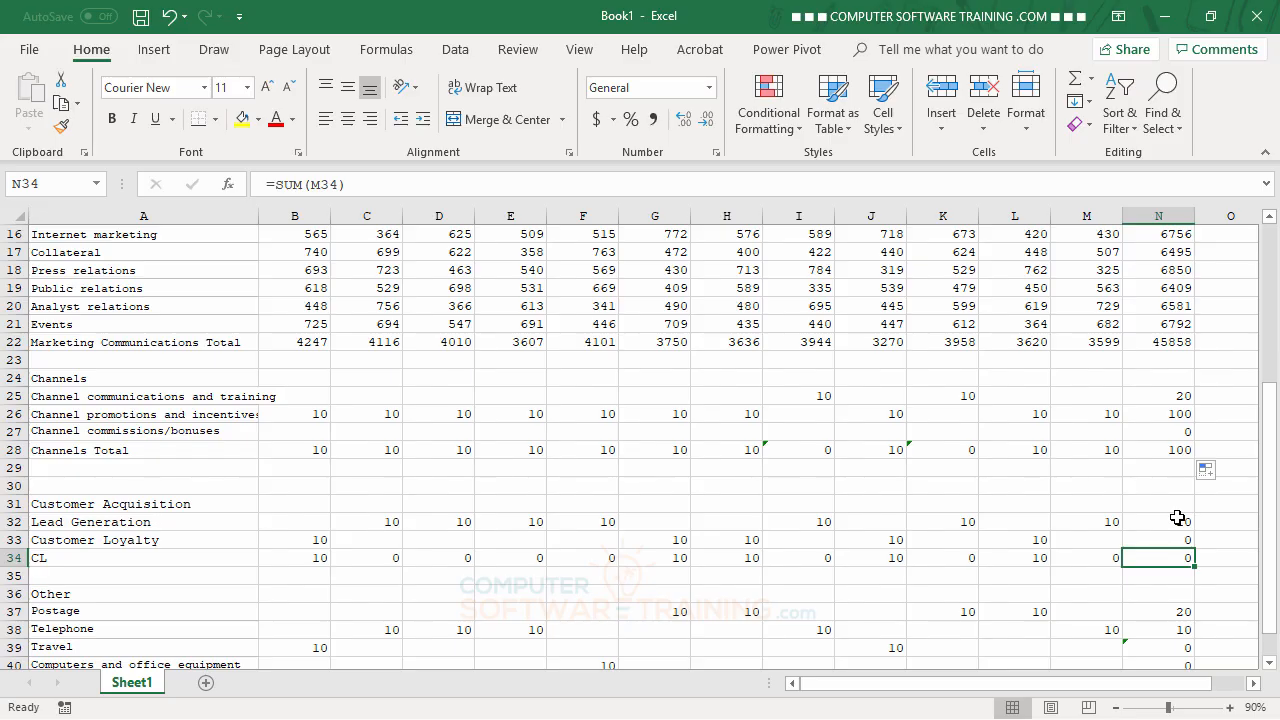
Copy the full-year sum formula from N25 into the Lead Generation total in N32.
left_click(1169, 397)
right_click(1168, 397)
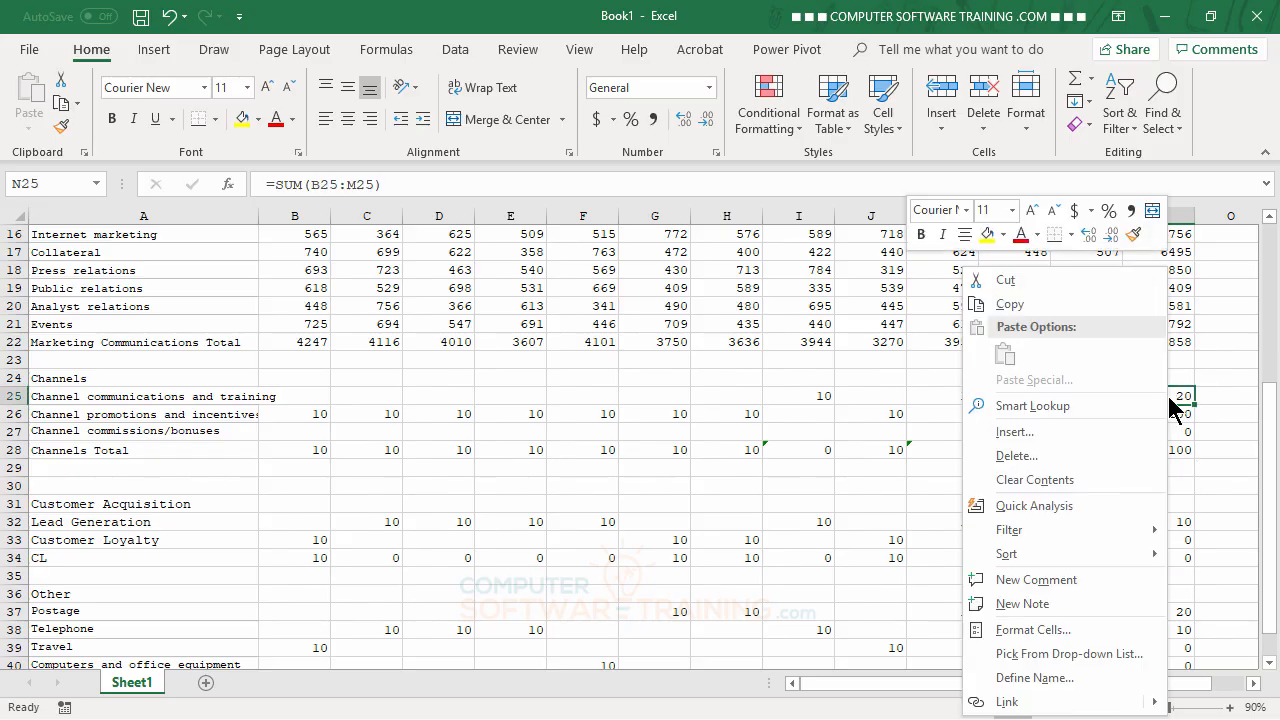
left_click(1024, 304)
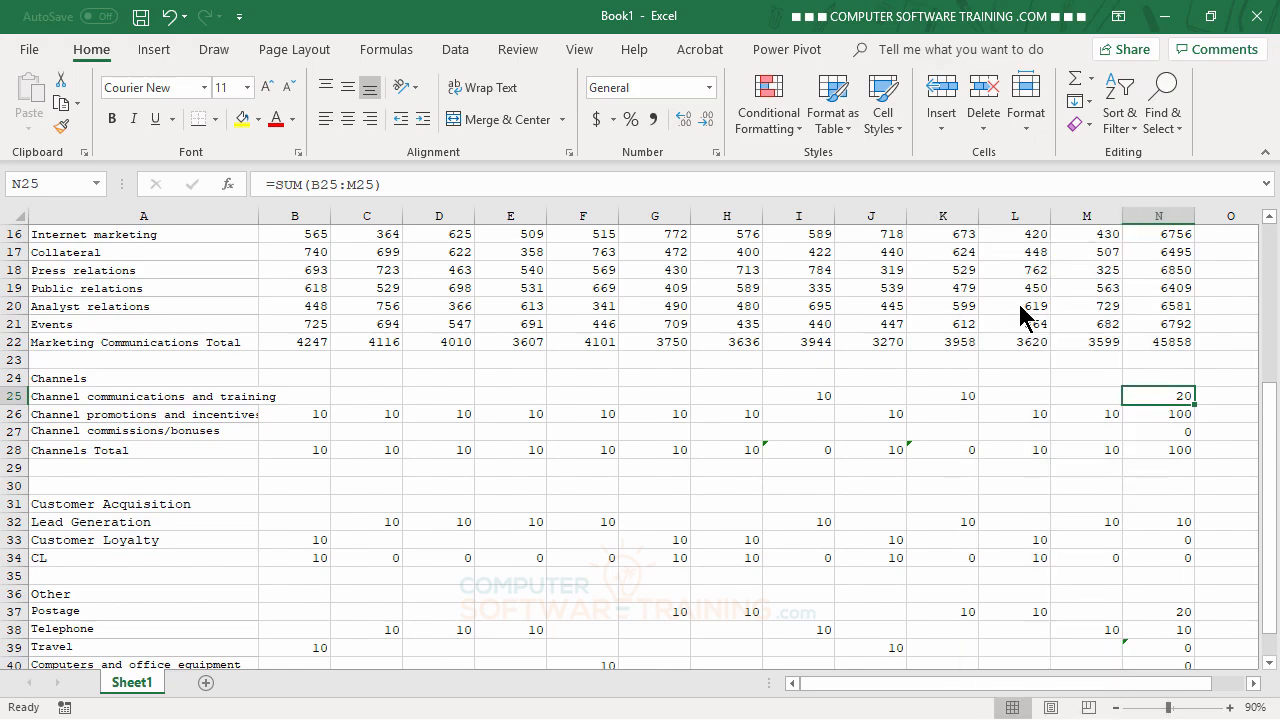
left_click(1172, 523)
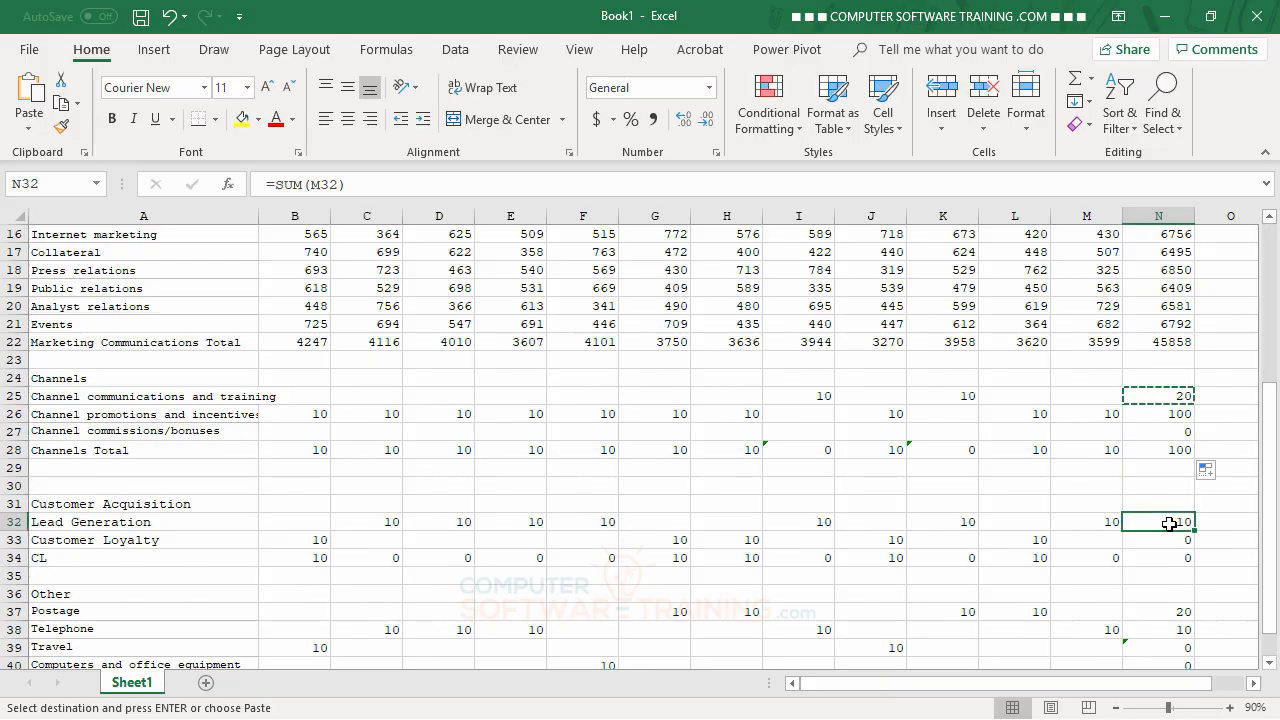
right_click(1172, 523)
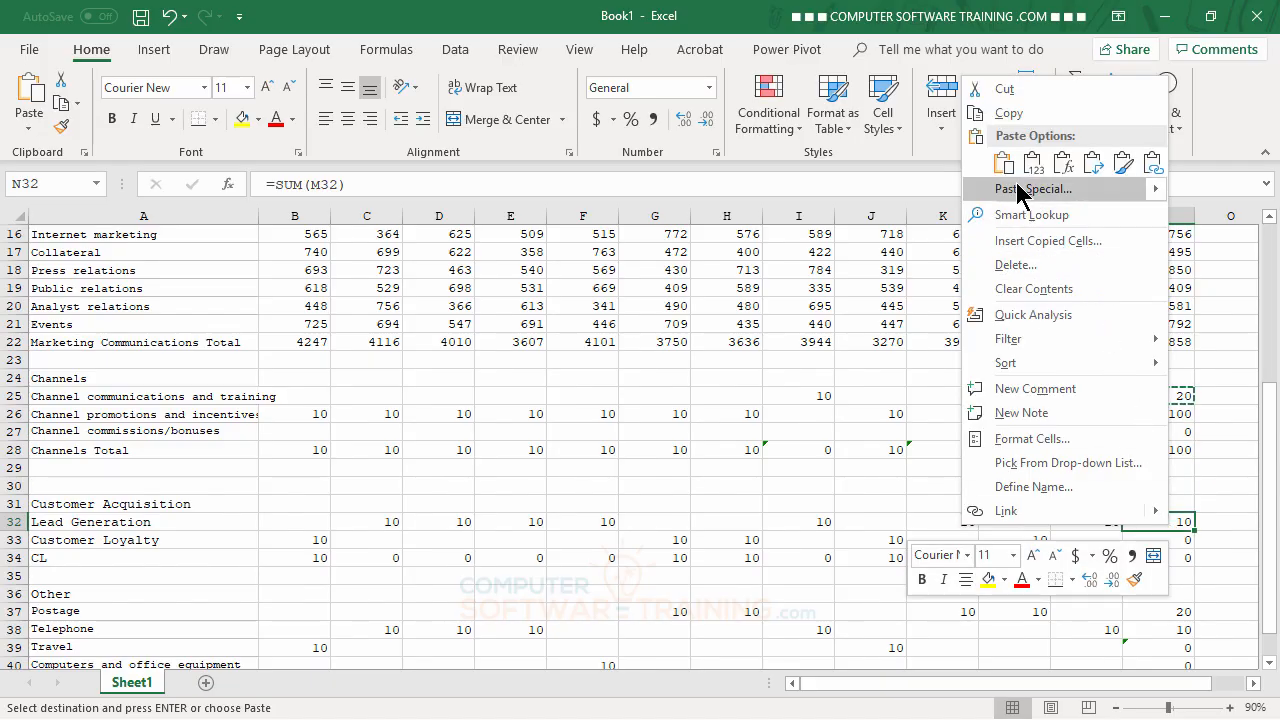
left_click(1003, 163)
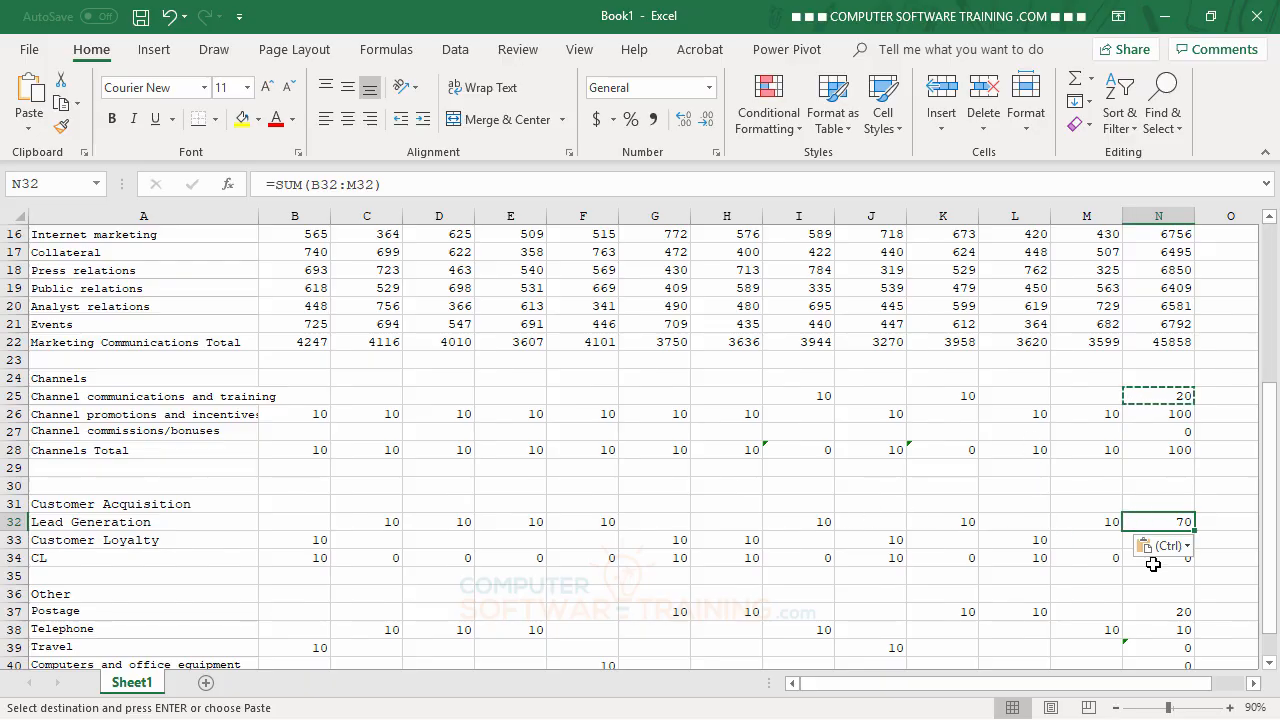
Check the range summed in N32, and fill its formula down through the CL row in N34.
left_click(1115, 489)
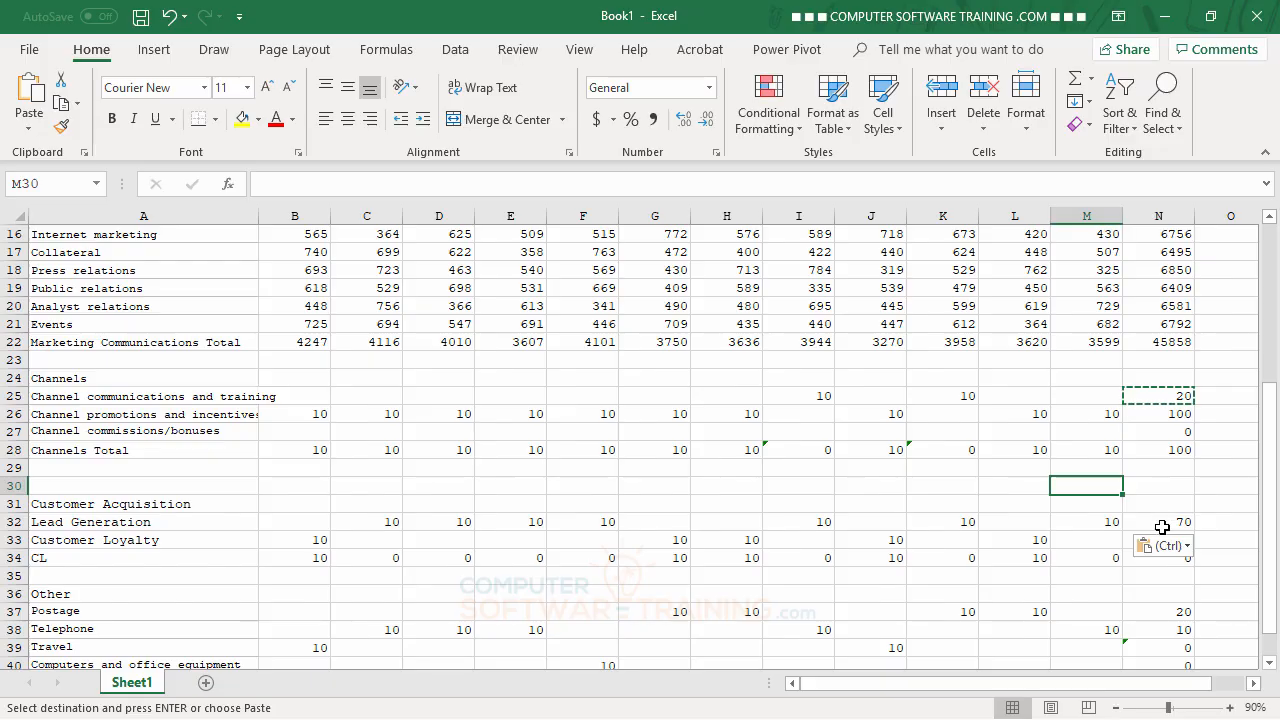
double_click(1160, 520)
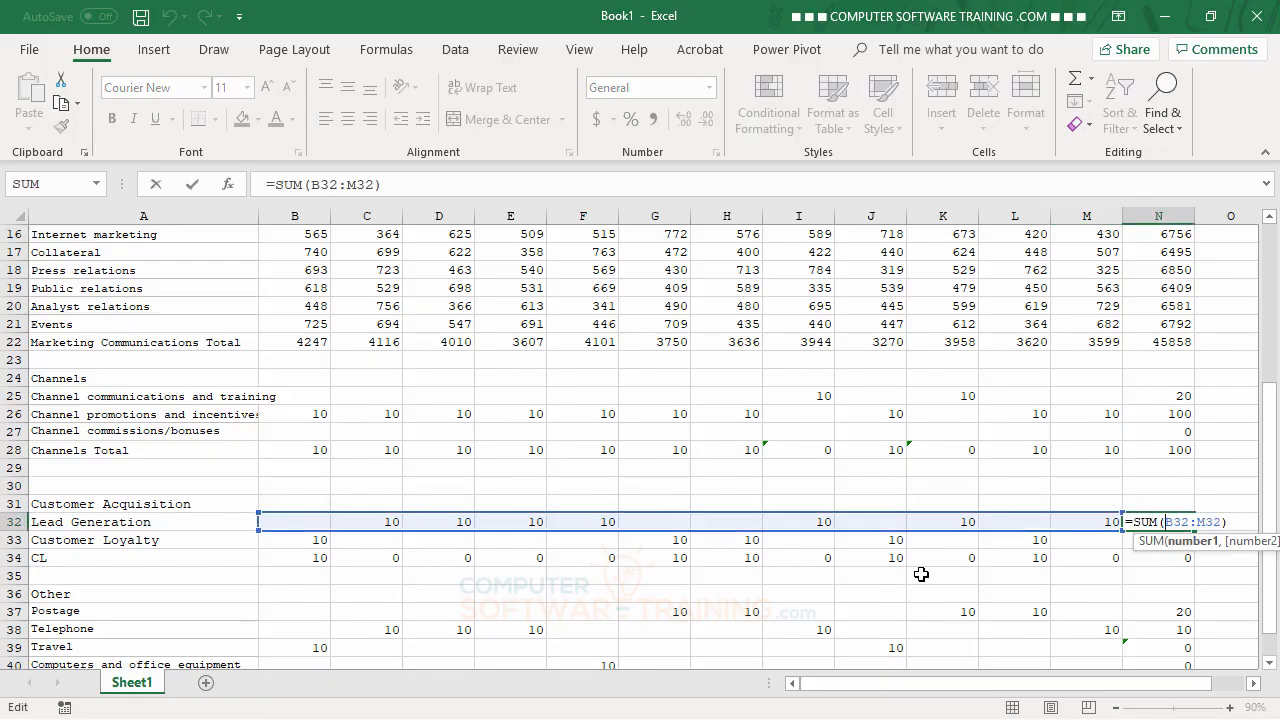
key("Escape")
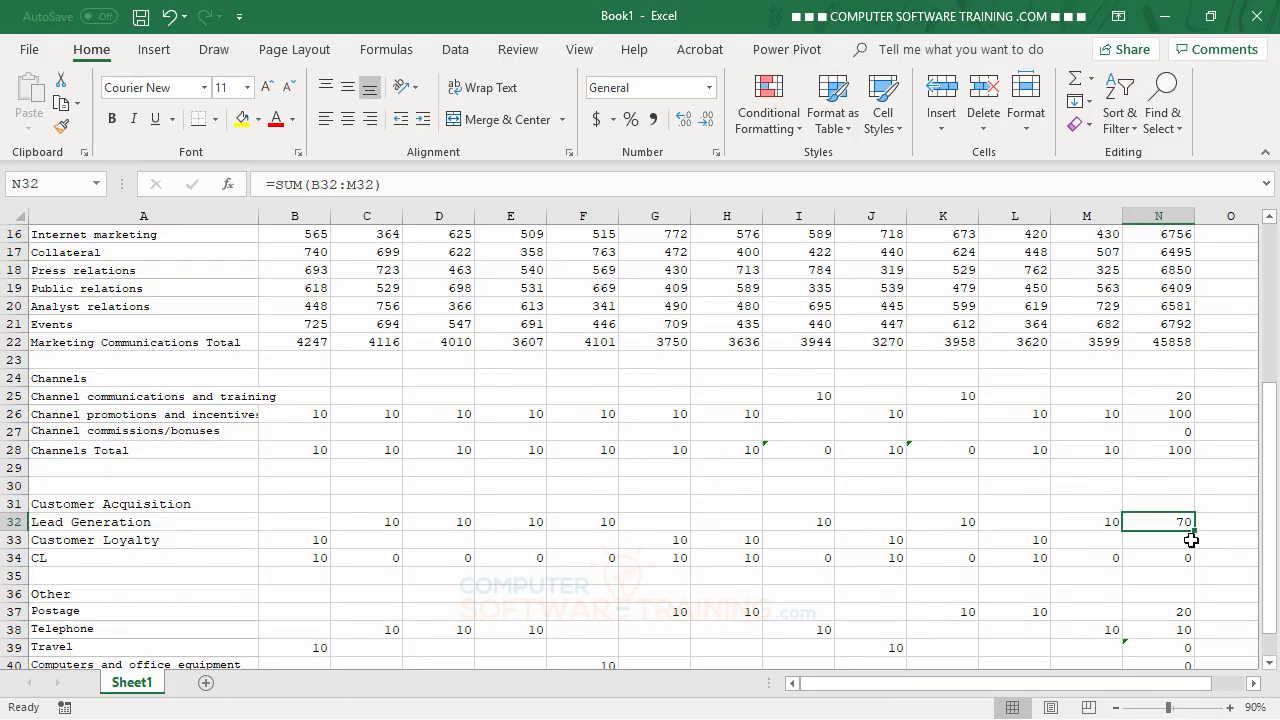
left_click_drag(1196, 531, 1190, 568)
Copy the Lead Generation sum formula from N32 into the Postage total in N37.
scroll(1056, 597, "down", 3)
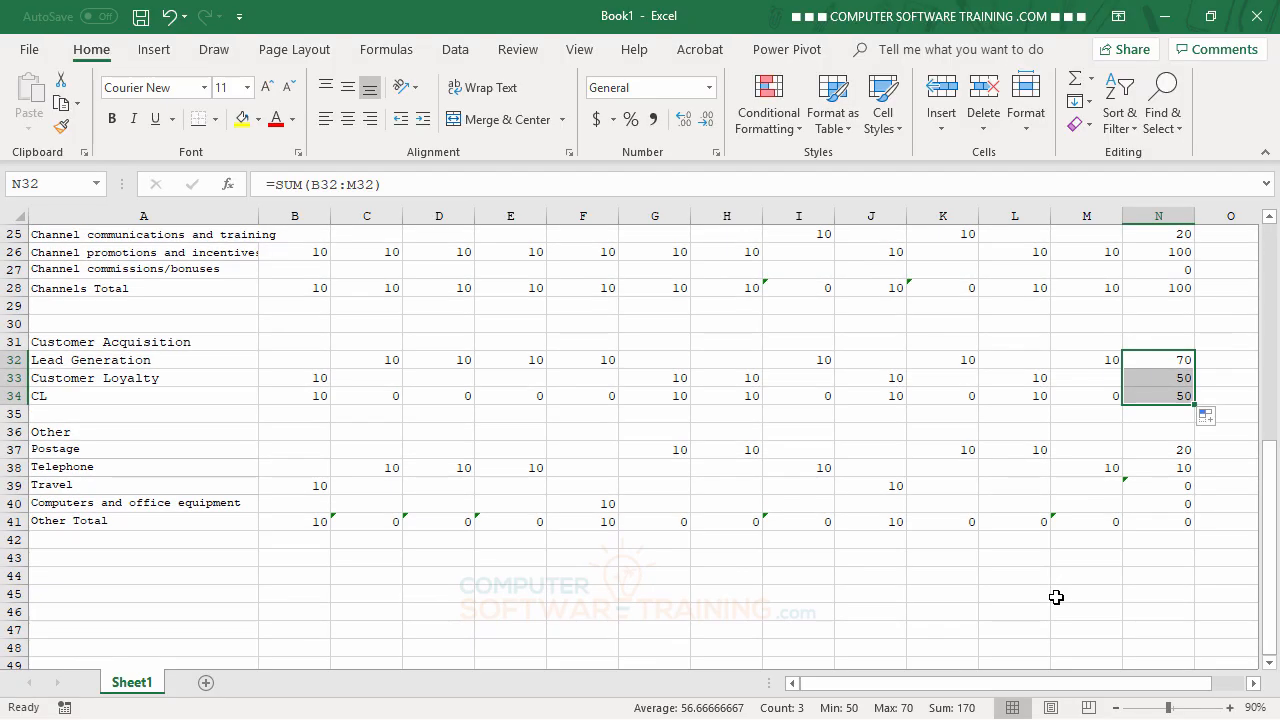
left_click(1172, 362)
right_click(1172, 362)
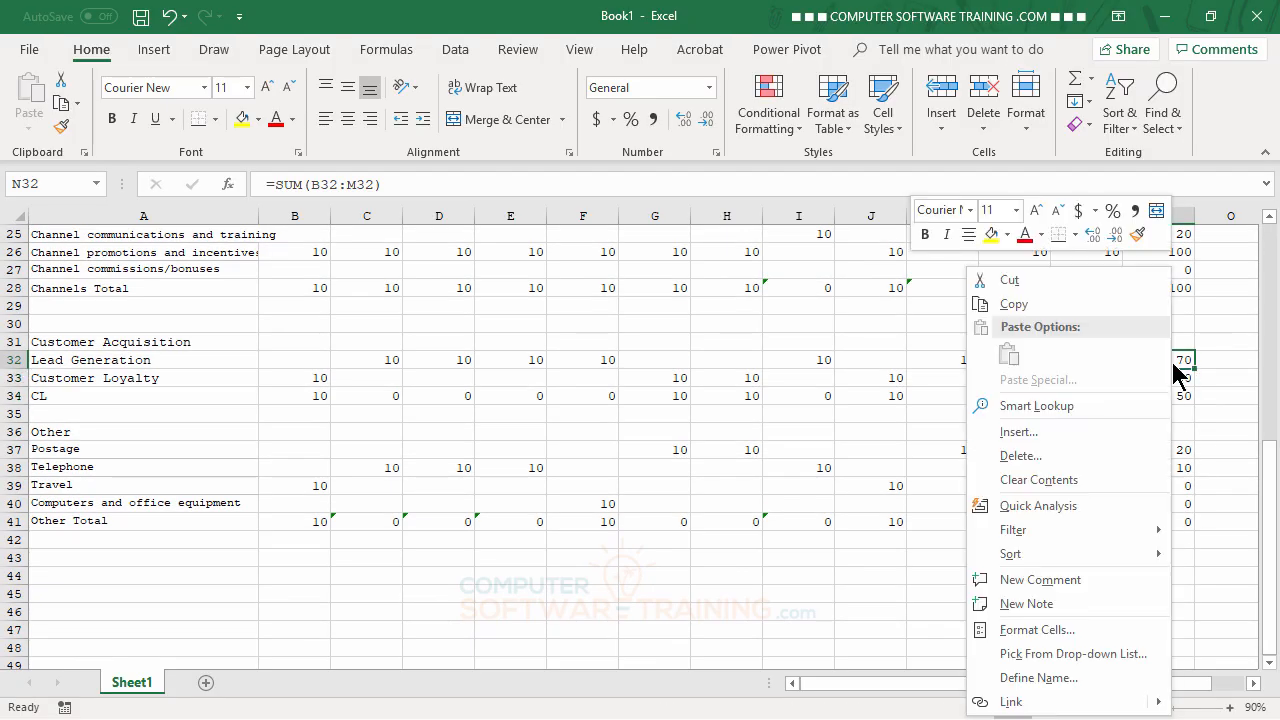
left_click(1021, 299)
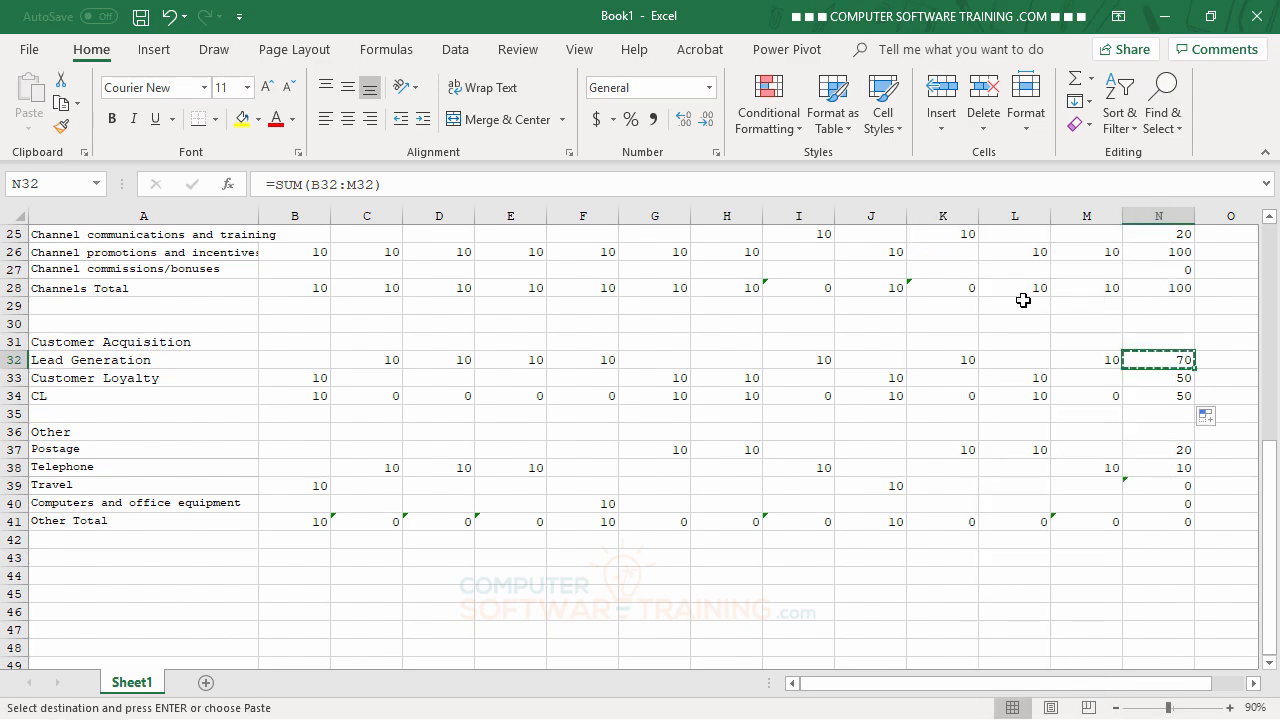
left_click(1150, 450)
right_click(1155, 450)
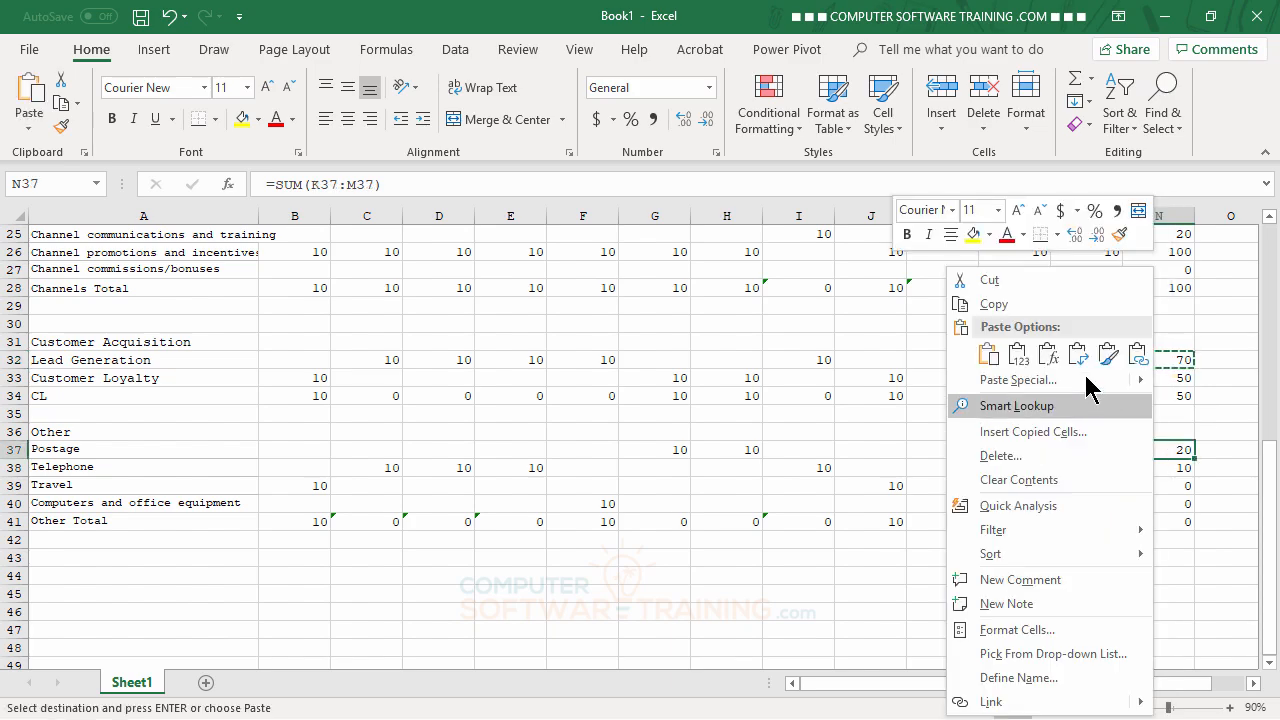
left_click(987, 355)
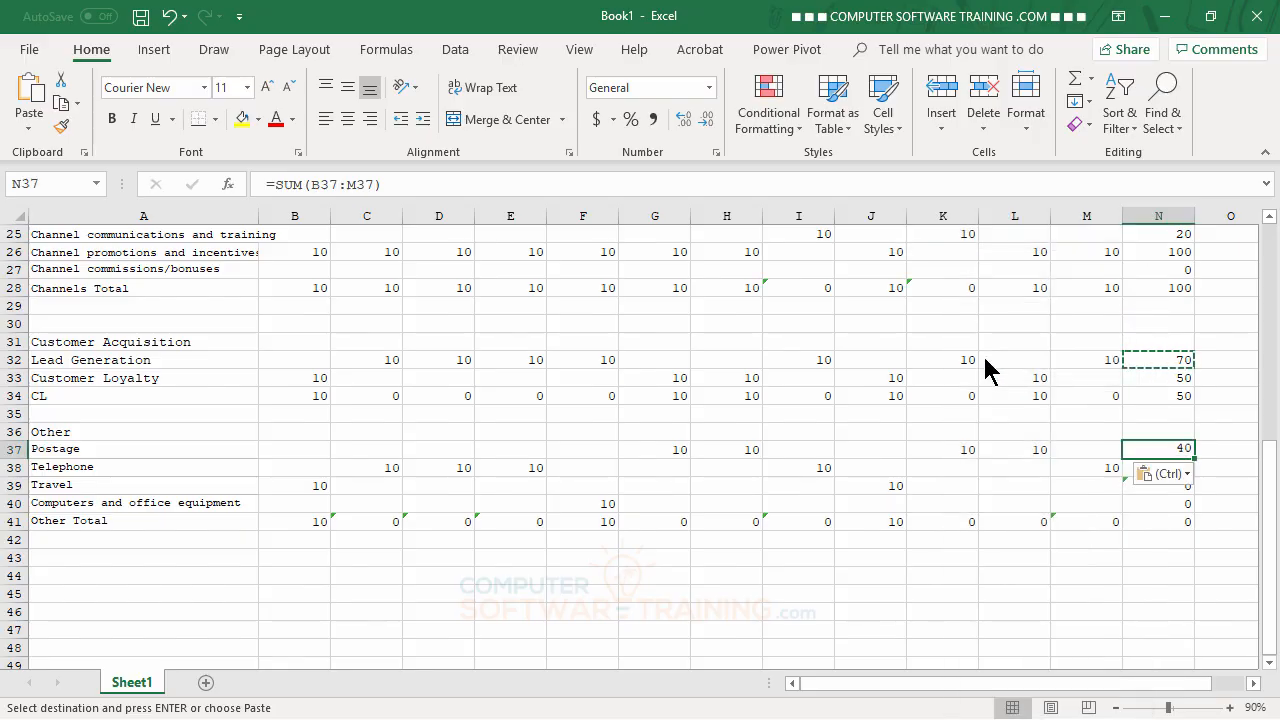
Fill the Postage sum formula from N37 down through the Other Total row in N41.
left_click(1158, 630)
left_click(1170, 455)
left_click_drag(1197, 460, 1201, 532)
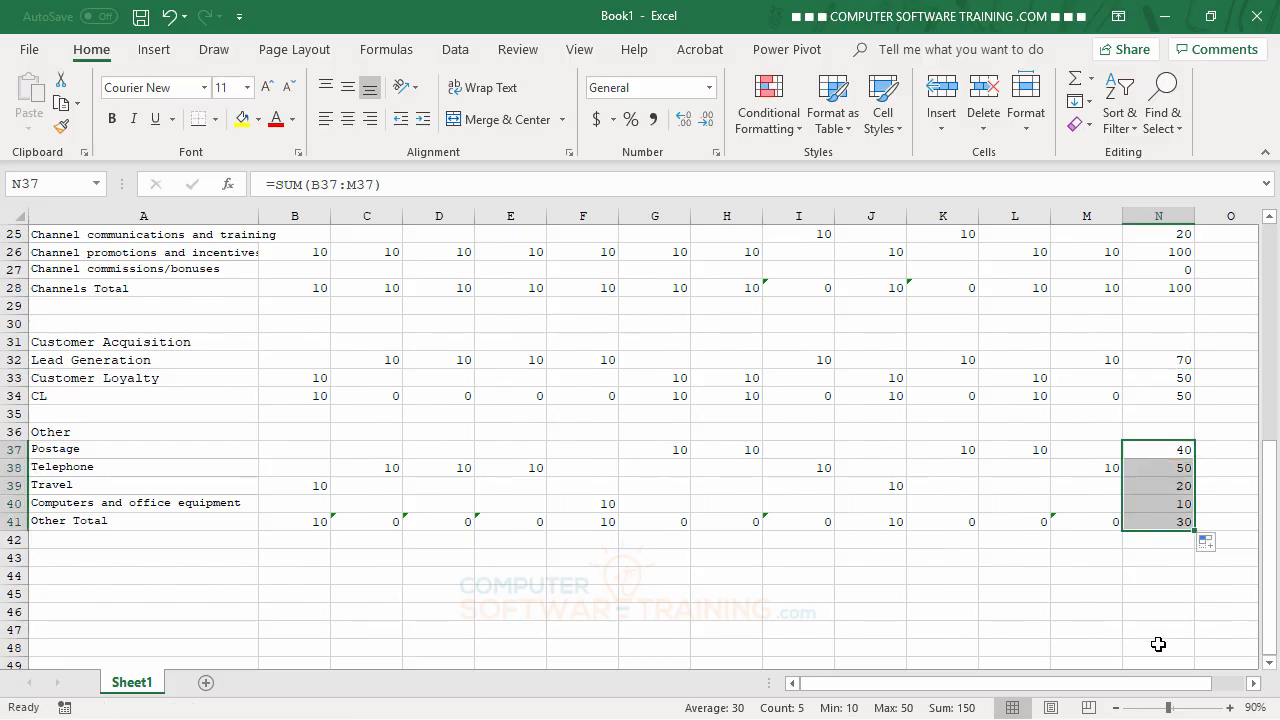
Correct the January Channels Total in B28 to sum B25:B27, and fill the formula across through December in M28.
left_click(727, 288)
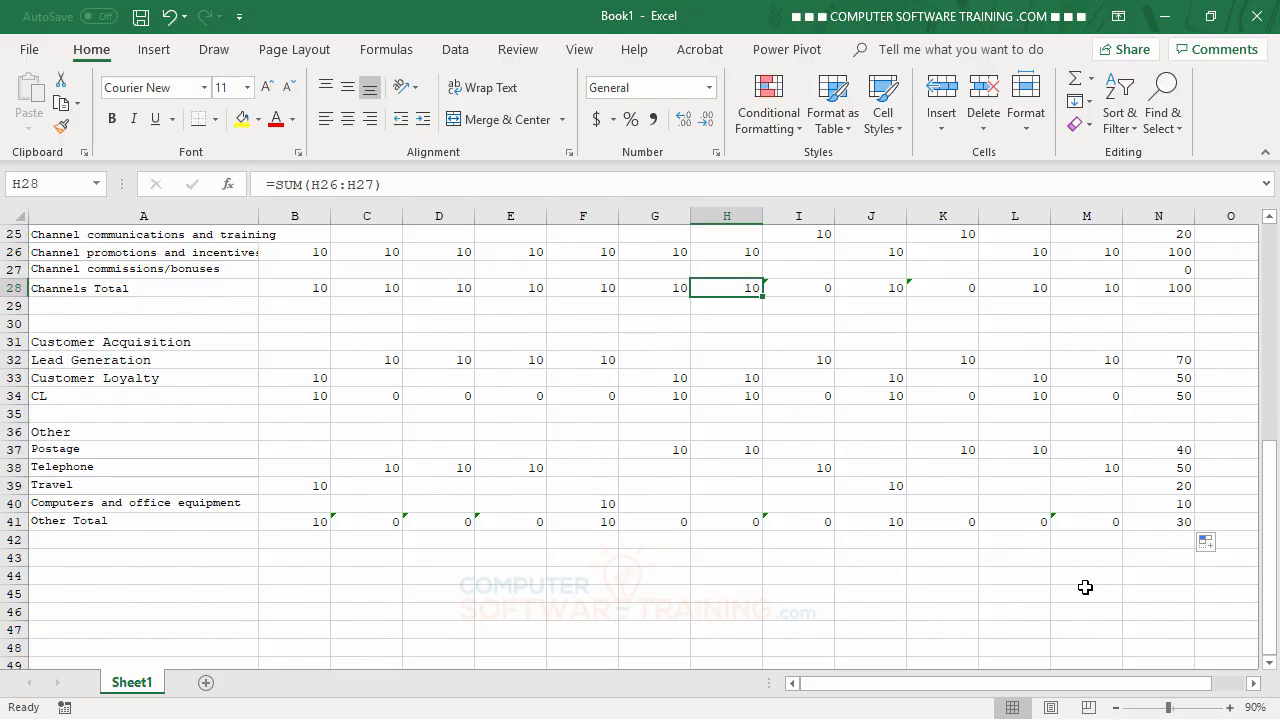
scroll(1040, 586, "up", 3)
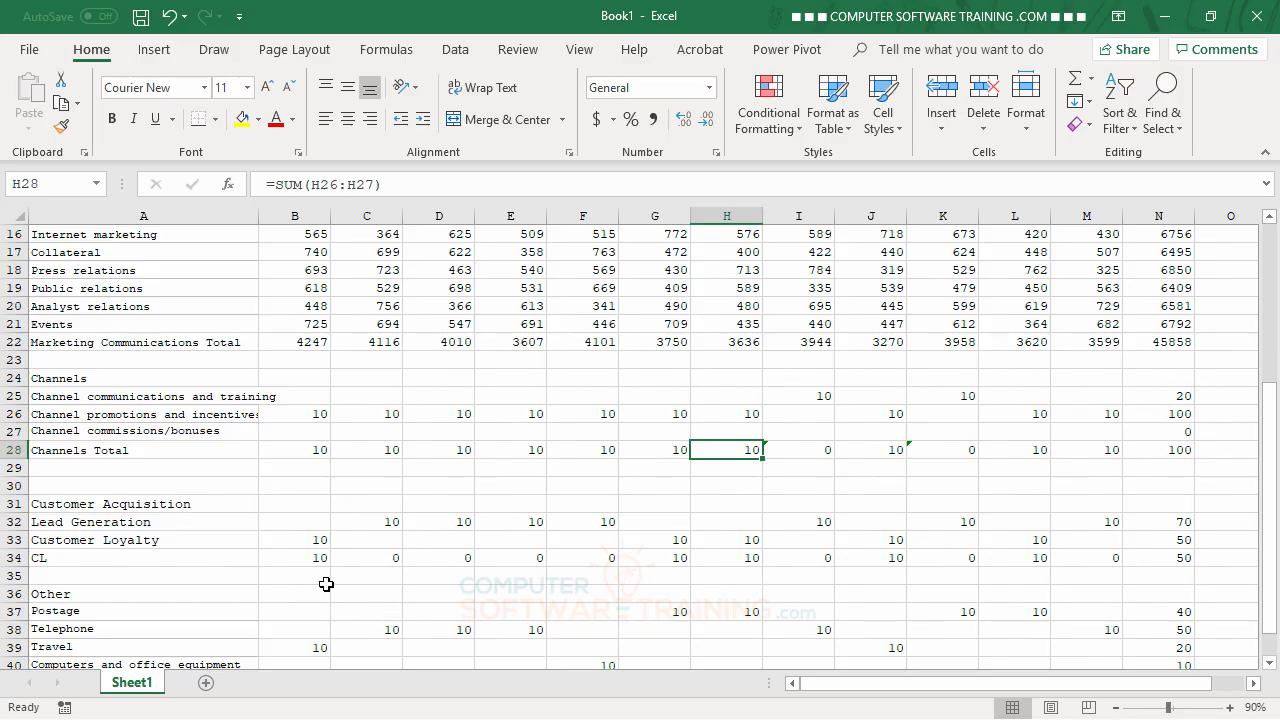
left_click(320, 449)
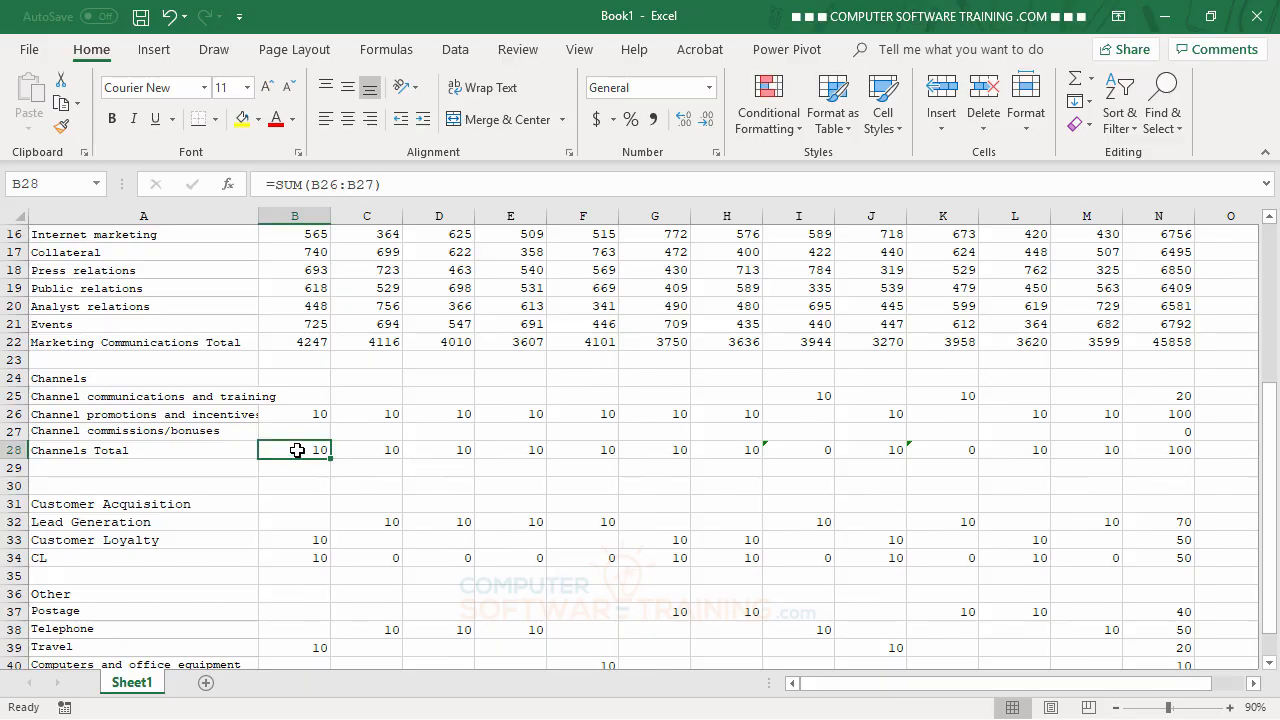
left_click(1075, 80)
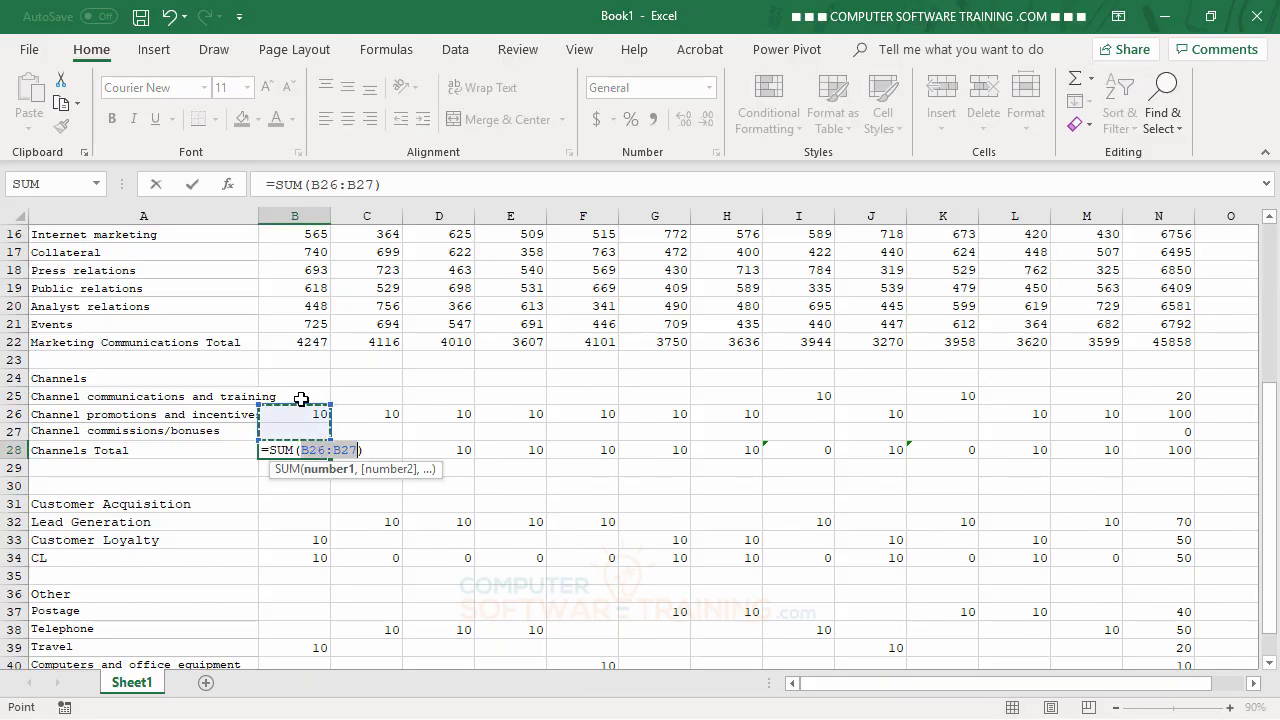
left_click_drag(299, 391, 299, 427)
key("Return")
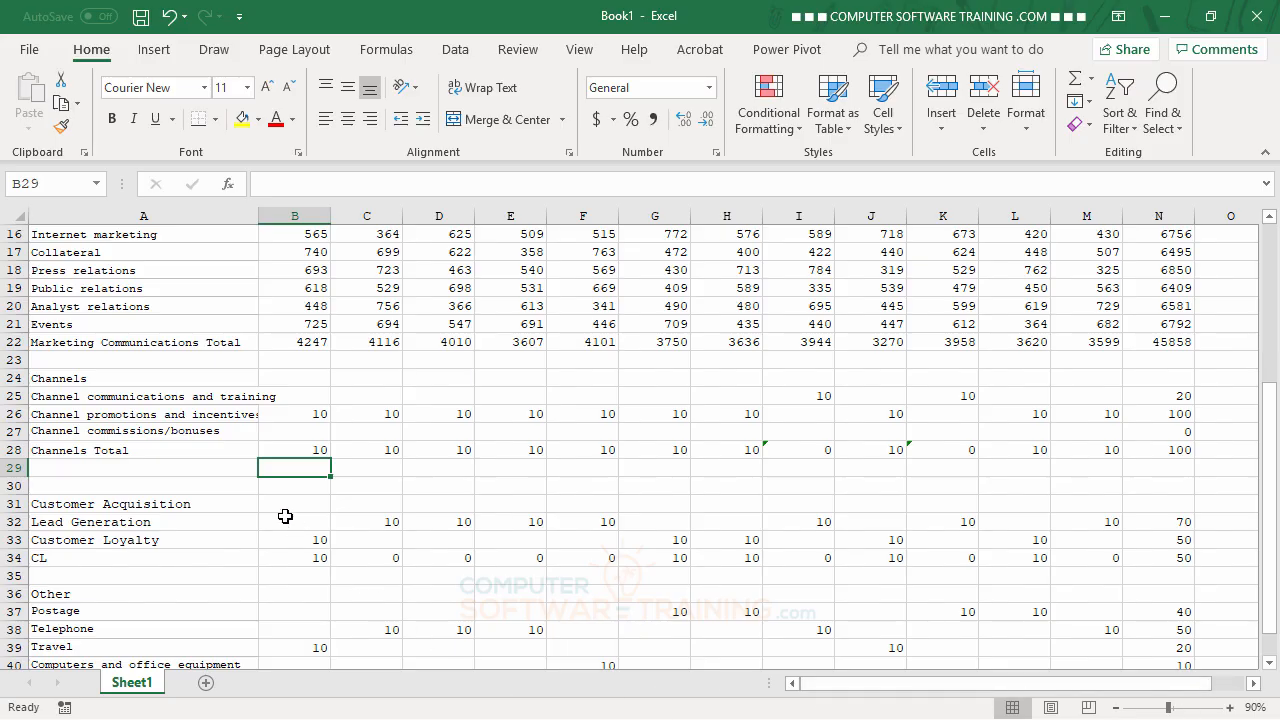
left_click(296, 452)
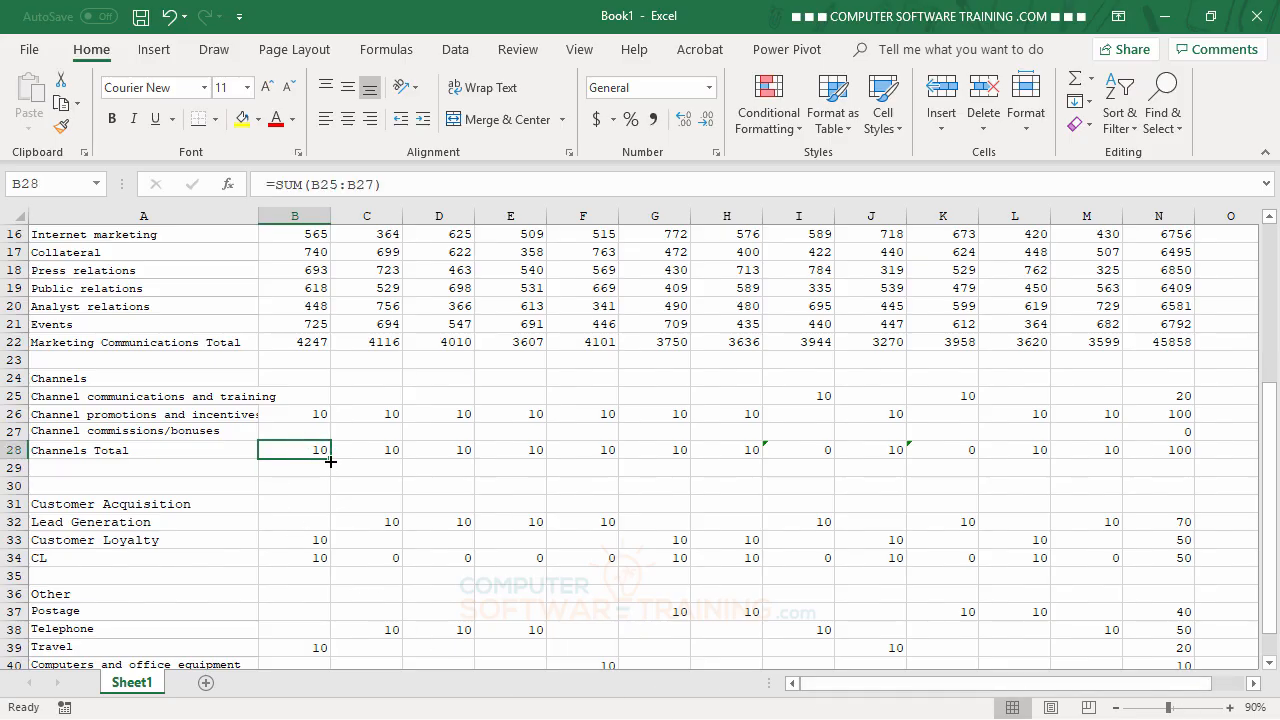
left_click_drag(330, 461, 1111, 466)
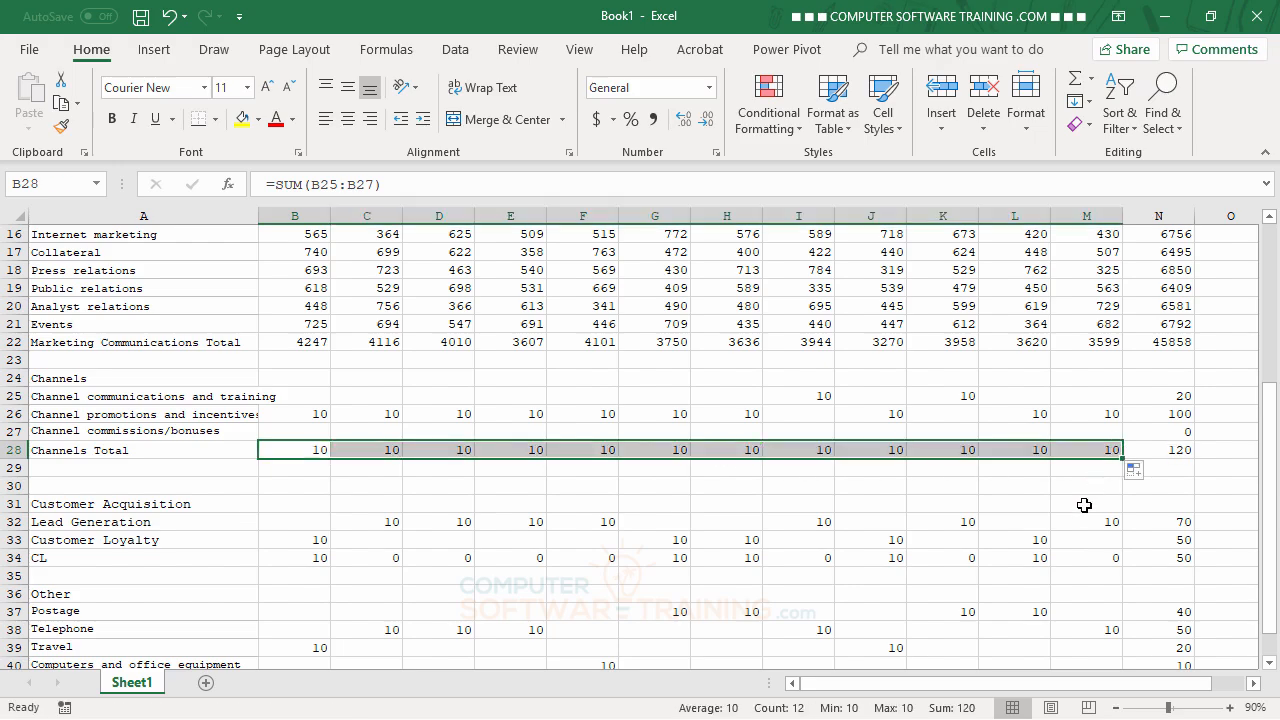
Correct the January CL total in B34 to sum B32:B33, and fill the formula across through December in M34.
left_click(412, 554)
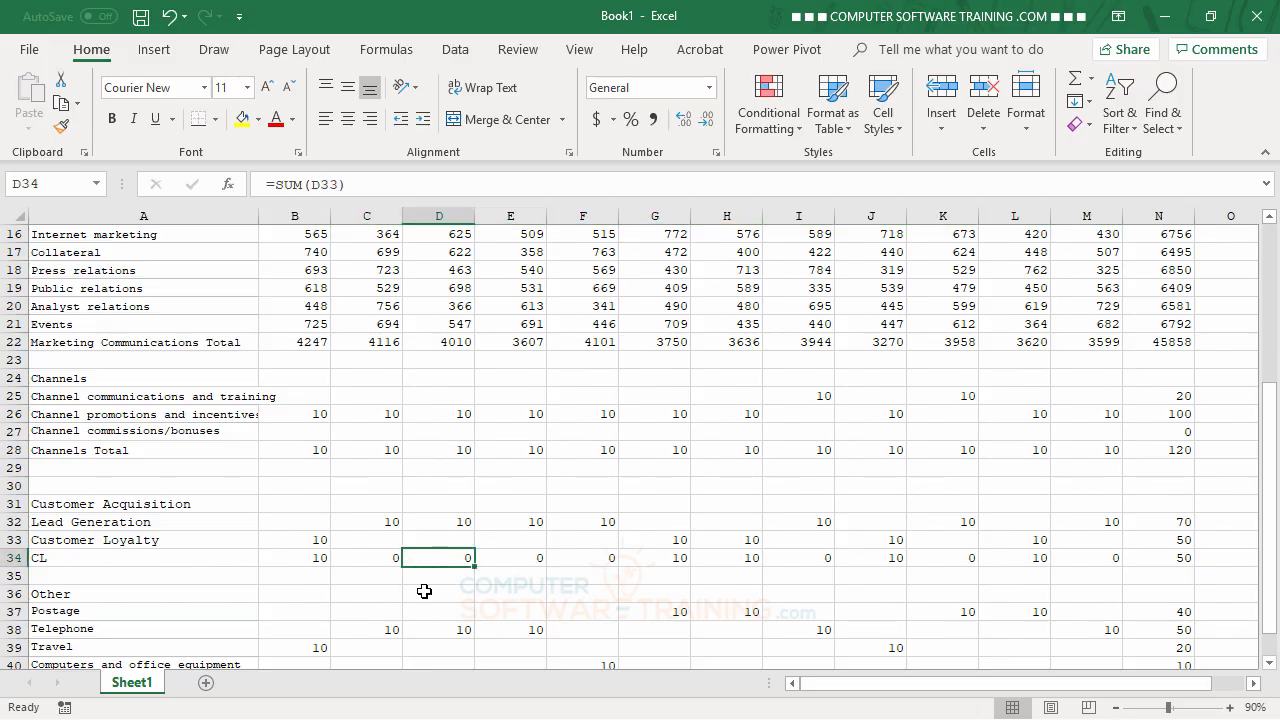
scroll(420, 590, "down", 1)
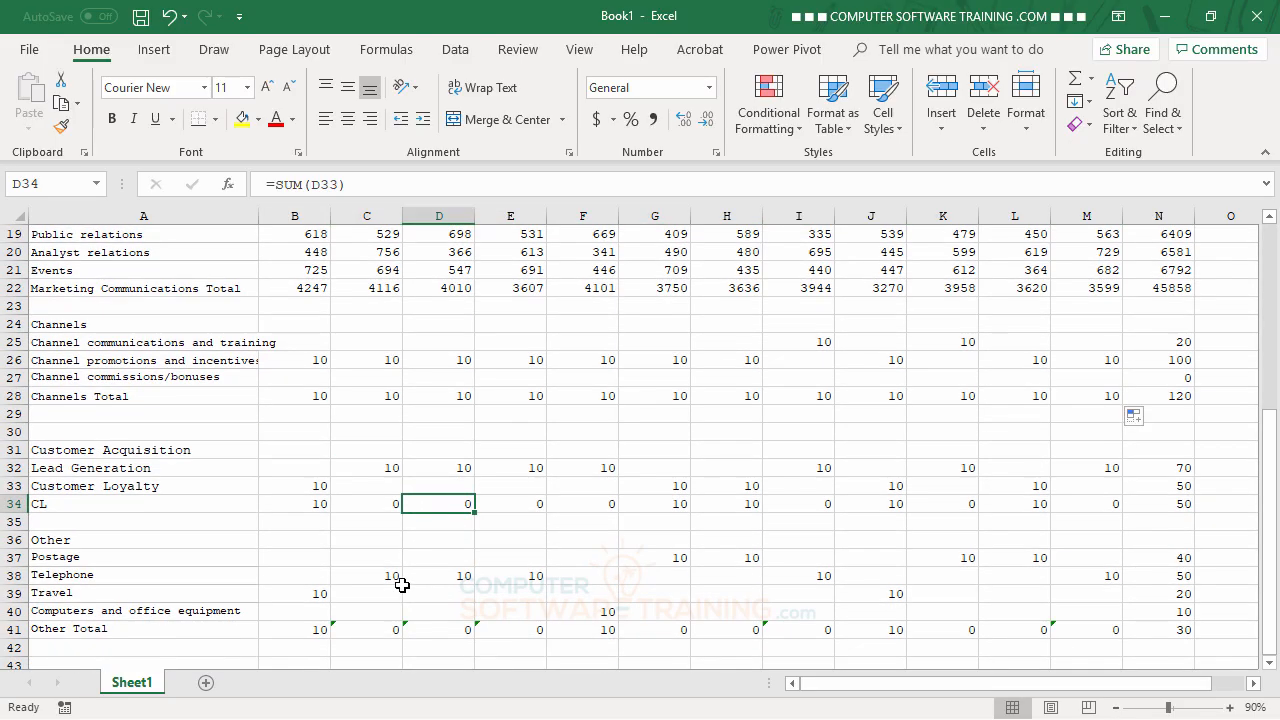
left_click(317, 507)
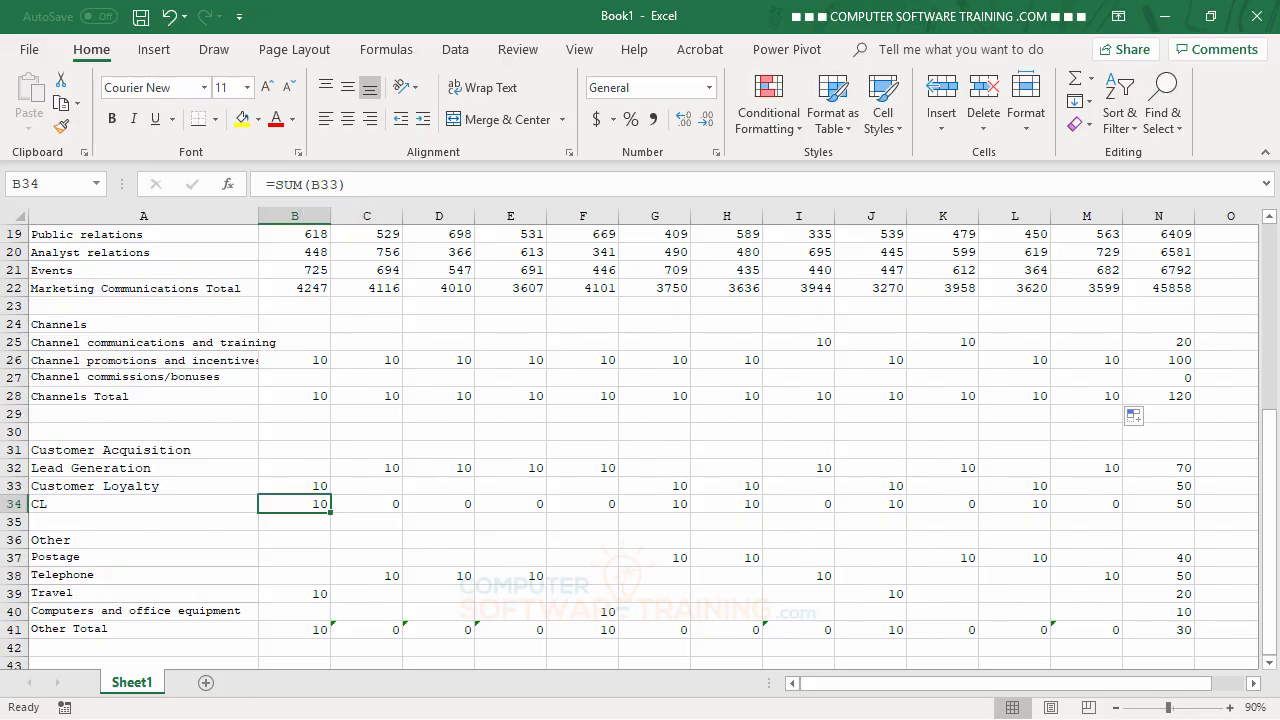
left_click(1078, 86)
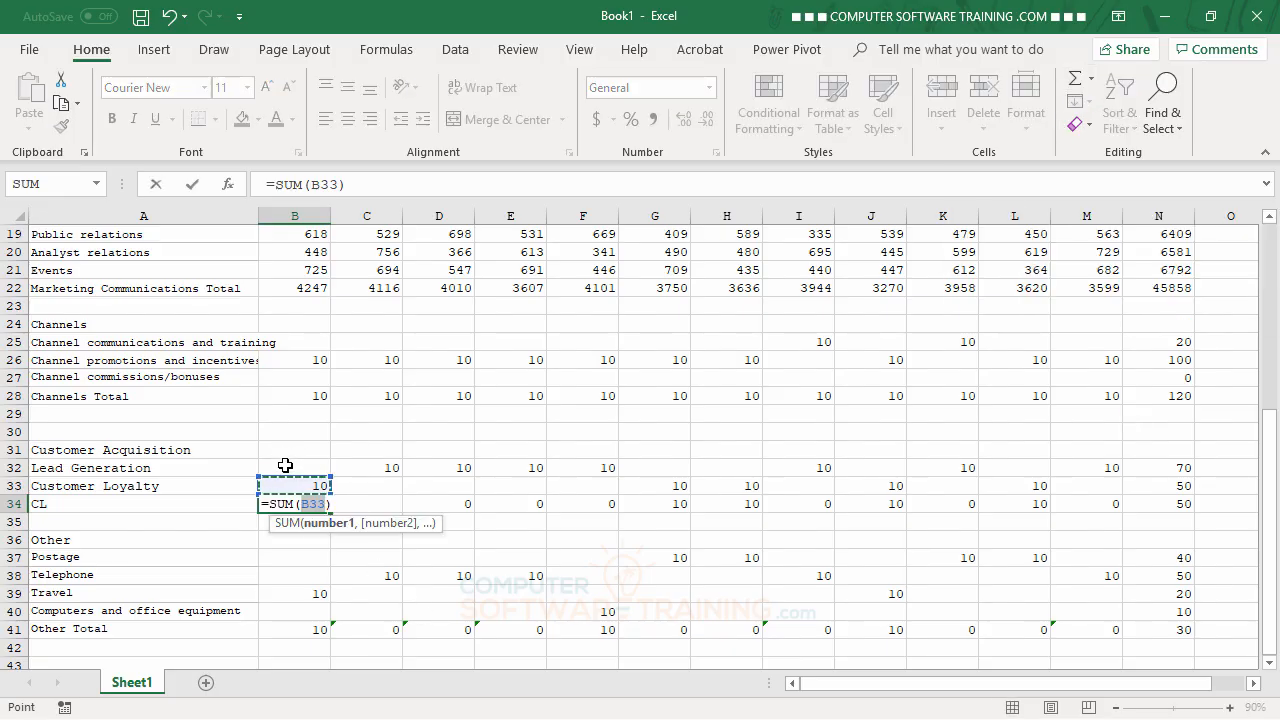
left_click(285, 465)
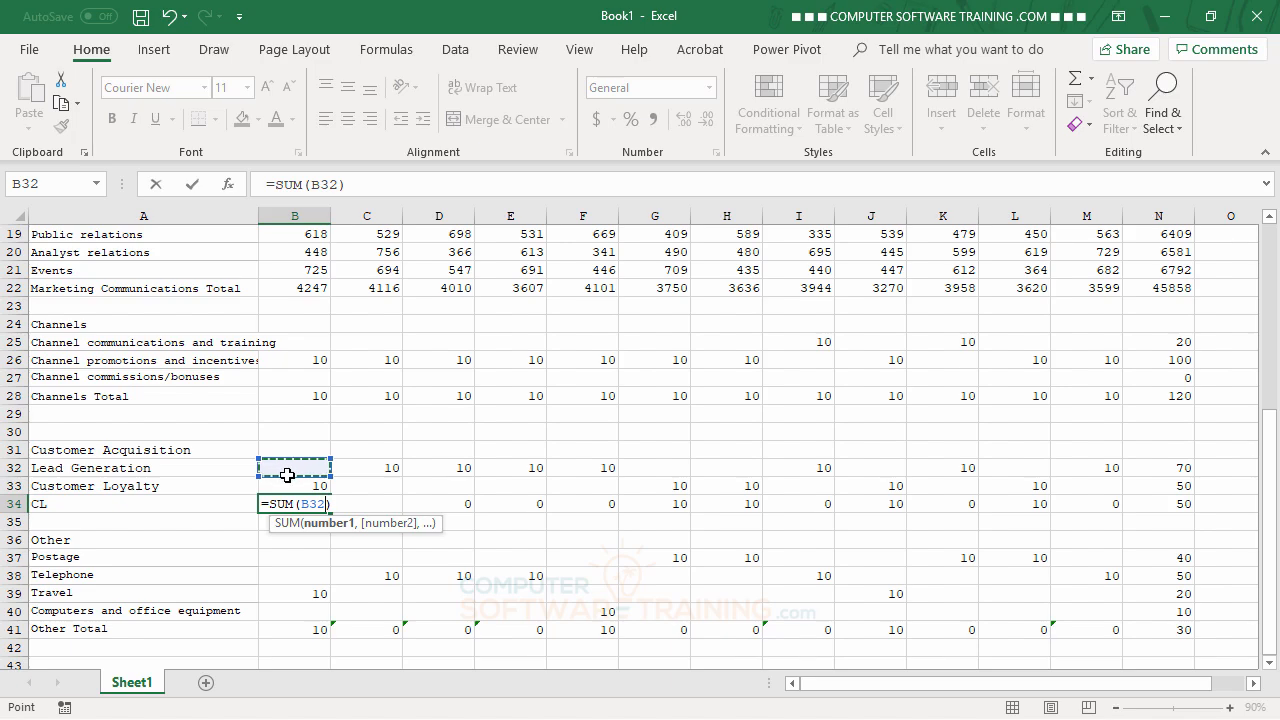
left_click_drag(287, 476, 288, 487)
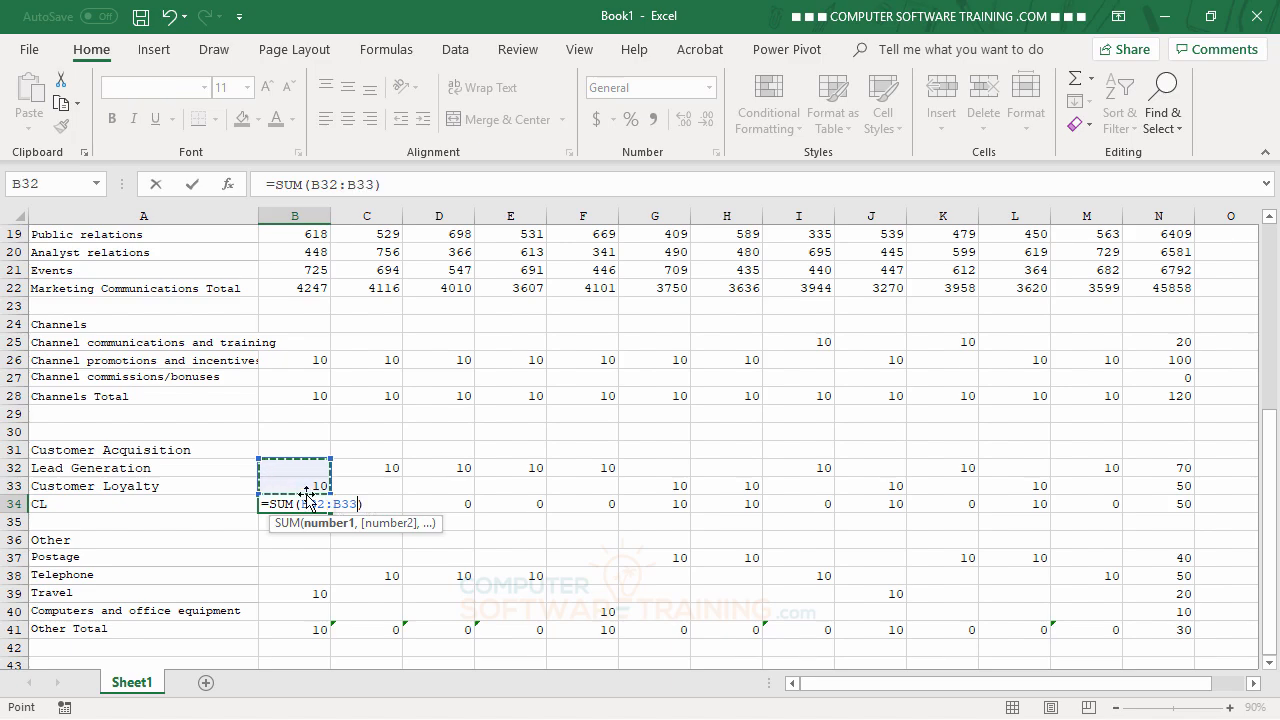
key("Return")
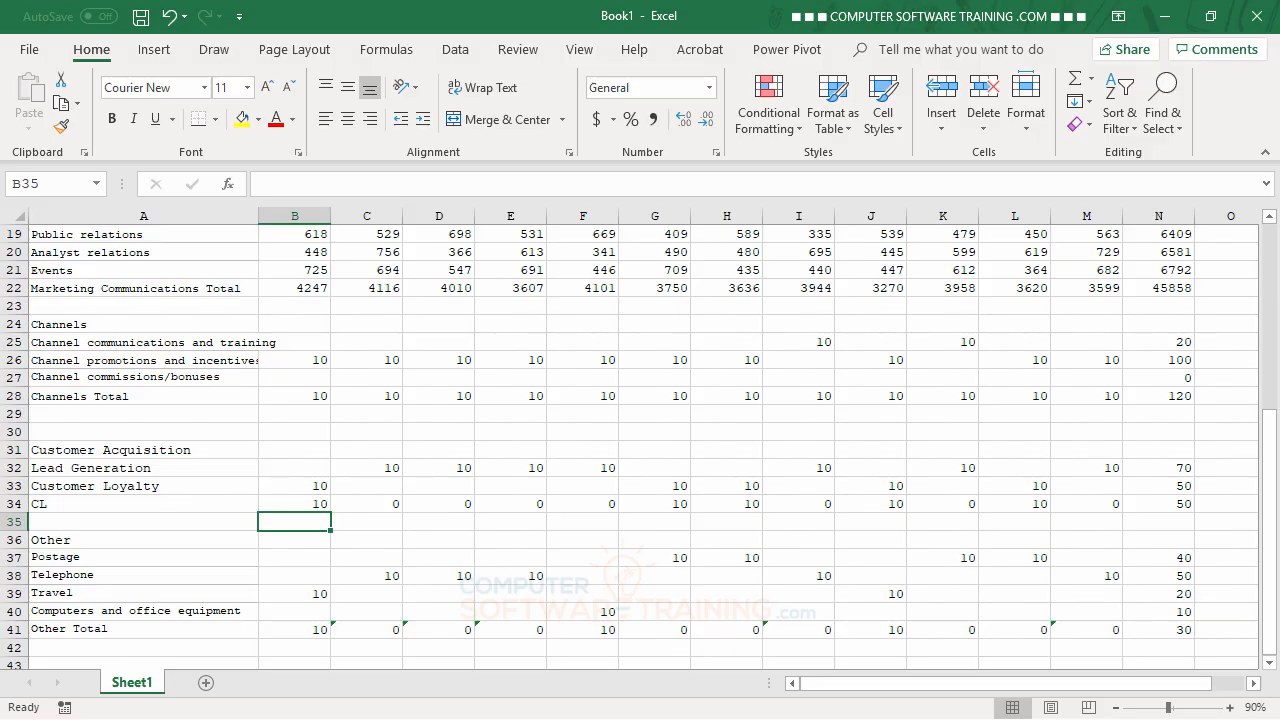
left_click(312, 503)
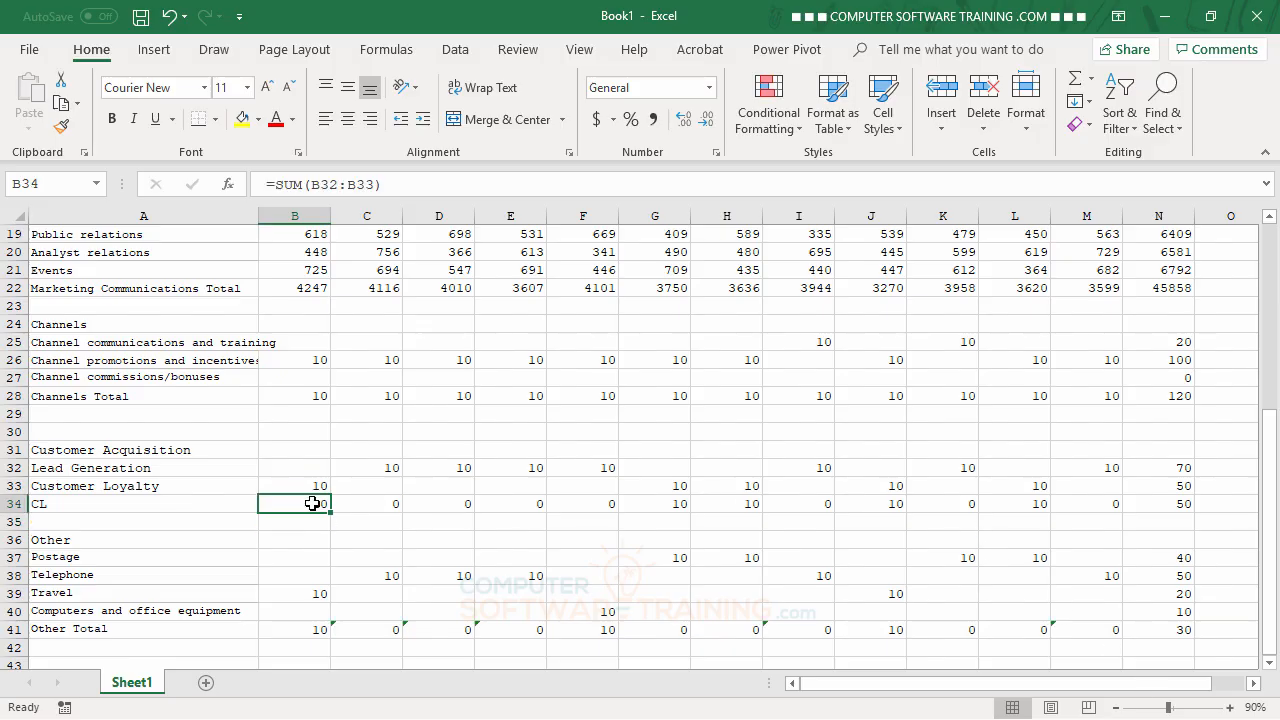
left_click_drag(330, 511, 1134, 526)
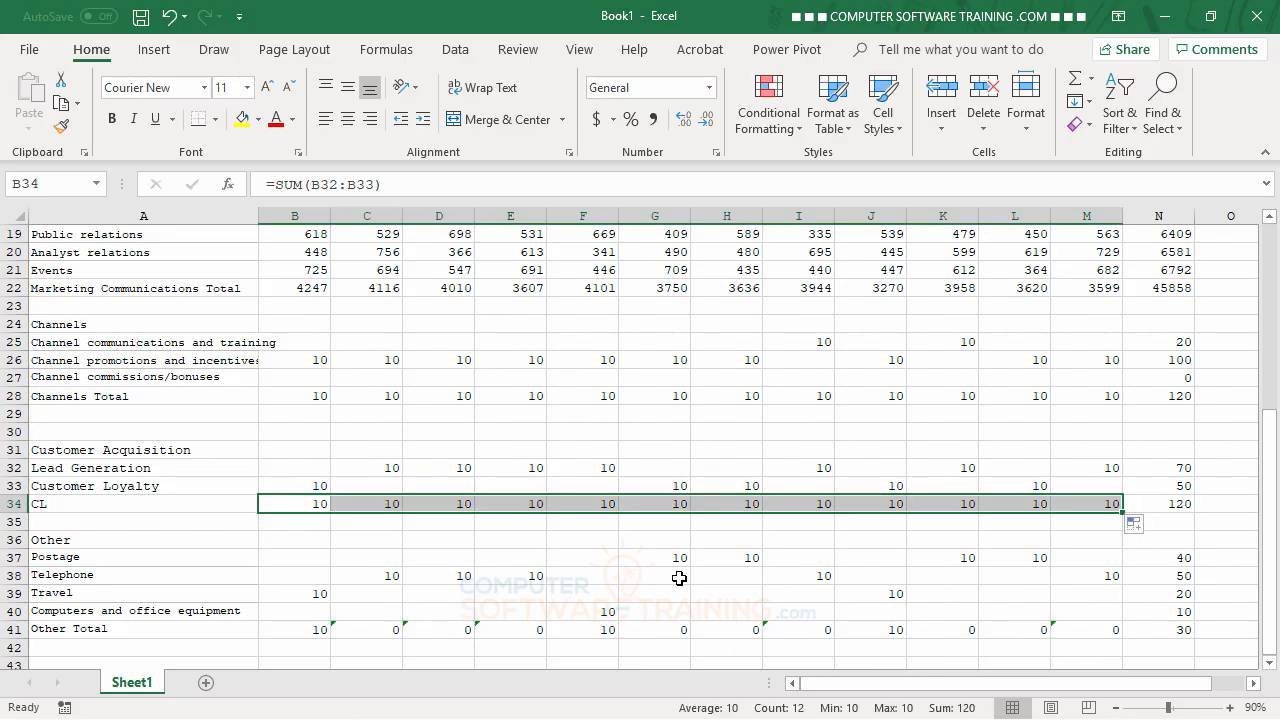
Correct the January Other Total in B41 to sum B37:B40, and fill the formula across through December in M41.
scroll(683, 583, "down", 1)
scroll(683, 583, "down", 1)
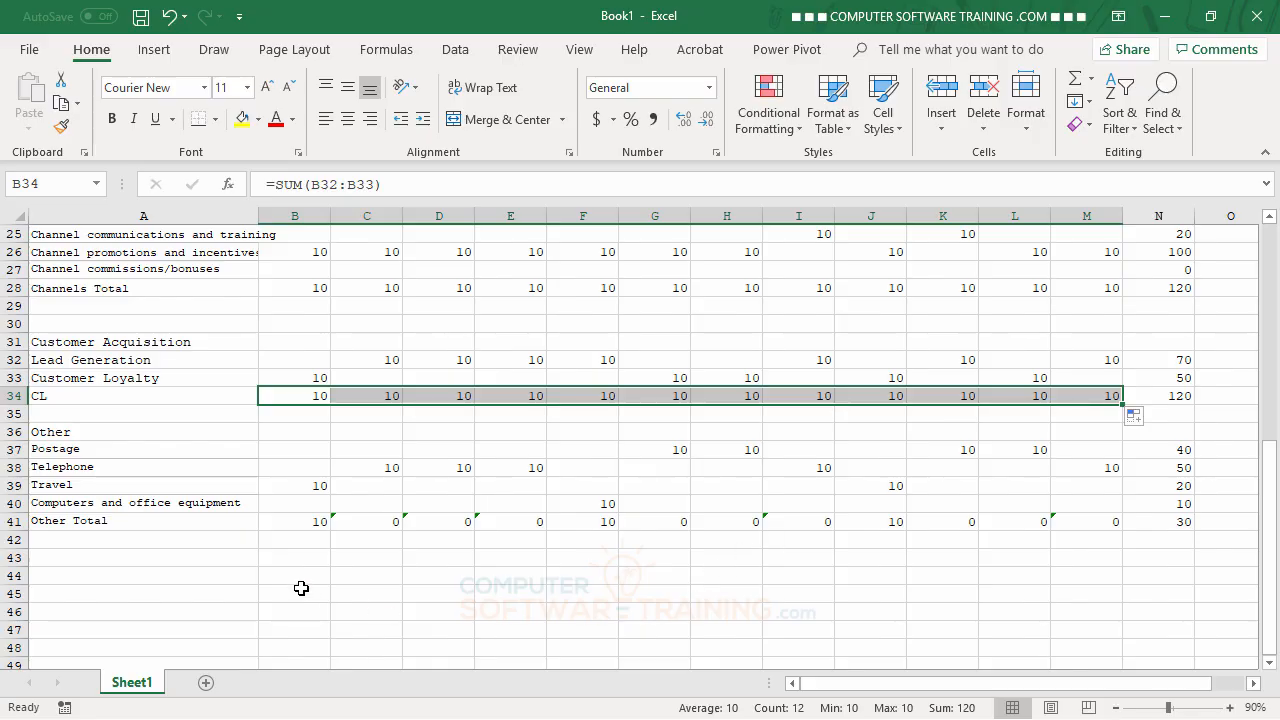
left_click(302, 518)
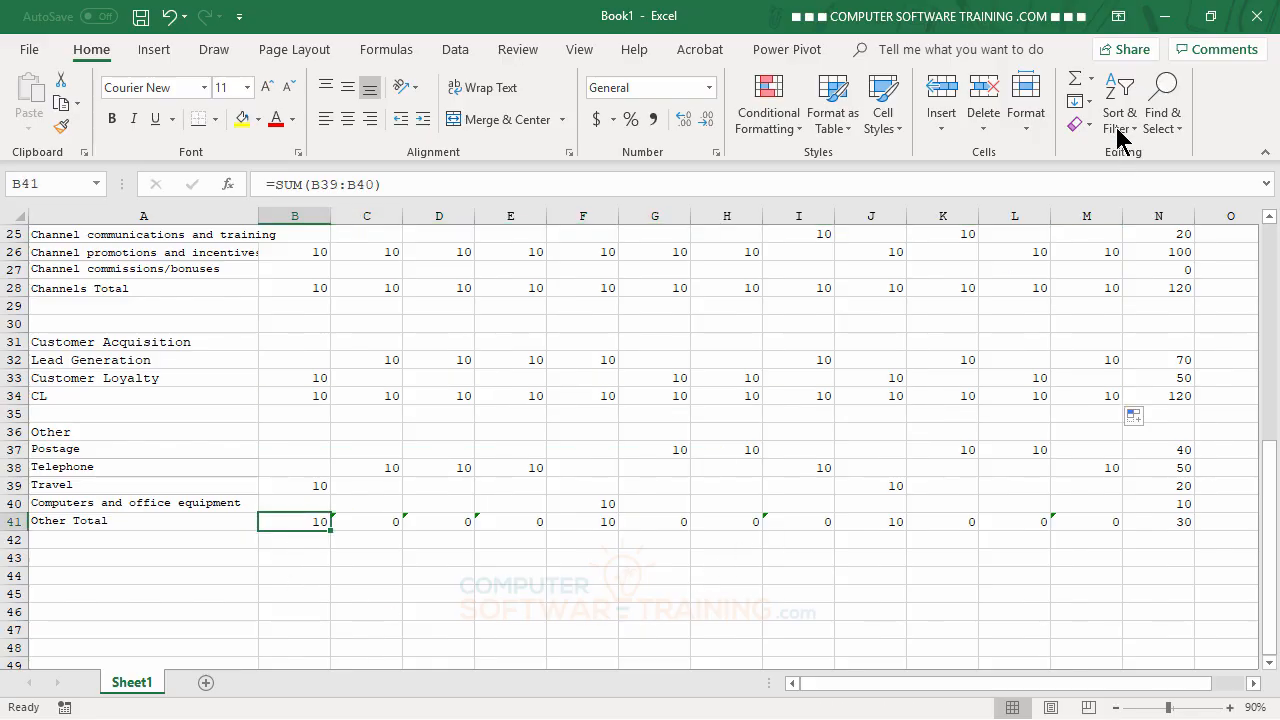
left_click(1076, 86)
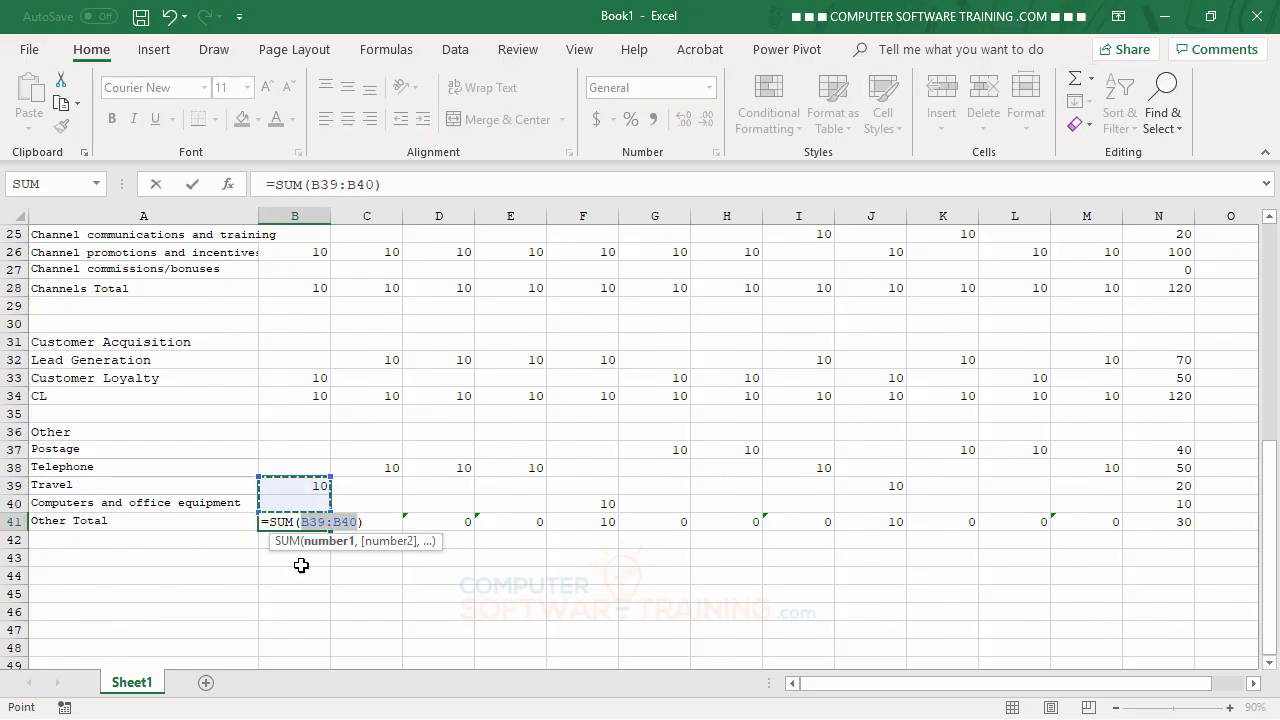
left_click(288, 451)
left_click_drag(288, 451, 298, 503)
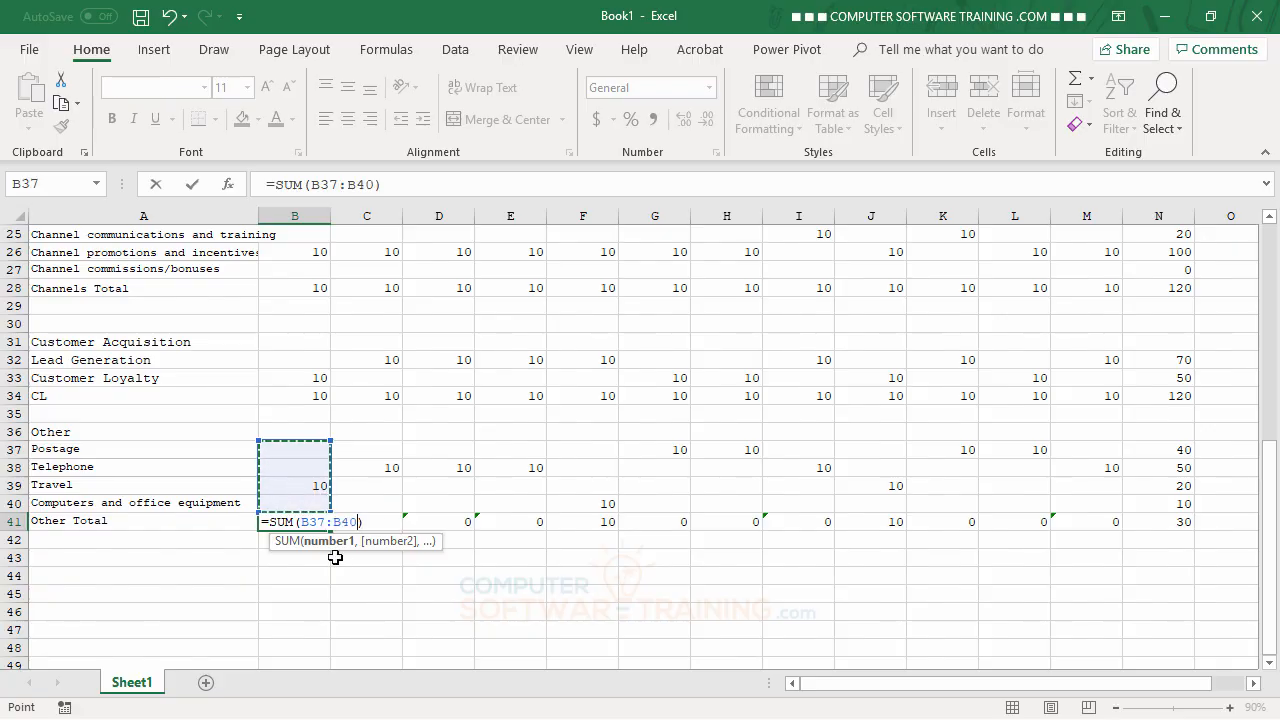
key("Return")
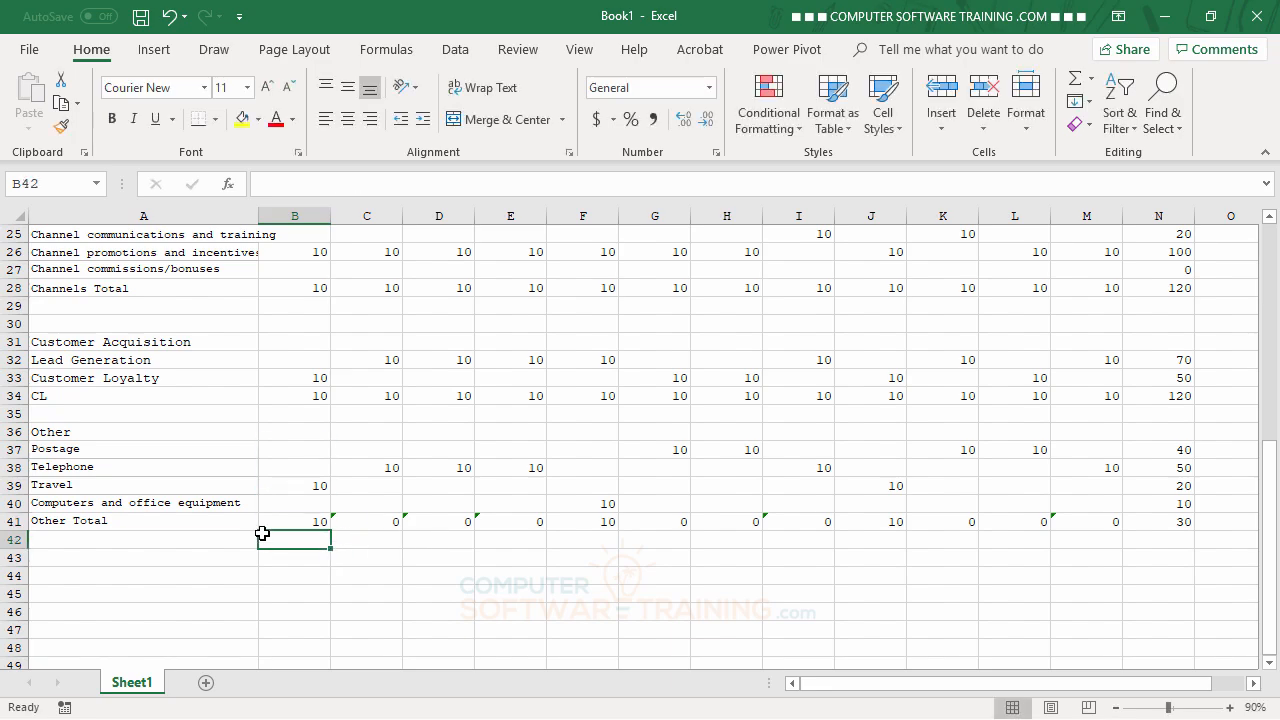
left_click(318, 524)
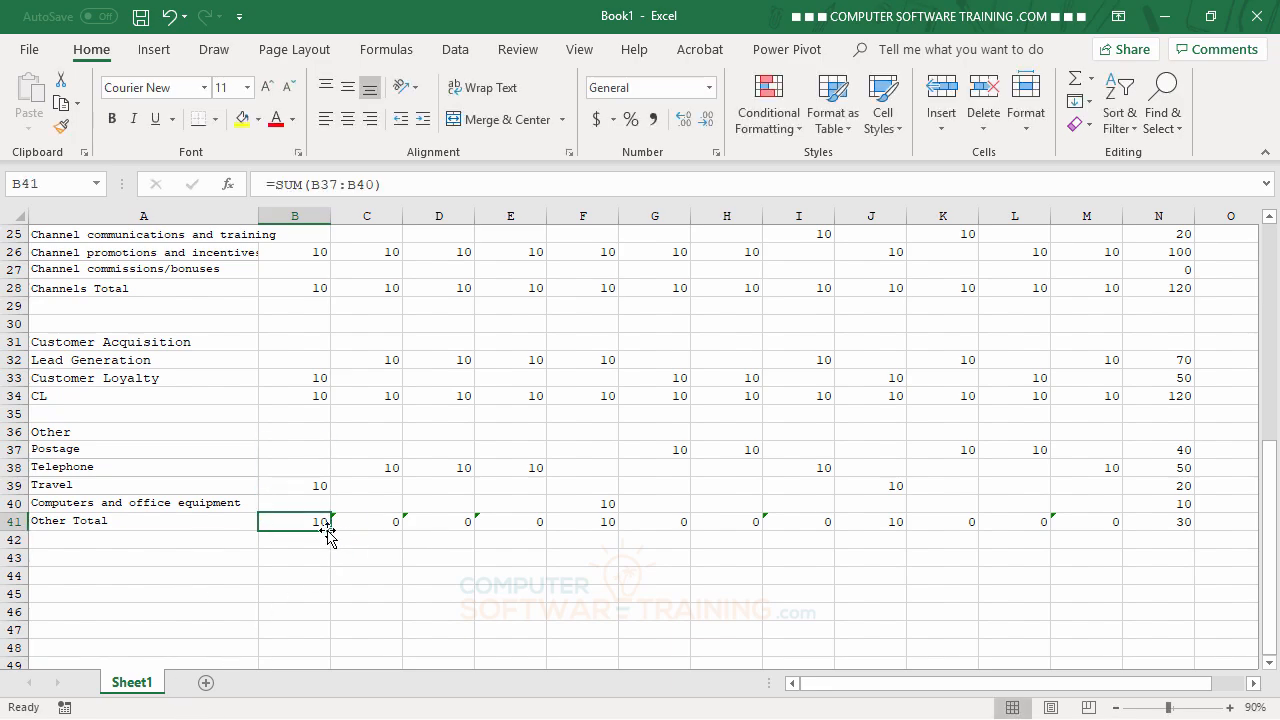
left_click_drag(331, 532, 1114, 546)
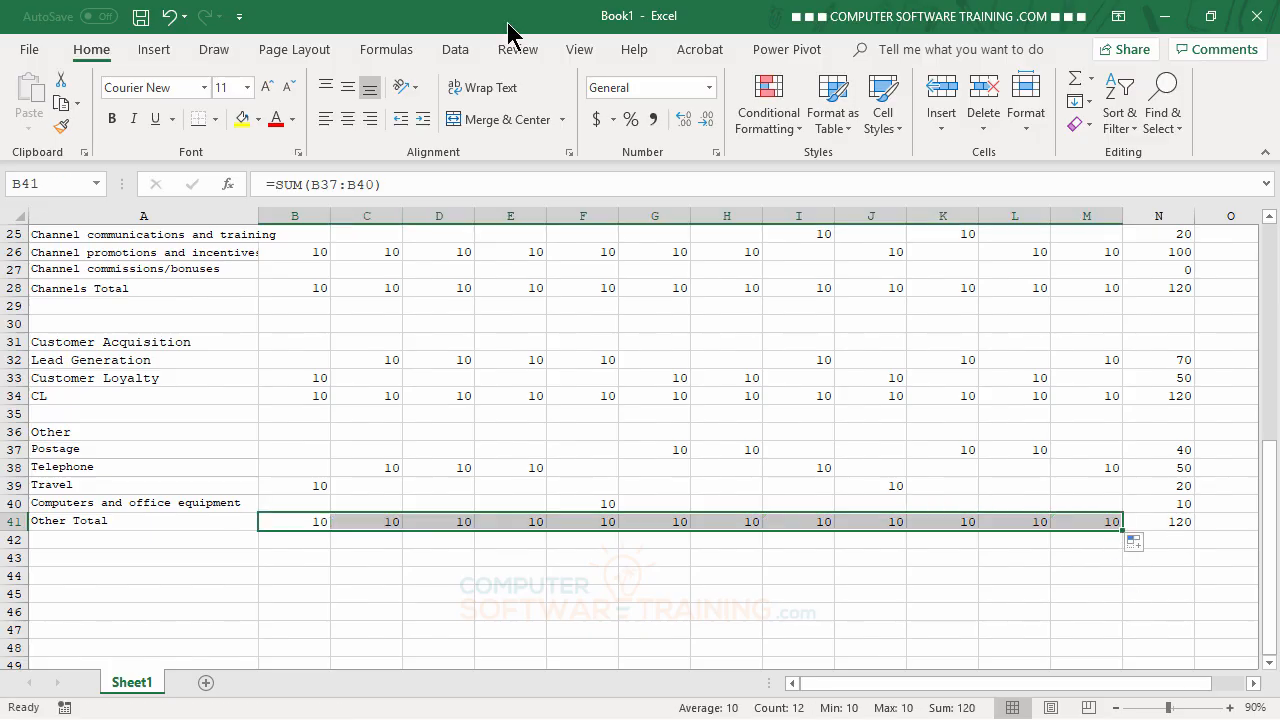
Format all the budget amounts in B4:N41 with the comma style and no decimal places.
scroll(741, 470, "up", 7)
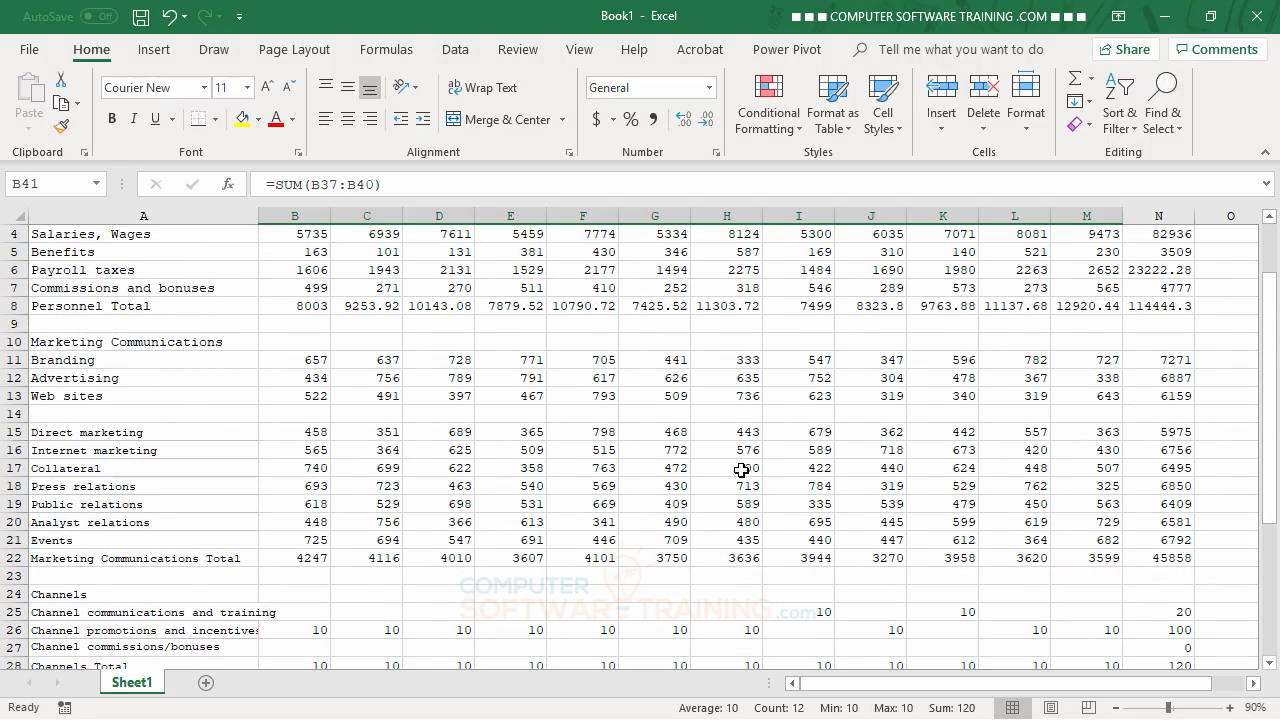
scroll(741, 470, "up", 1)
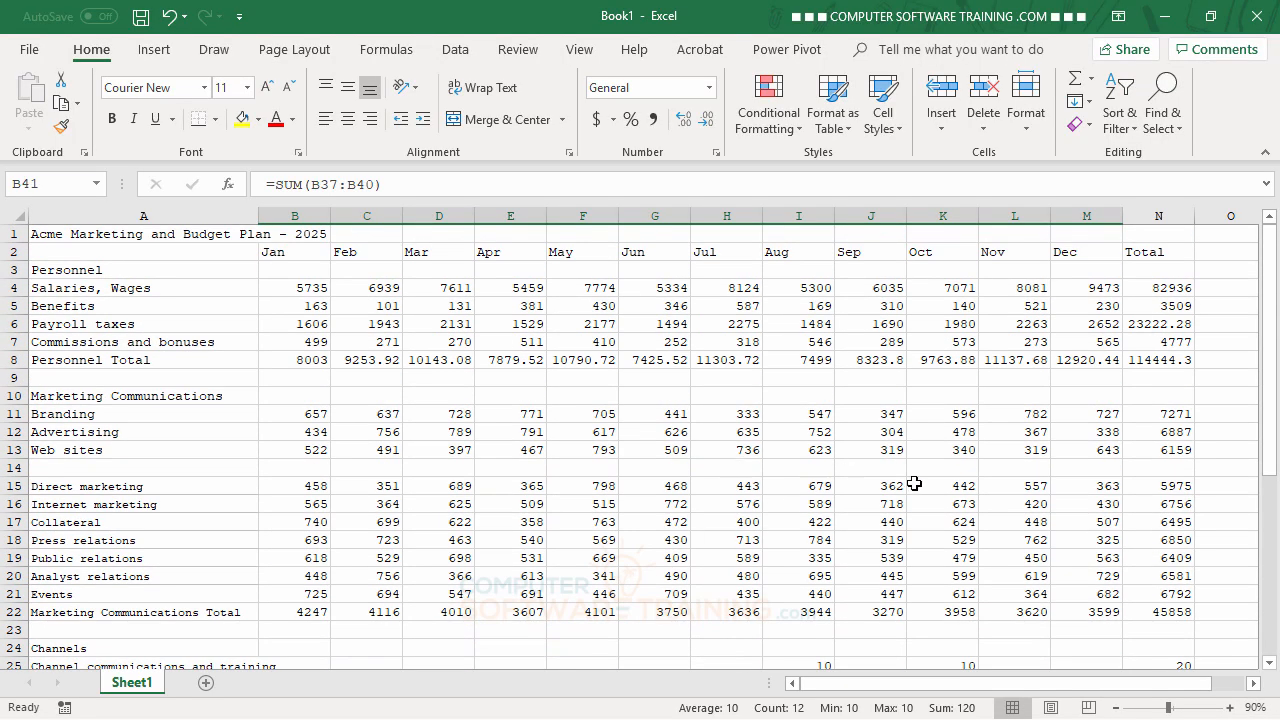
left_click(290, 288)
left_click_drag(353, 288, 1163, 594)
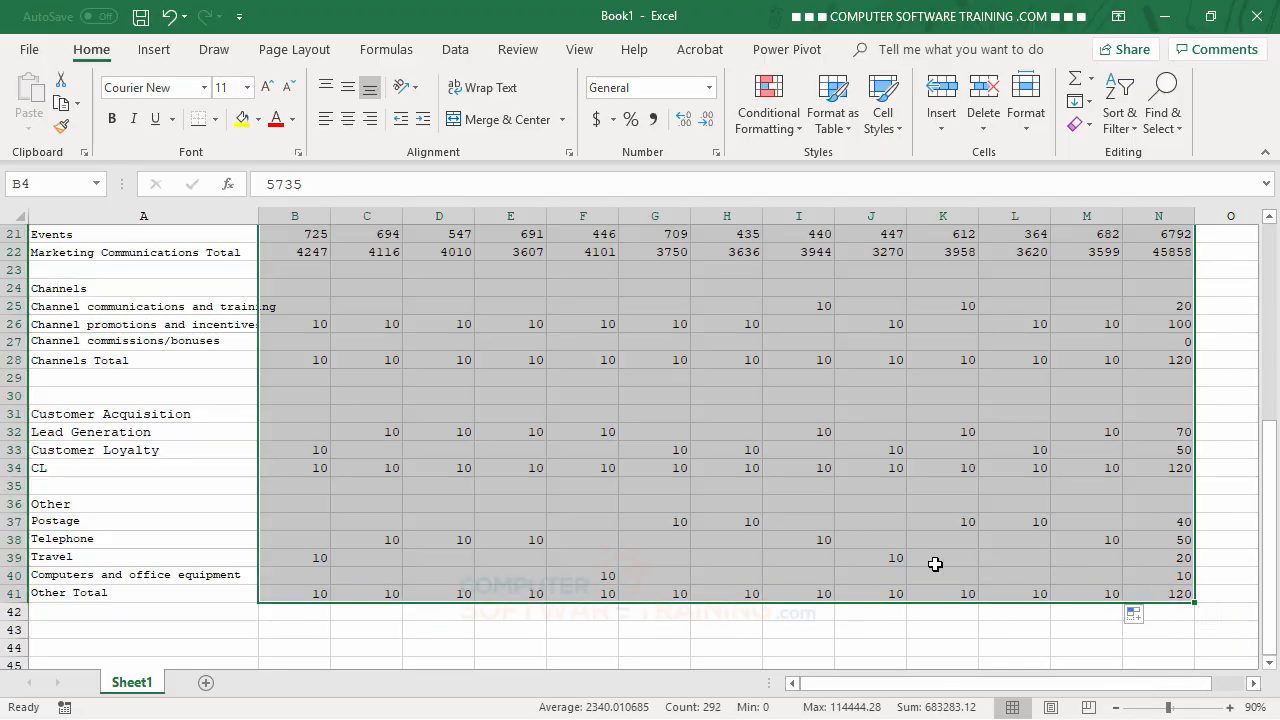
scroll(896, 557, "up", 4)
scroll(896, 557, "up", 3)
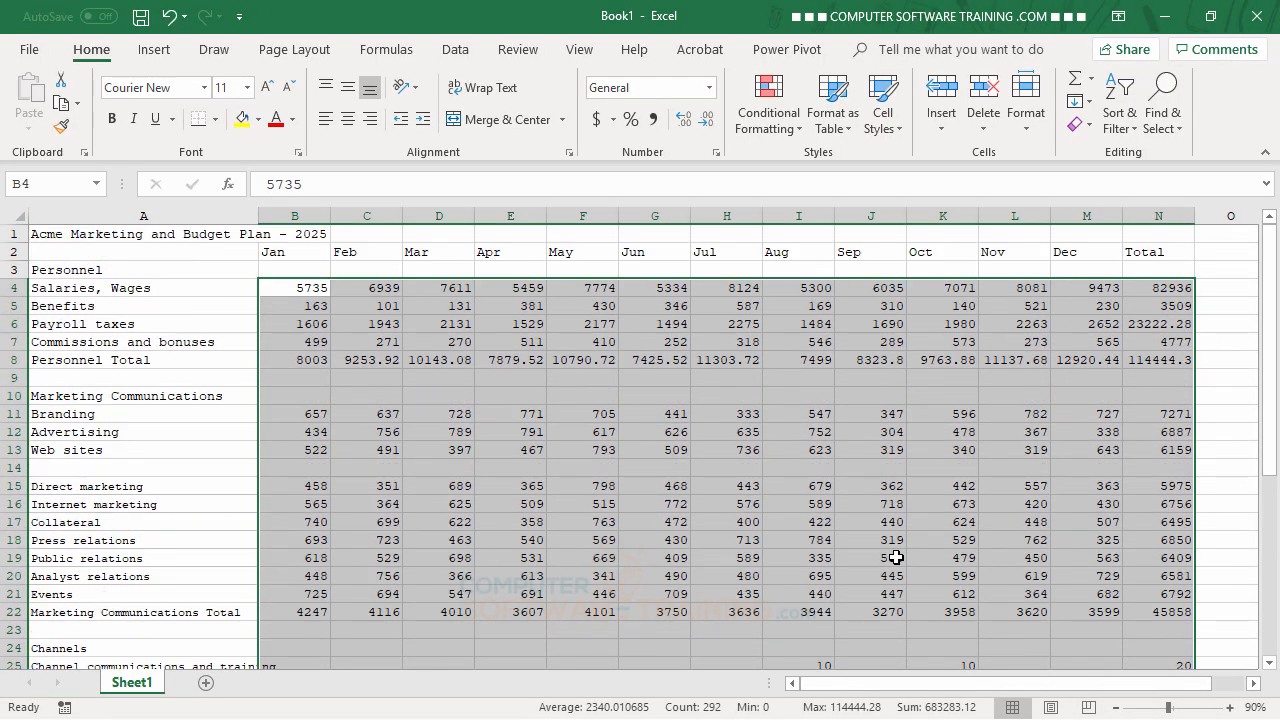
left_click(654, 118)
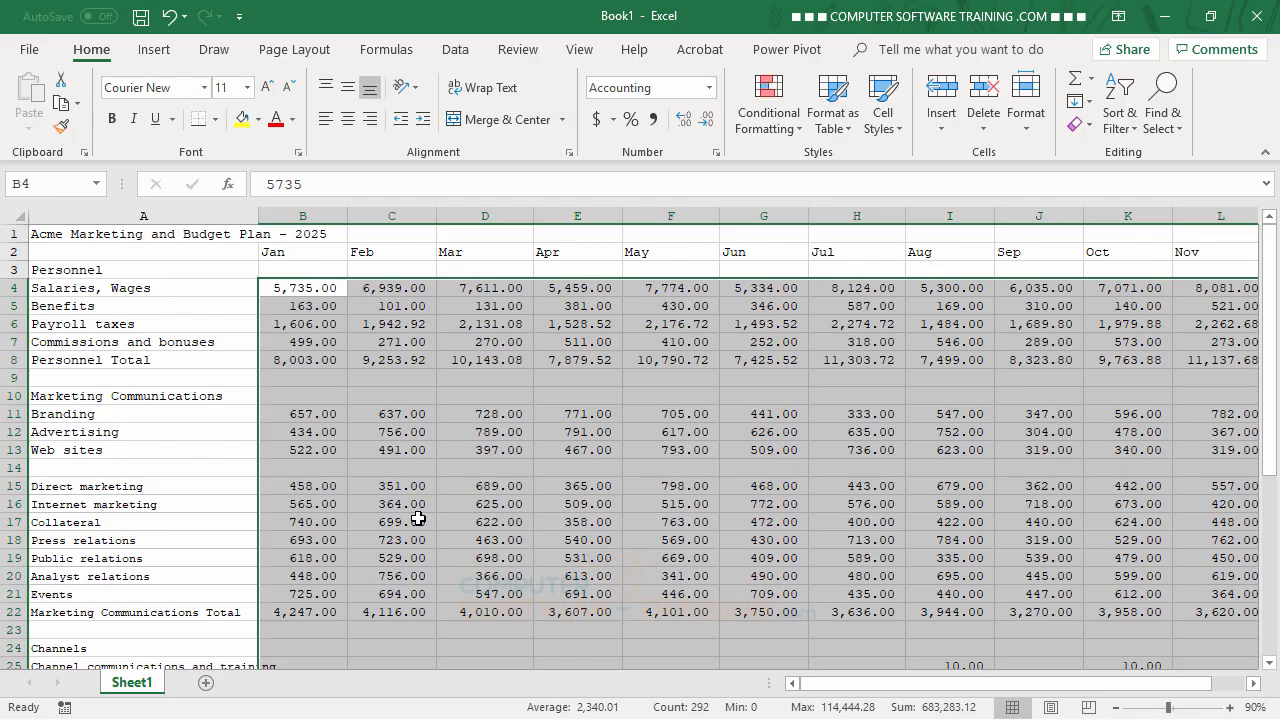
left_click(707, 124)
left_click(707, 124)
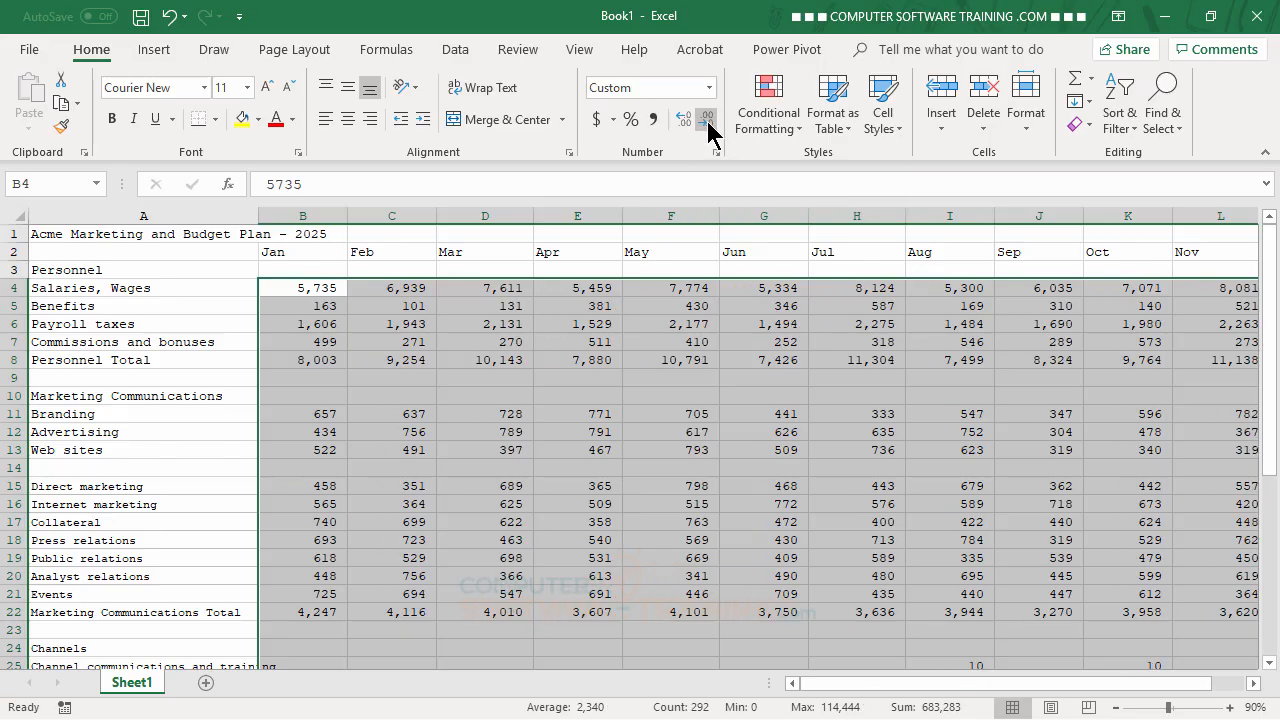
left_click(77, 236)
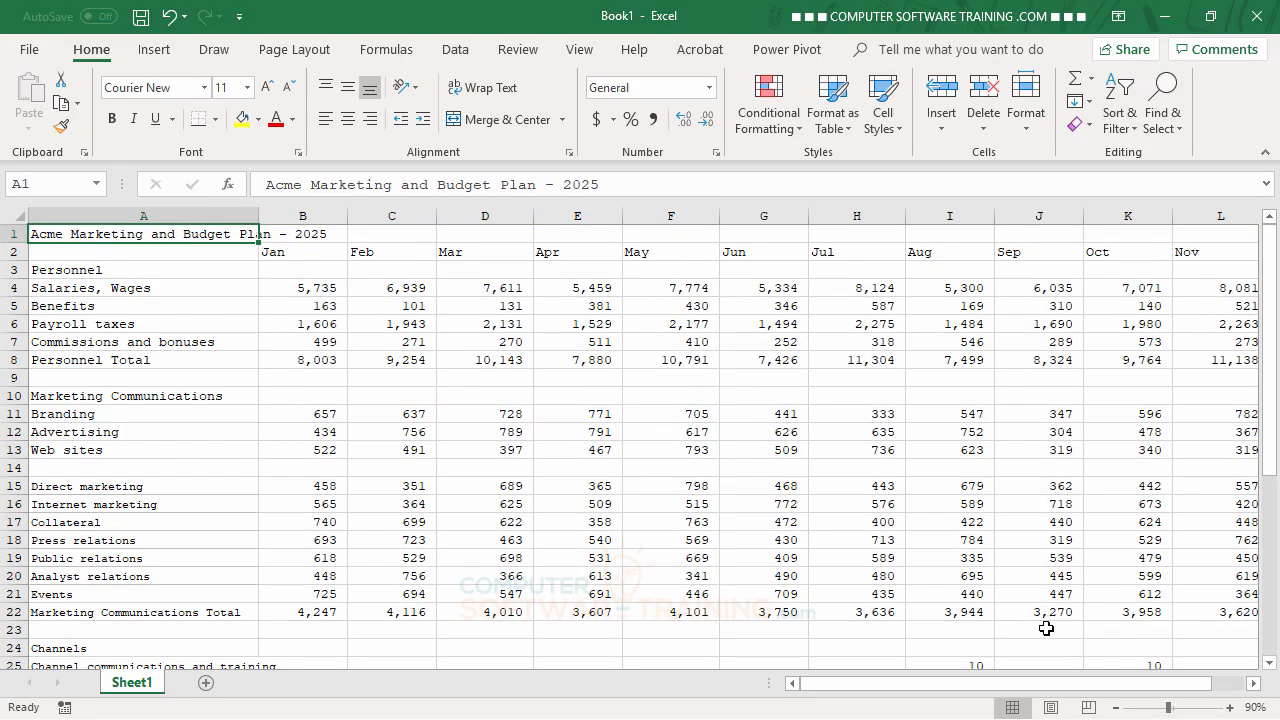
Format the Personnel Total row in B8:N8 as dollar accounting amounts with no decimal places.
left_click(1116, 707)
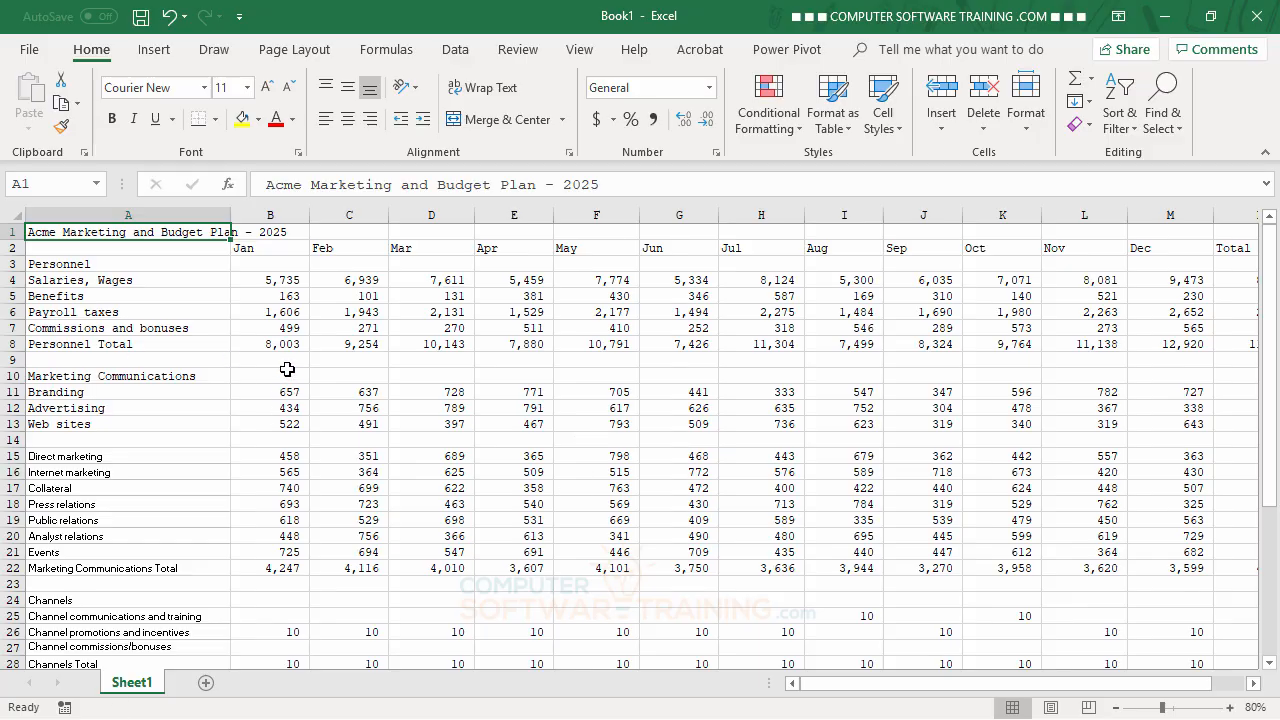
left_click_drag(272, 343, 1055, 344)
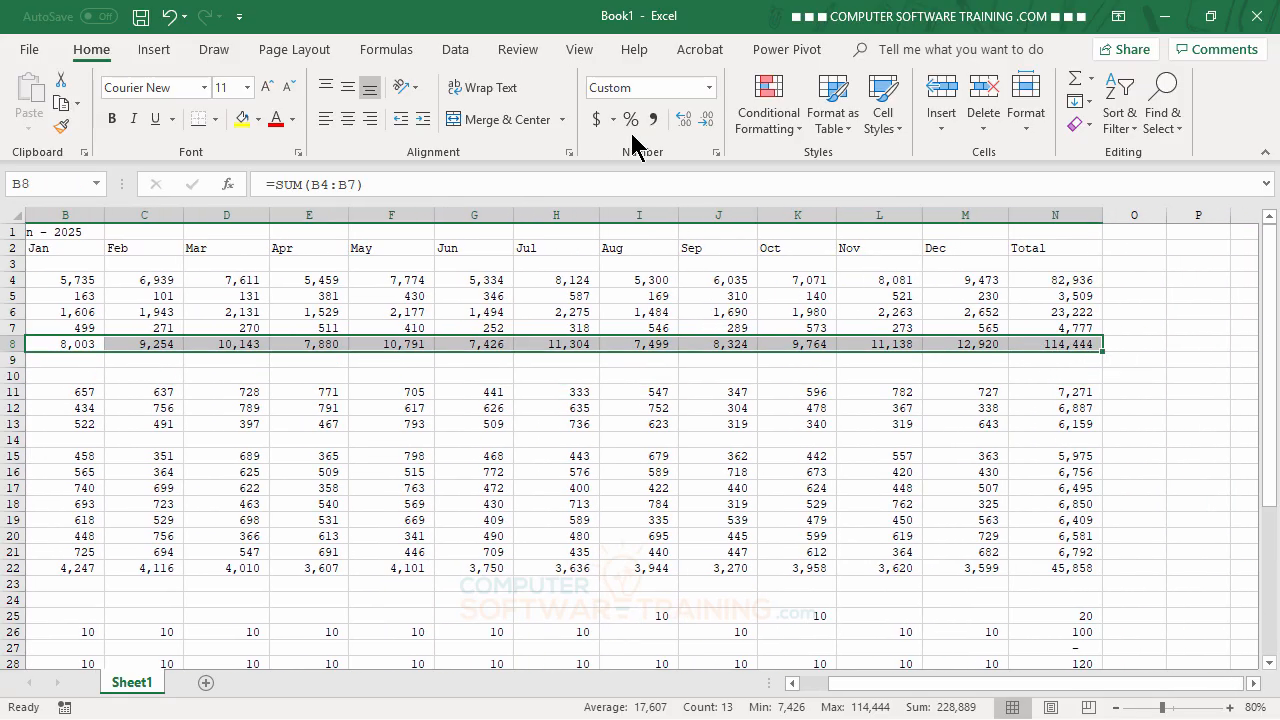
left_click(600, 122)
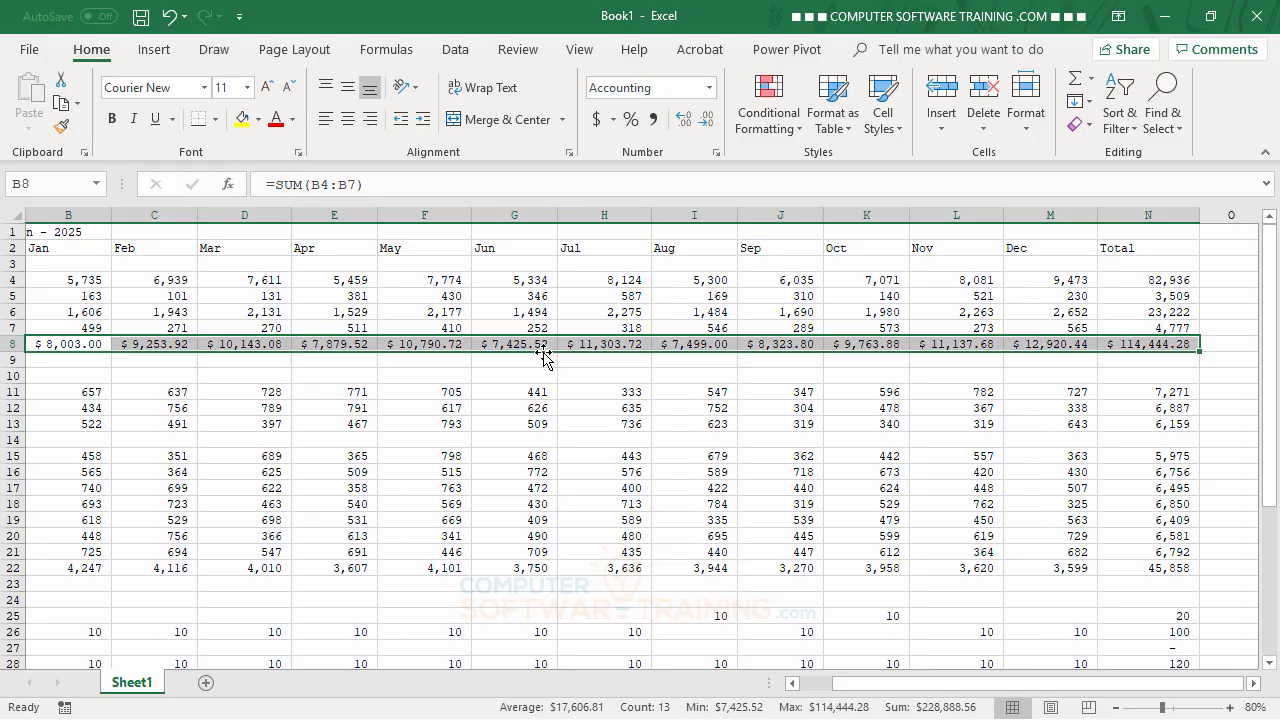
left_click(707, 119)
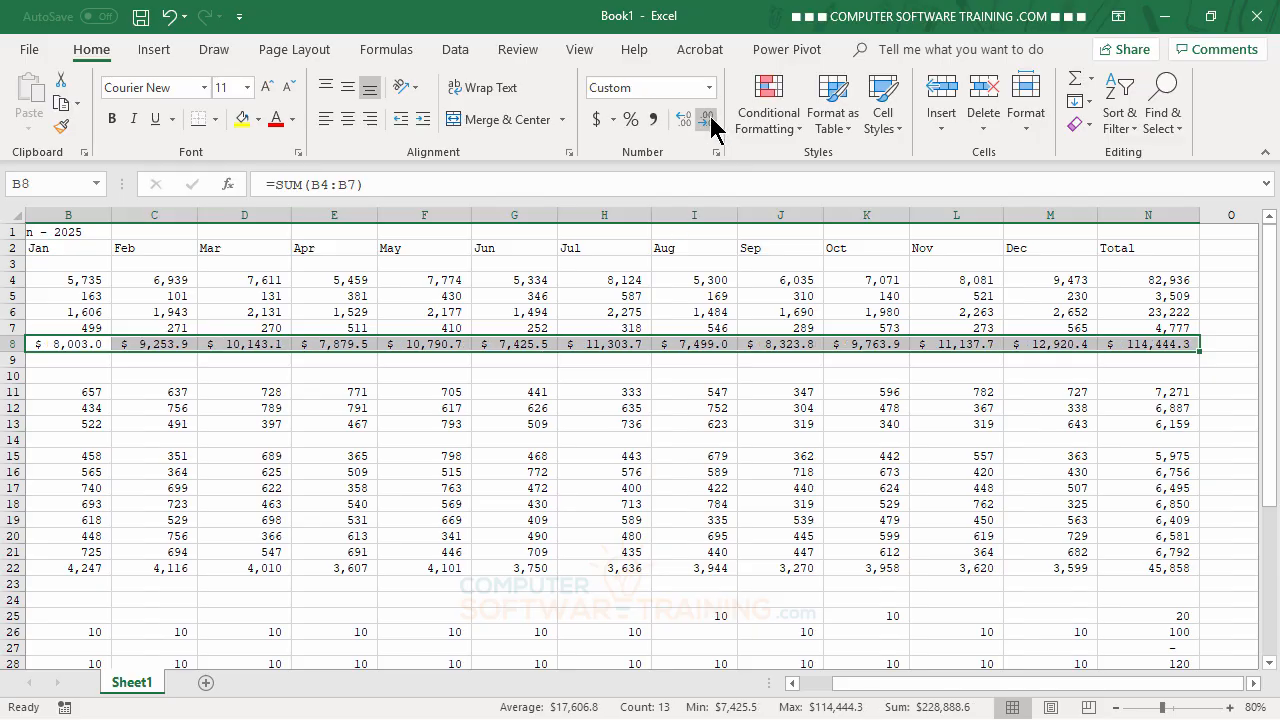
left_click(711, 124)
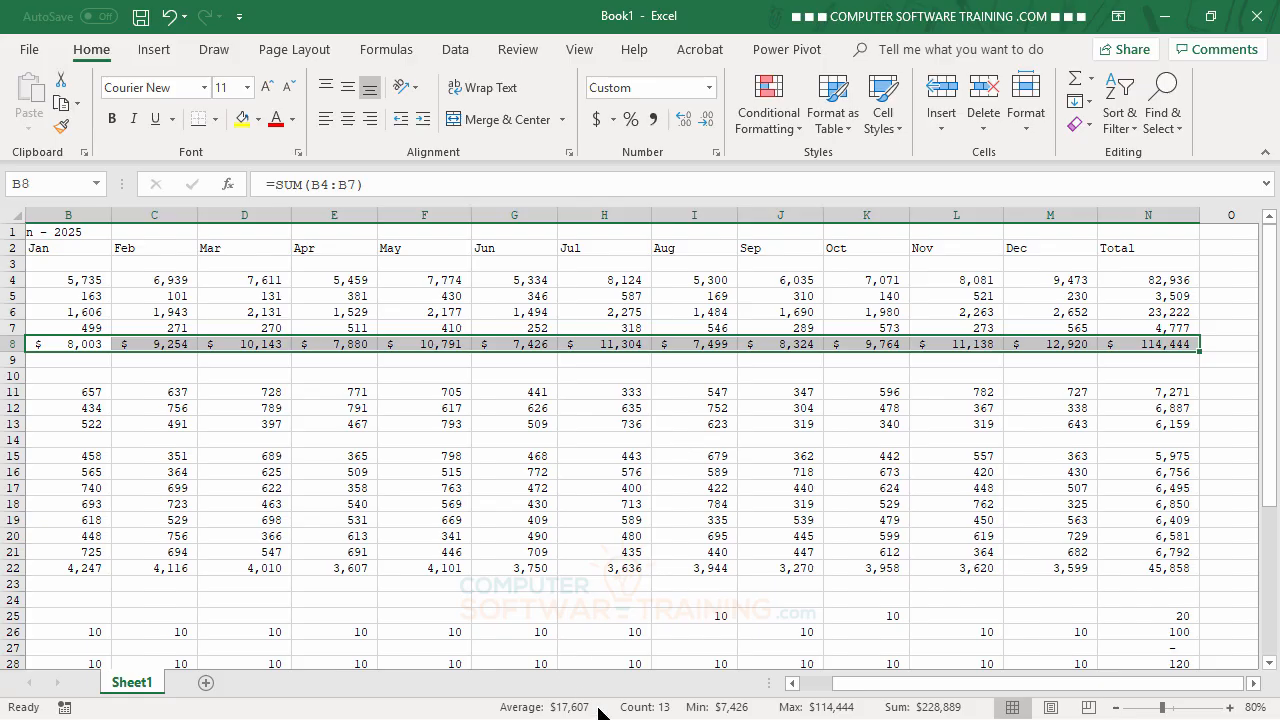
Format the Marketing Communications Total amounts in B22:N22 as dollar accounting values with no decimal places.
left_click_drag(937, 688, 820, 686)
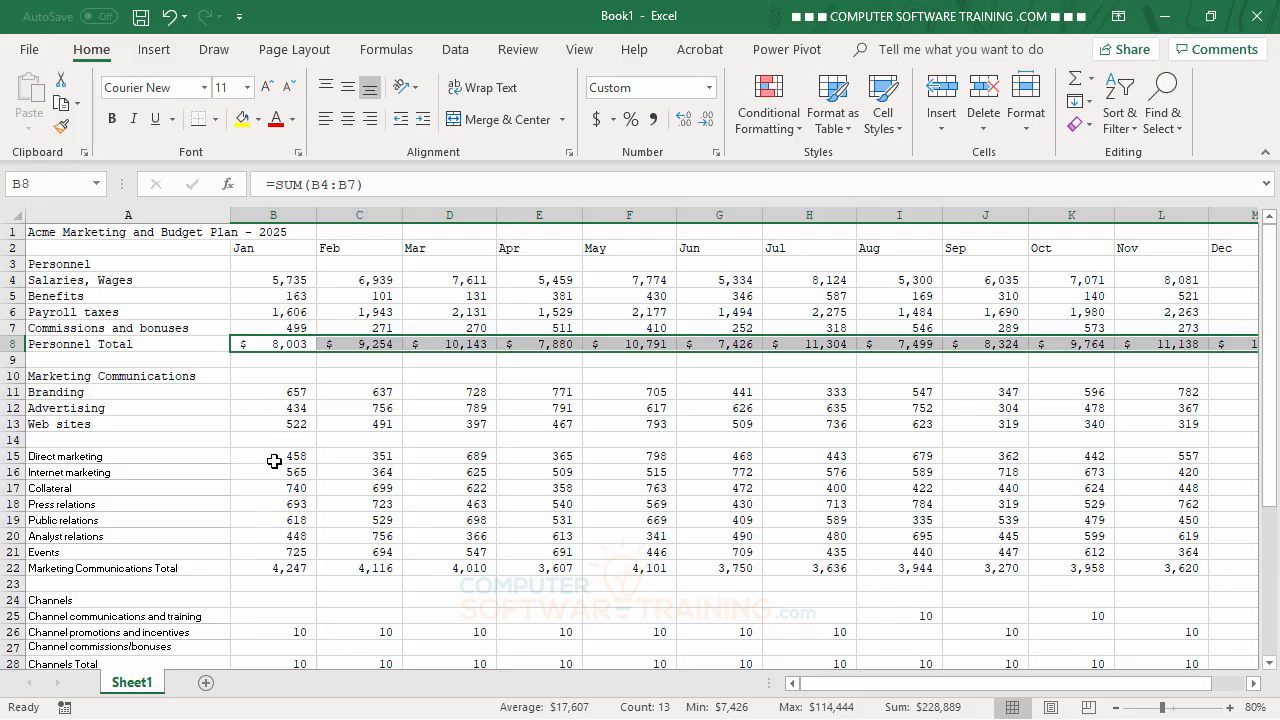
left_click(283, 580)
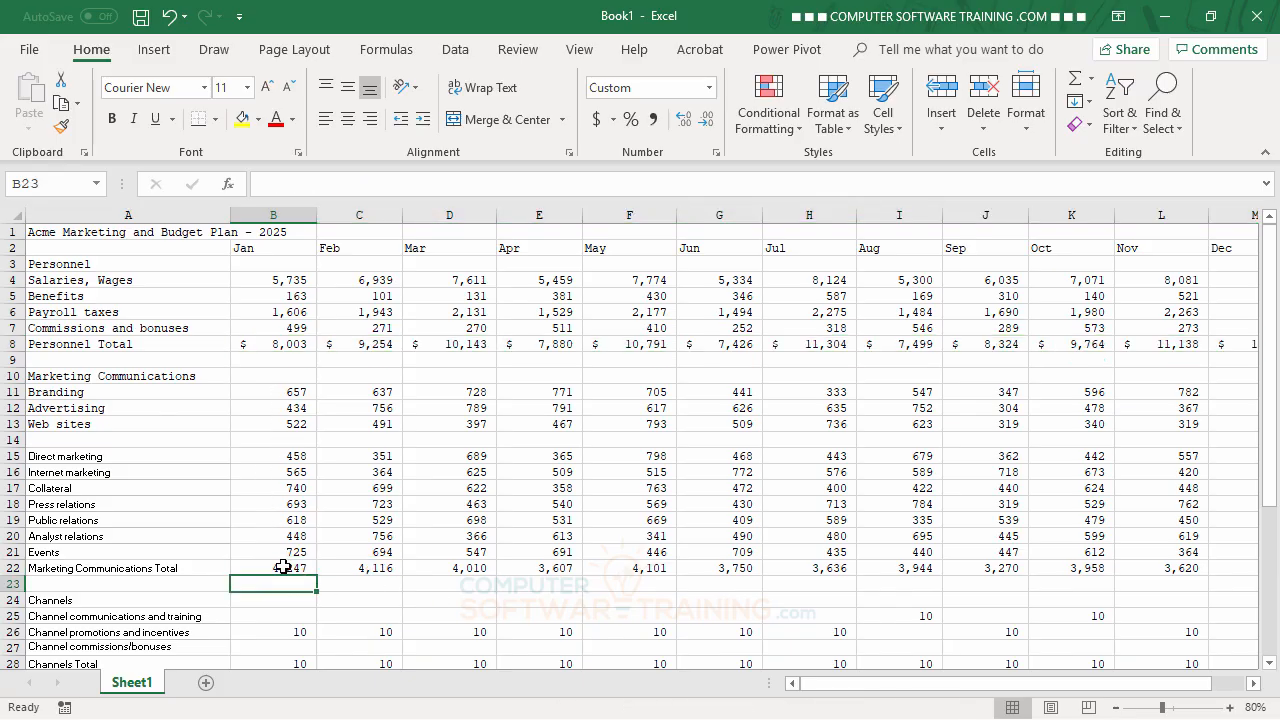
left_click_drag(283, 568, 1050, 566)
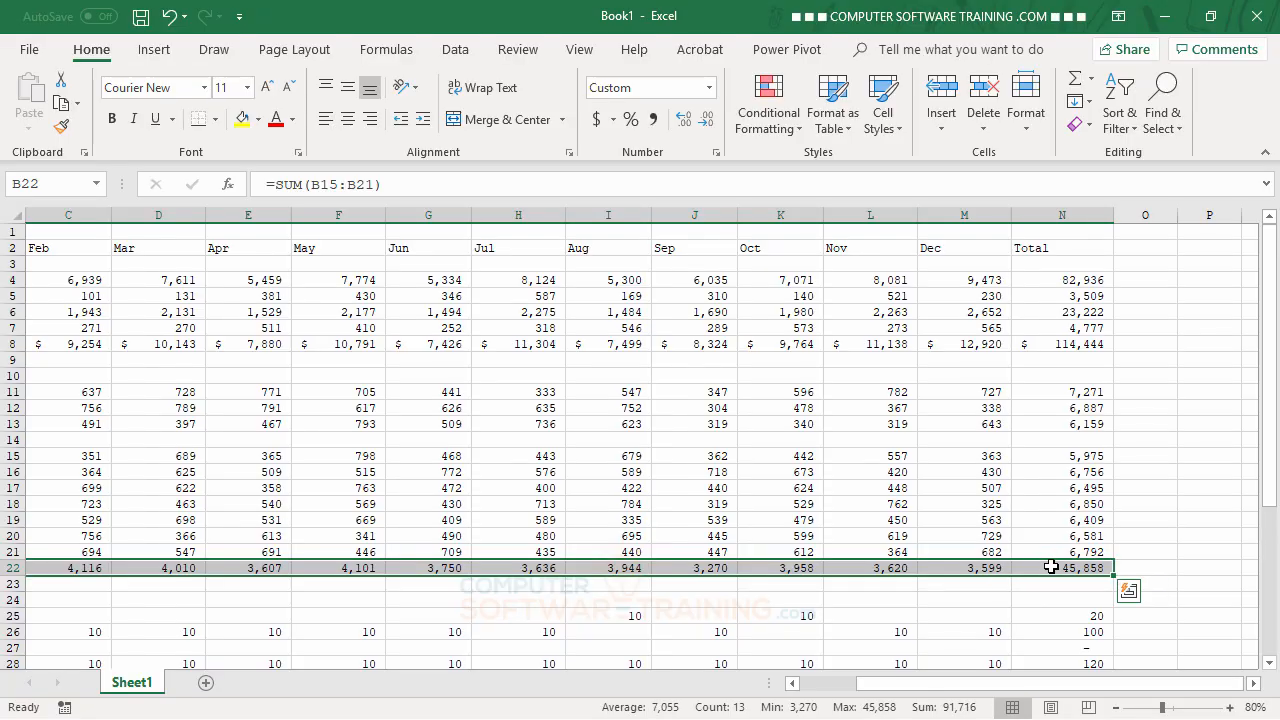
left_click(597, 119)
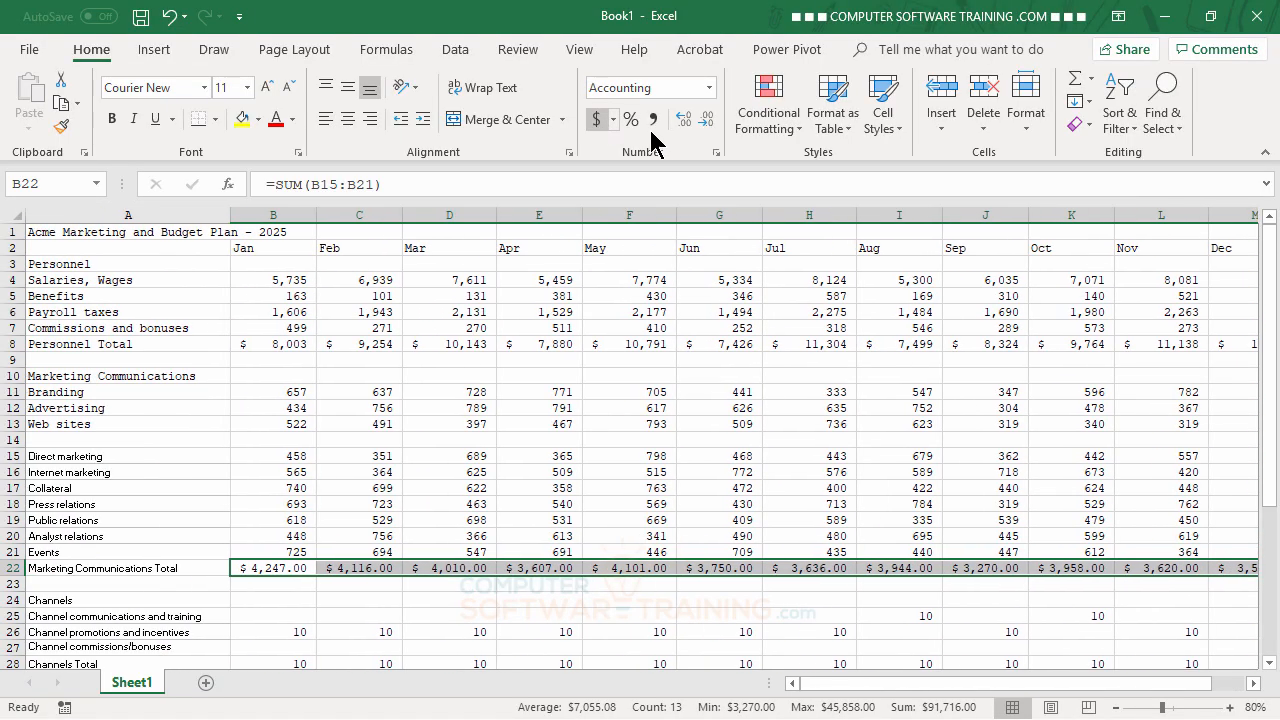
left_click(714, 124)
left_click(714, 124)
Format the Channels Total amounts in B28:N28 as dollar accounting values with no decimal places.
scroll(713, 400, "down", 2)
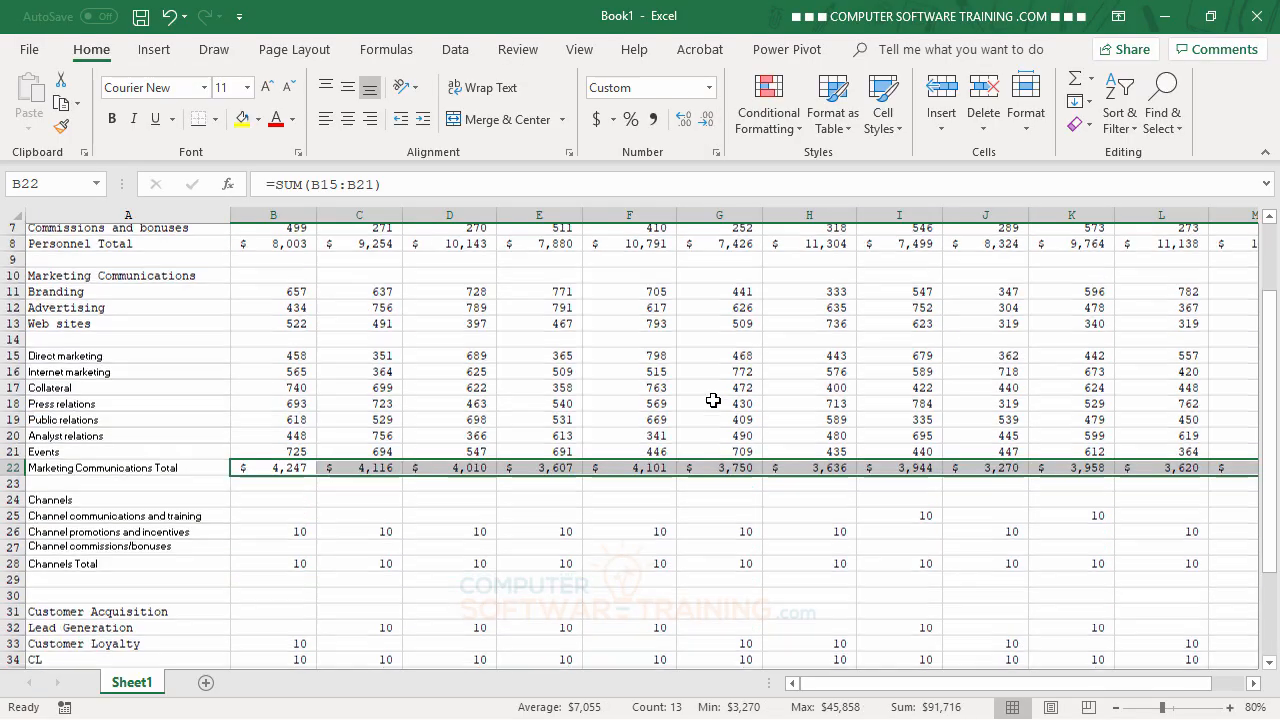
scroll(713, 400, "down", 3)
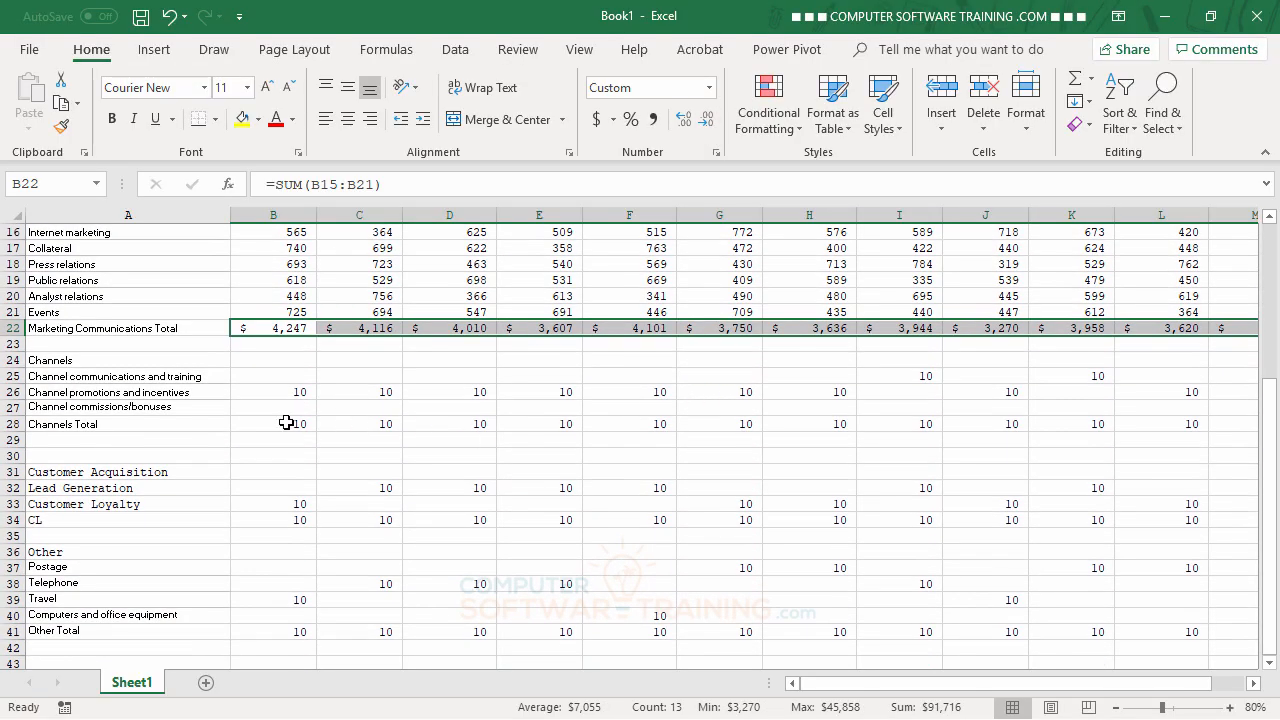
left_click_drag(284, 424, 1049, 425)
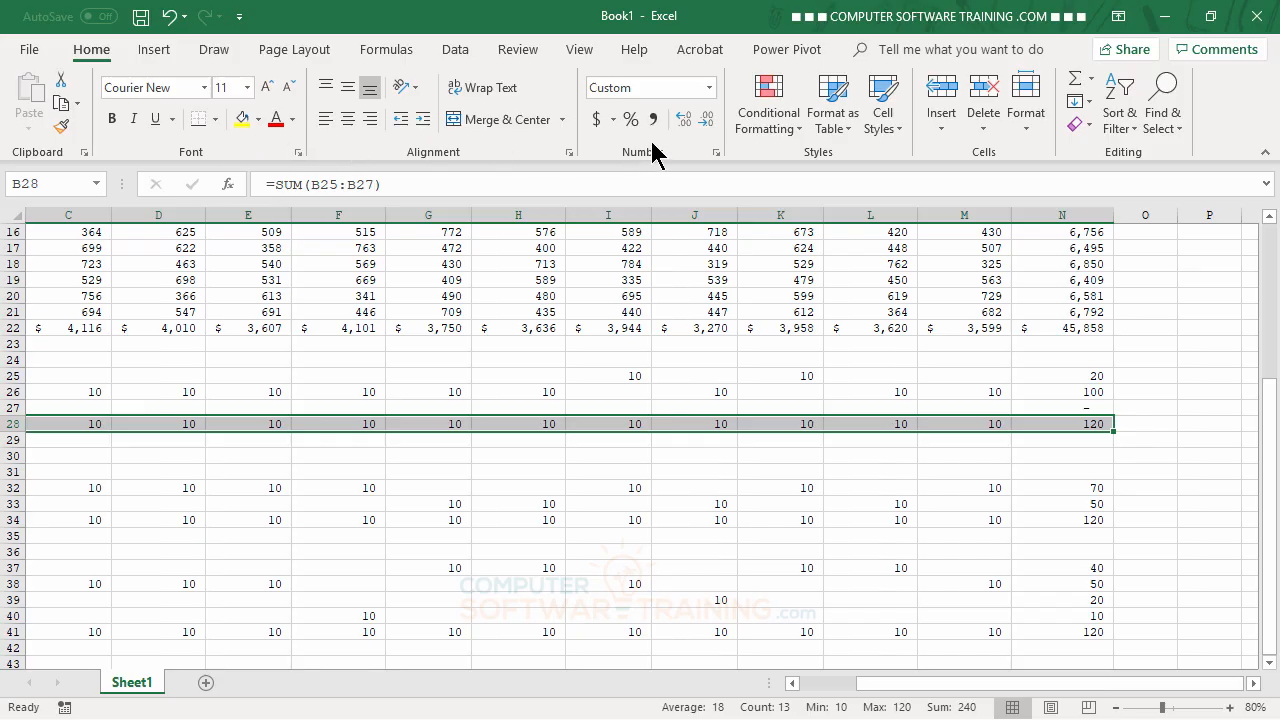
left_click(598, 122)
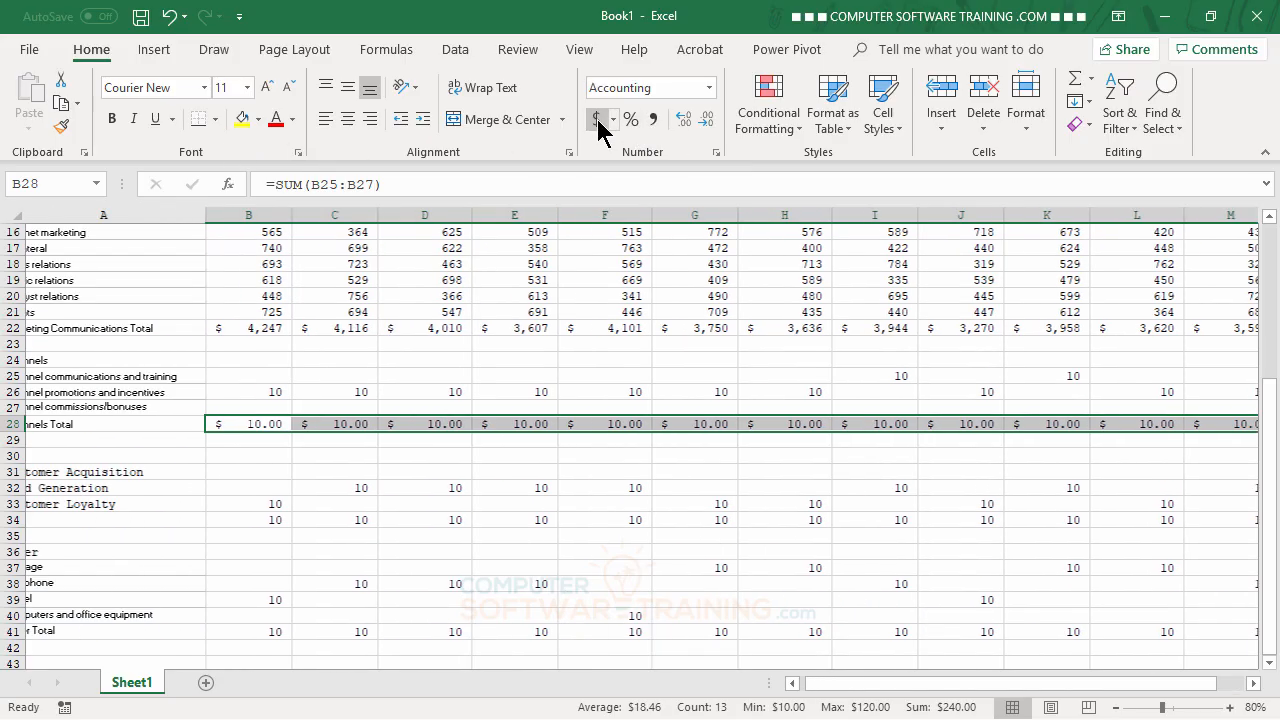
left_click(707, 124)
left_click(707, 124)
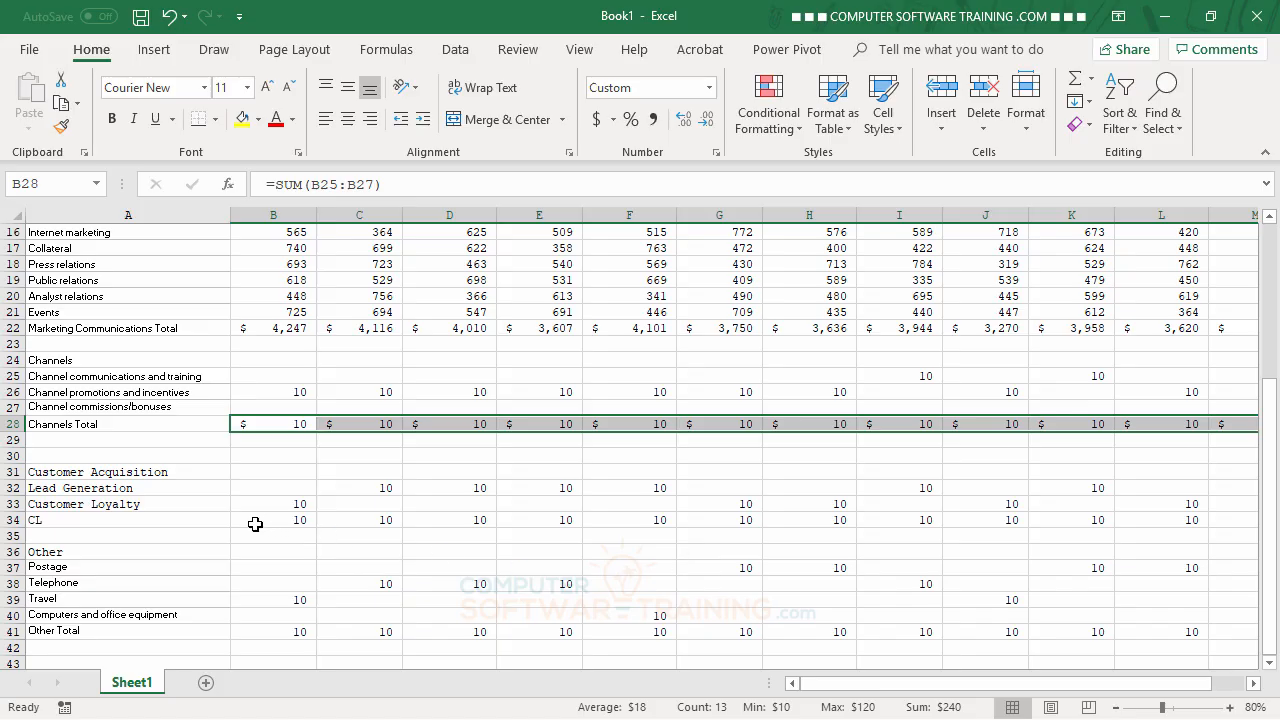
Format the CL total amounts in B34:N34 as dollar accounting values with no decimal places.
left_click_drag(255, 524, 1049, 514)
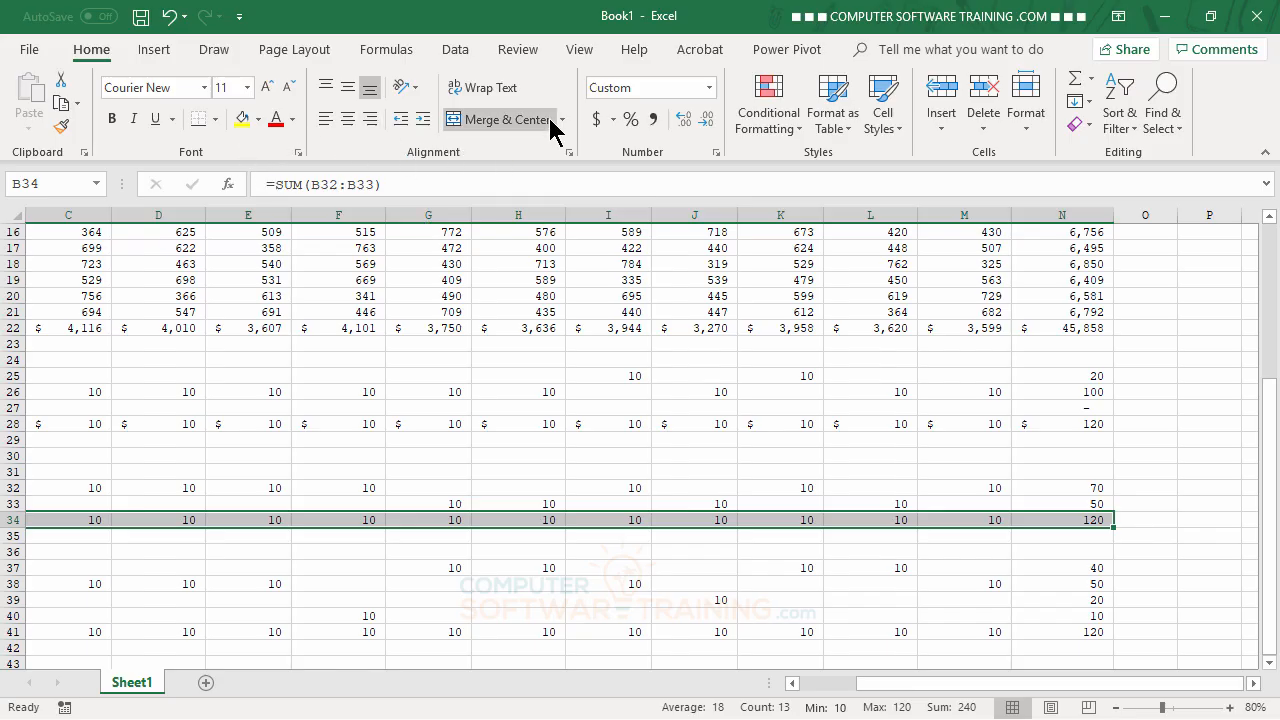
left_click(598, 119)
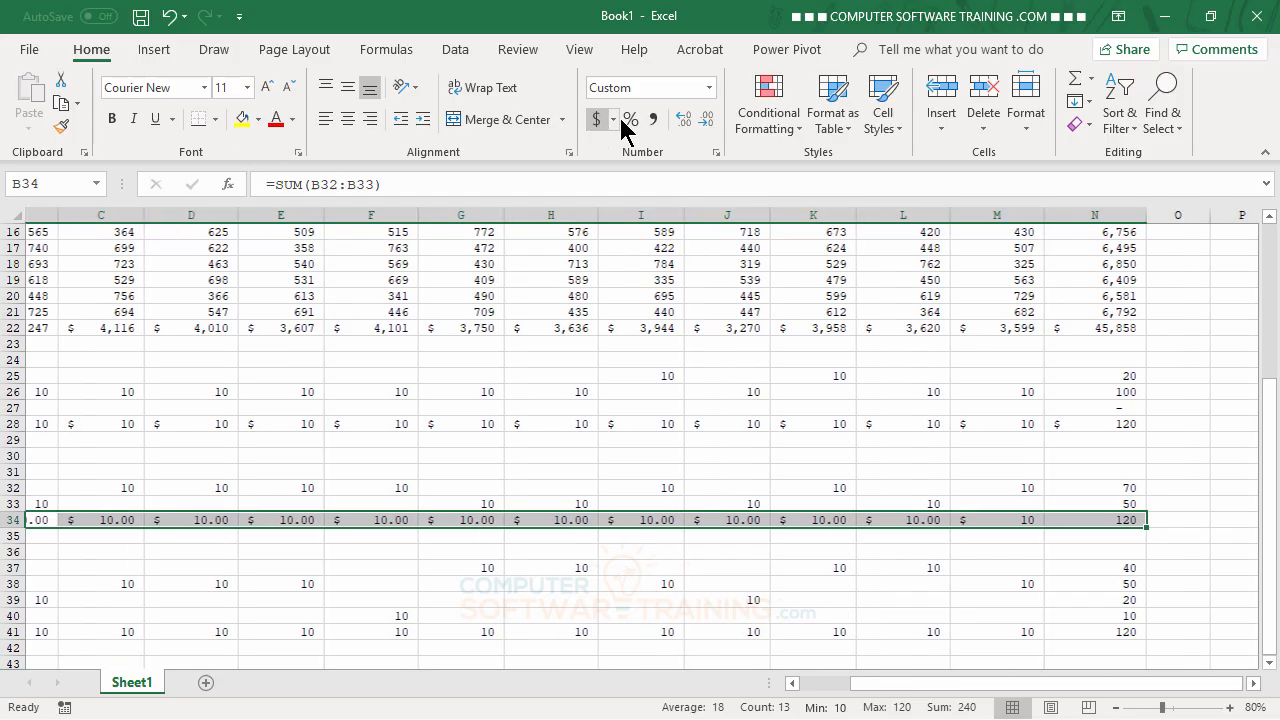
left_click(708, 124)
left_click(708, 124)
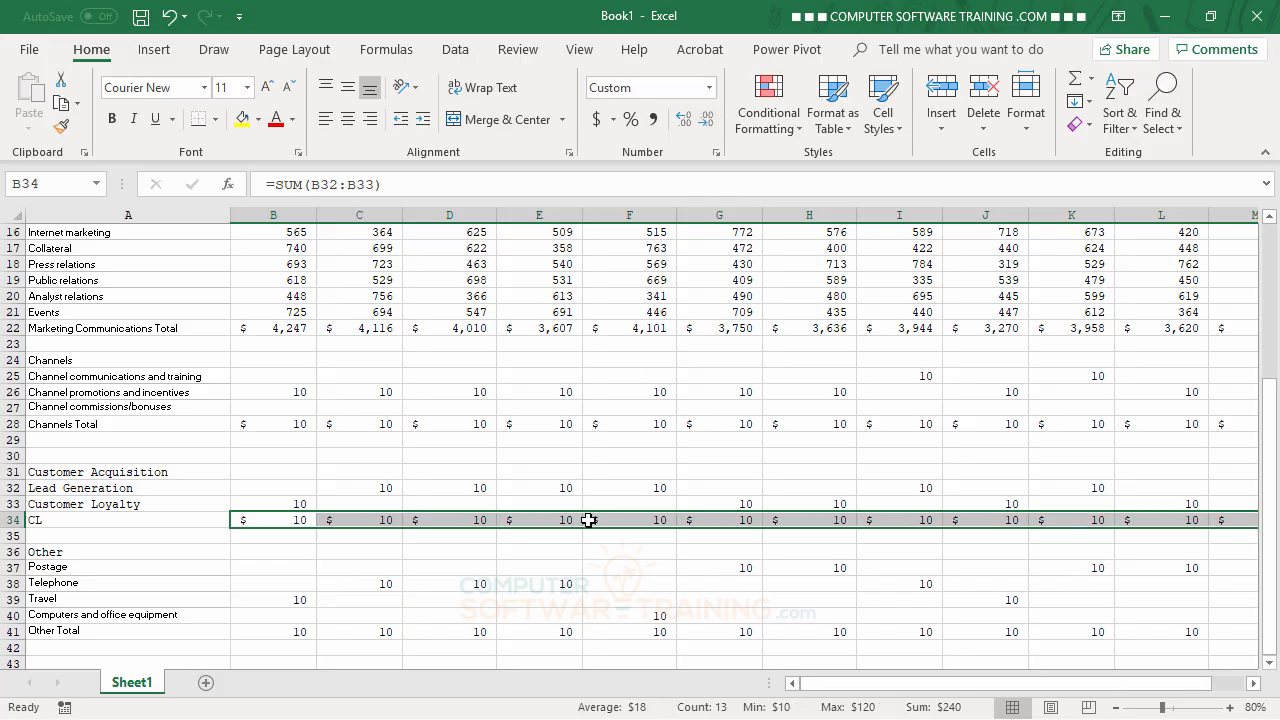
Format the Other Total amounts in B41:N41 as dollar accounting values with no decimal places.
left_click_drag(283, 632, 1054, 634)
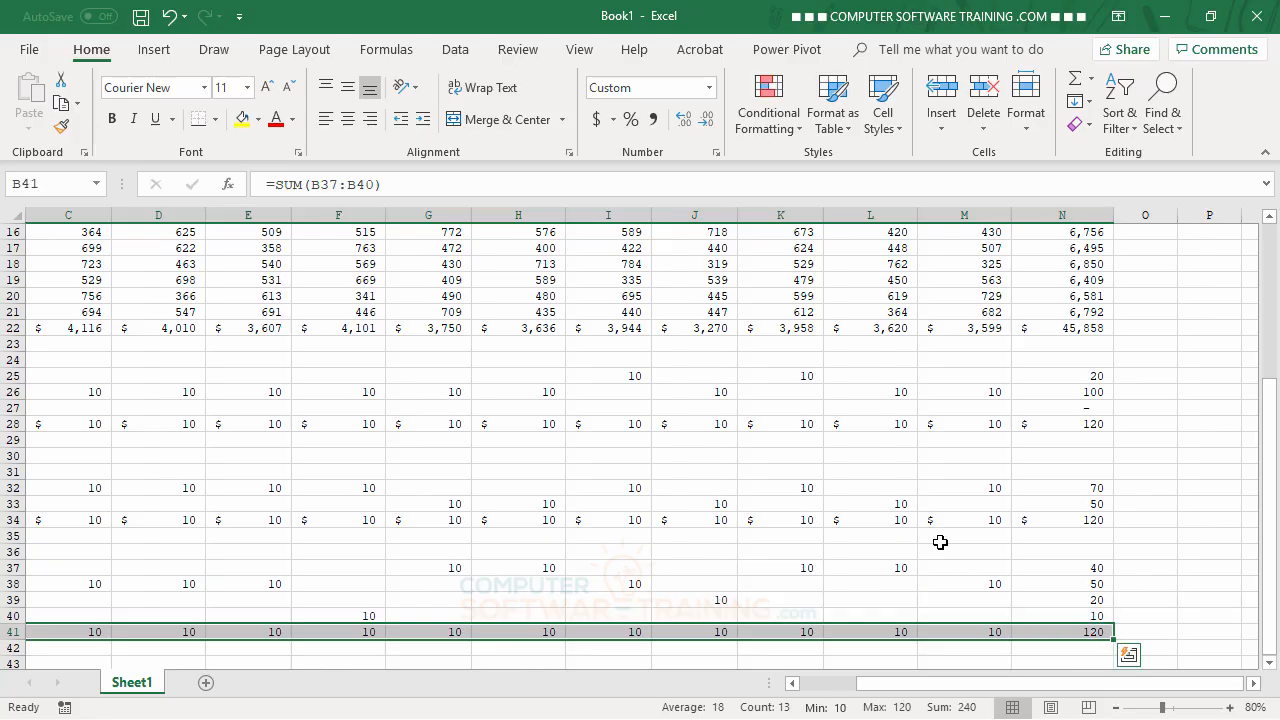
left_click(597, 119)
left_click(707, 119)
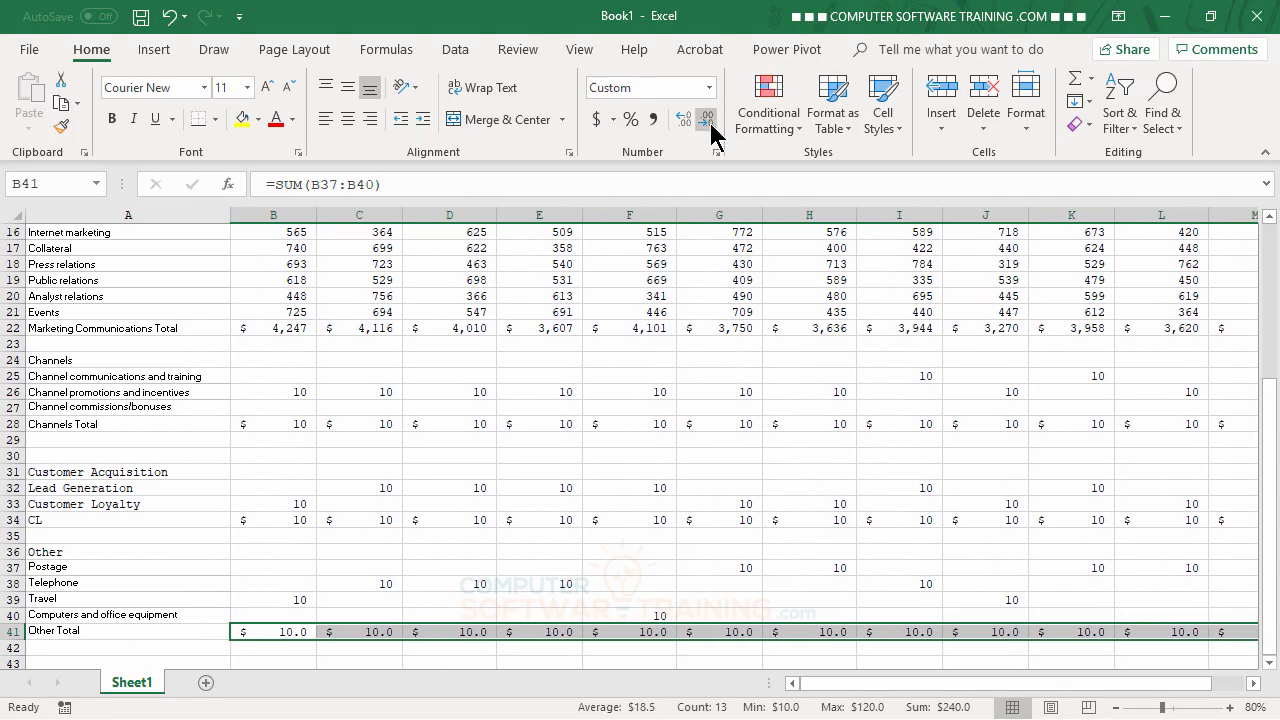
left_click(707, 119)
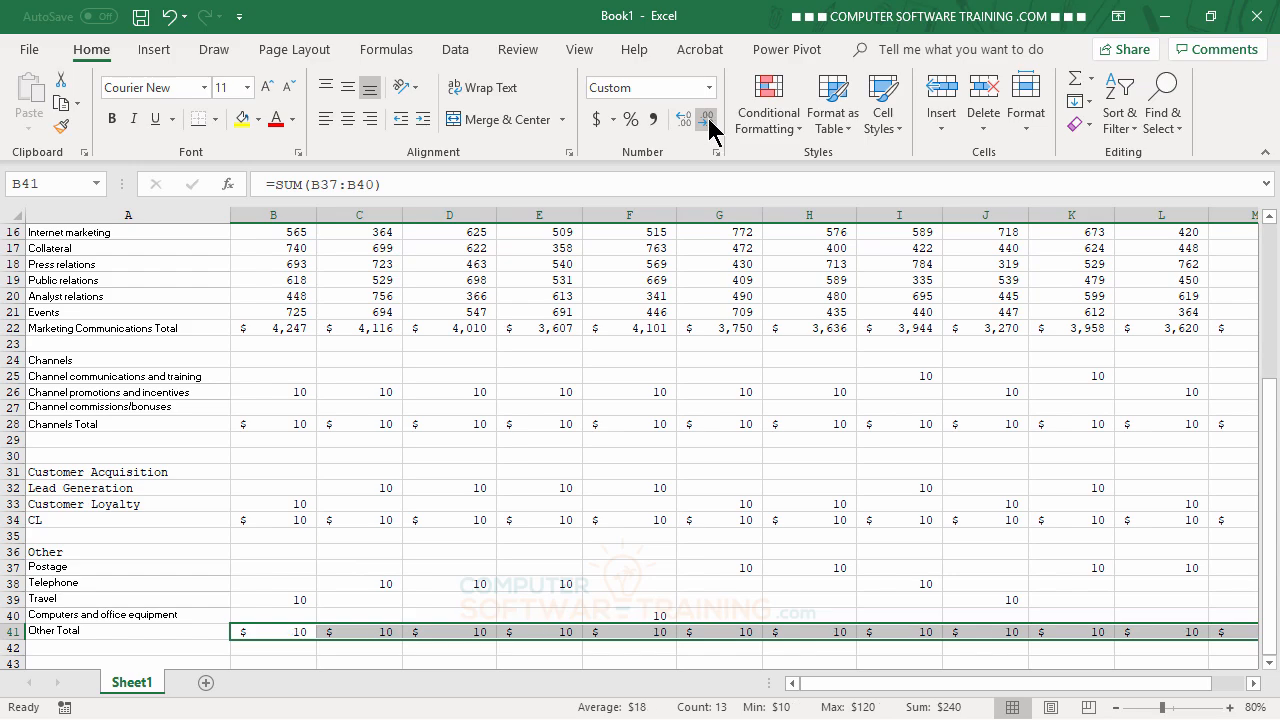
scroll(660, 395, "up", 5)
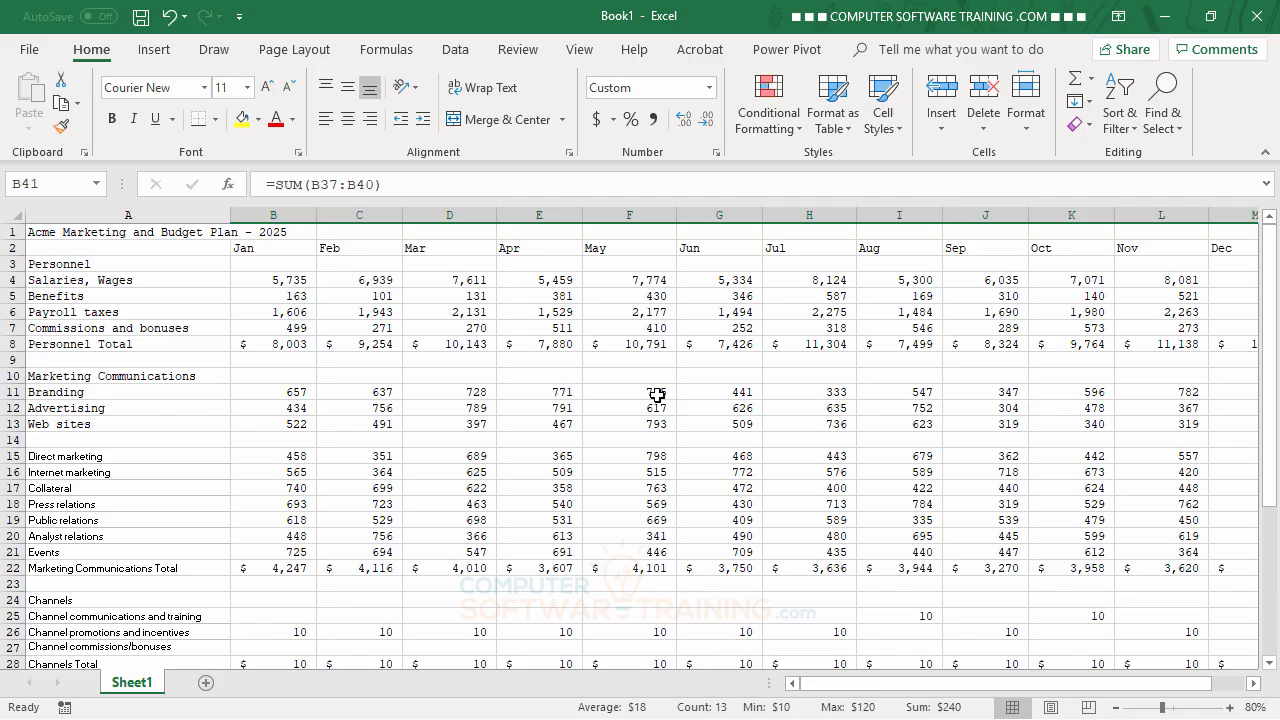
left_click(522, 459)
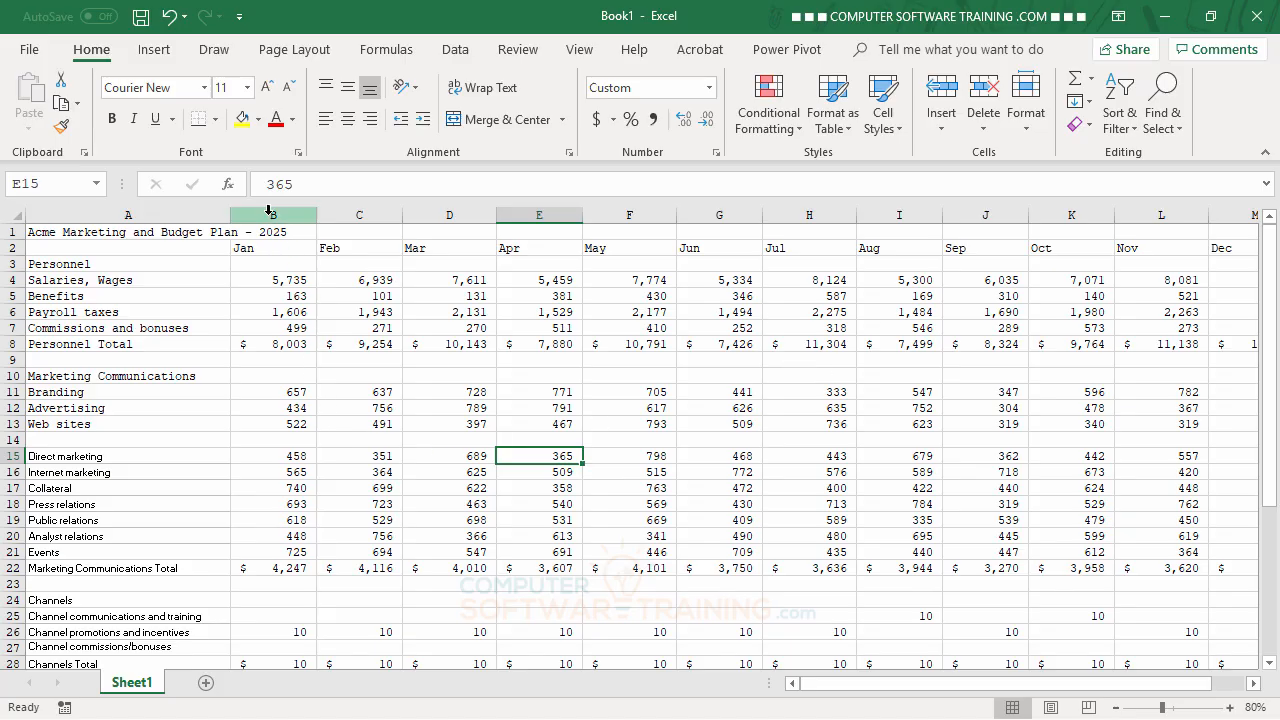
left_click_drag(268, 211, 543, 212)
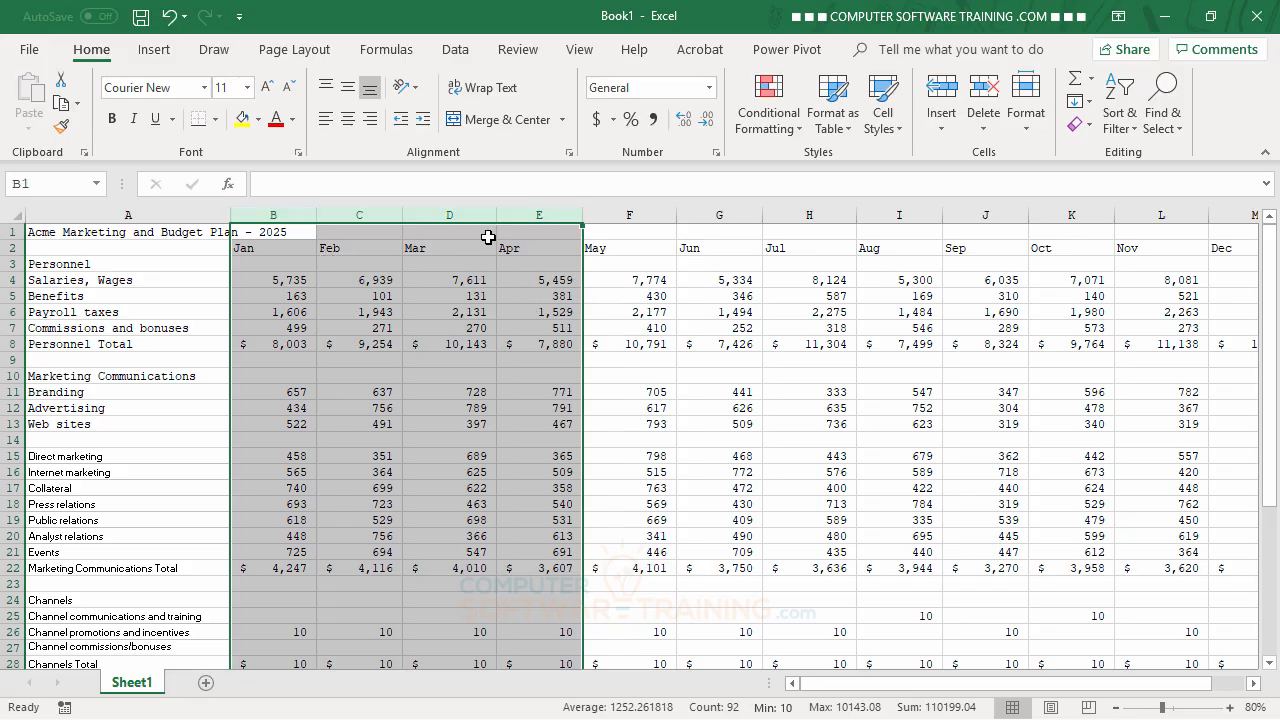
left_click(703, 342)
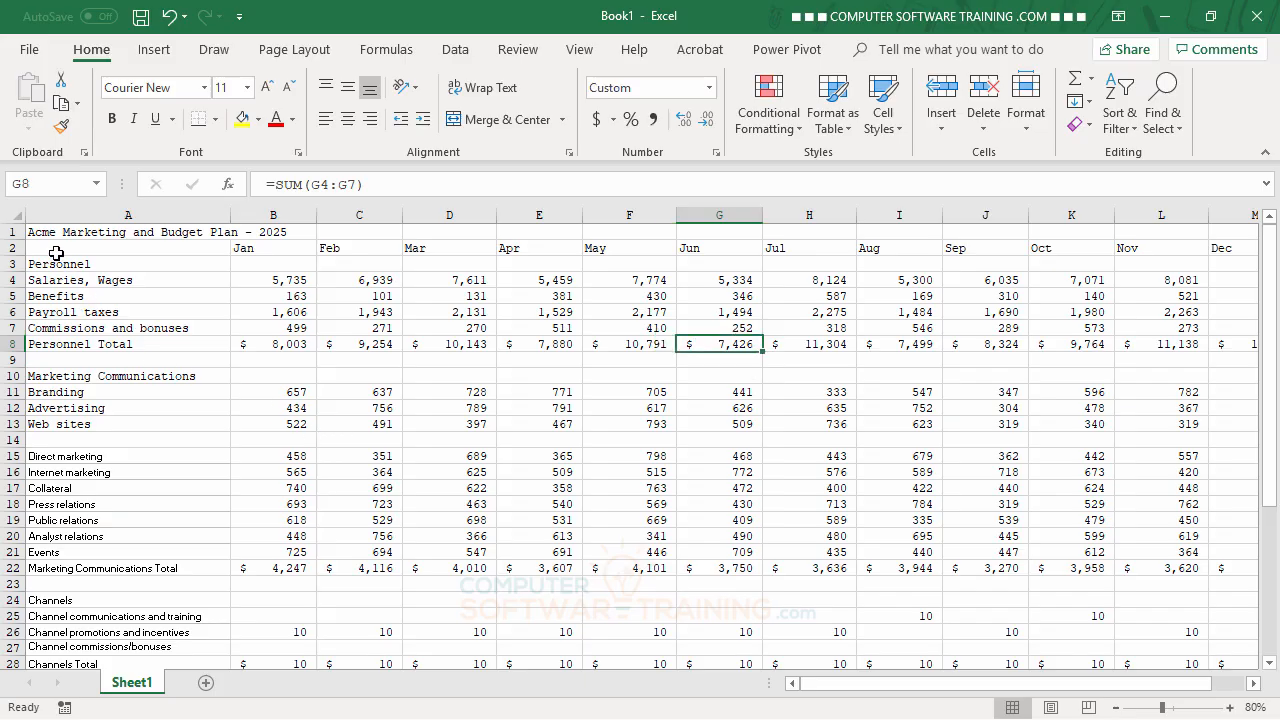
Select the entire worksheet and autofit all column widths to their contents.
left_click(13, 217)
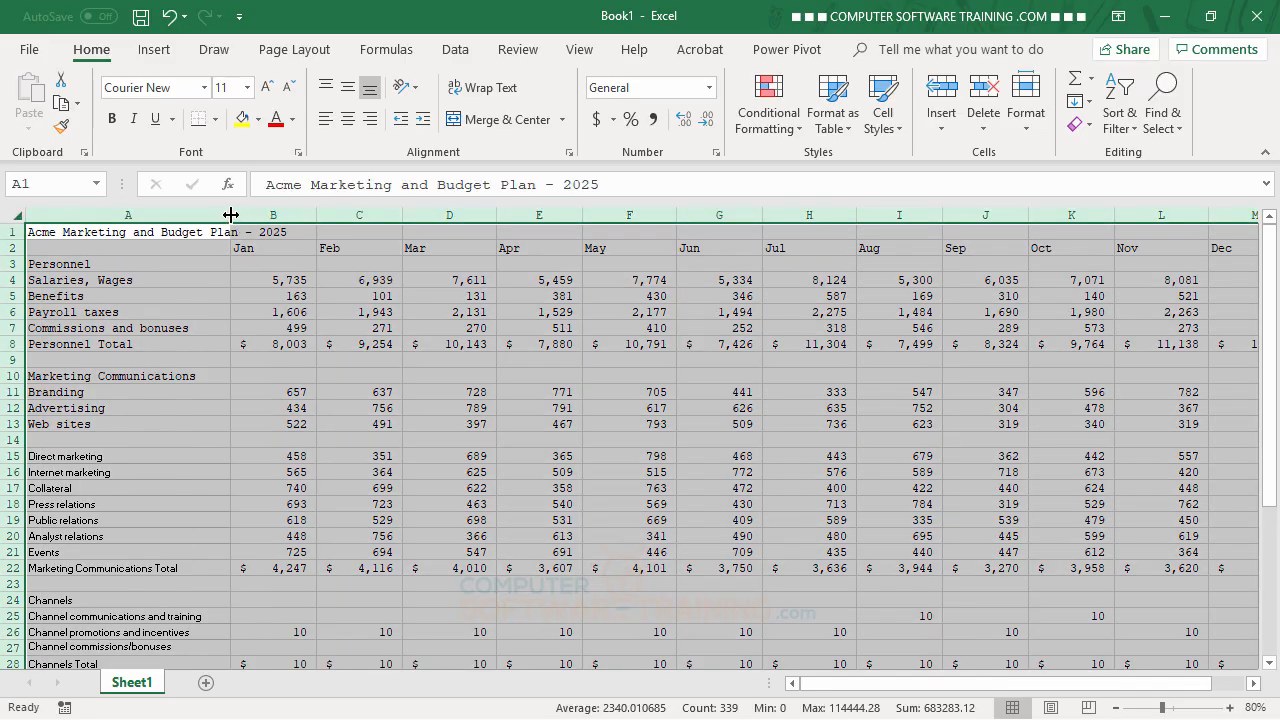
double_click(315, 218)
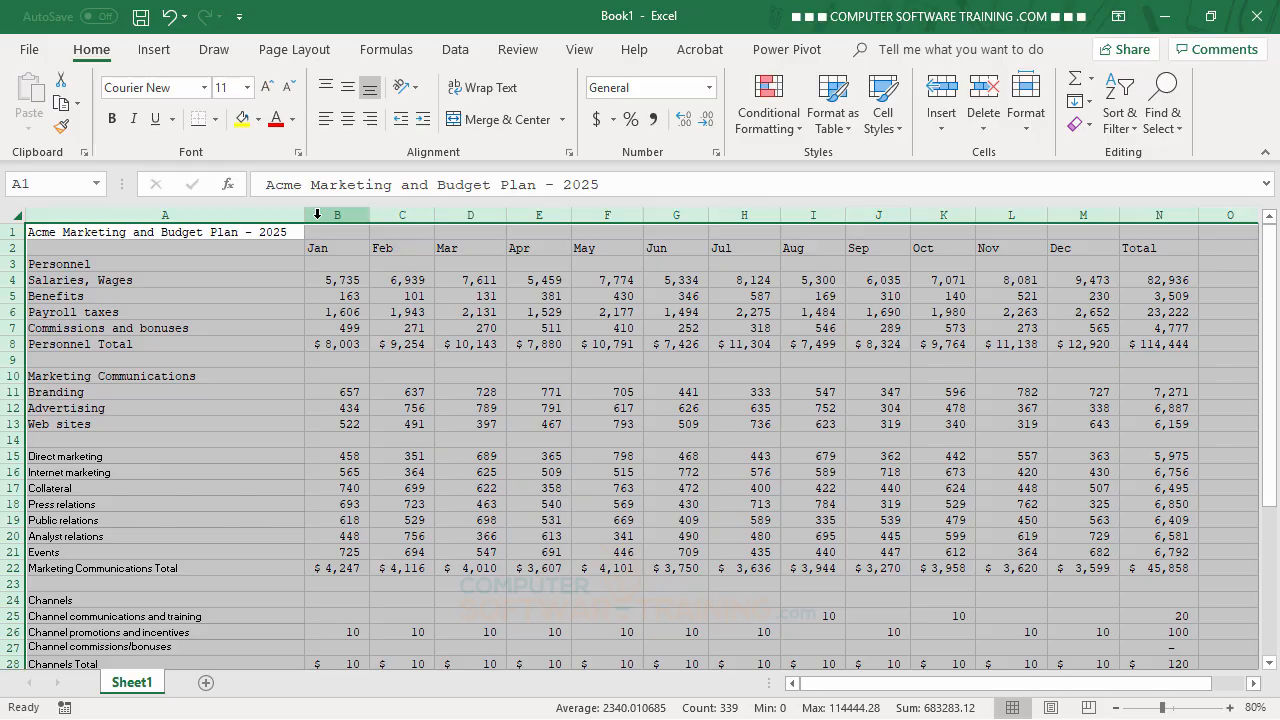
left_click(275, 377)
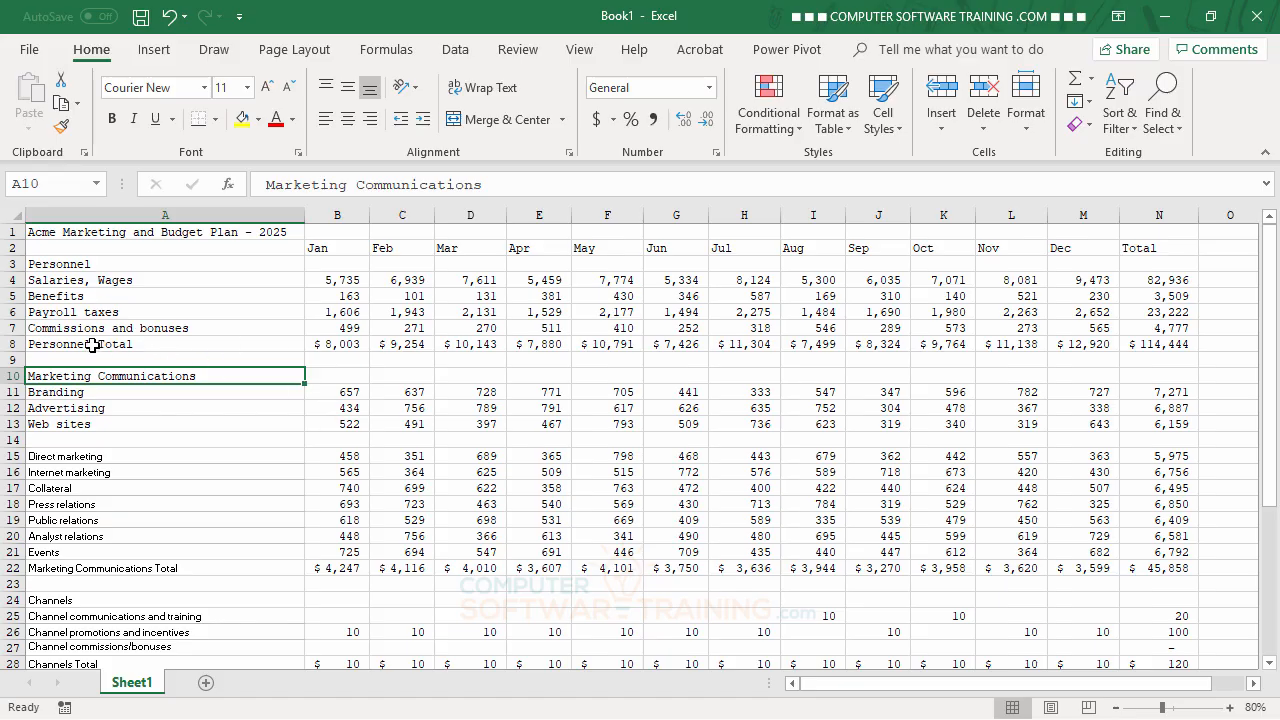
Bold the Personnel Total row in A8:N8 and the worksheet title in A1.
left_click_drag(92, 345, 1175, 346)
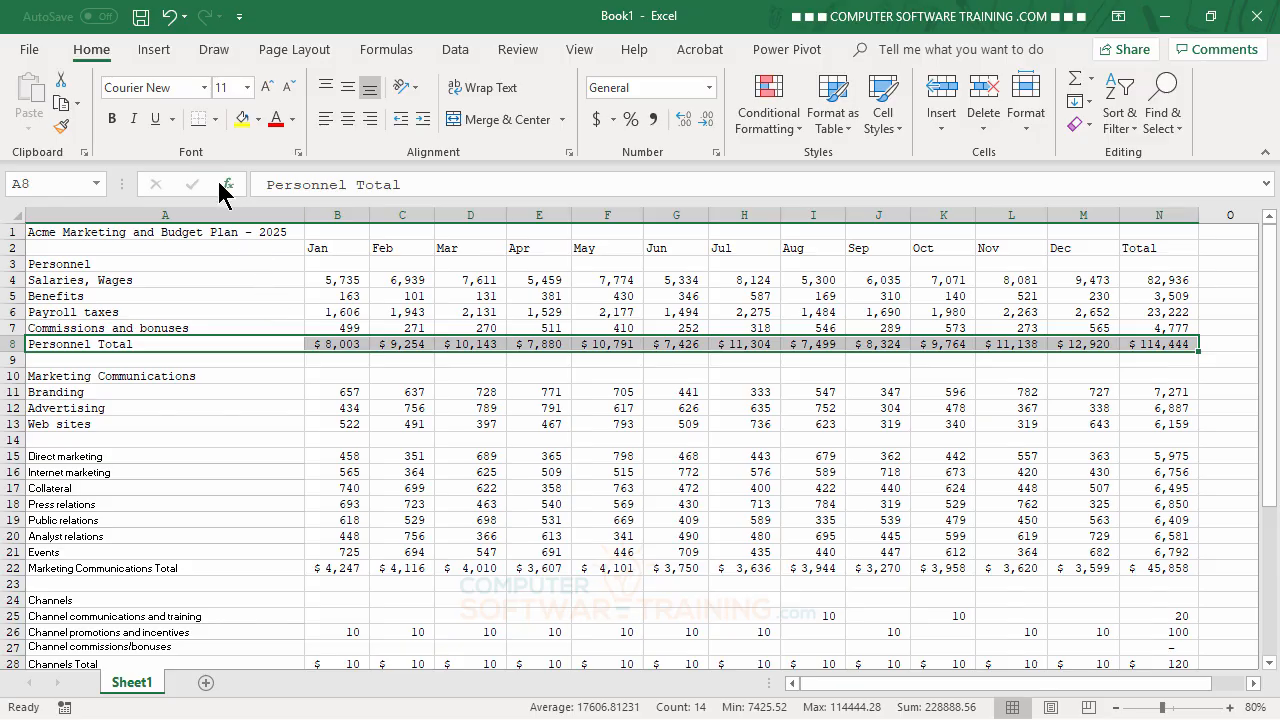
left_click(113, 119)
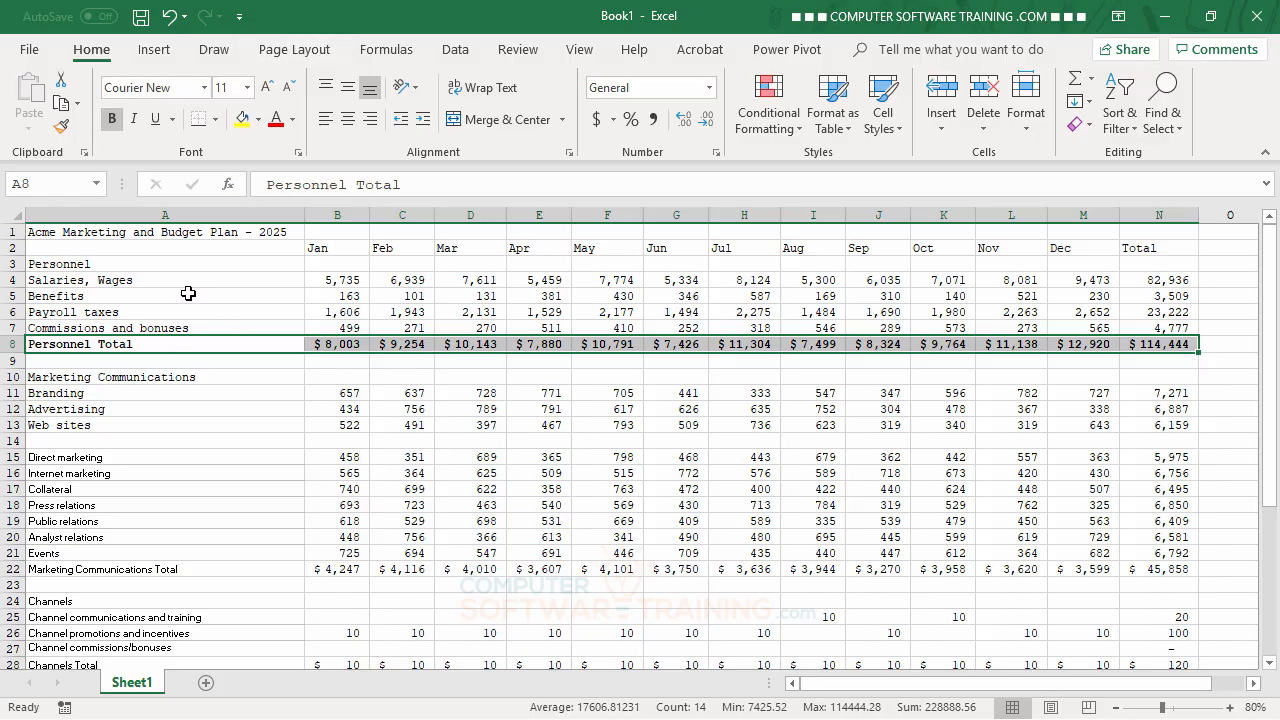
left_click(205, 236)
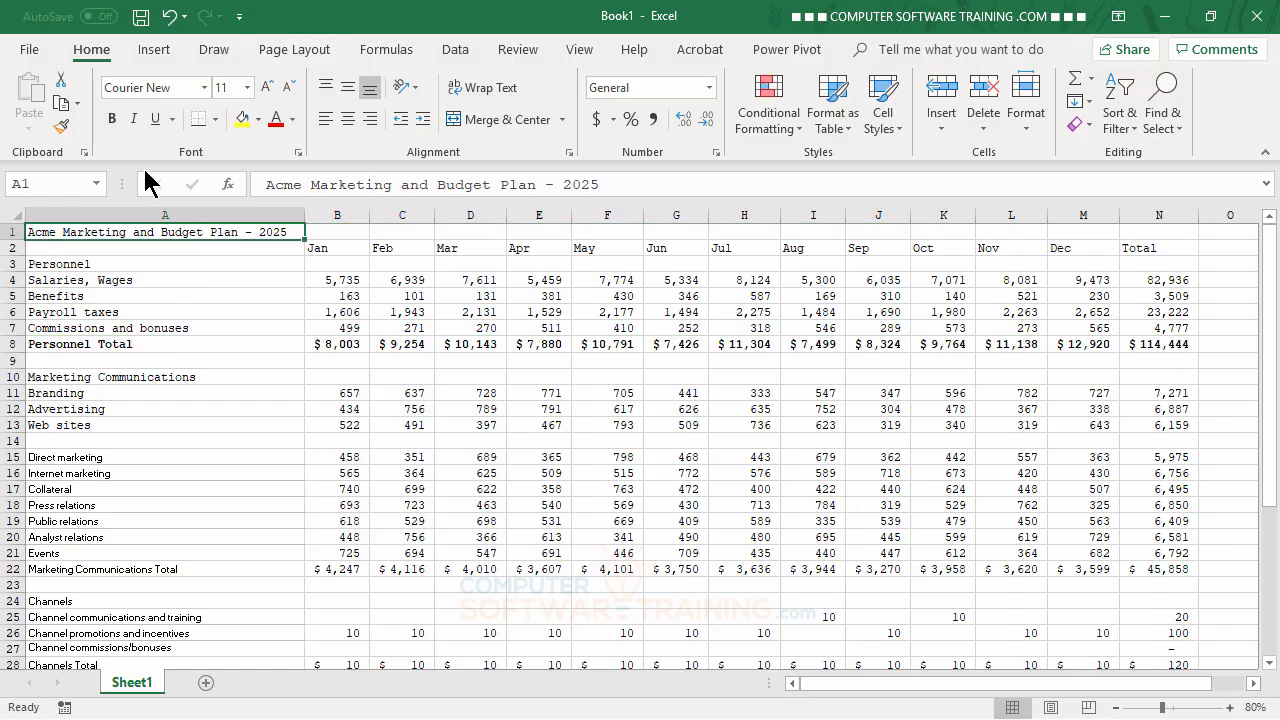
left_click(113, 120)
Bold the month and Total headings in B2:N2 and the category and expense labels in A3:A41.
left_click_drag(317, 248, 1137, 250)
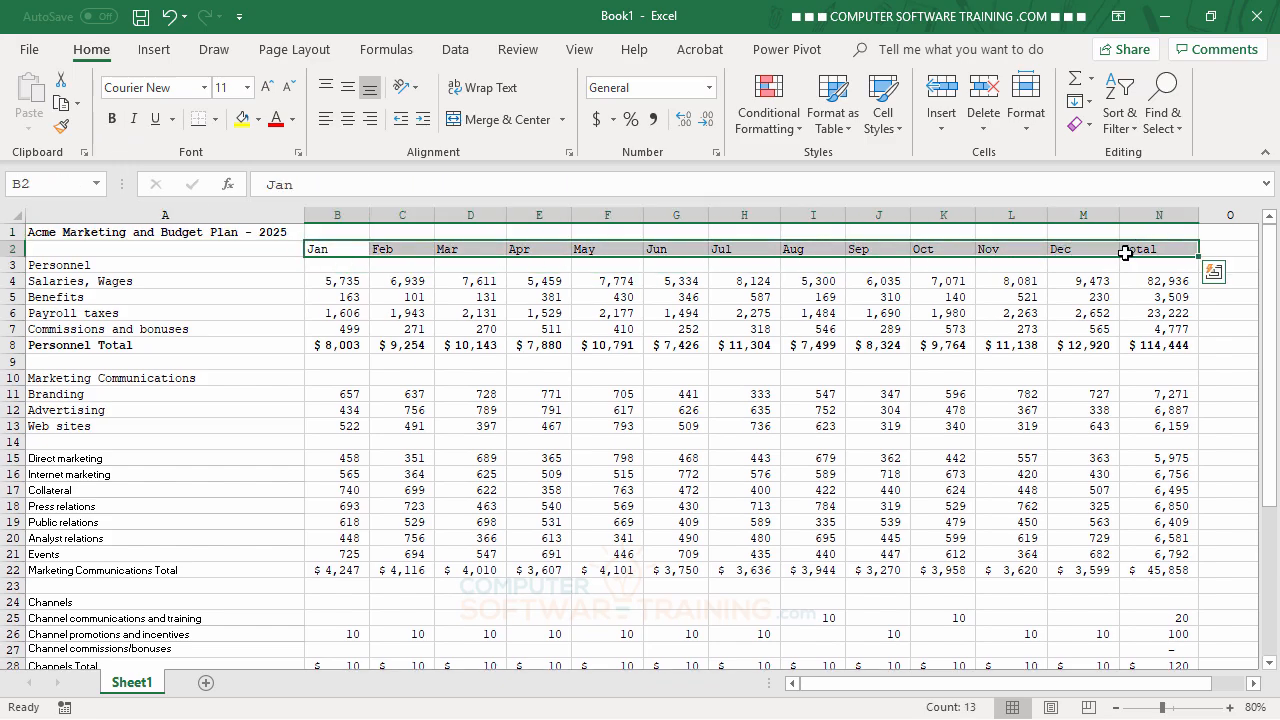
left_click(112, 119)
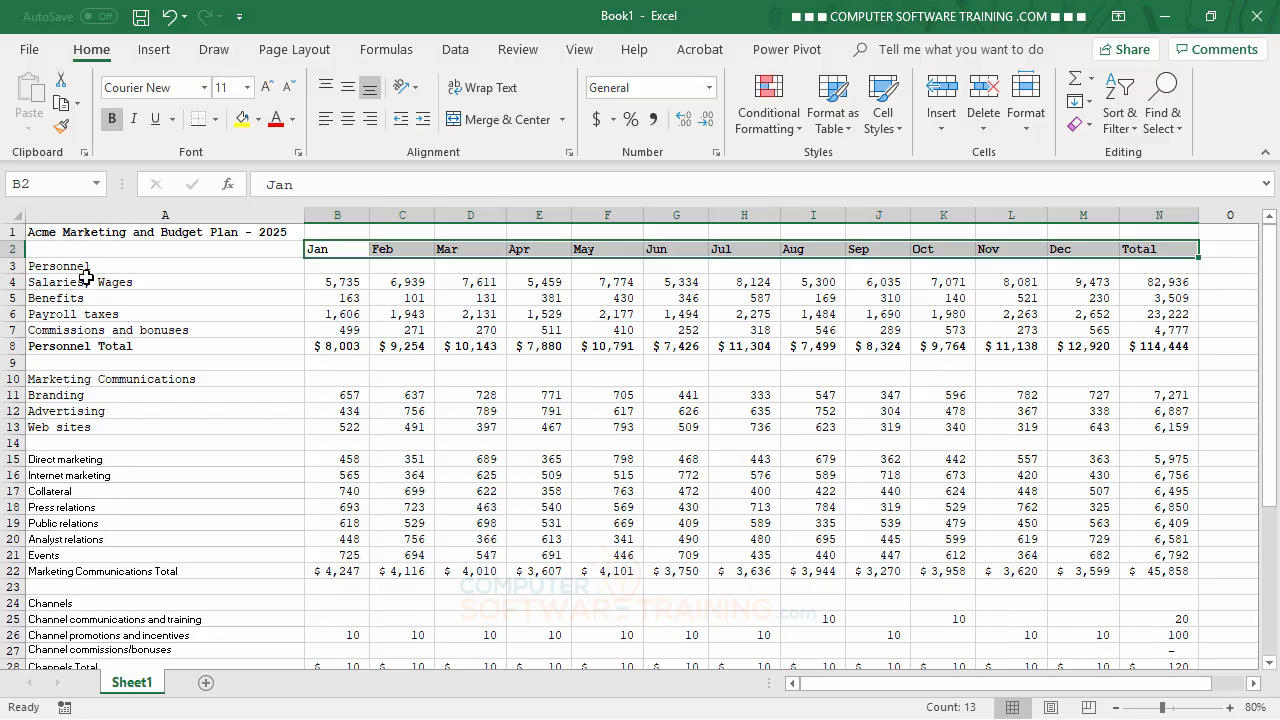
left_click_drag(86, 270, 94, 487)
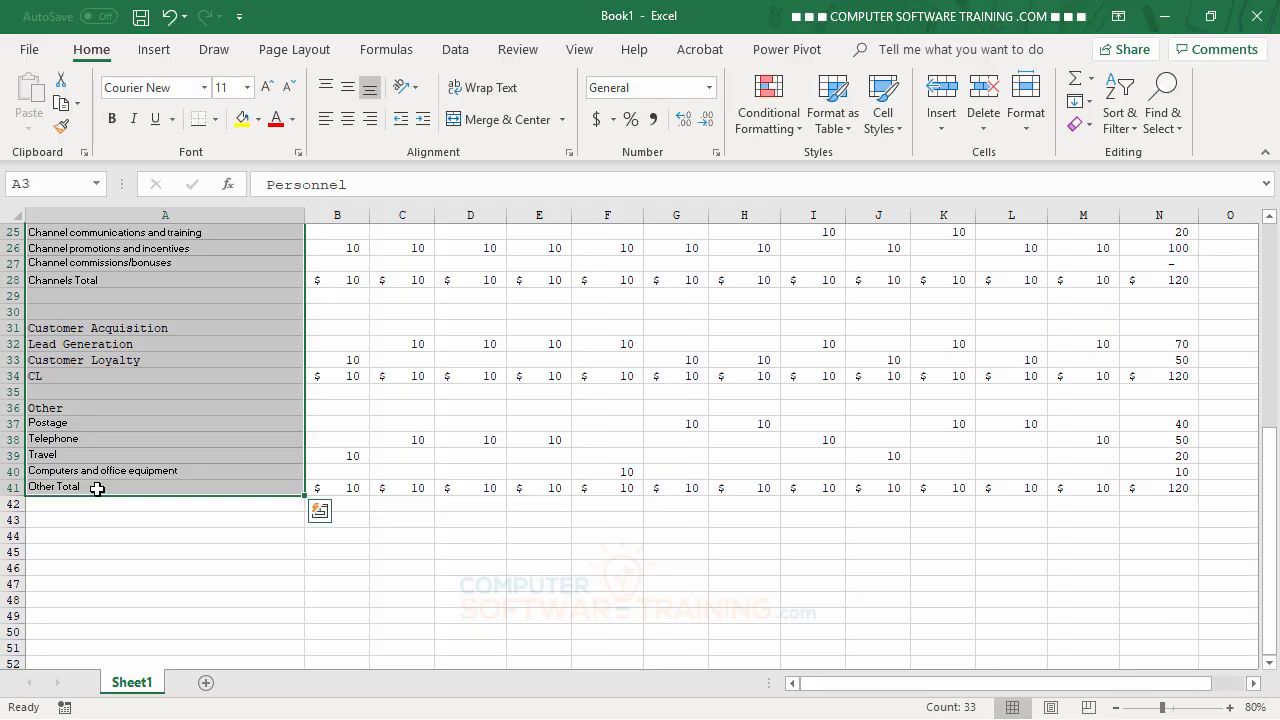
left_click(112, 119)
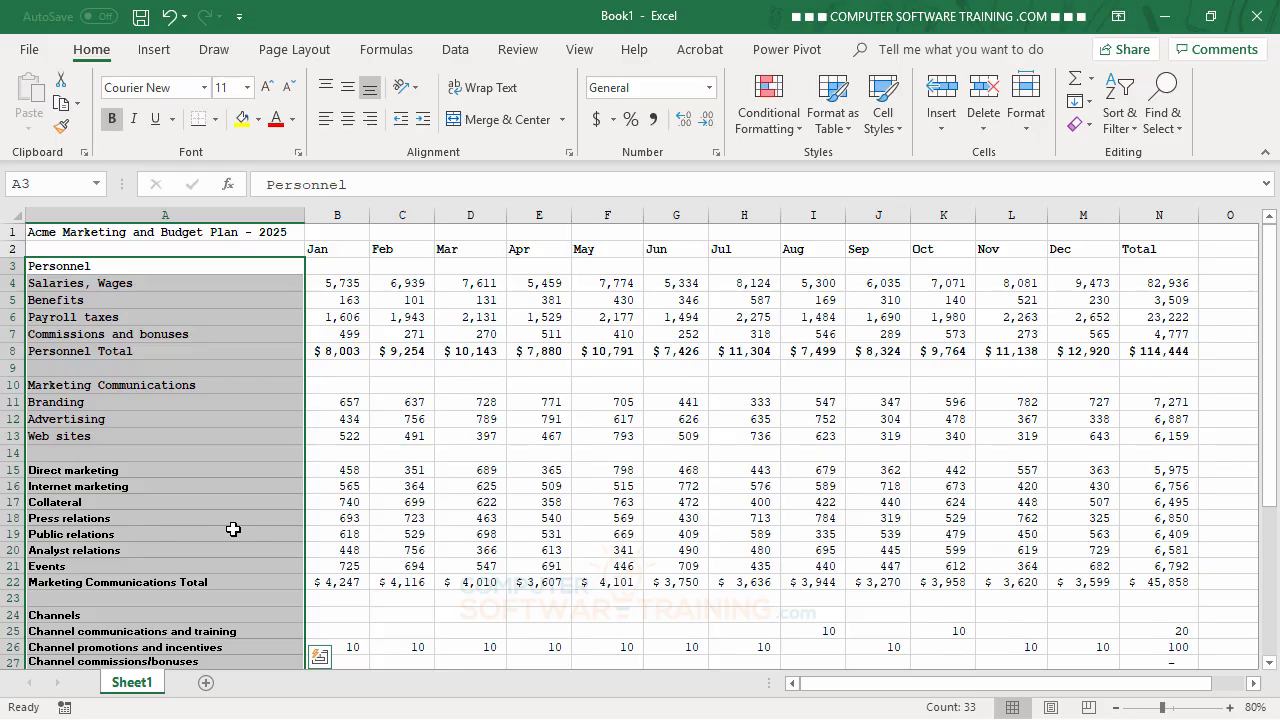
Bold the Marketing Communications Total amounts in B22:N22 and the Channels Total amounts in B28:N28.
scroll(354, 556, "down", 2)
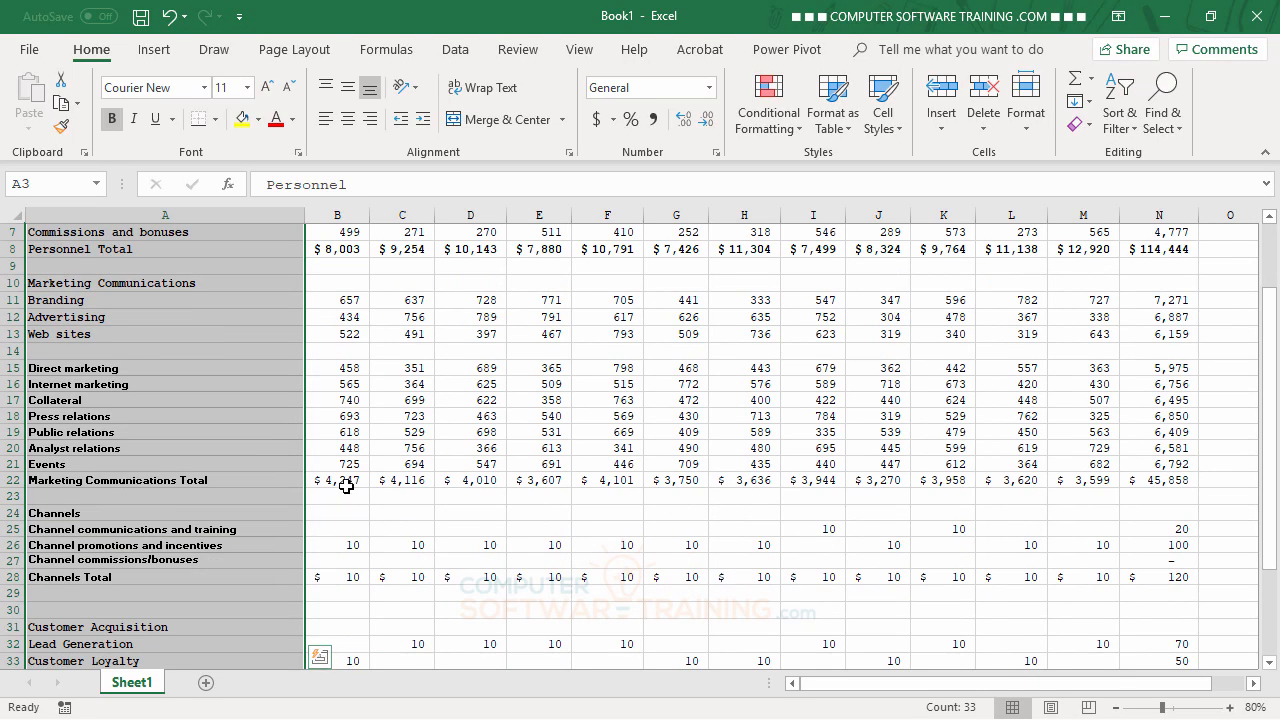
left_click_drag(346, 485, 1145, 485)
scroll(234, 352, "down", 1)
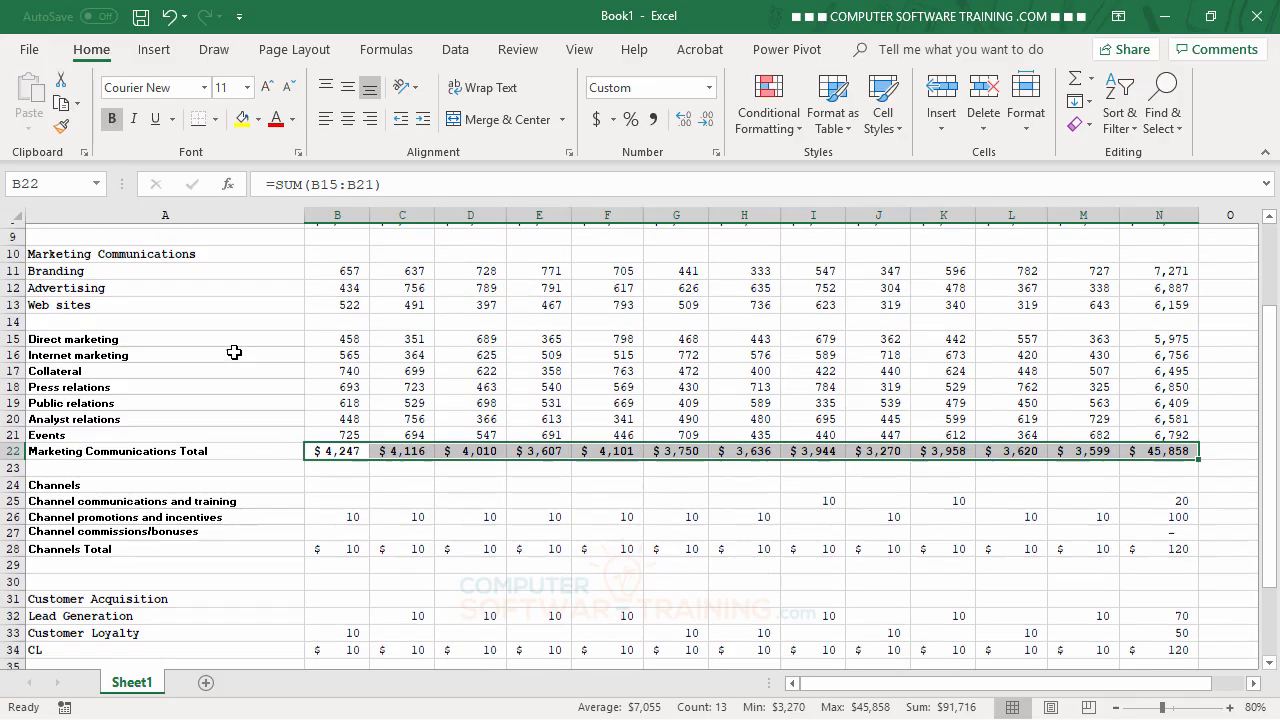
scroll(234, 352, "down", 1)
left_click_drag(355, 480, 1147, 481)
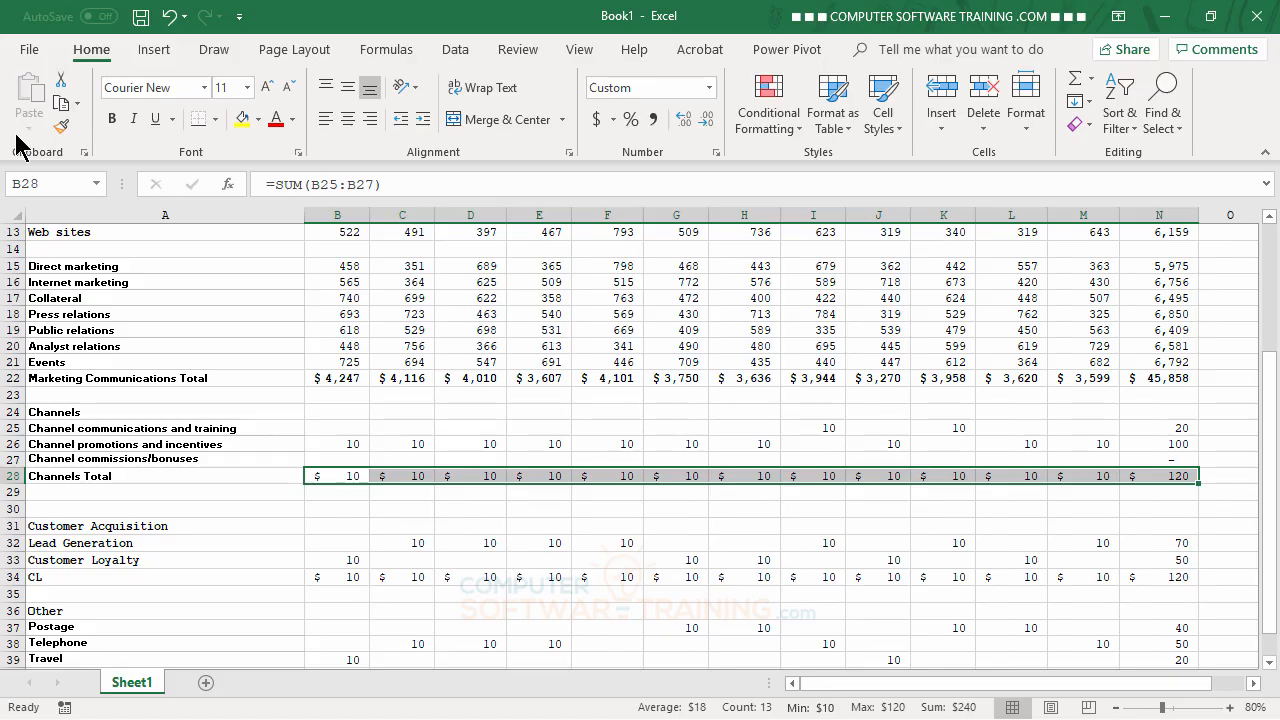
left_click(113, 120)
Bold the Customer Acquisition total amounts in B34:N34 and the Other Total amounts in B41:N41.
scroll(512, 500, "down", 3)
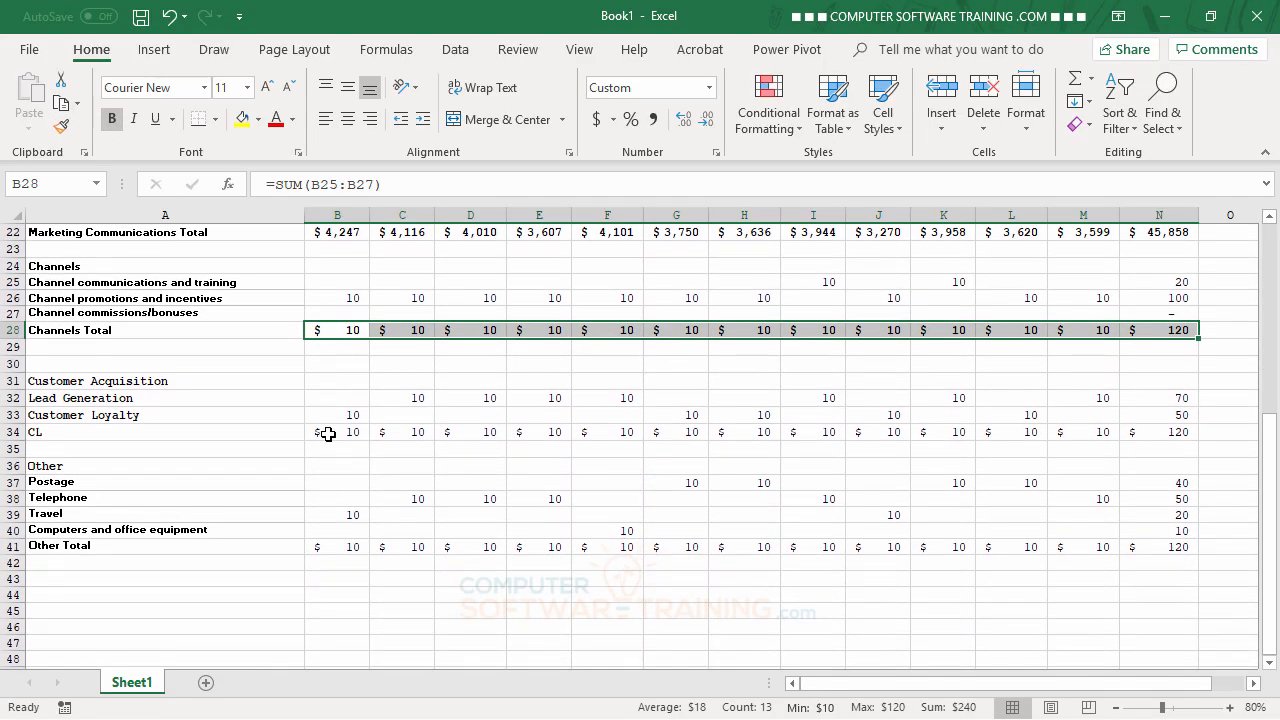
left_click_drag(327, 434, 1150, 430)
left_click(113, 120)
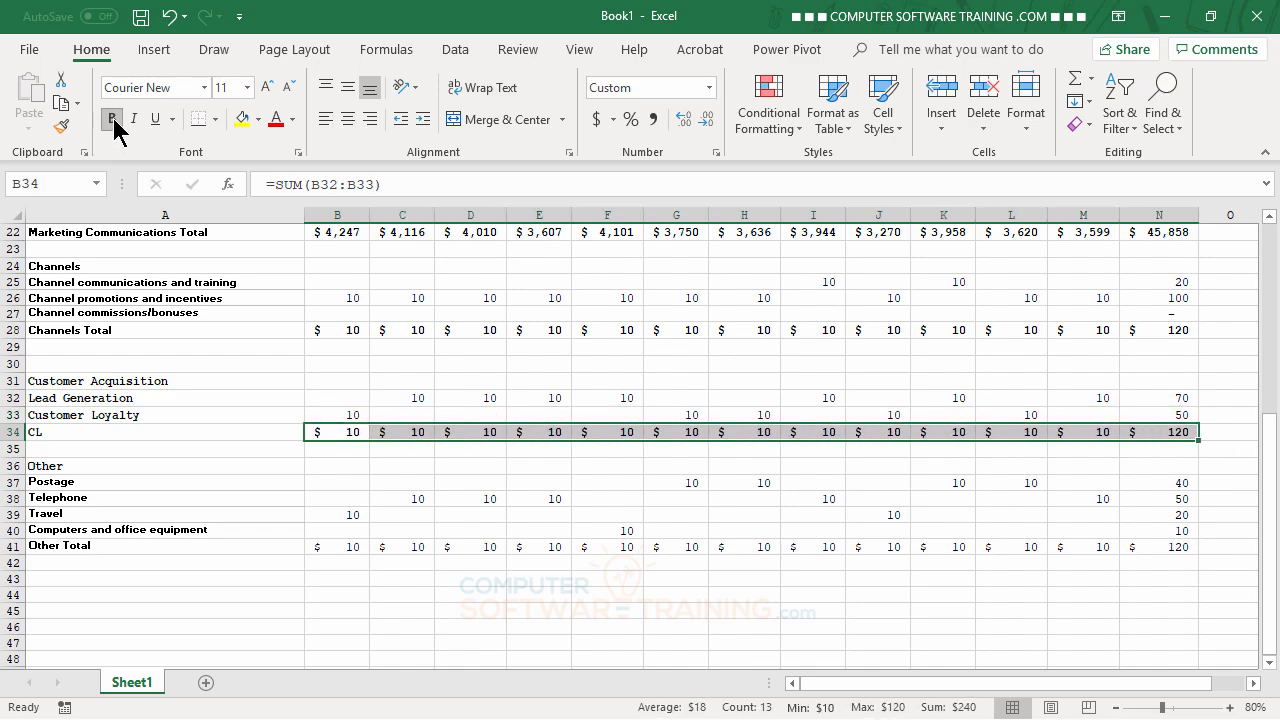
left_click_drag(341, 551, 1181, 546)
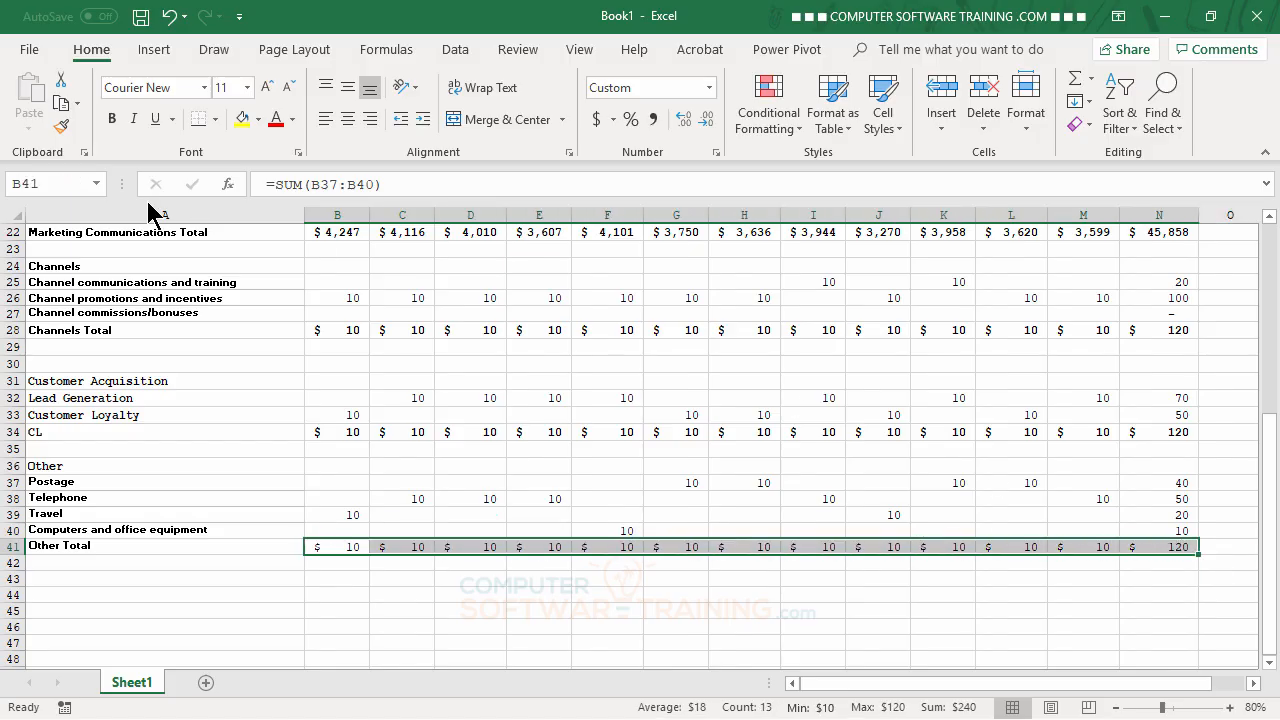
left_click(112, 120)
Replace the label in A34 with "CA Total".
left_click(38, 432)
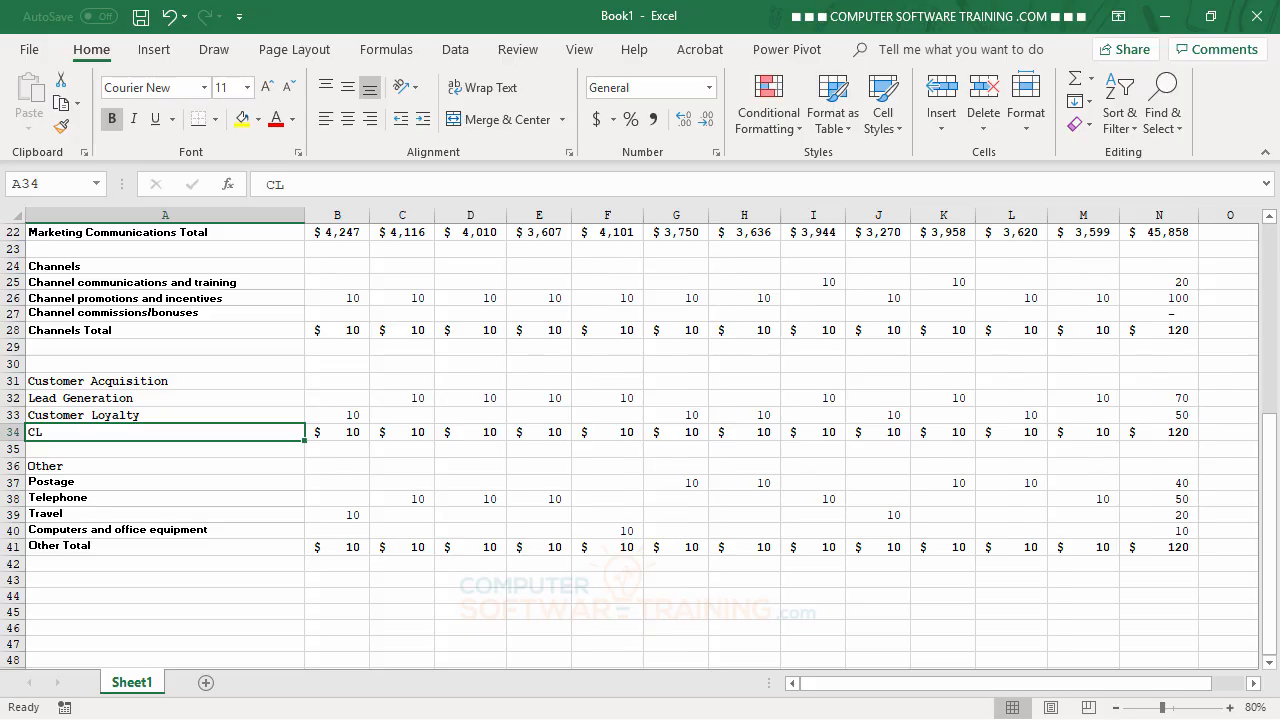
type("CA To")
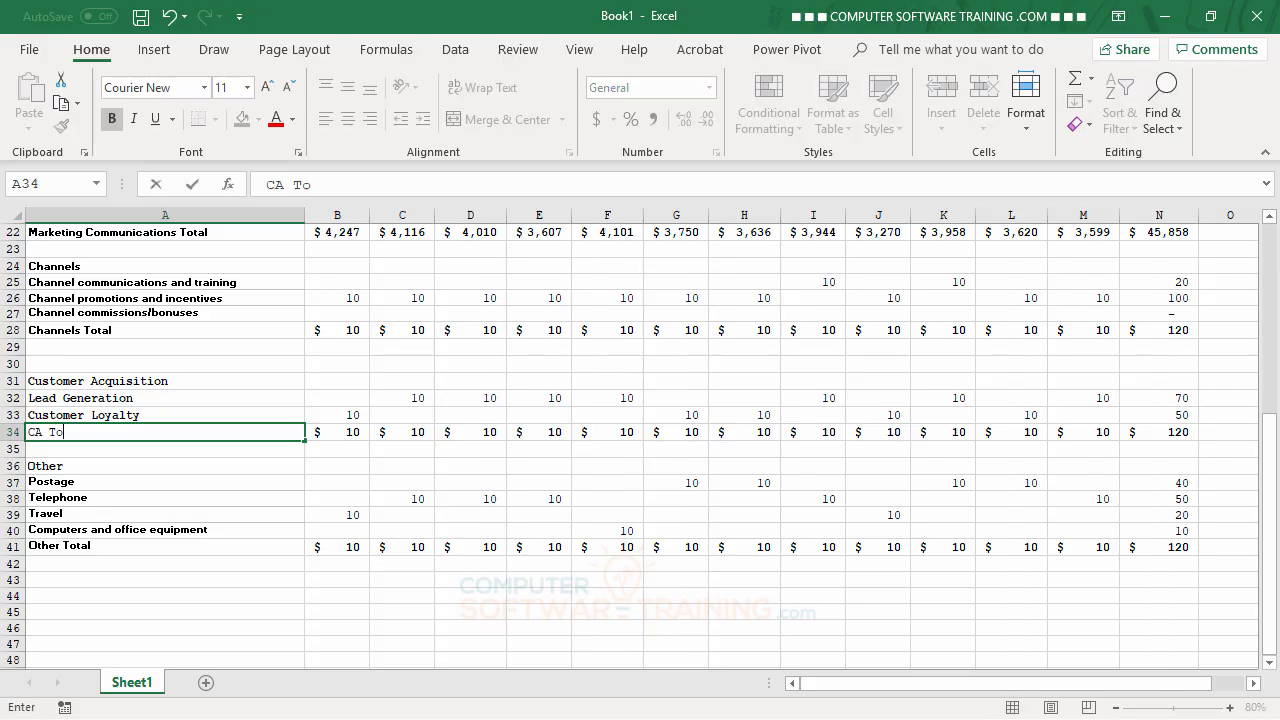
type("tal")
key("Return")
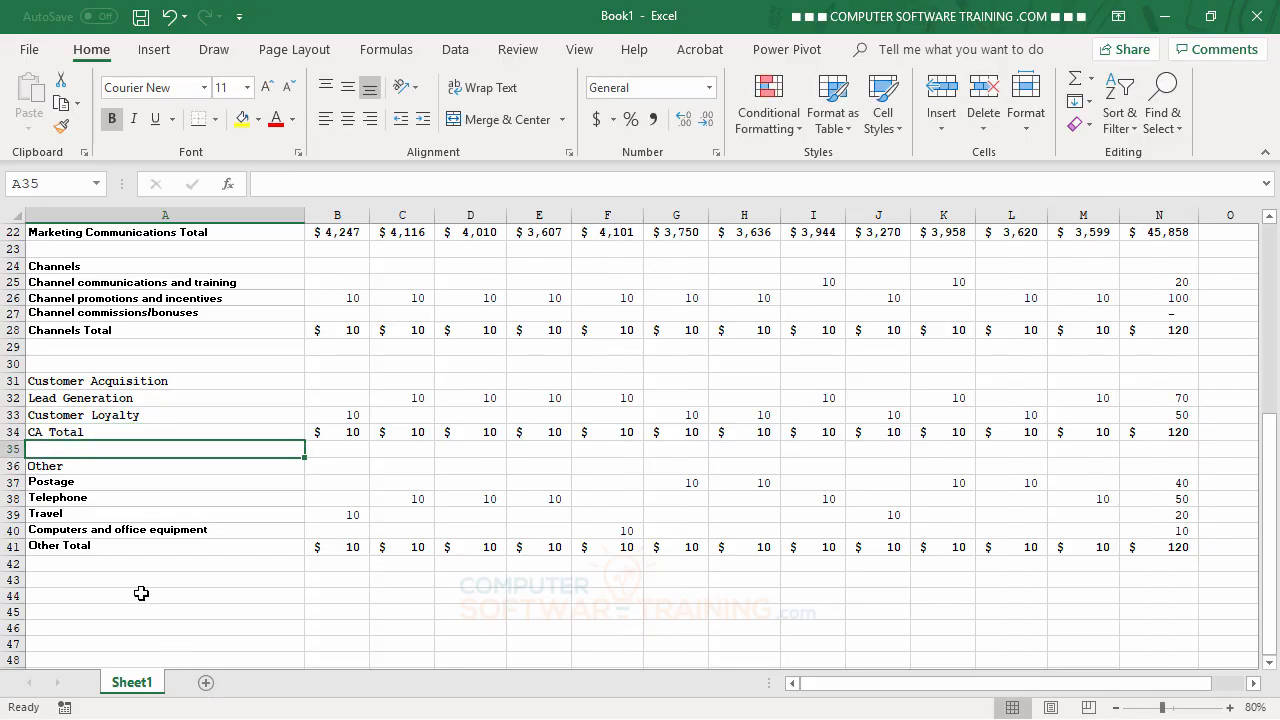
Check the font sizes of the labels in A36 and A37, and set the entire worksheet's font size to 12.
left_click(62, 467)
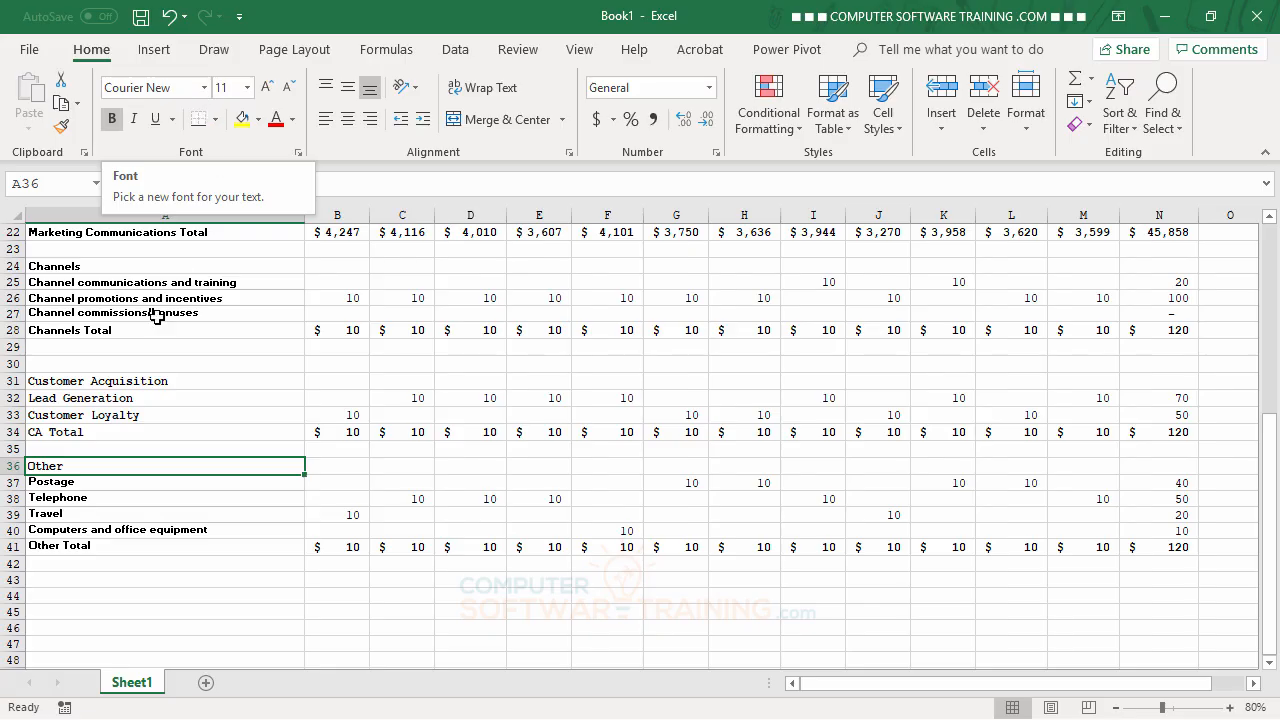
left_click(87, 483)
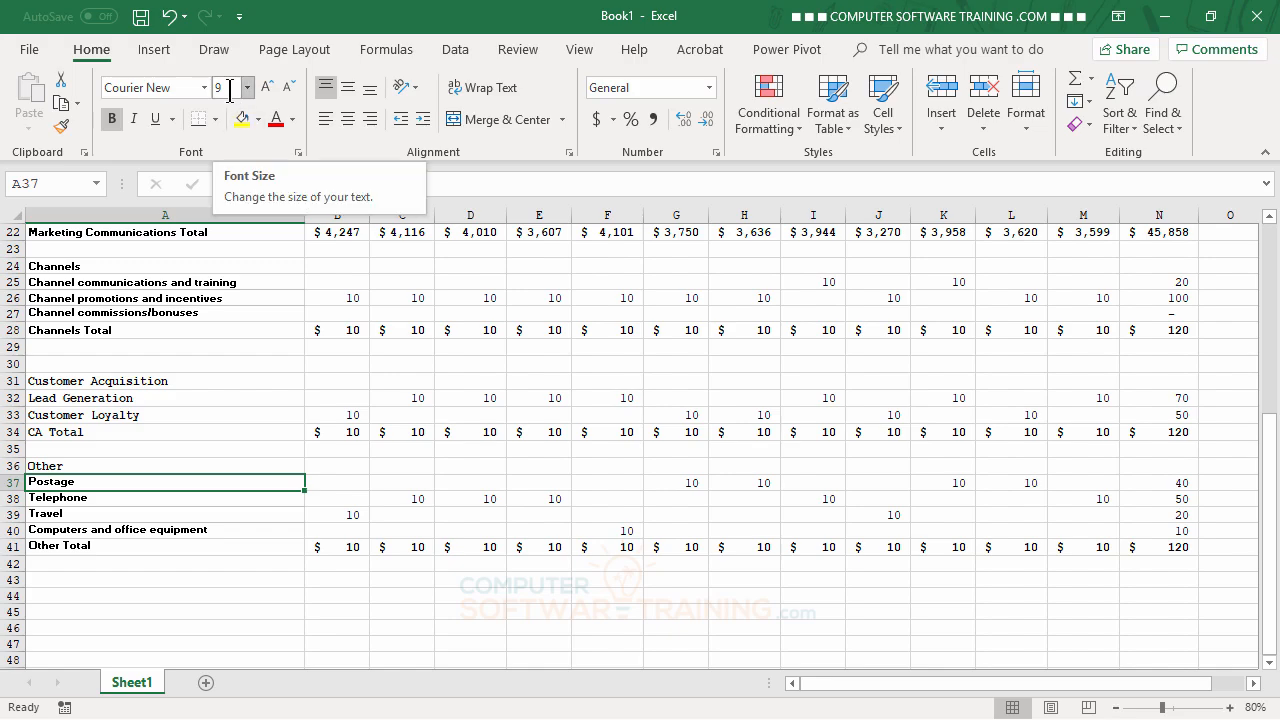
scroll(450, 481, "up", 2)
scroll(450, 481, "up", 1)
scroll(450, 481, "down", 3)
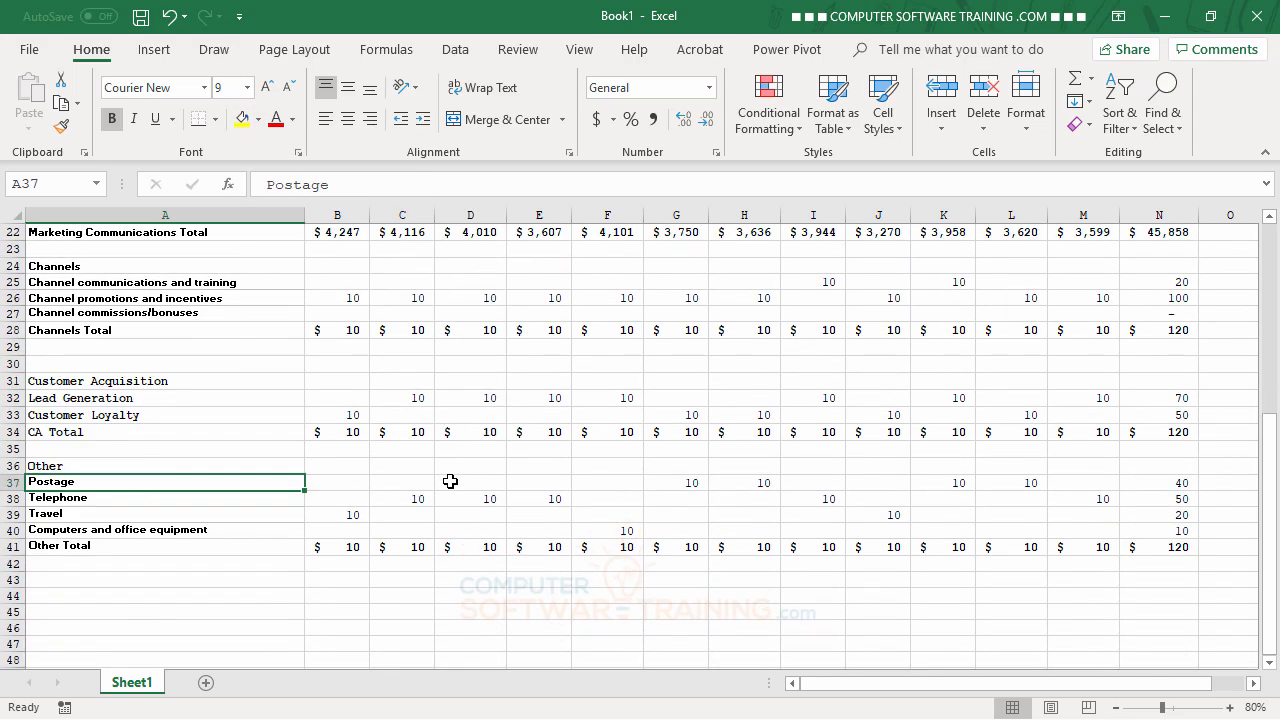
scroll(450, 481, "up", 7)
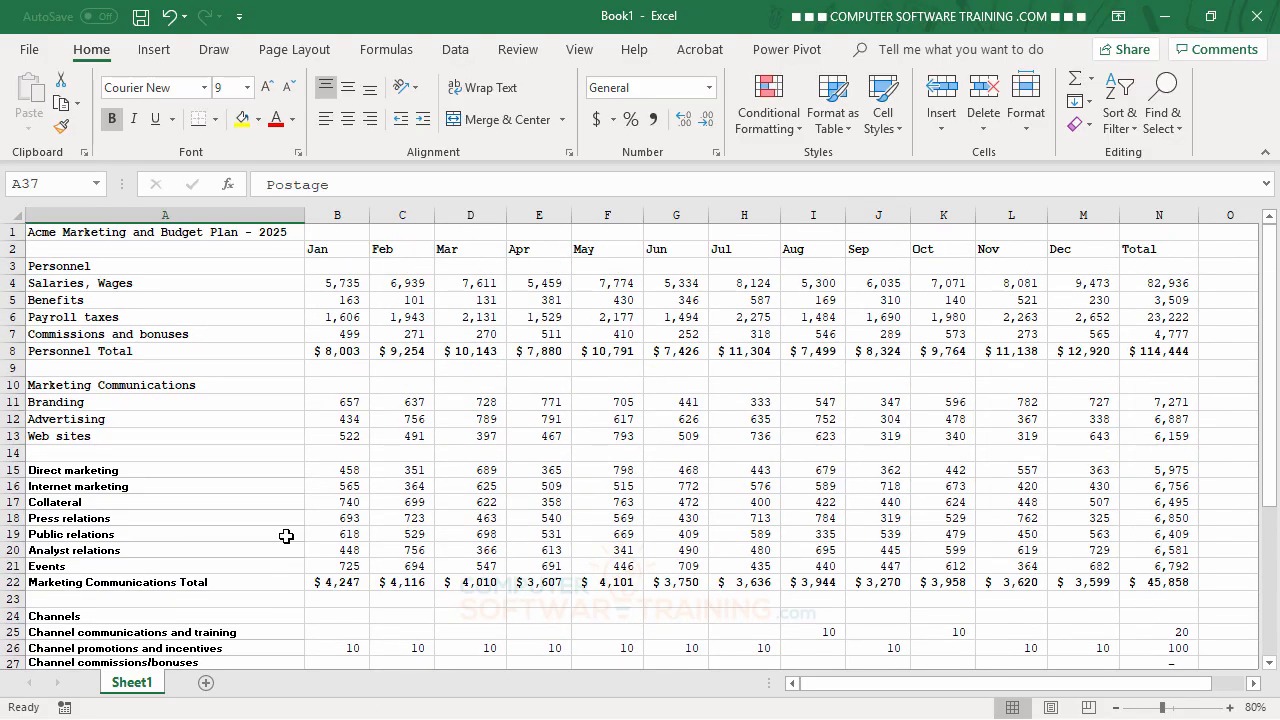
left_click(16, 215)
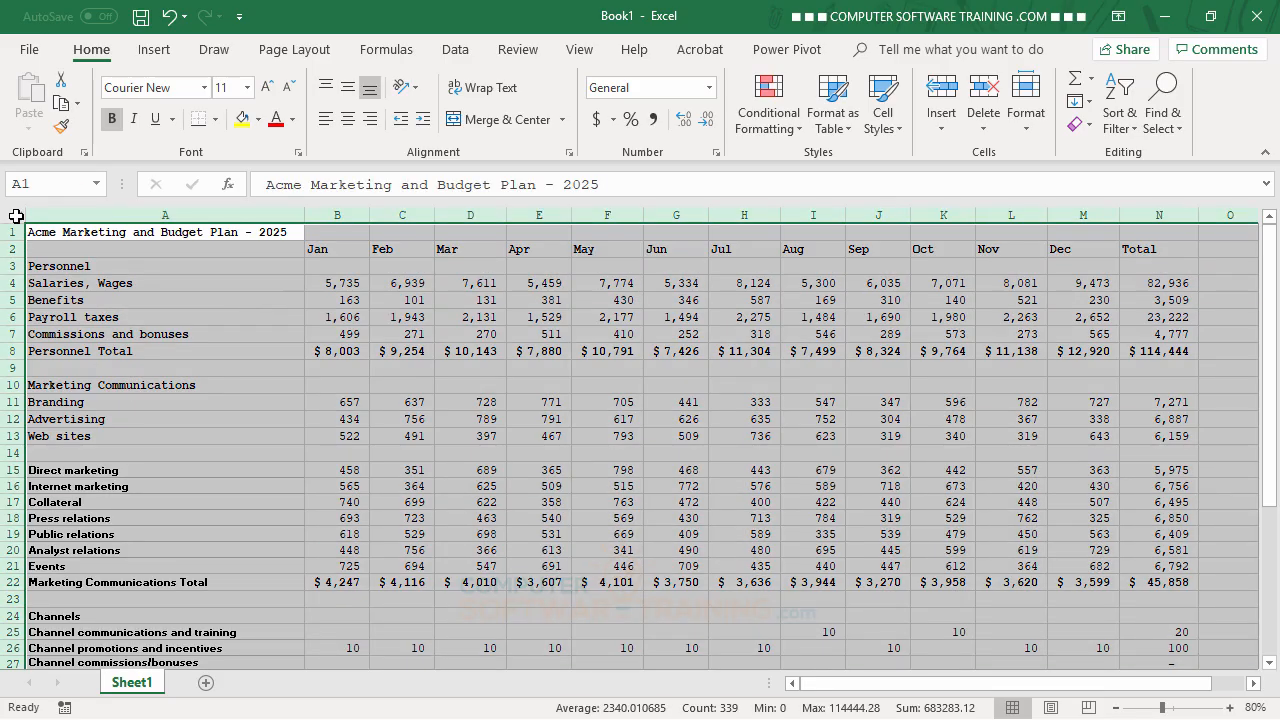
left_click(247, 88)
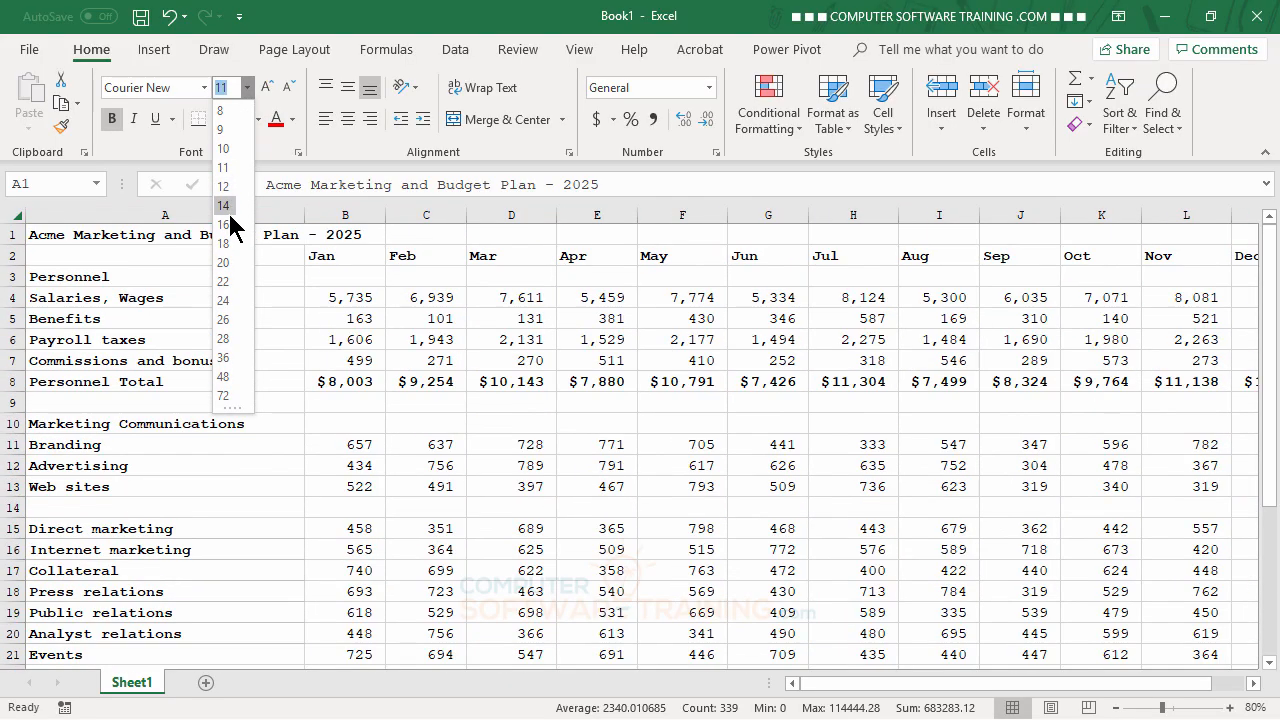
left_click(226, 224)
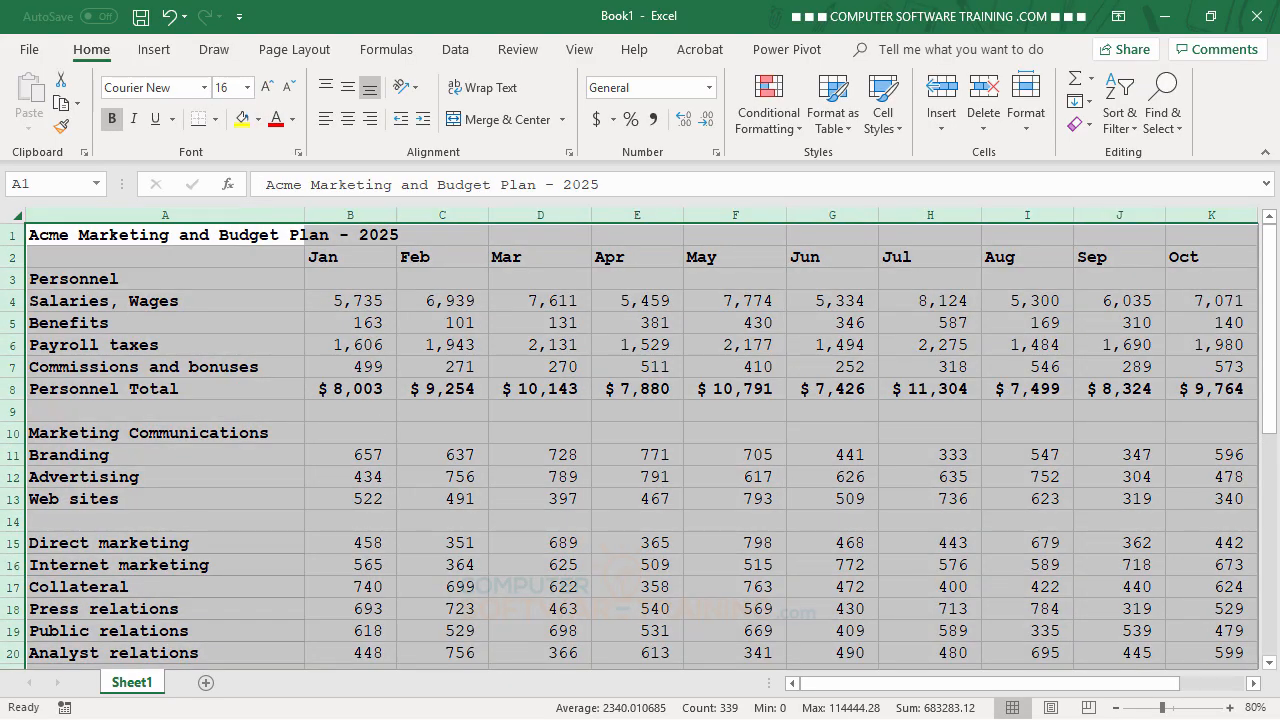
left_click(288, 95)
left_click(287, 86)
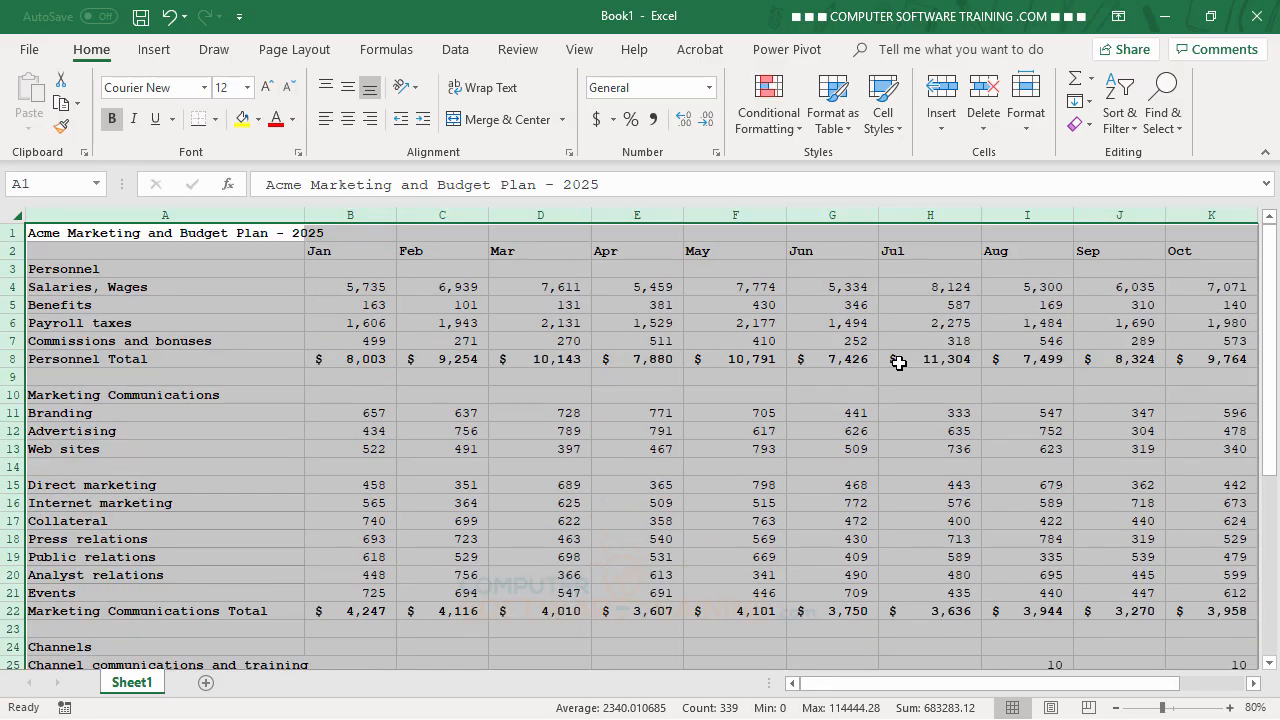
left_click(538, 432)
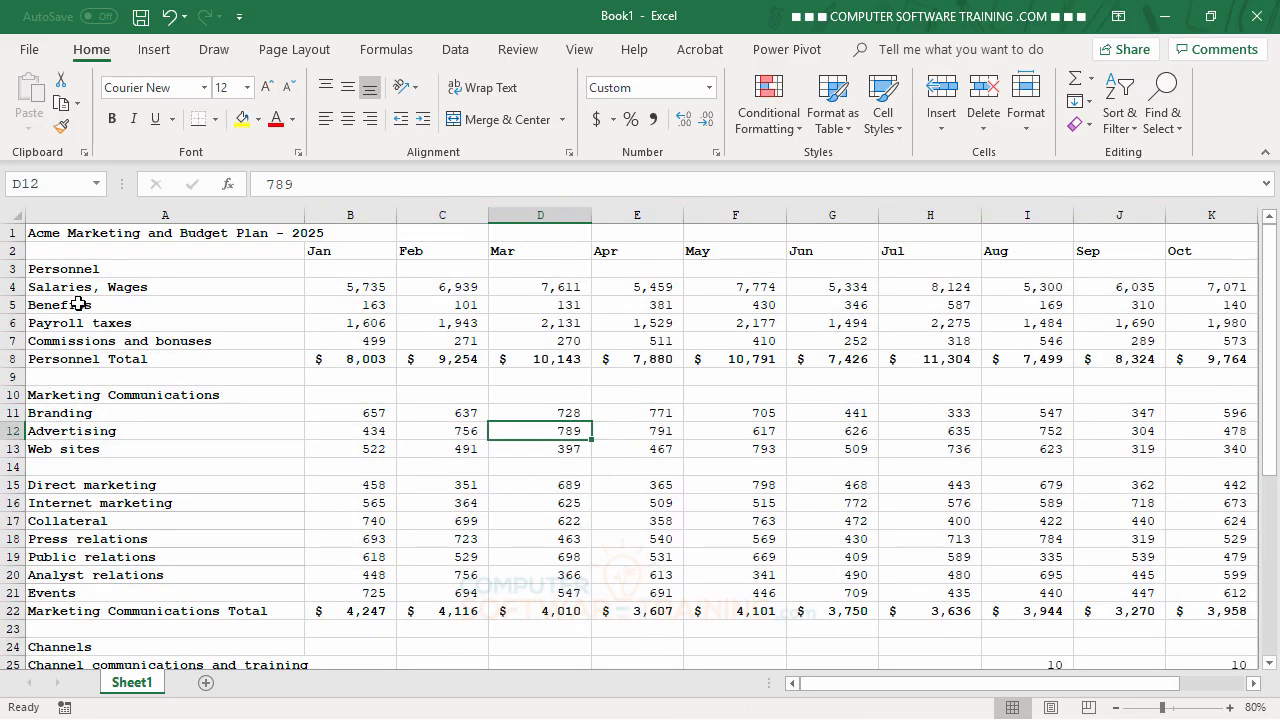
Select the whole sheet again and autofit every column to the enlarged text.
left_click(16, 216)
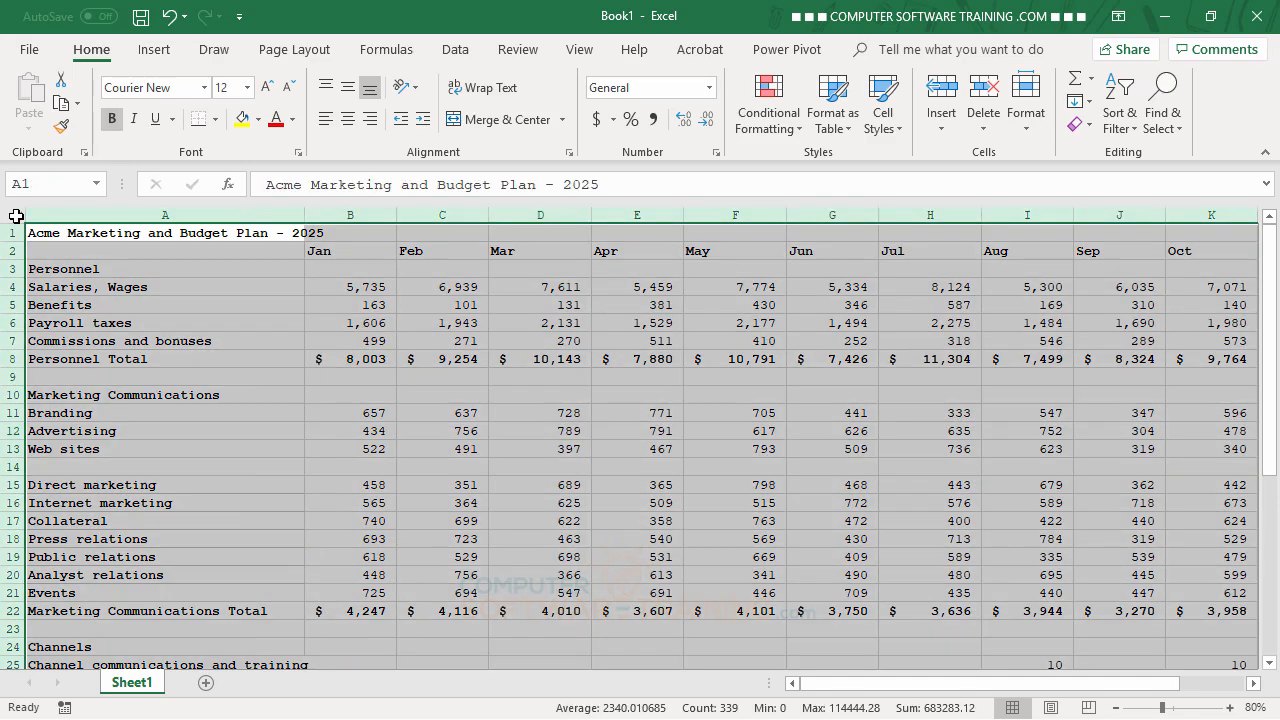
double_click(397, 213)
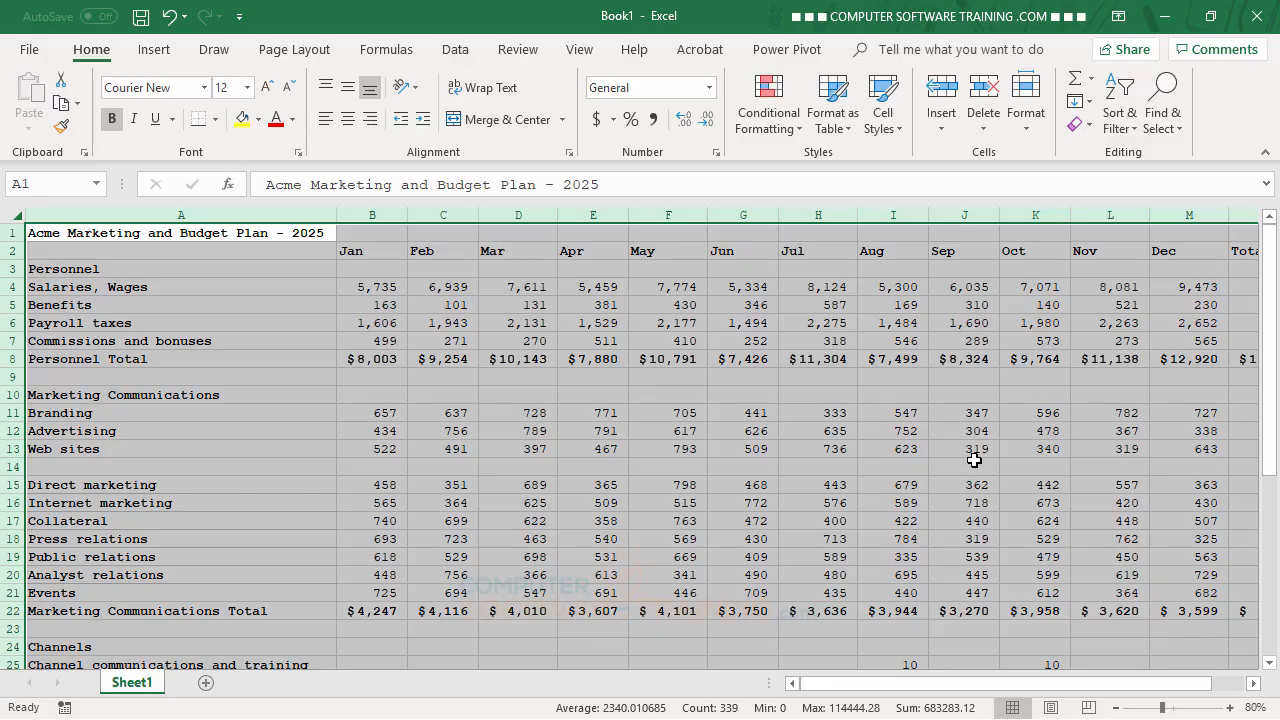
left_click(475, 377)
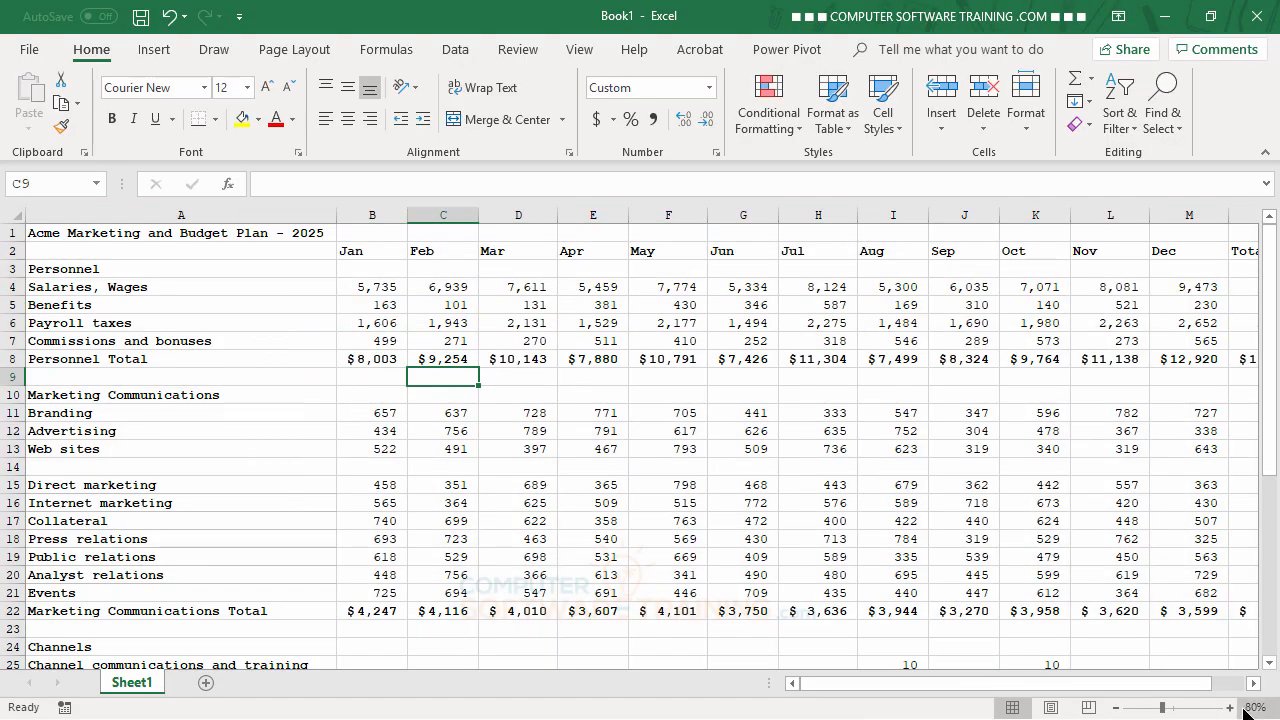
Remove bold from all category and expense labels in A3:A41.
left_click(1117, 708)
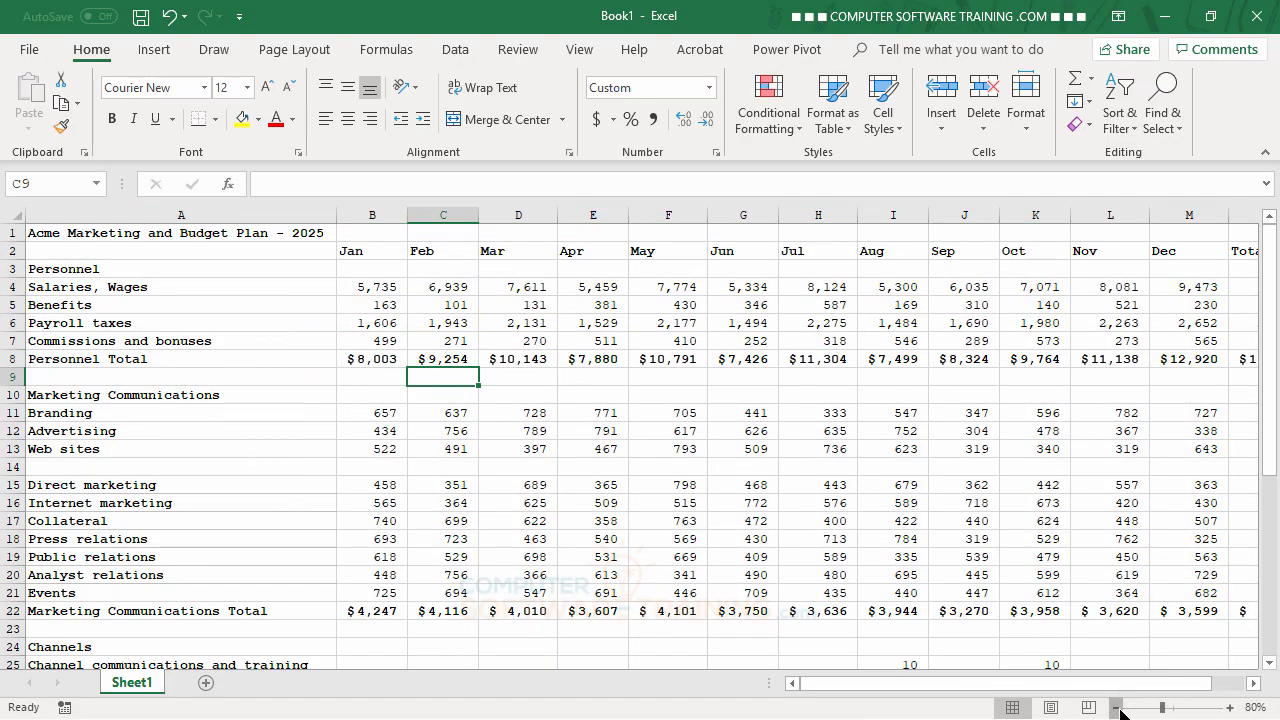
scroll(800, 490, "down", 4)
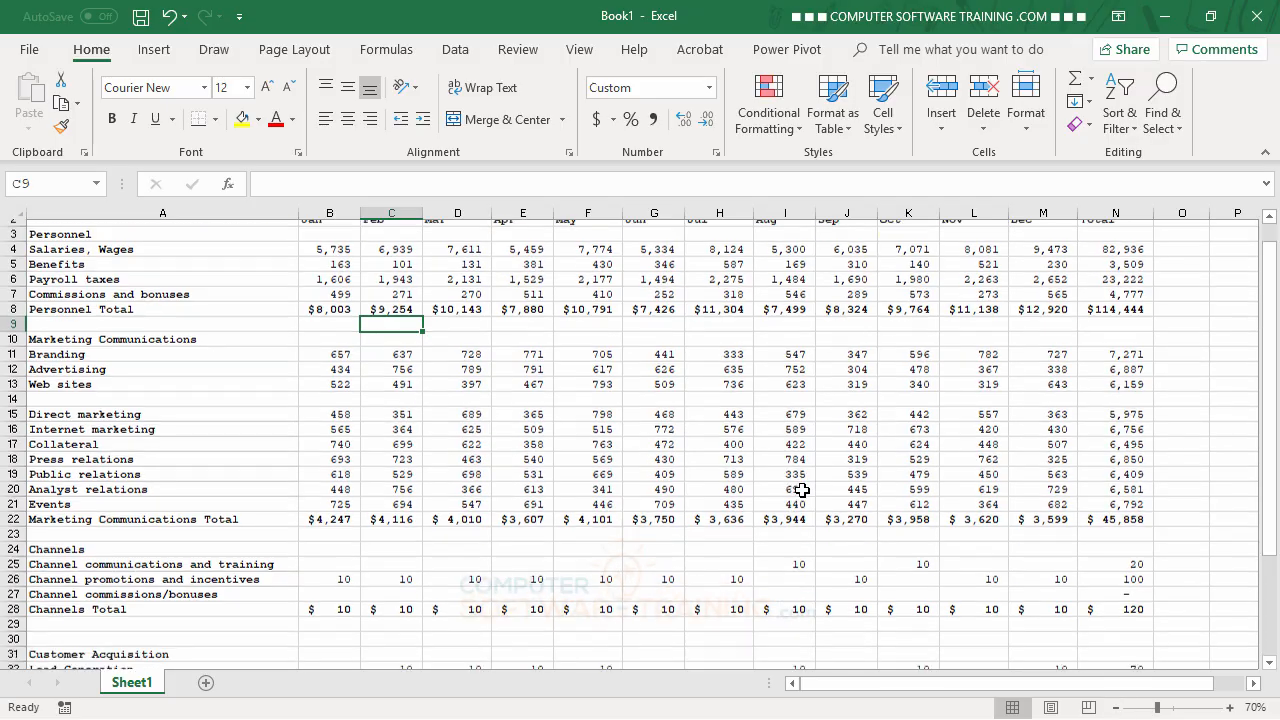
scroll(802, 492, "up", 4)
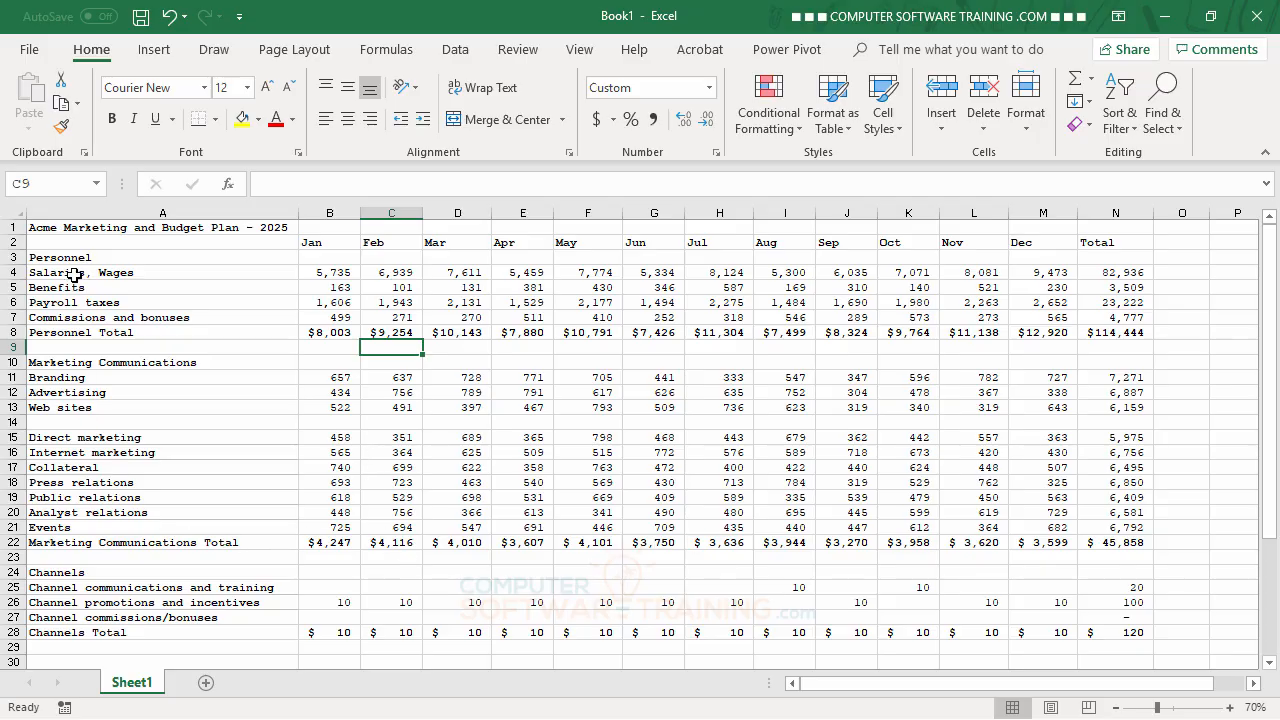
left_click_drag(68, 260, 92, 647)
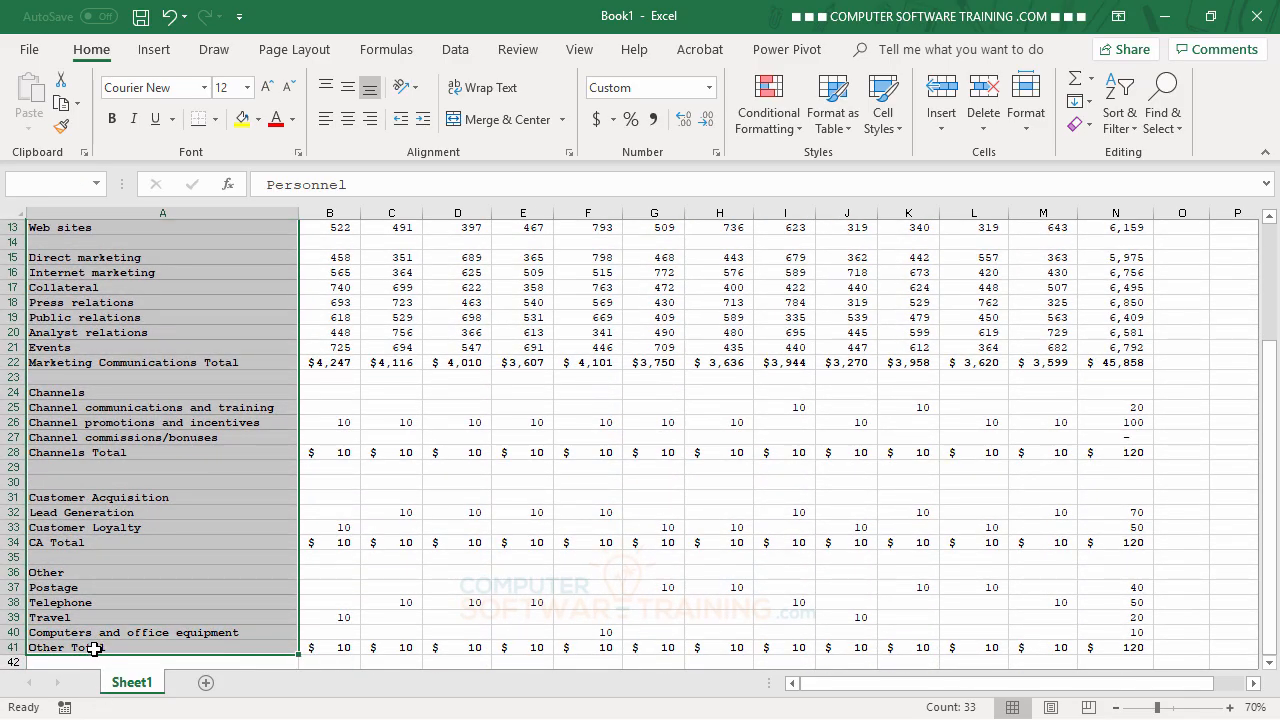
left_click(118, 133)
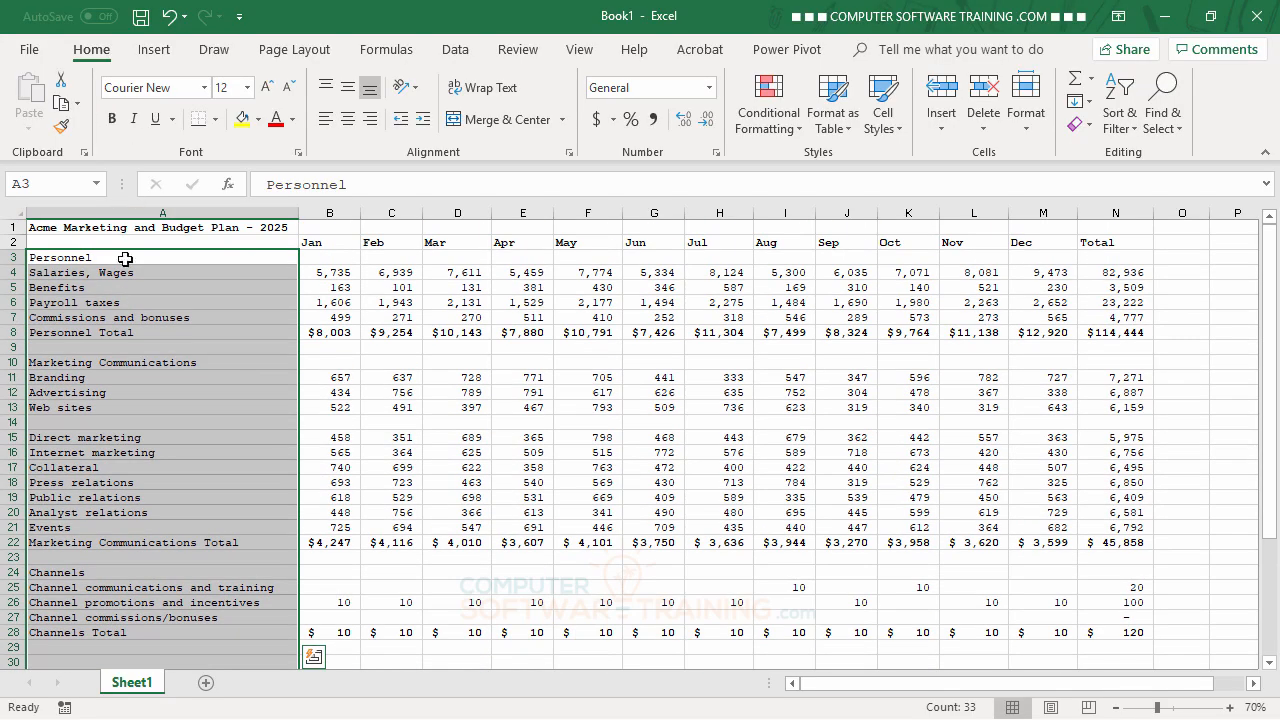
Bold only the category headings and total labels in A3, A8, A10, A22, A24, A28, A31, A34, A36 and A41.
left_click(85, 257)
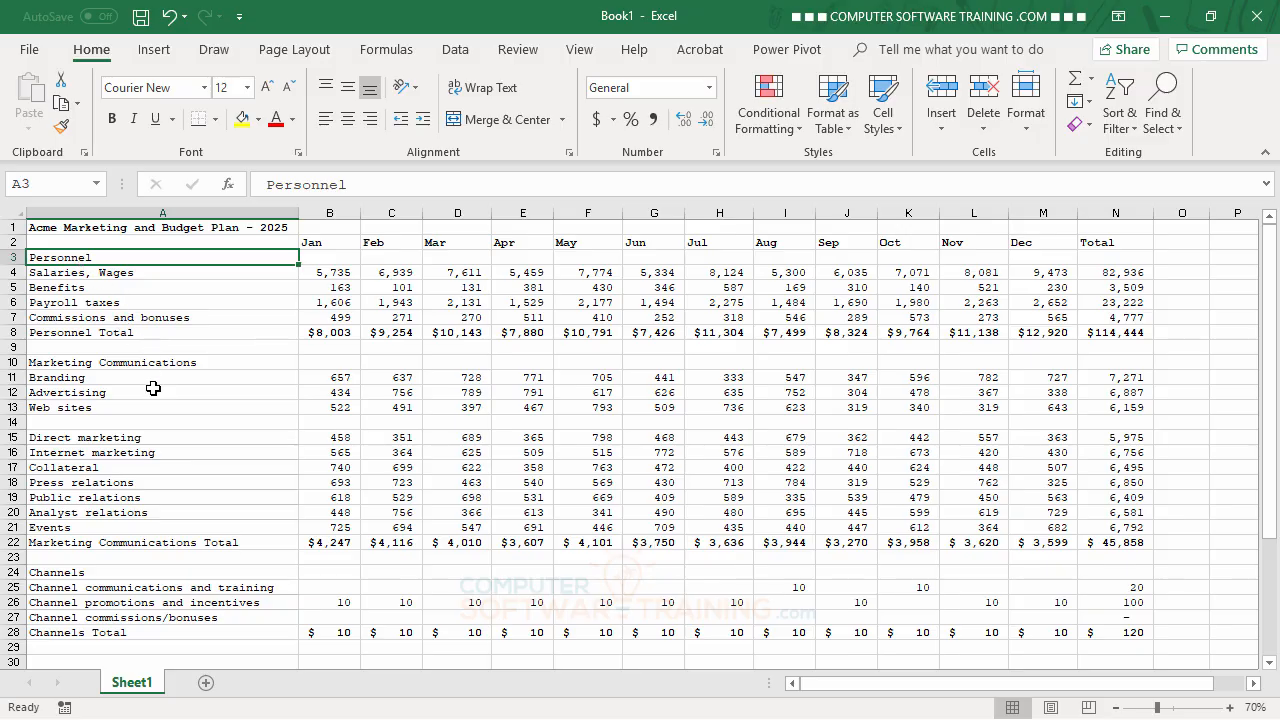
left_click(106, 336, "ctrl")
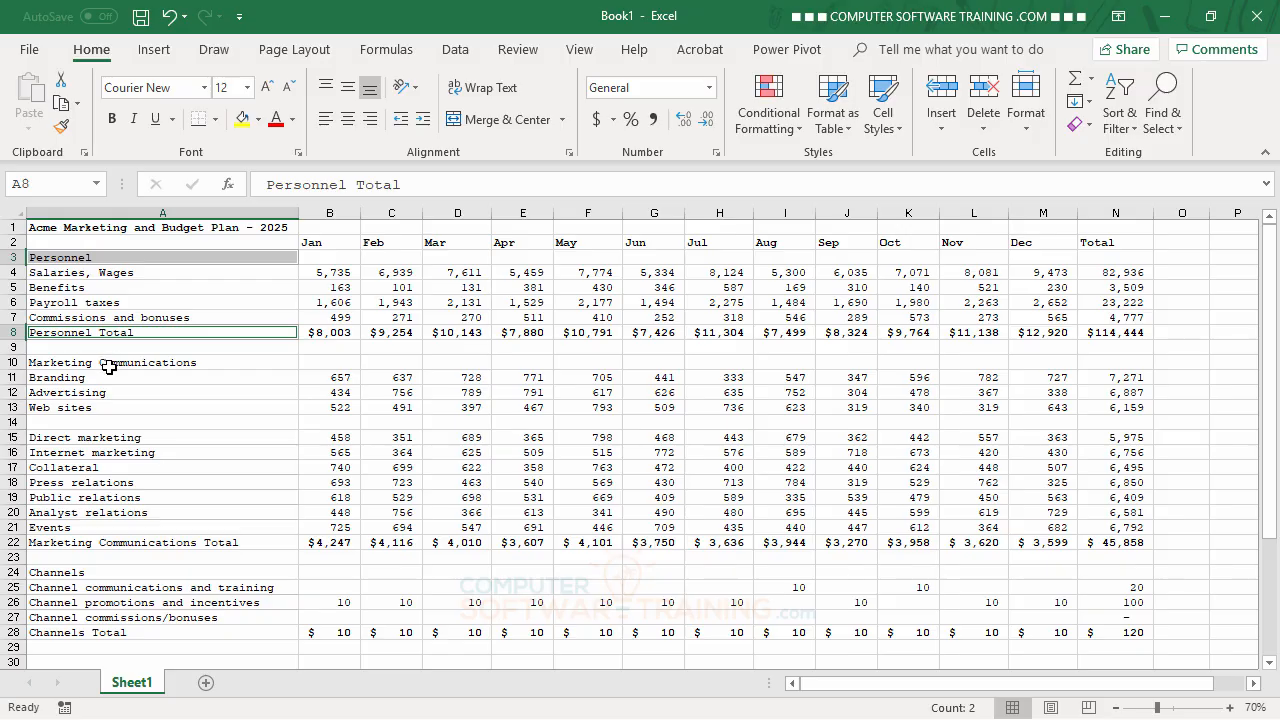
left_click(109, 366, "ctrl")
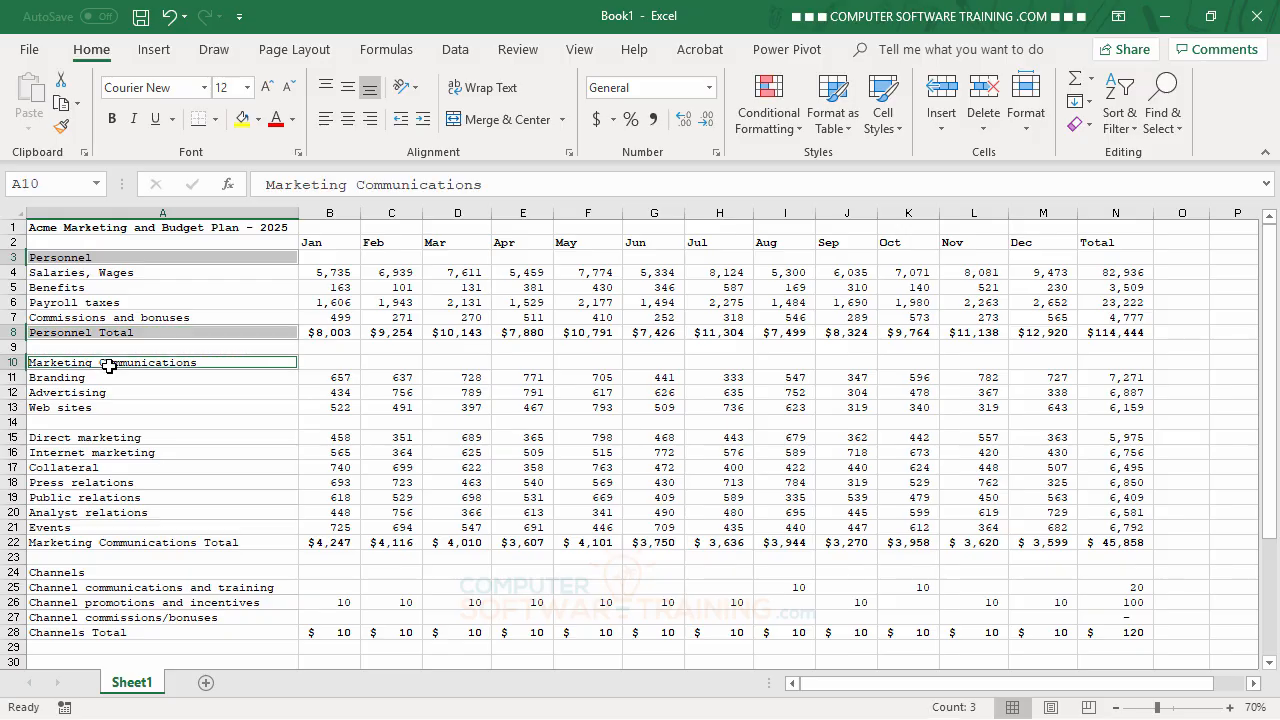
left_click(132, 543, "ctrl")
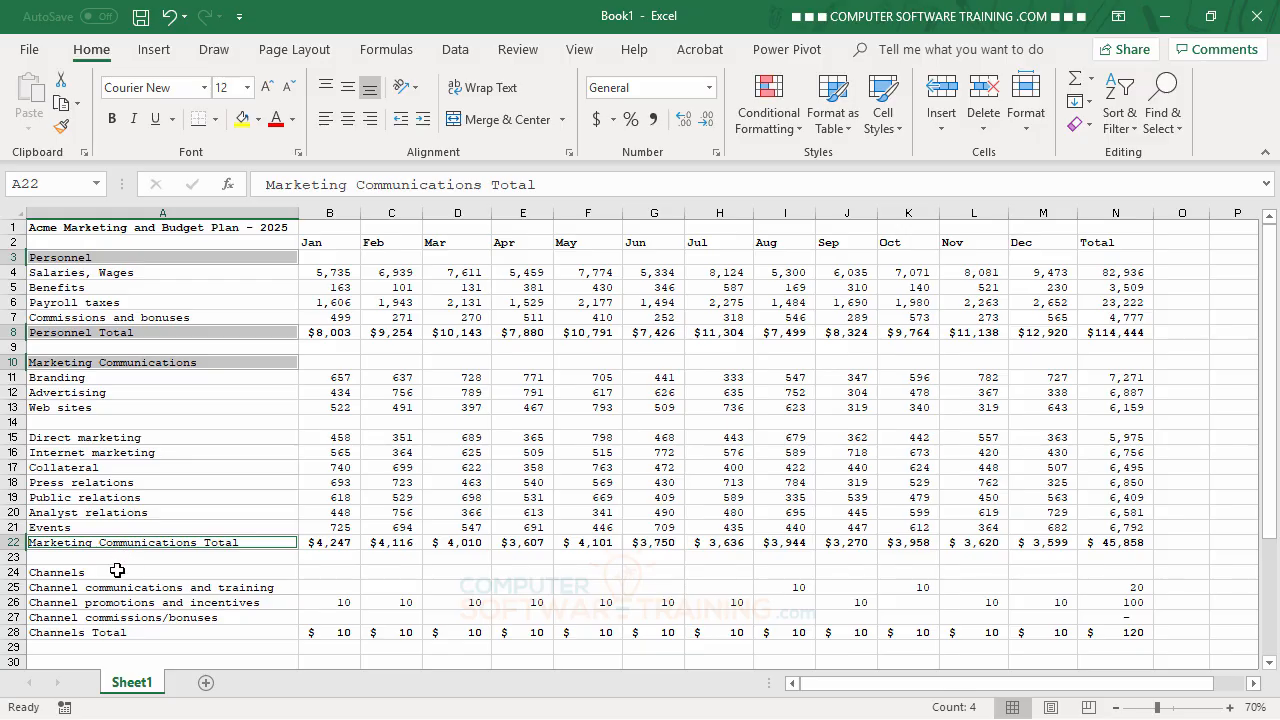
left_click(117, 571, "ctrl")
left_click(124, 632, "ctrl")
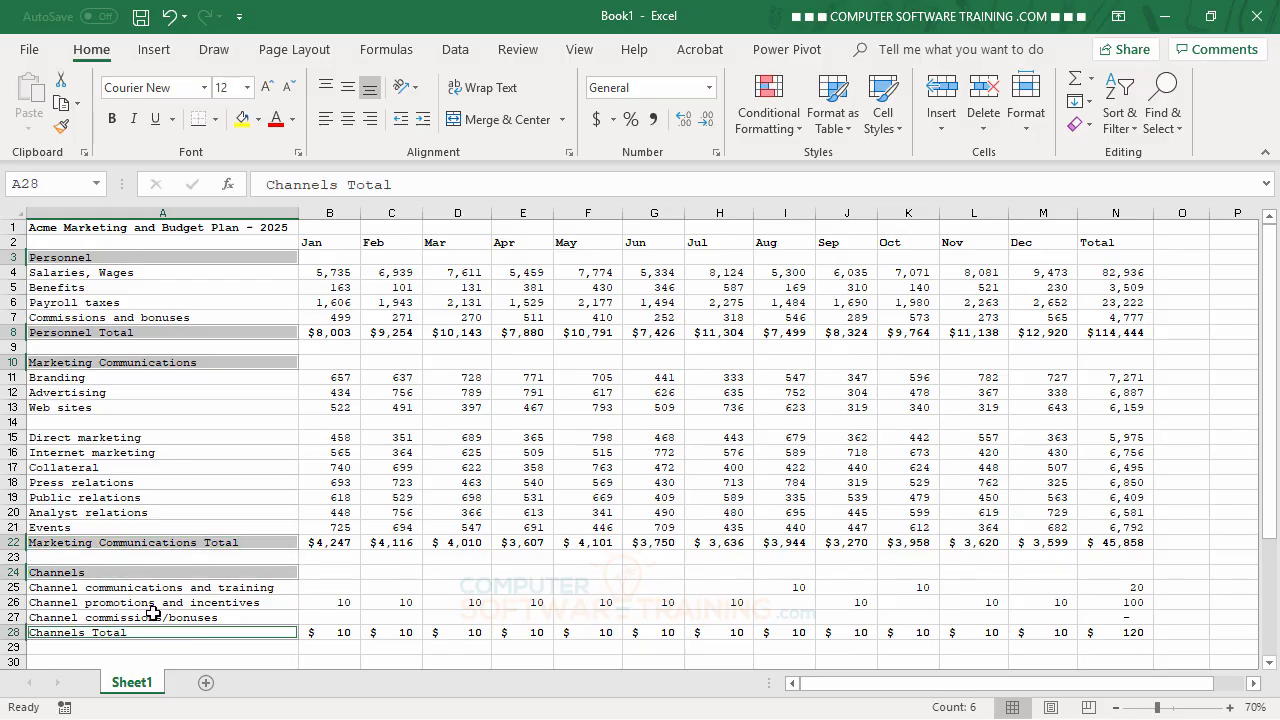
scroll(162, 605, "down", 6)
scroll(162, 605, "down", 2)
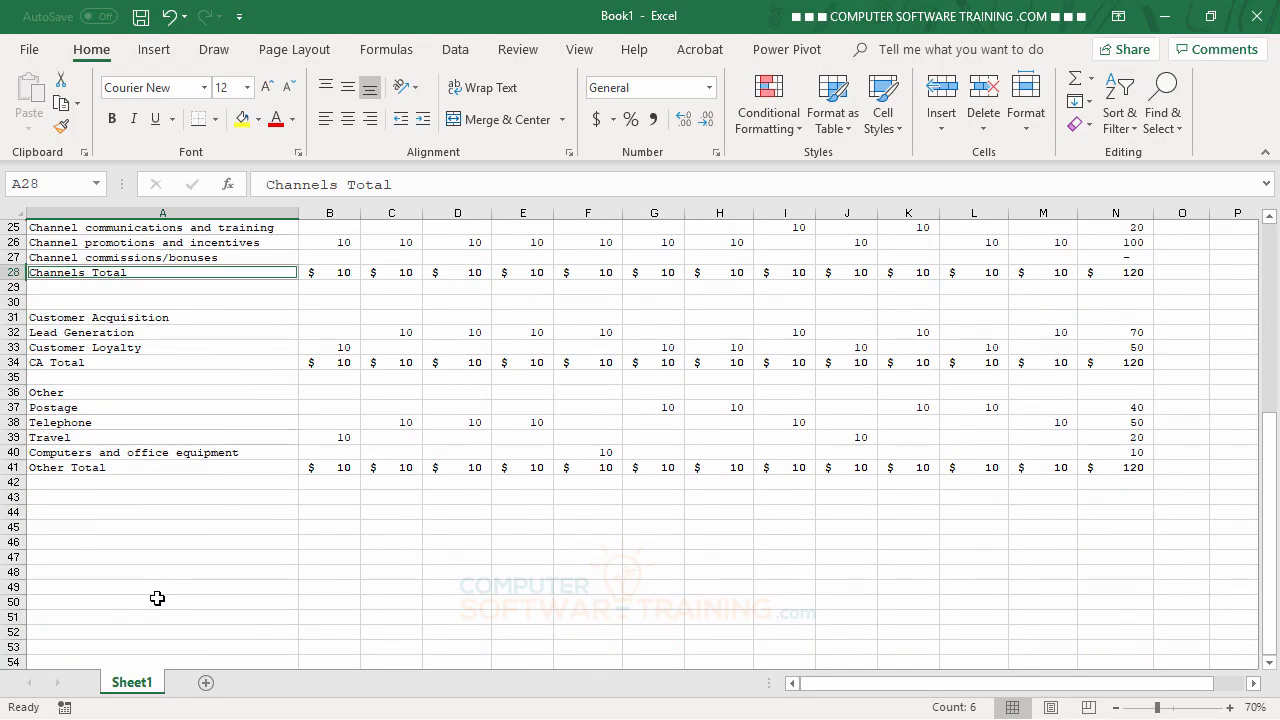
left_click(108, 320, "ctrl")
left_click(96, 362, "ctrl")
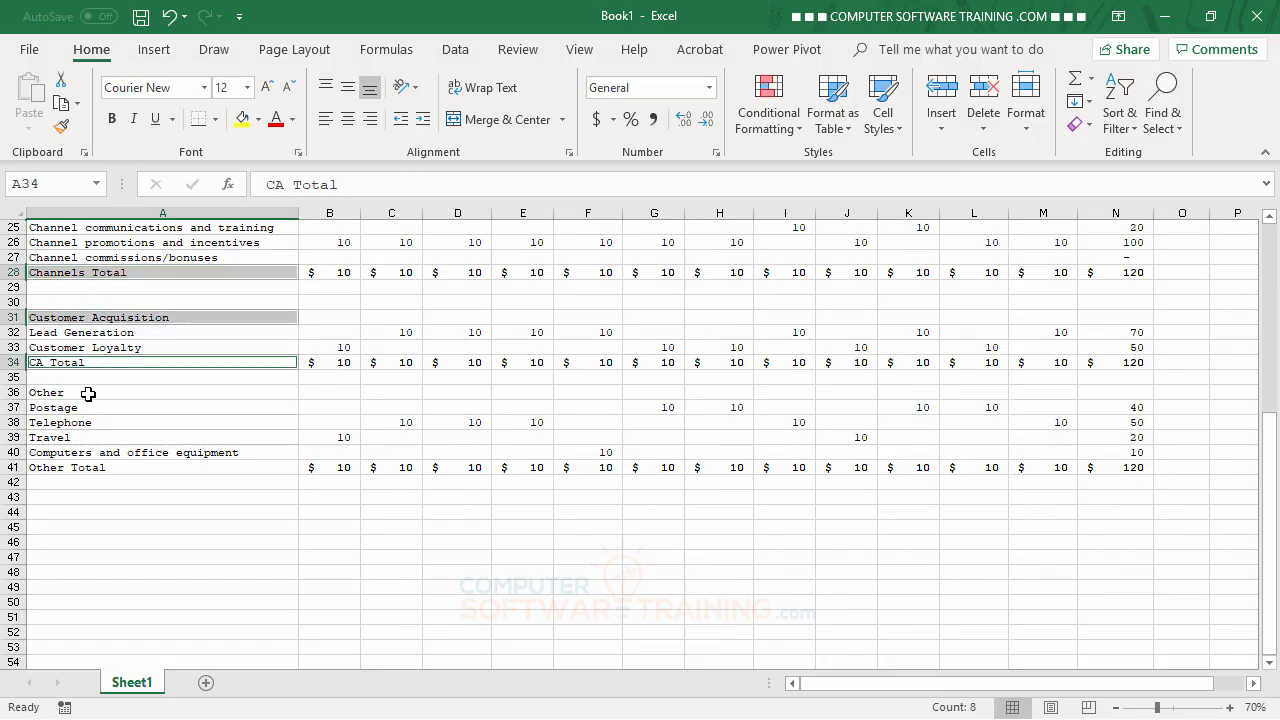
left_click(88, 393, "ctrl")
left_click(96, 467, "ctrl")
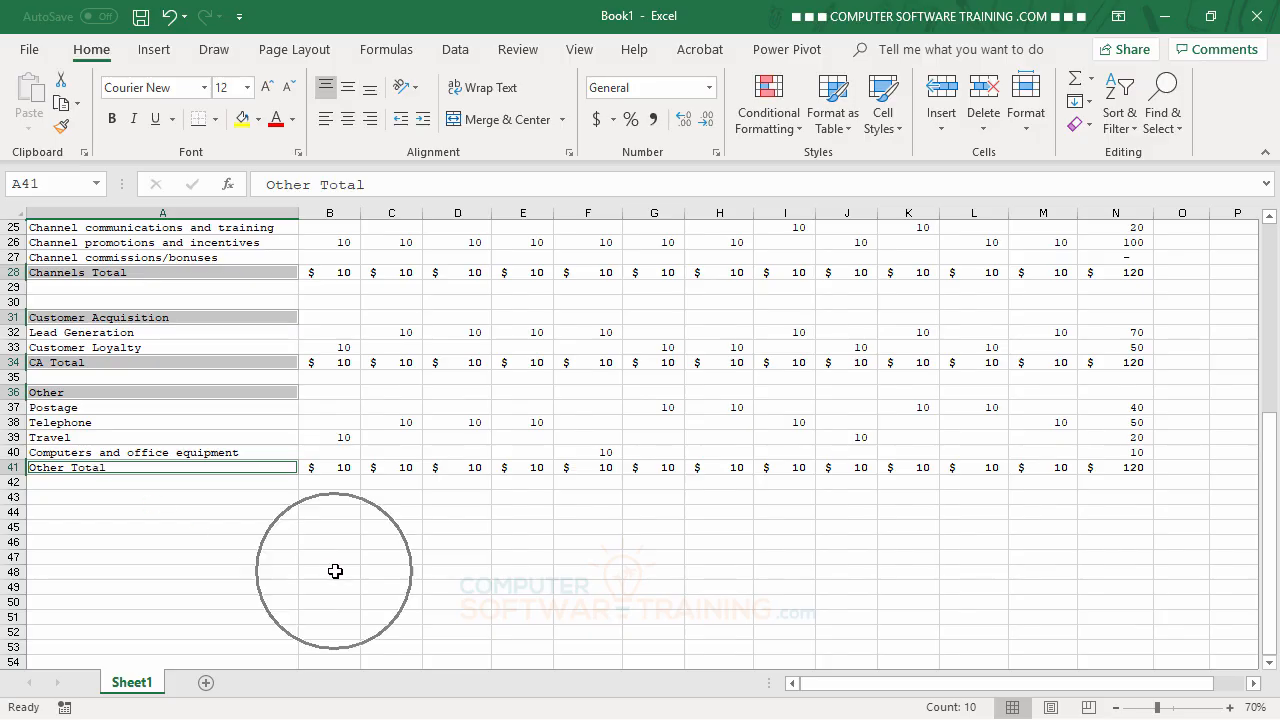
scroll(343, 570, "up", 4)
scroll(343, 570, "up", 4)
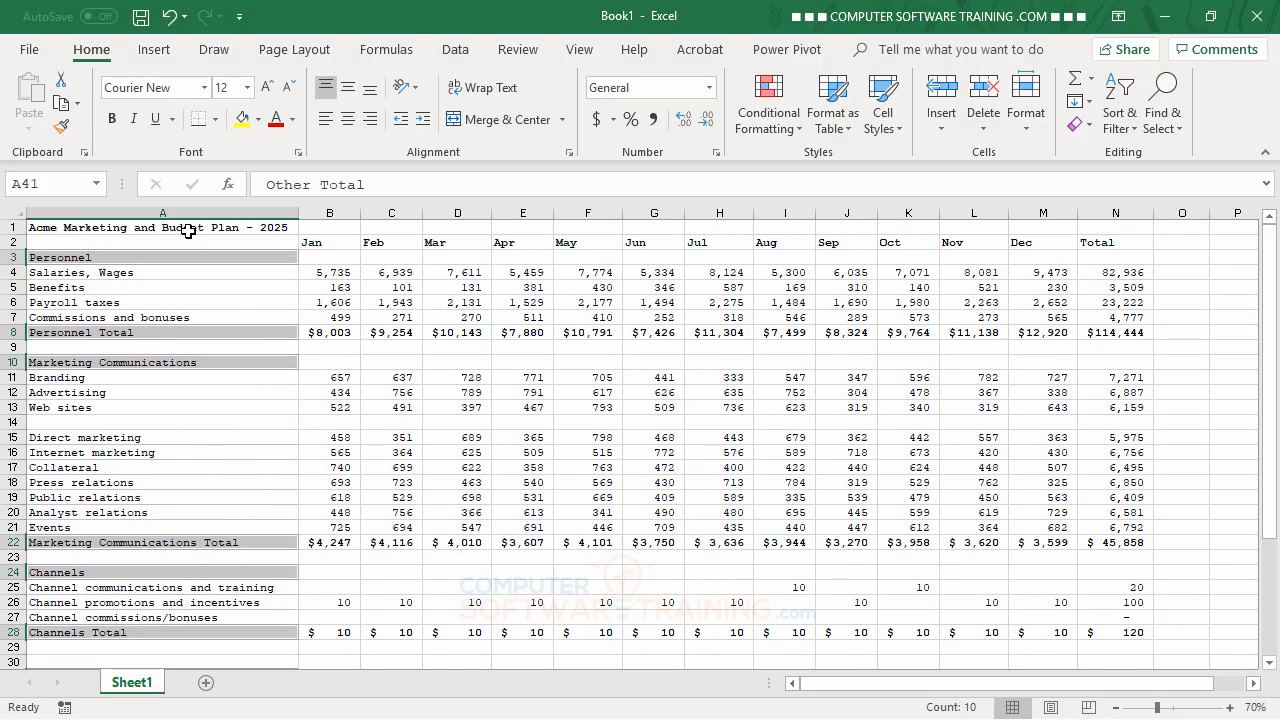
left_click(113, 120)
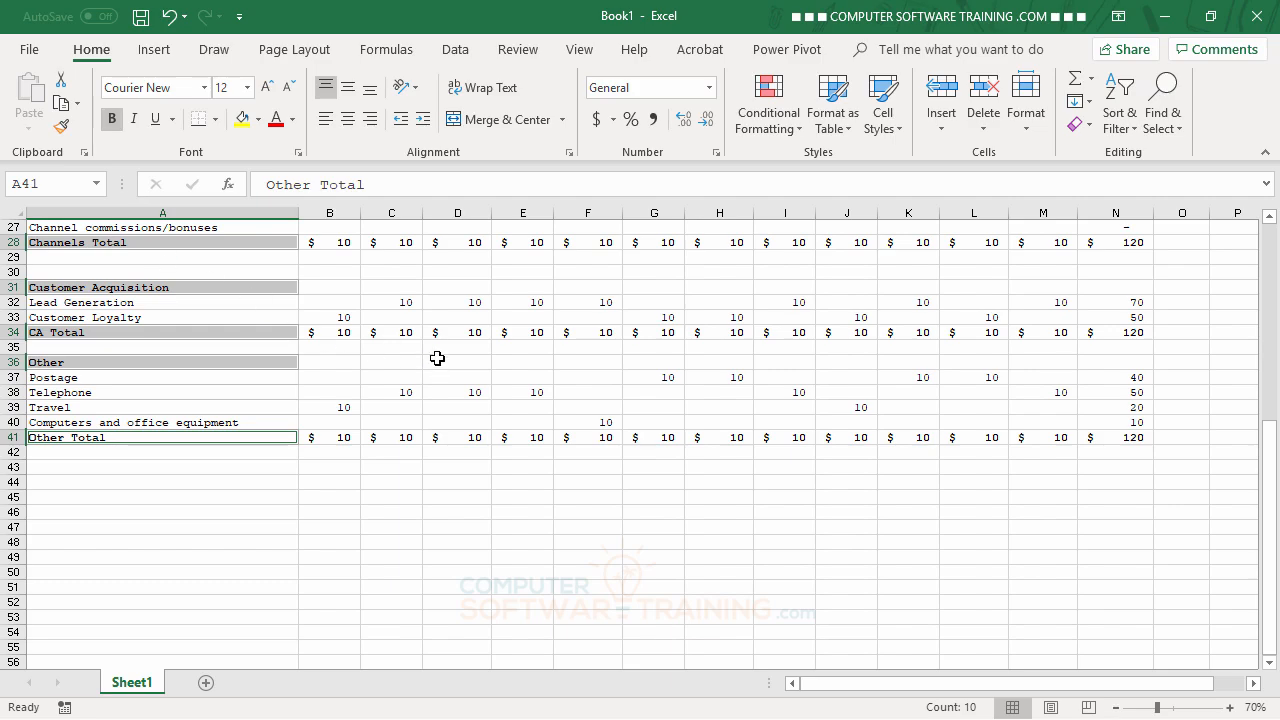
left_click(390, 394)
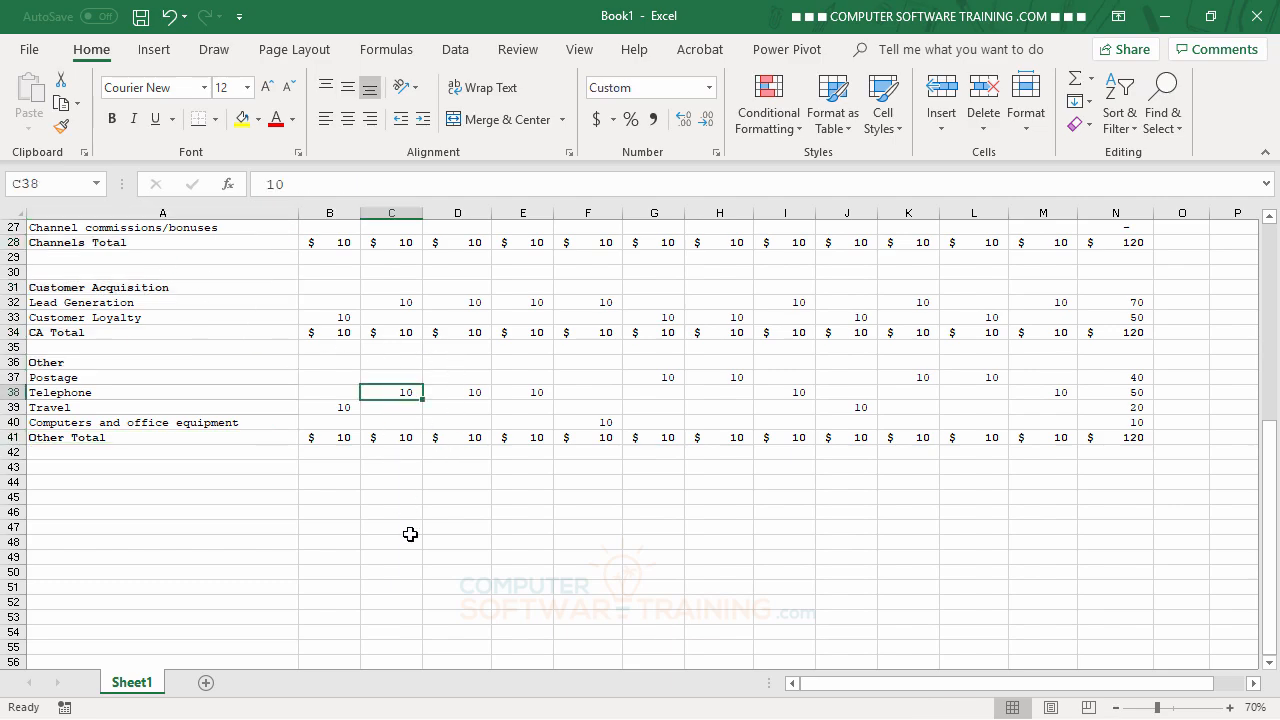
scroll(388, 552, "up", 8)
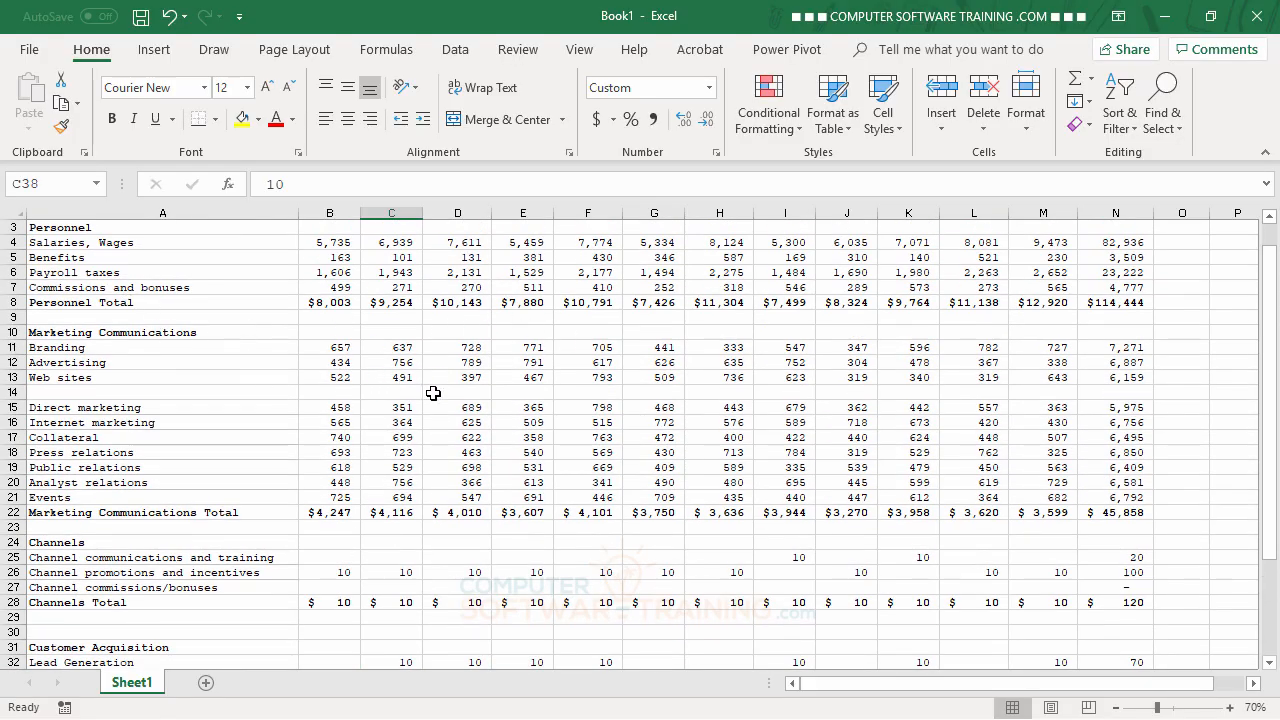
Insert a blank column before the label column and narrow it into a slim margin.
scroll(240, 379, "up", 1)
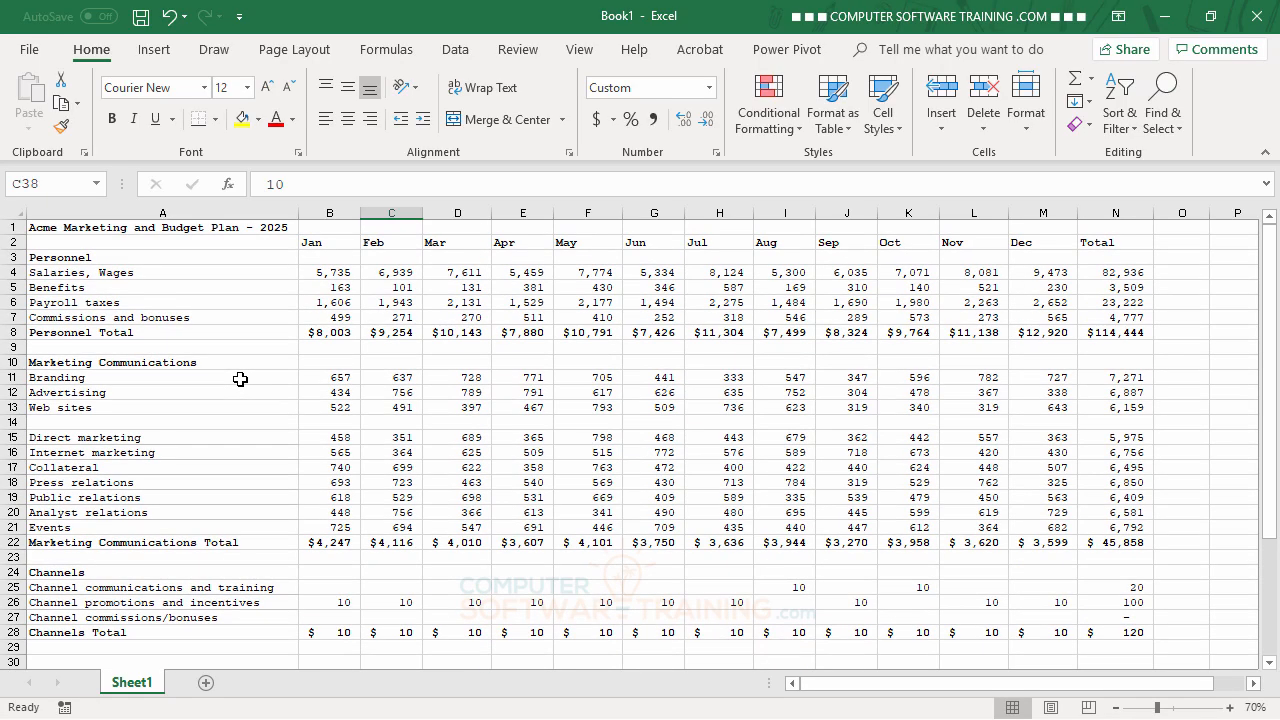
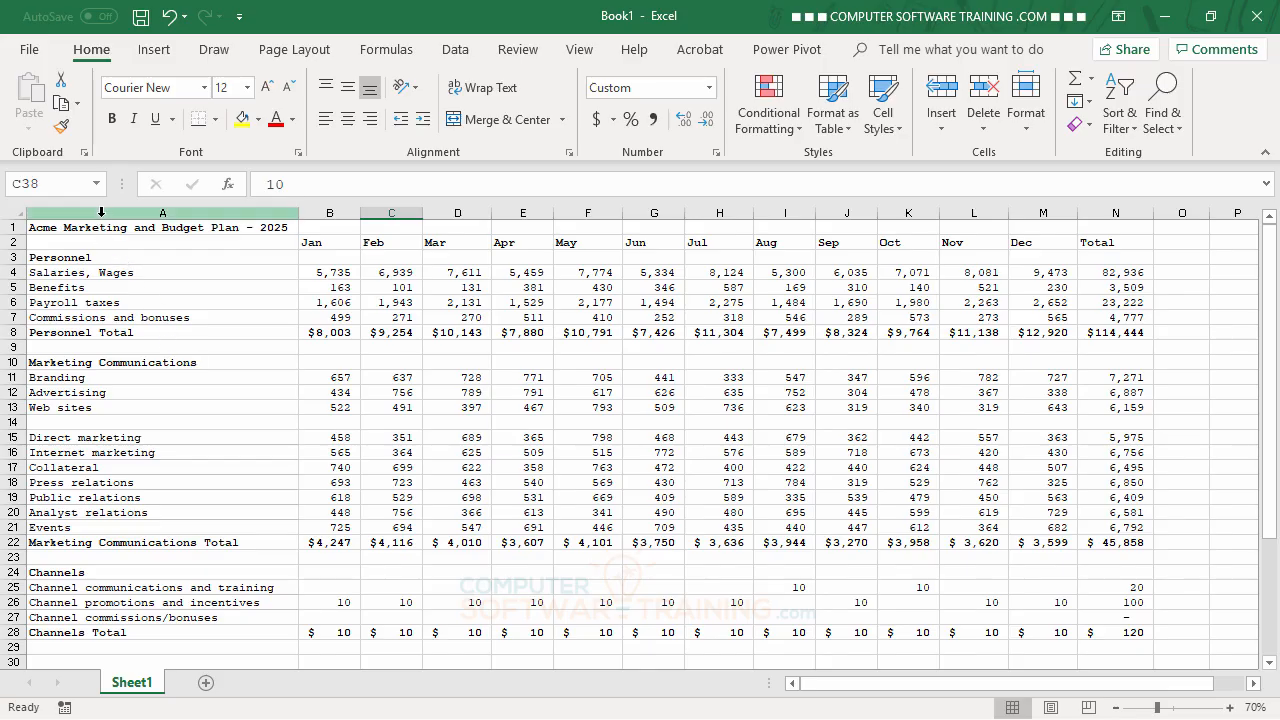
left_click(101, 212)
right_click(102, 215)
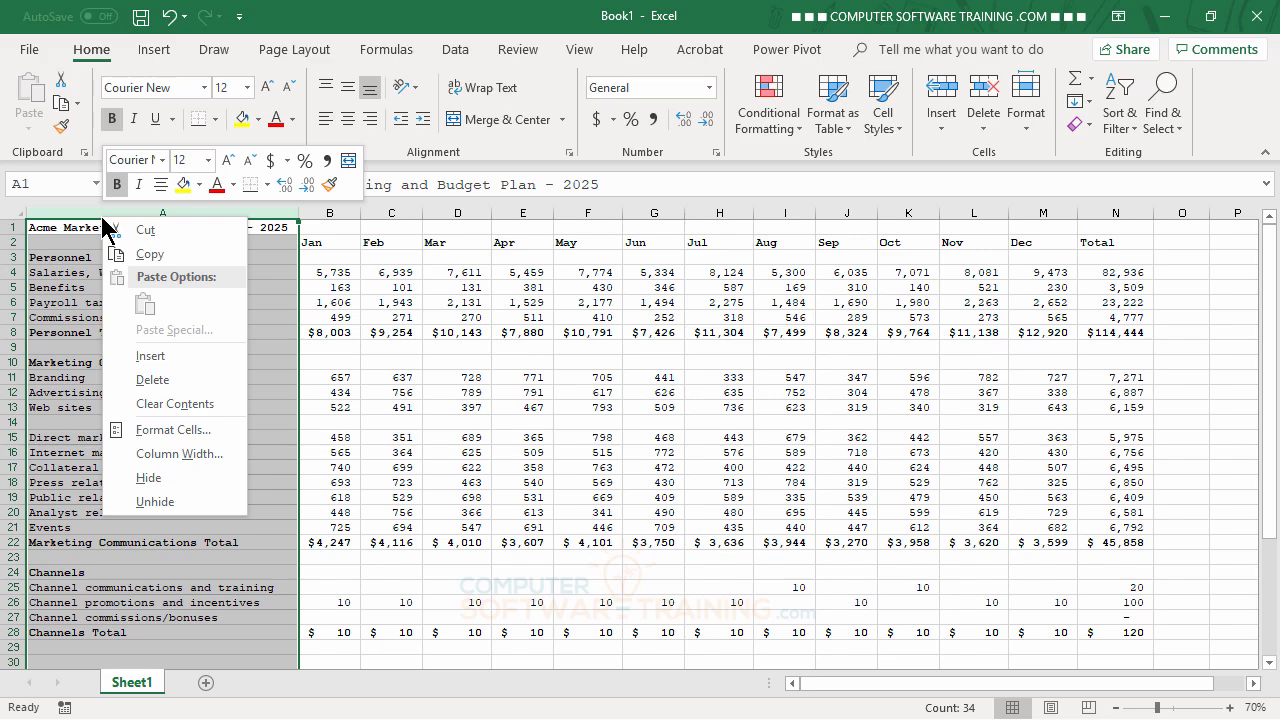
left_click(155, 357)
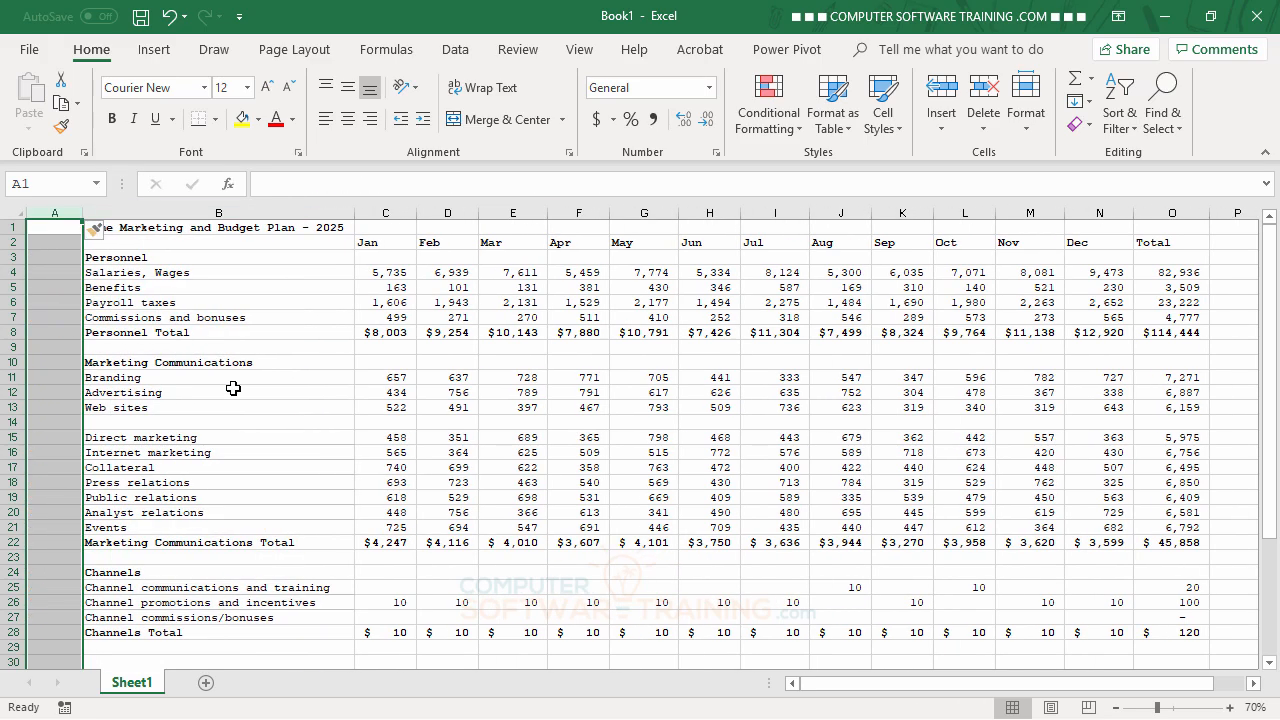
left_click(214, 372)
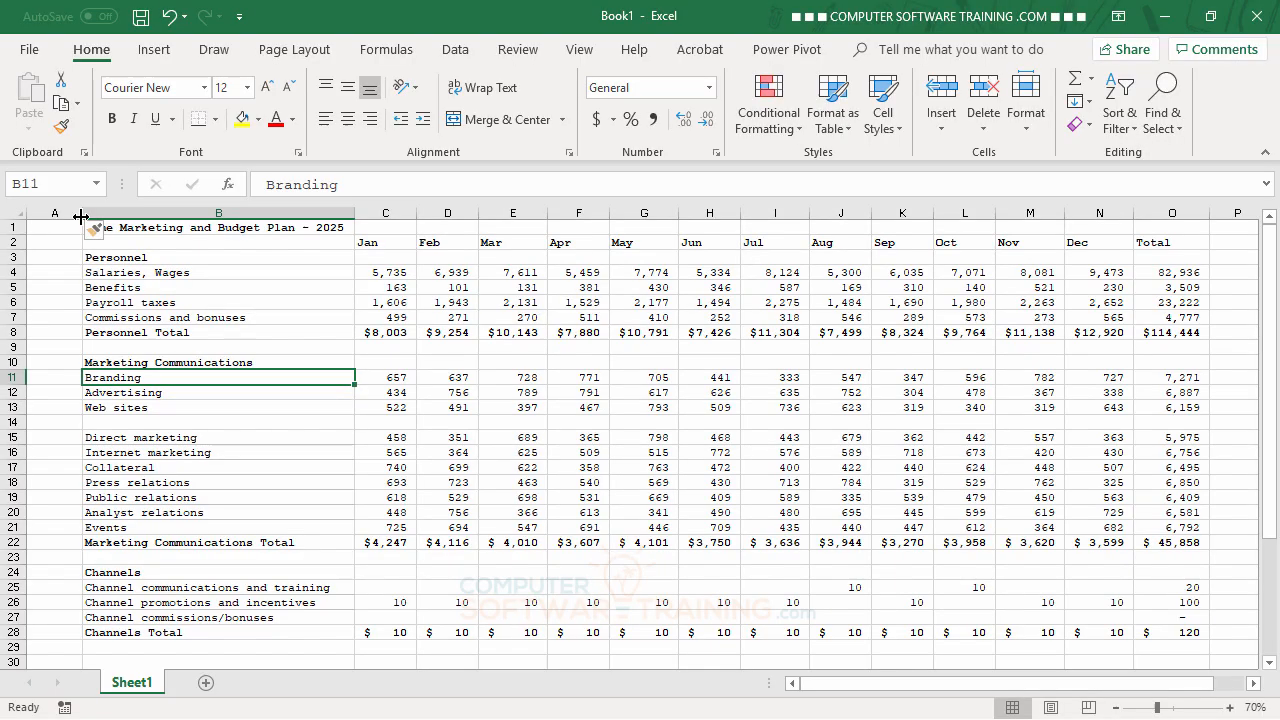
left_click_drag(81, 215, 48, 213)
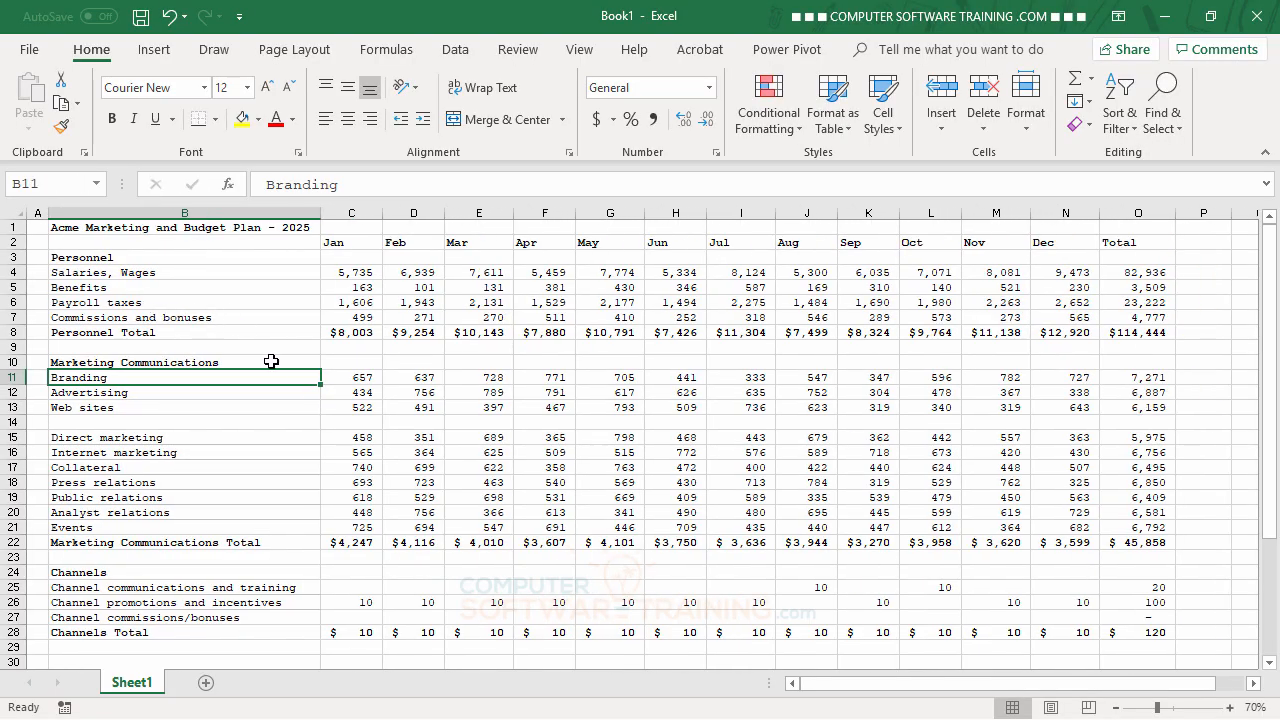
Apply a thick outside border around the whole budget table, B1:O41.
left_click(78, 229)
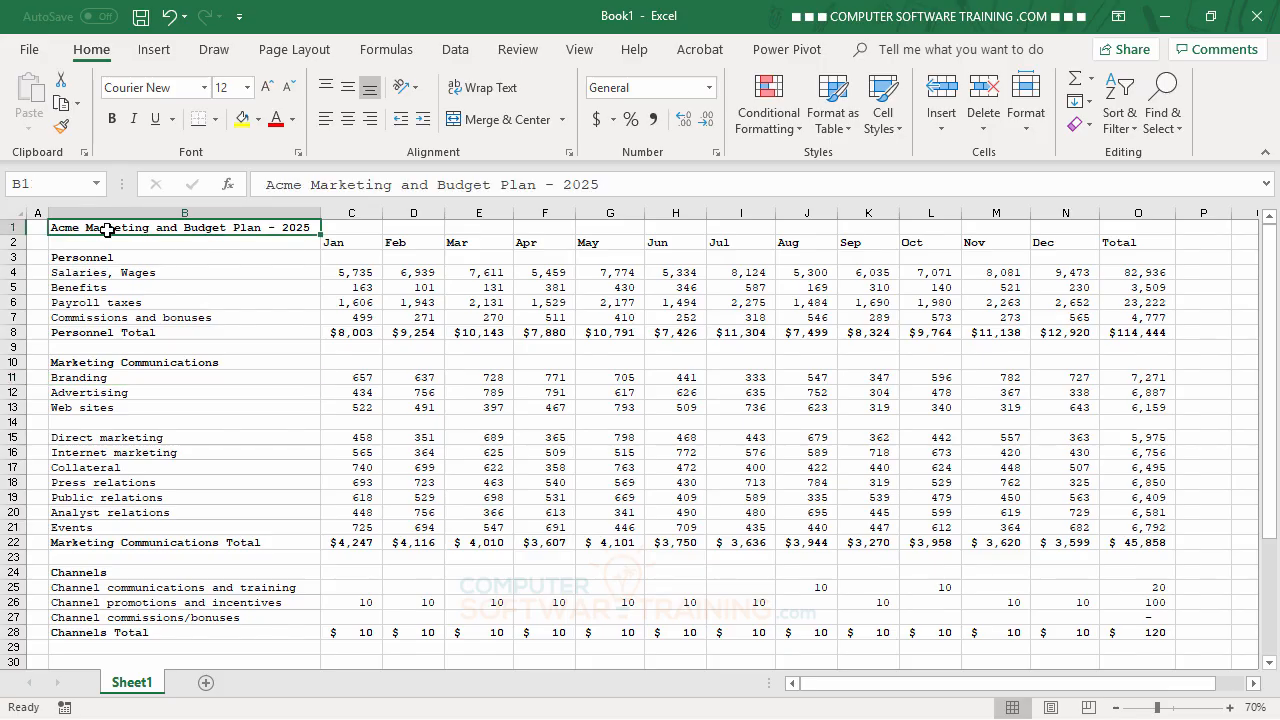
left_click_drag(408, 241, 1130, 493)
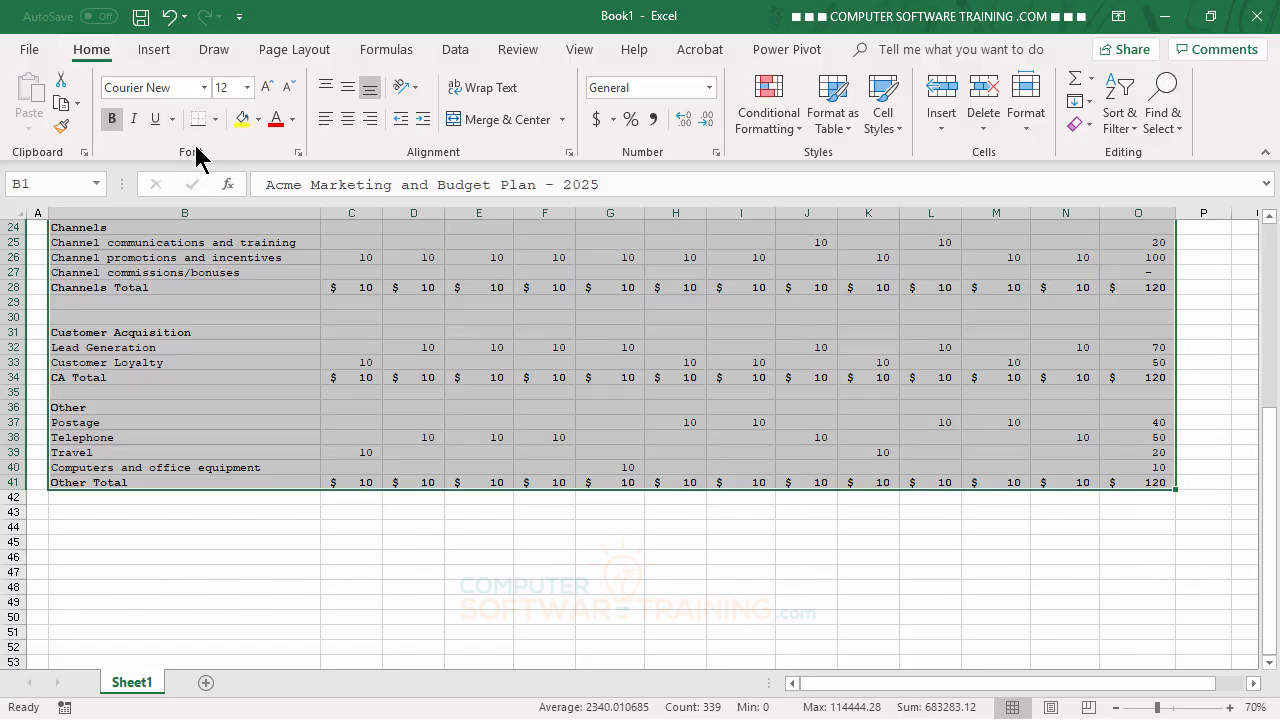
left_click(215, 120)
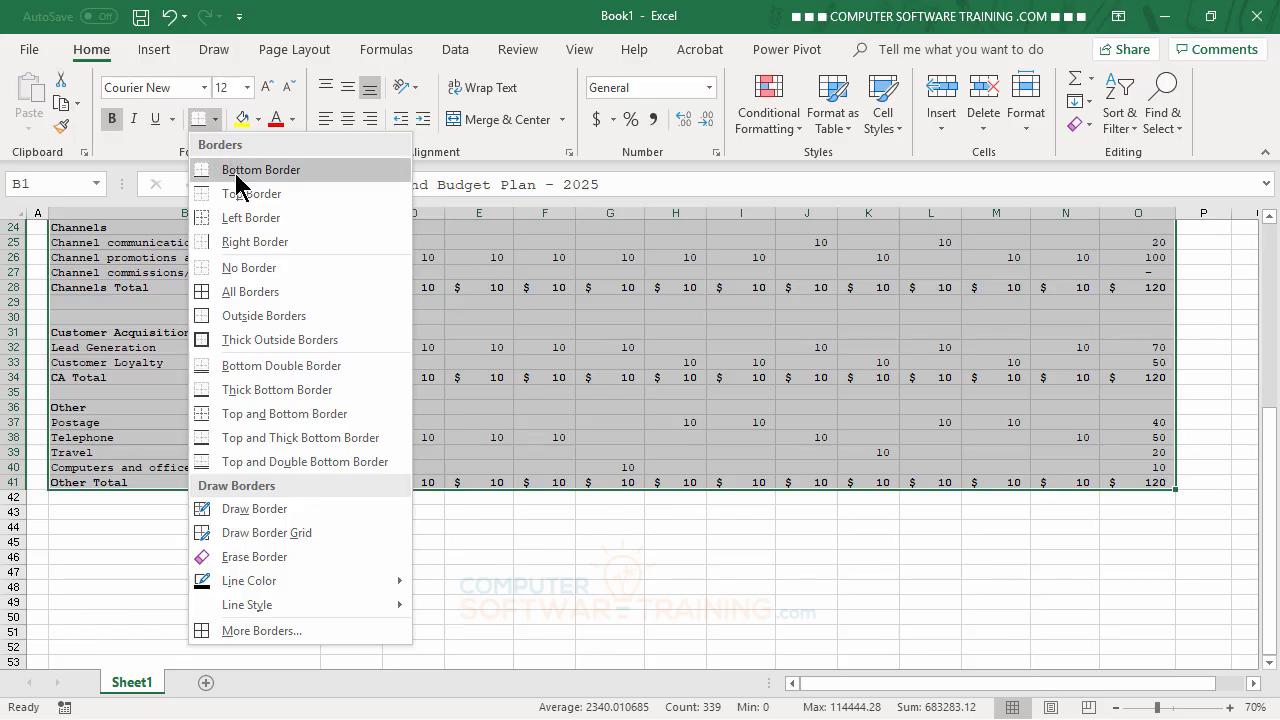
left_click(258, 340)
scroll(258, 347, "up", 8)
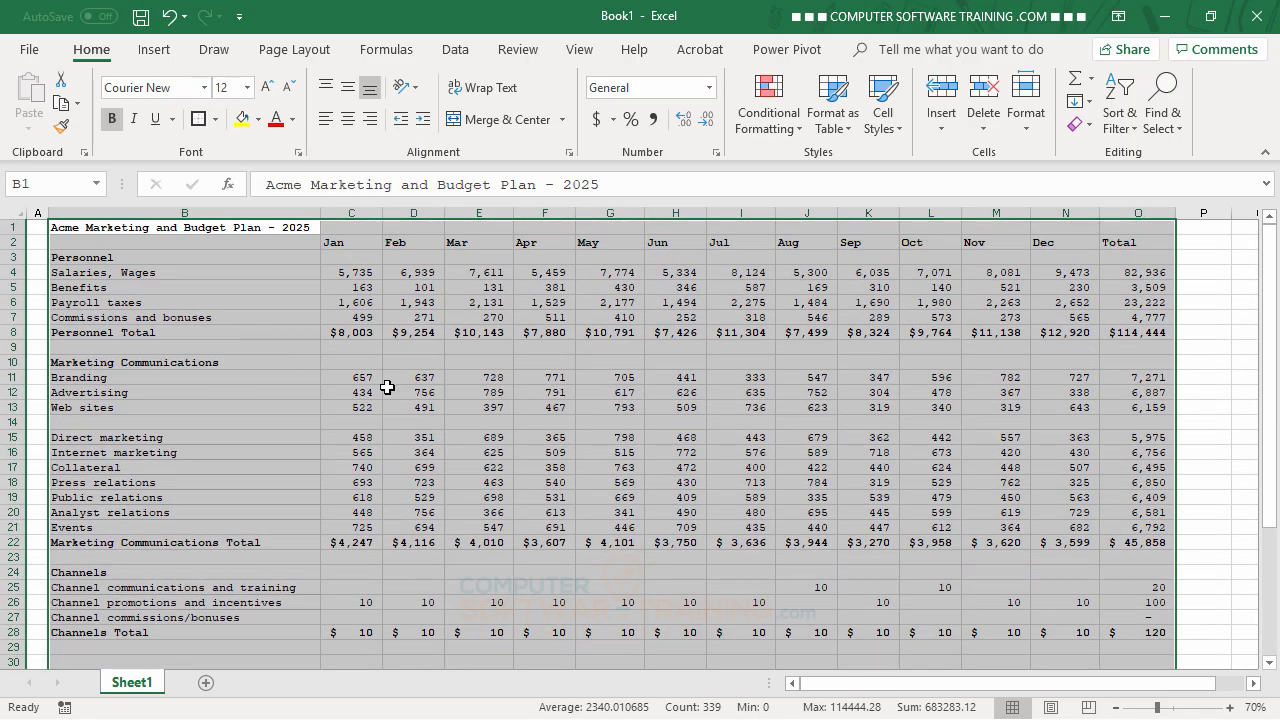
left_click(393, 392)
scroll(440, 430, "down", 6)
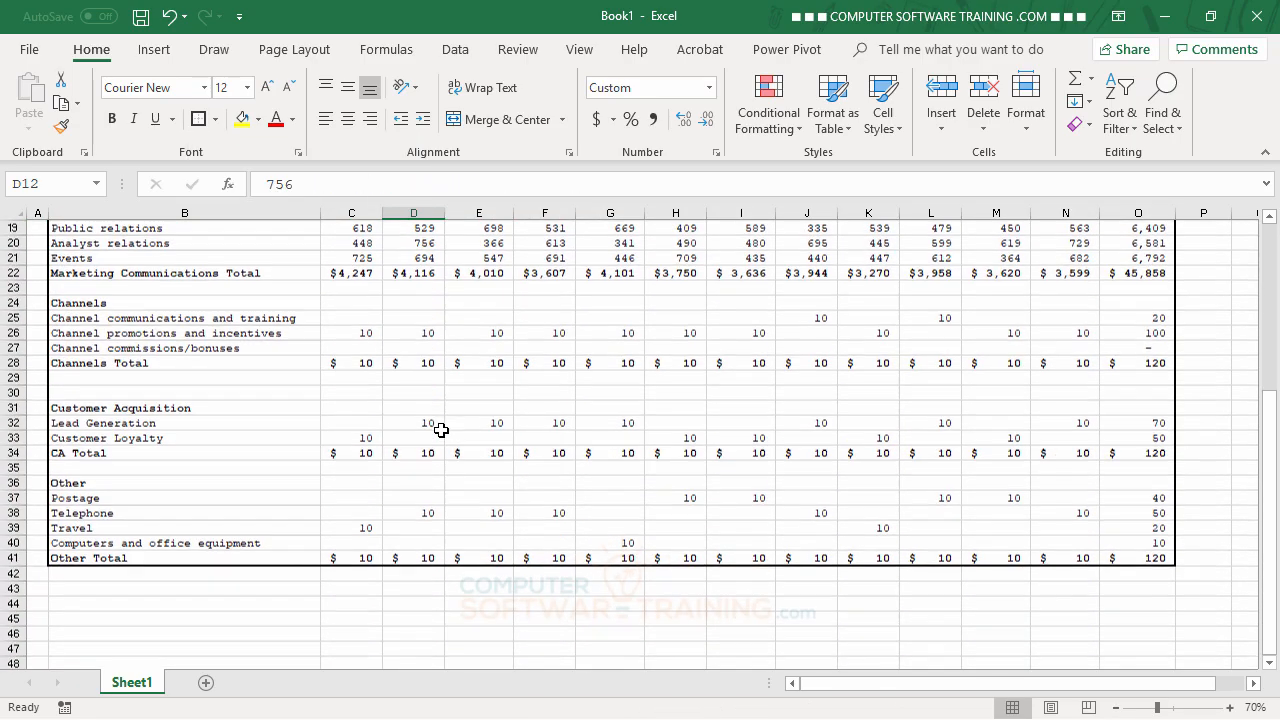
scroll(440, 430, "up", 6)
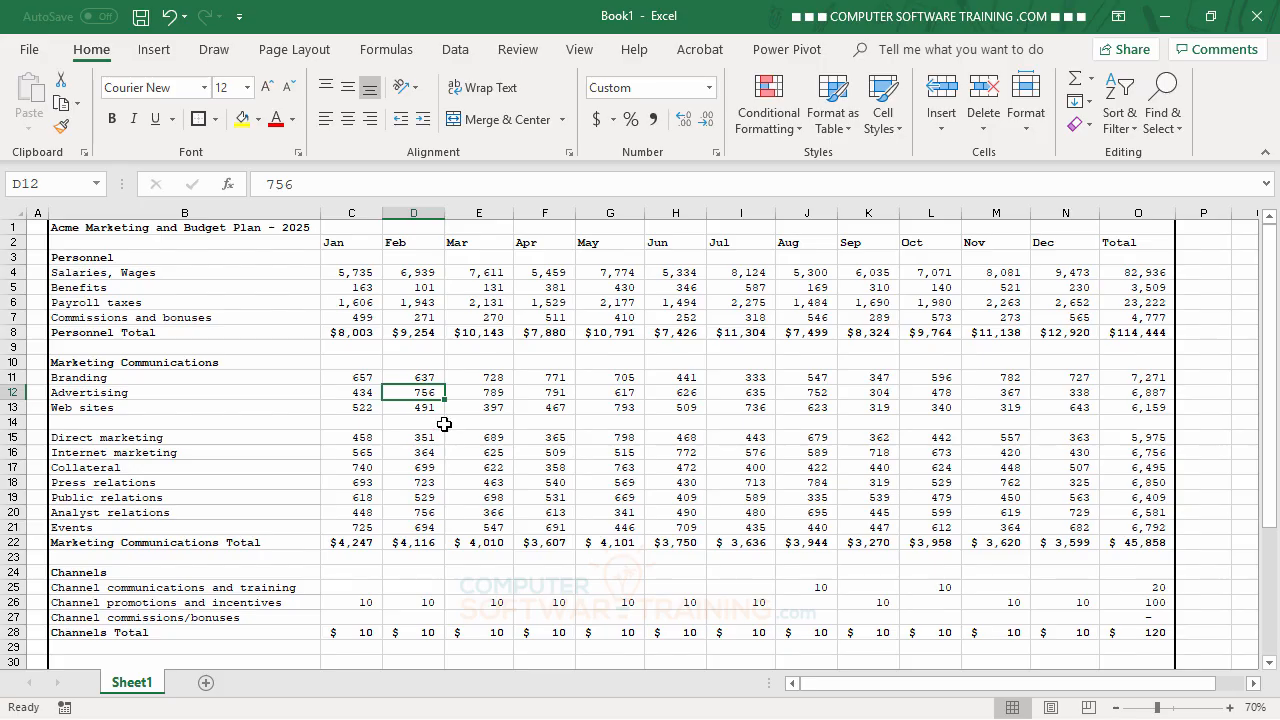
Merge and center the worksheet title across B1:O1.
left_click(127, 229)
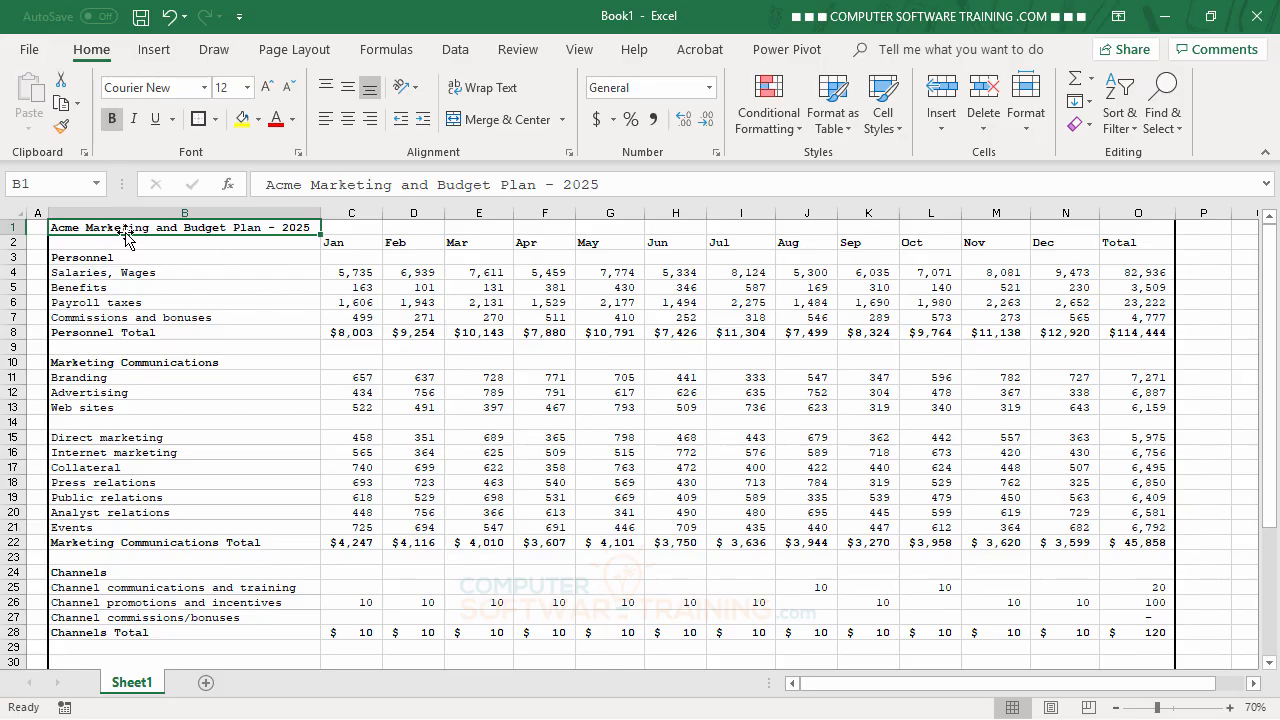
left_click_drag(123, 229, 1123, 224)
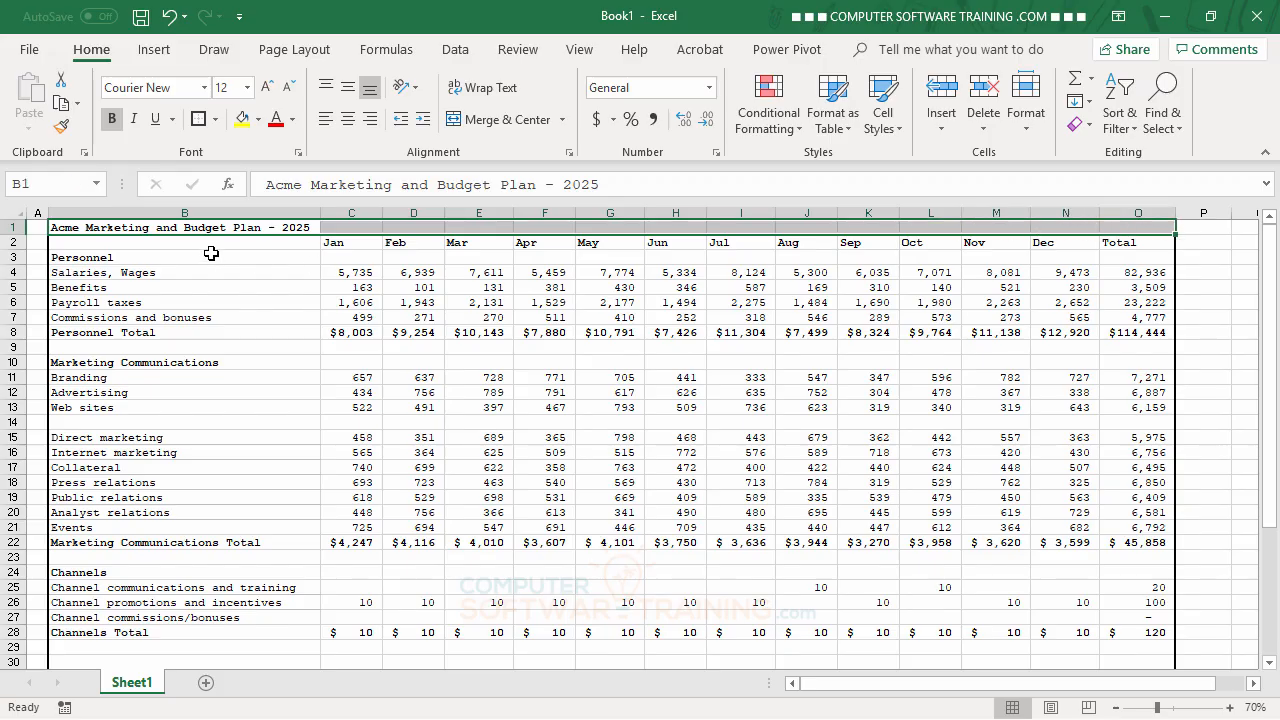
left_click(478, 120)
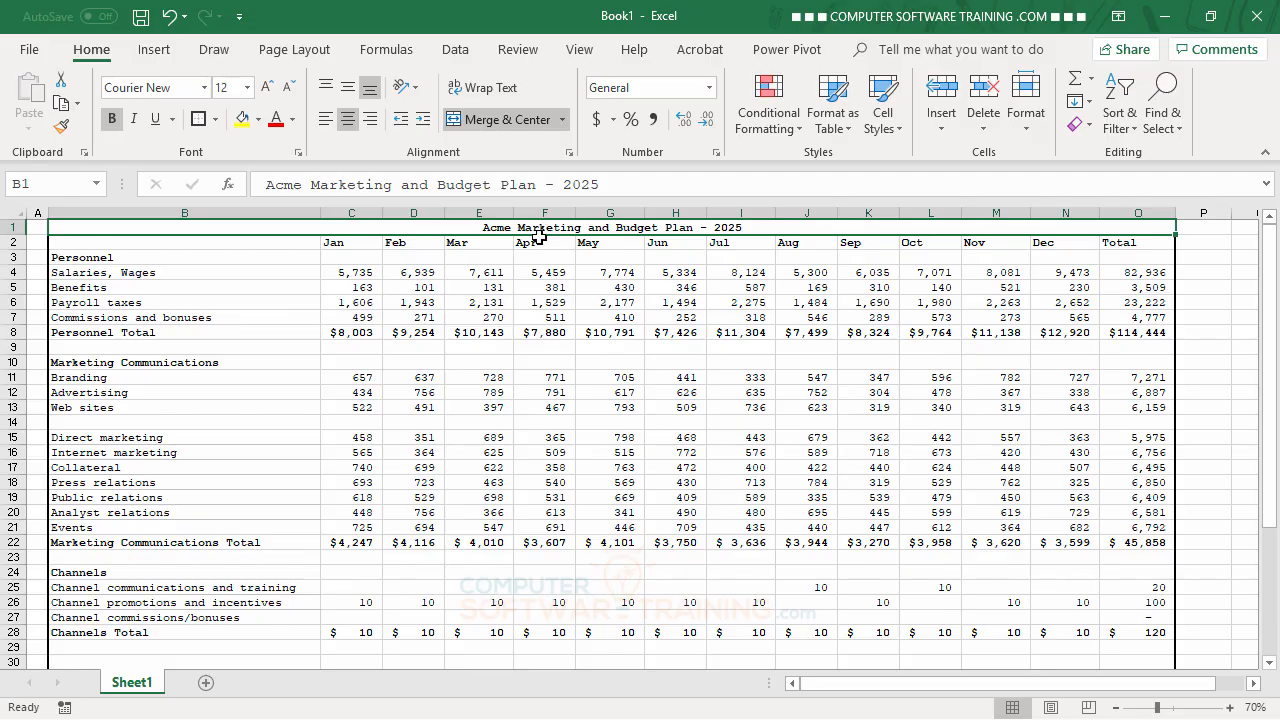
Enlarge the merged title's font to 22 points and left-align it.
left_click(266, 88)
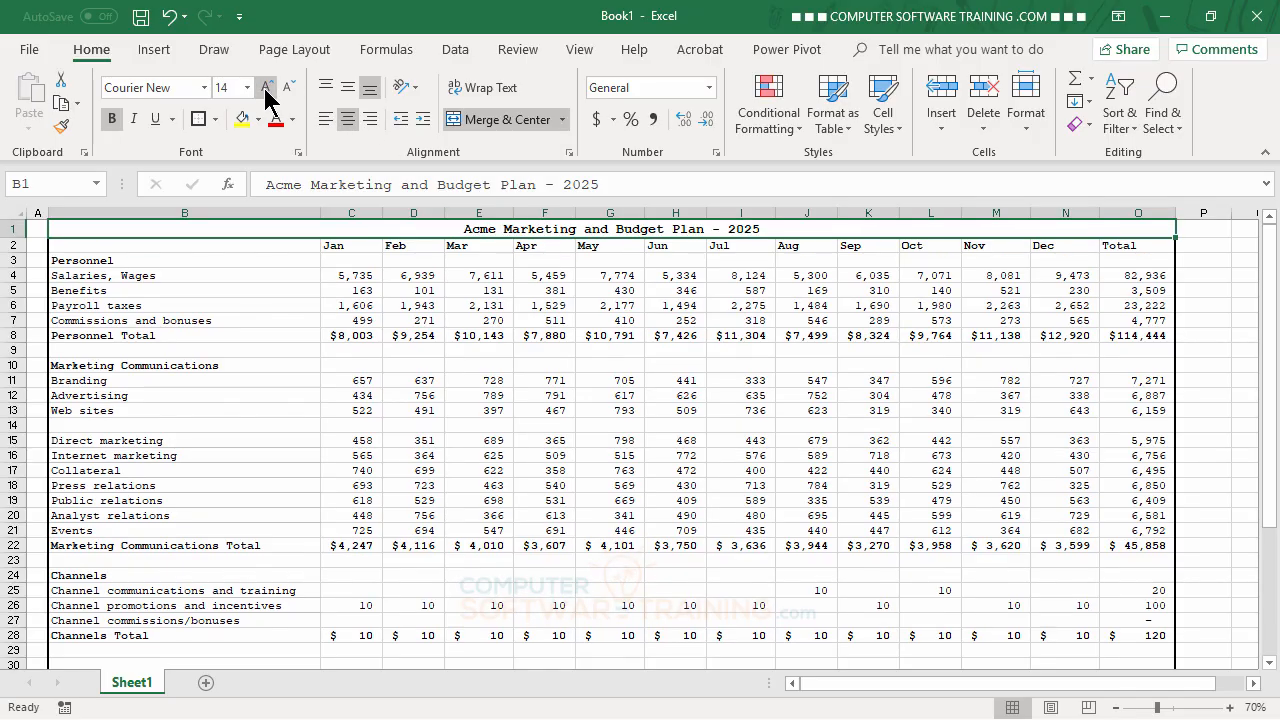
left_click(266, 88)
left_click(266, 88)
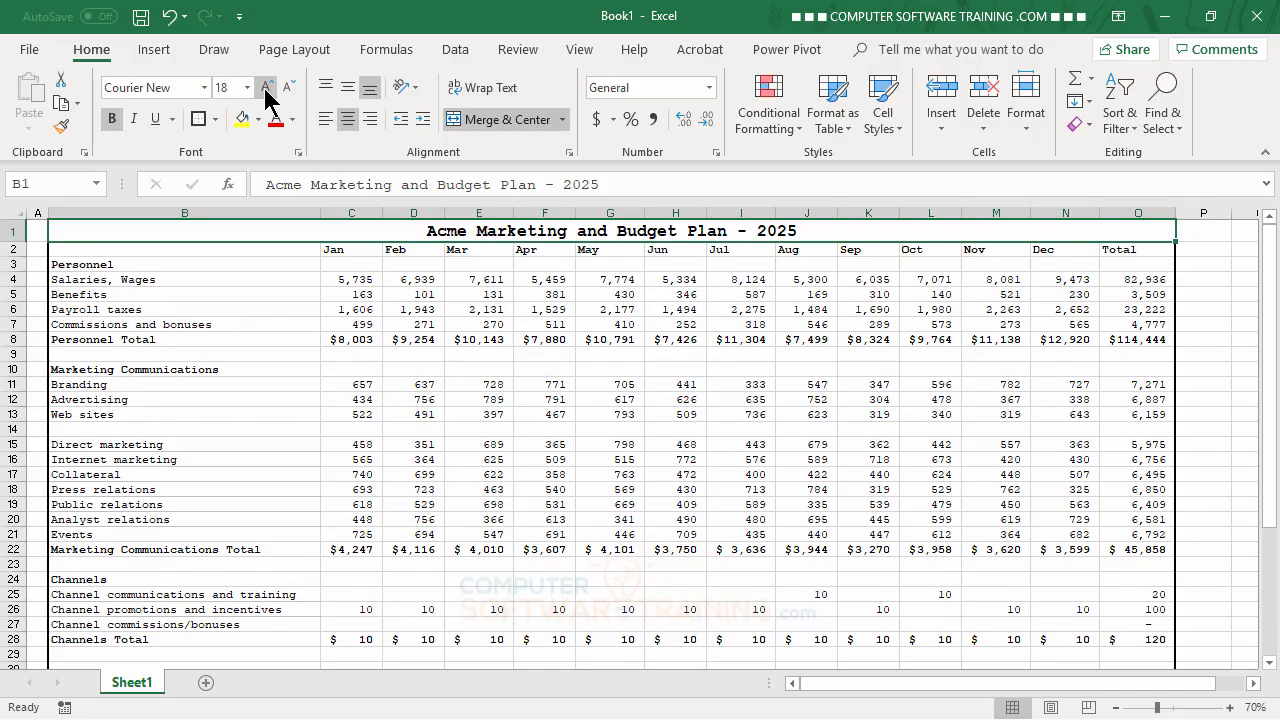
left_click(266, 88)
left_click(266, 88)
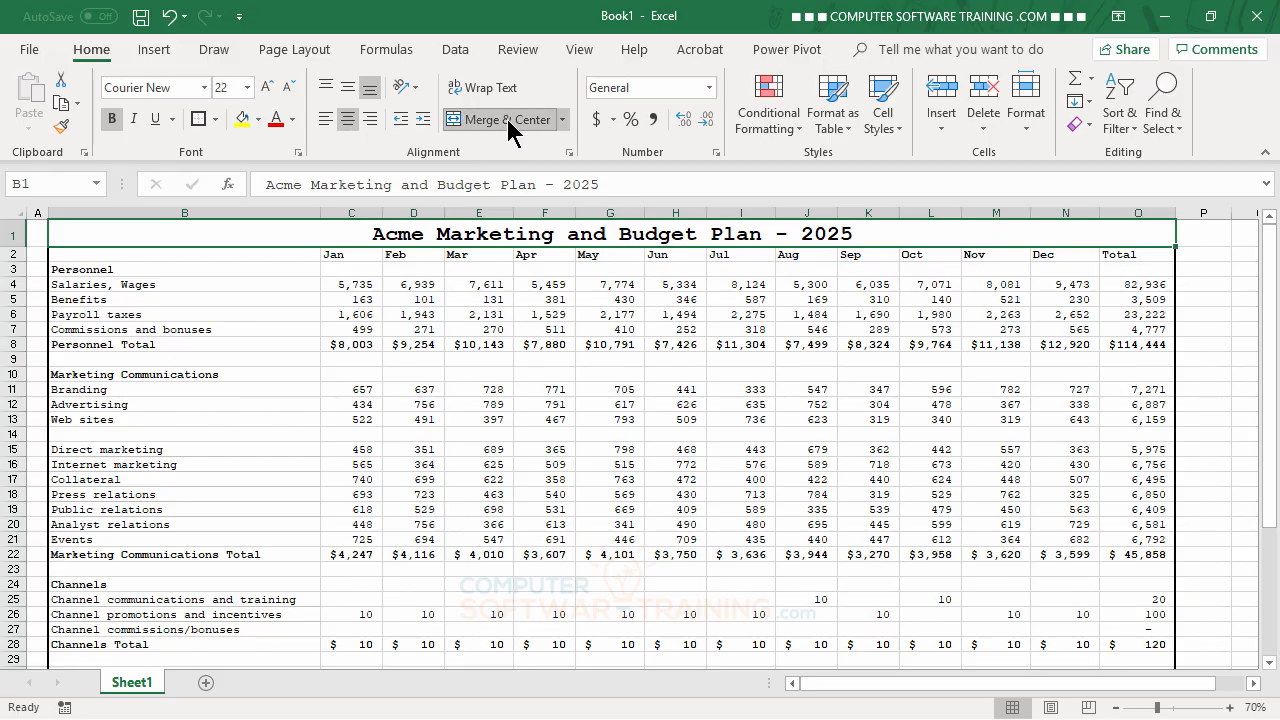
left_click(327, 120)
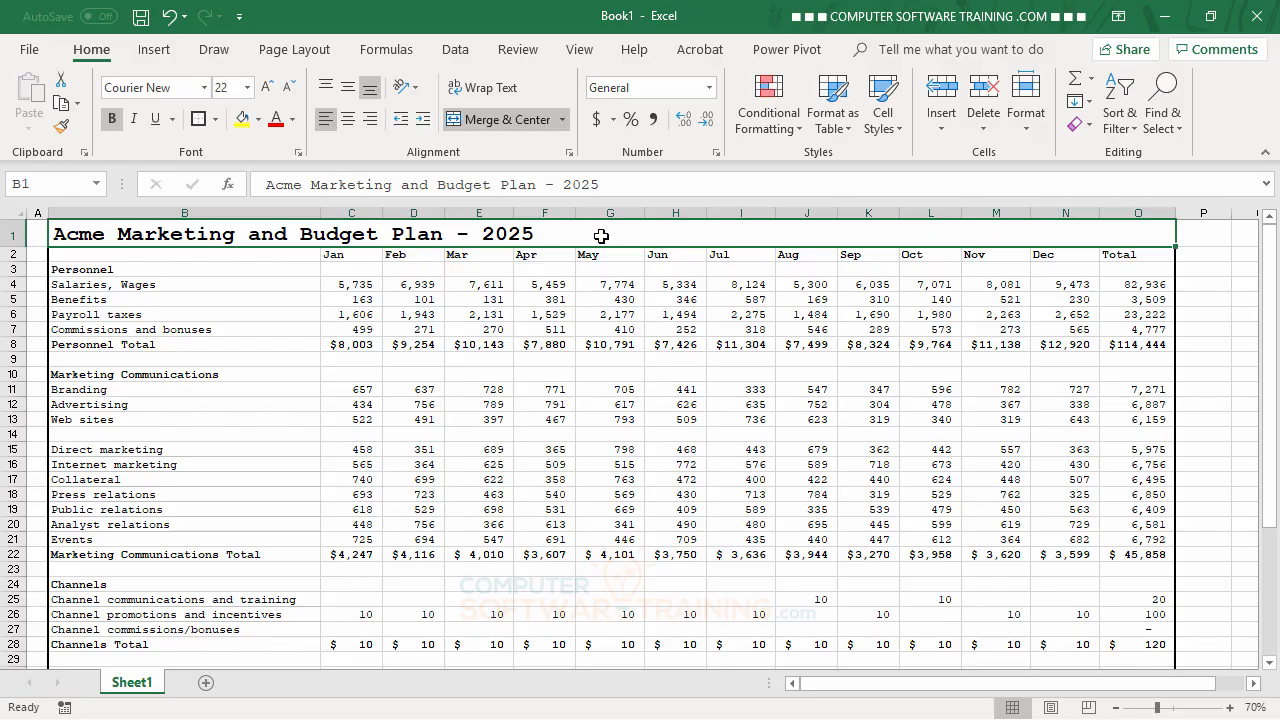
Give the merged title cell a dark gray fill and white text.
left_click(257, 121)
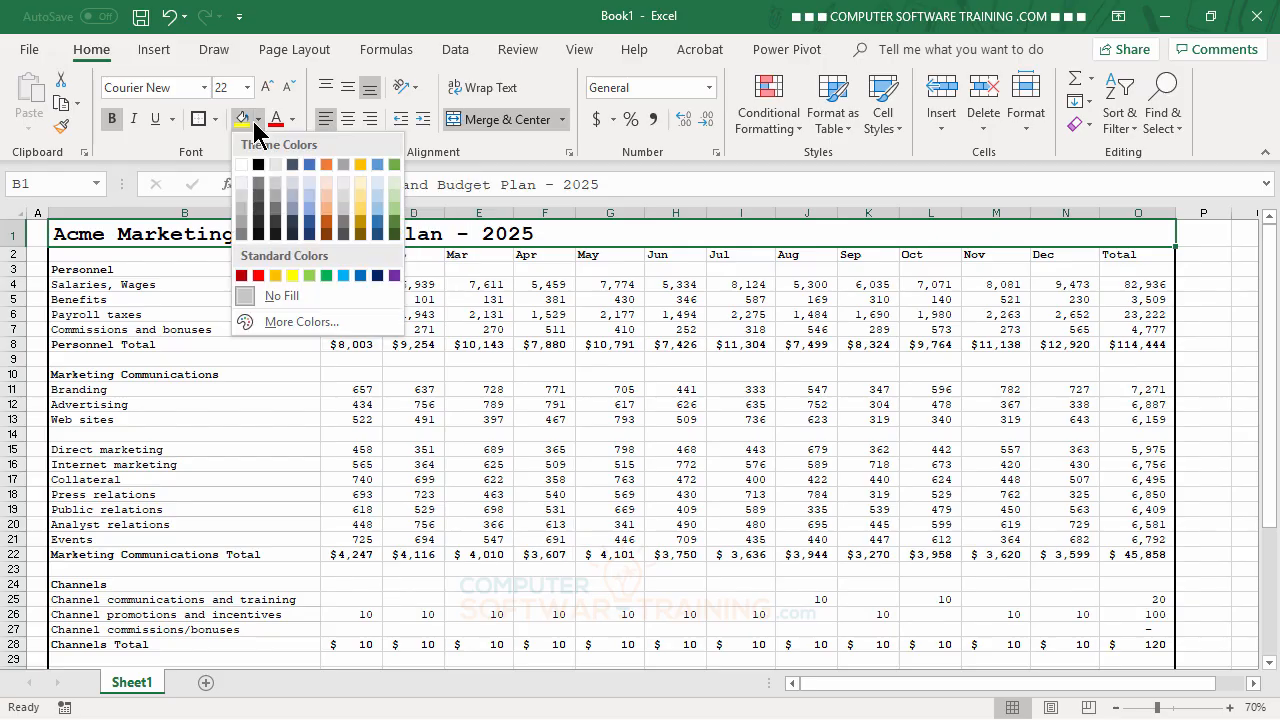
left_click(244, 212)
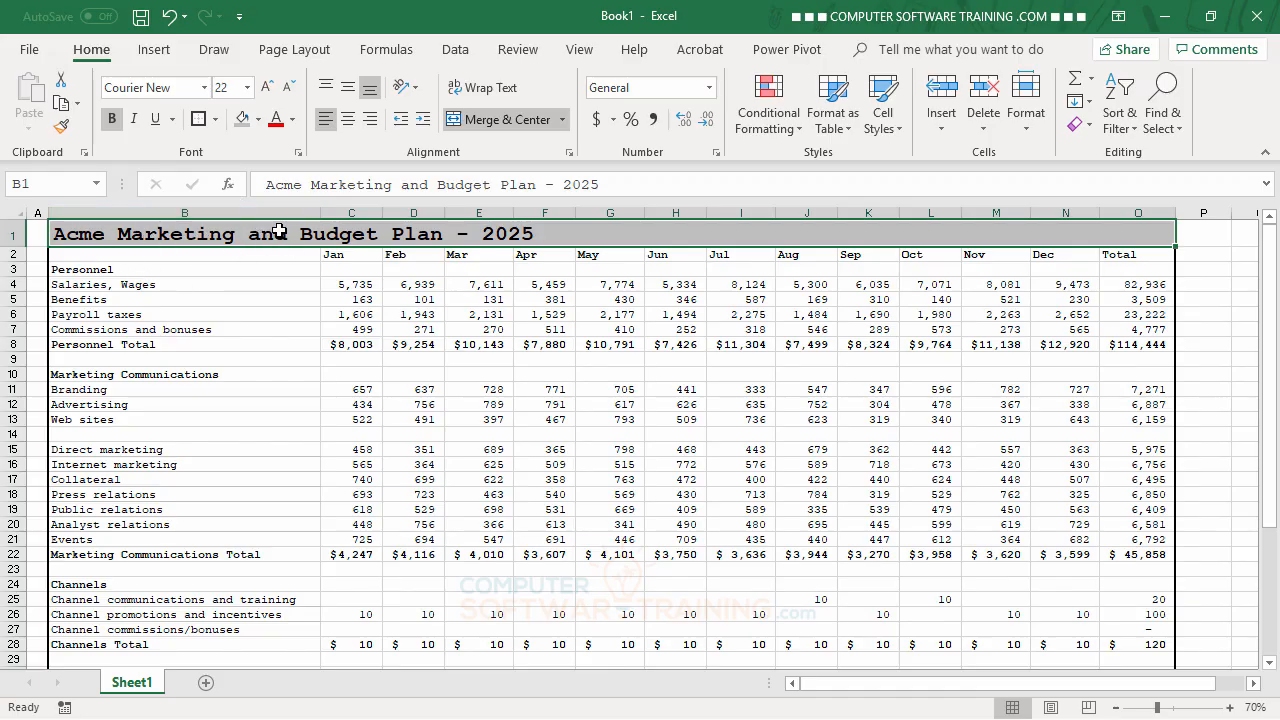
left_click(293, 122)
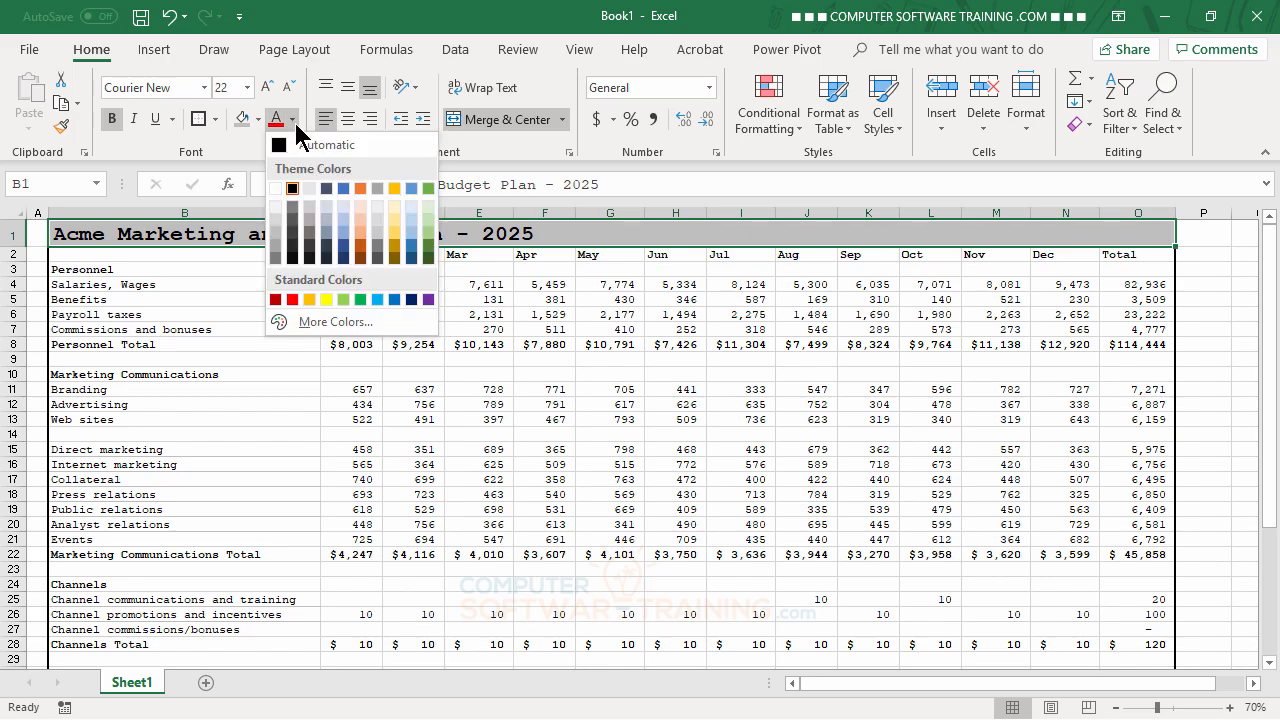
left_click(276, 189)
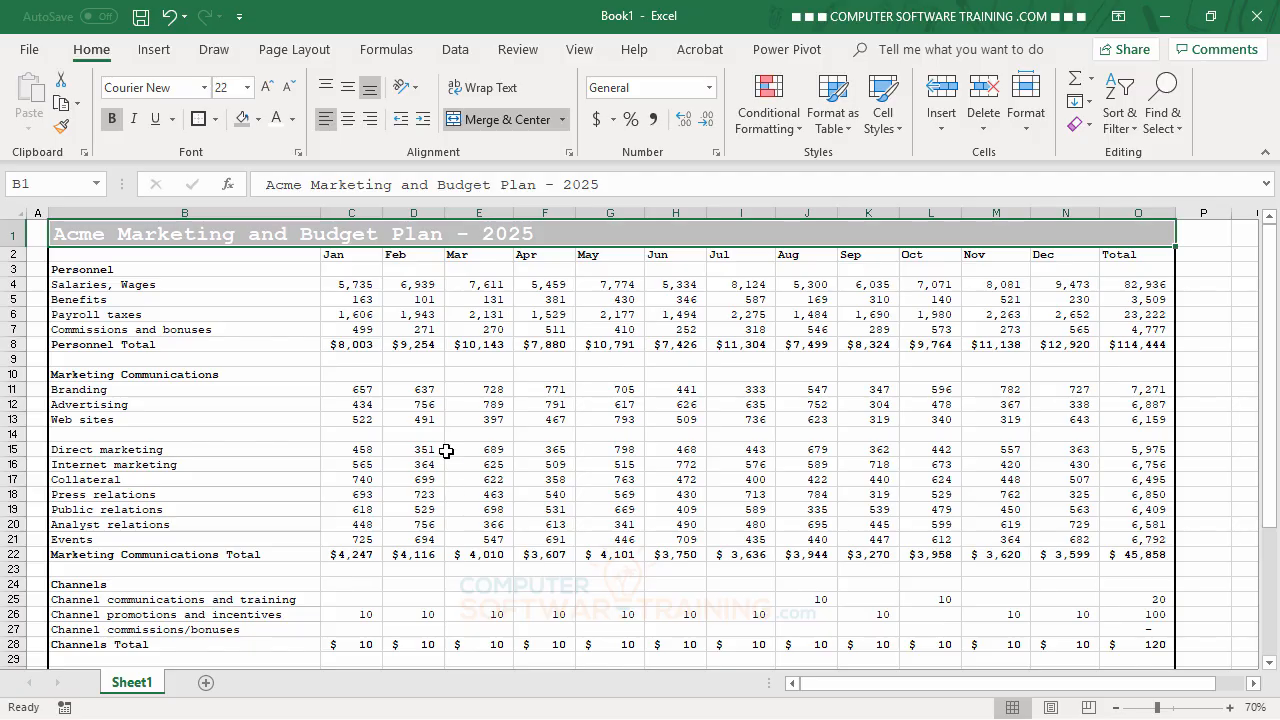
left_click(258, 119)
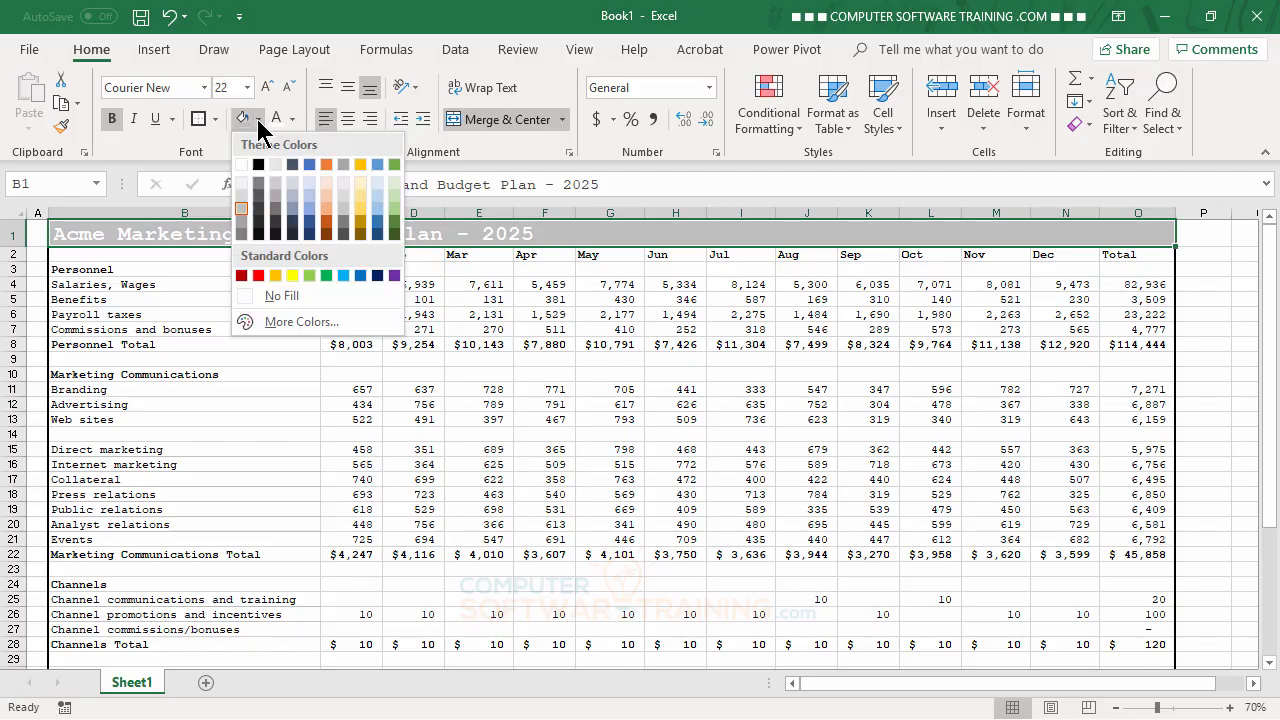
left_click(258, 198)
left_click(387, 421)
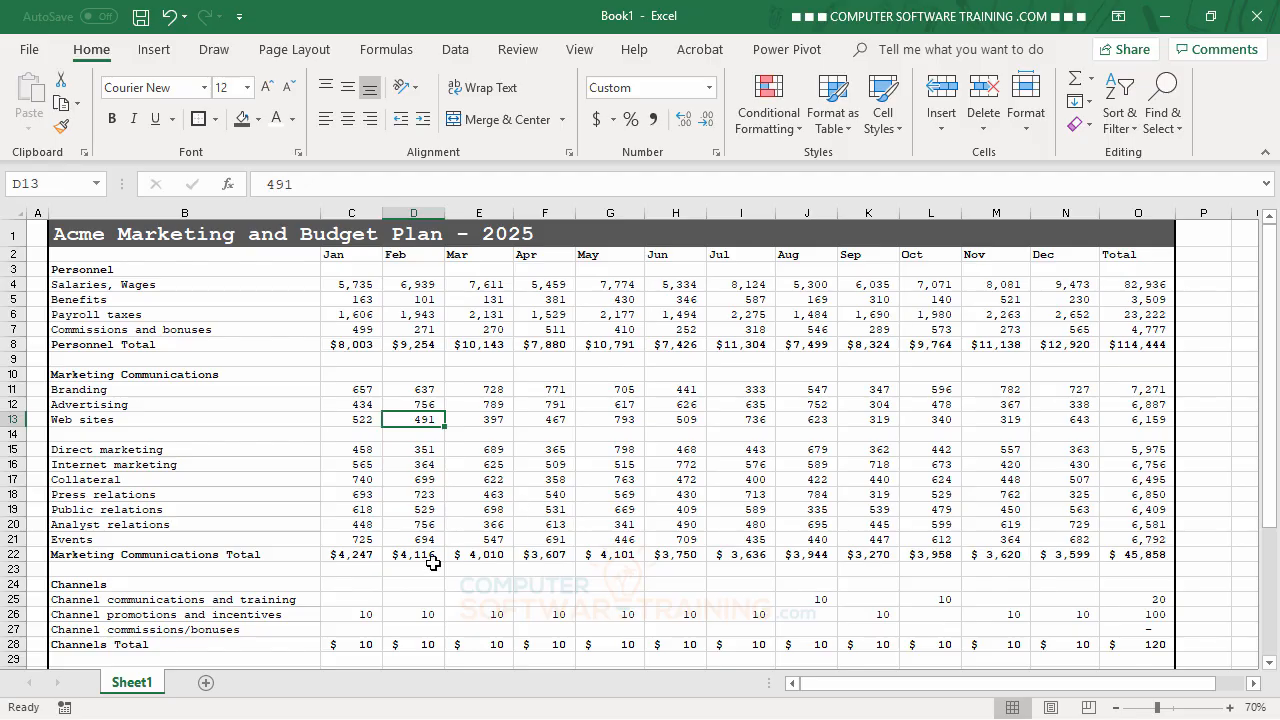
Center the month and Total headings in C2:O2, and fill B2:O2 with a bright orange from the standard colors.
left_click_drag(335, 257, 1114, 255)
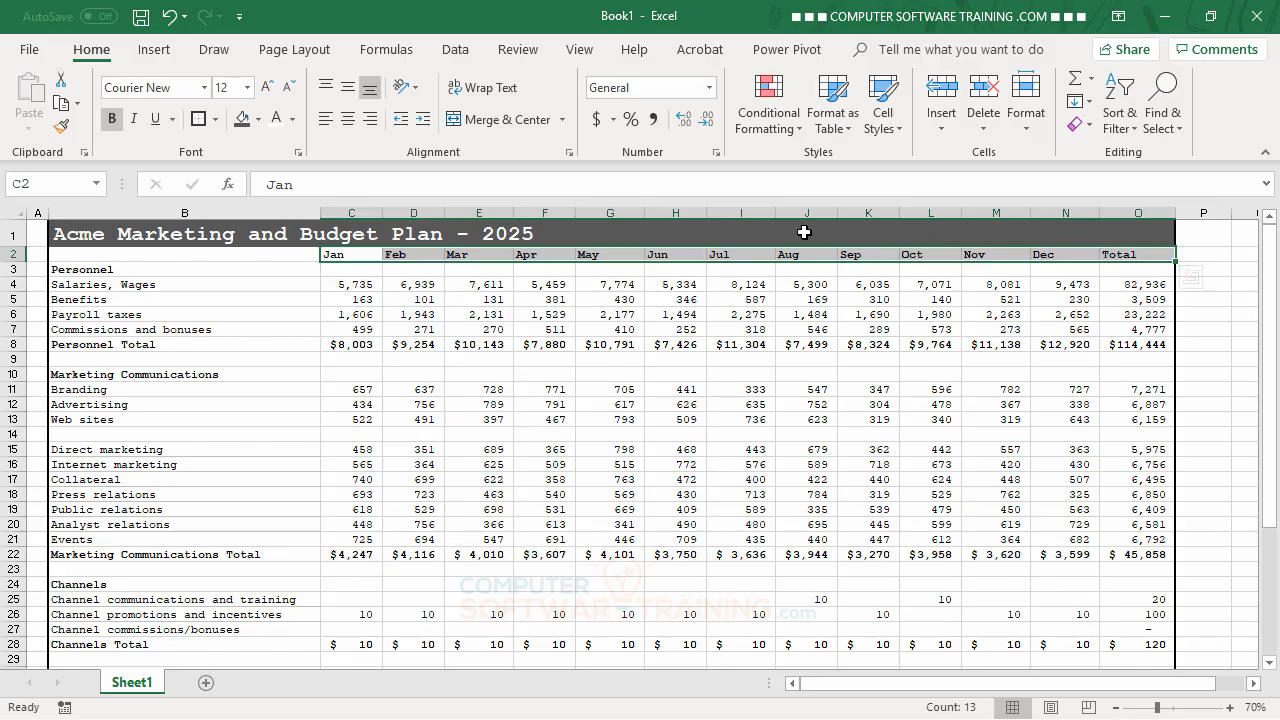
left_click(348, 119)
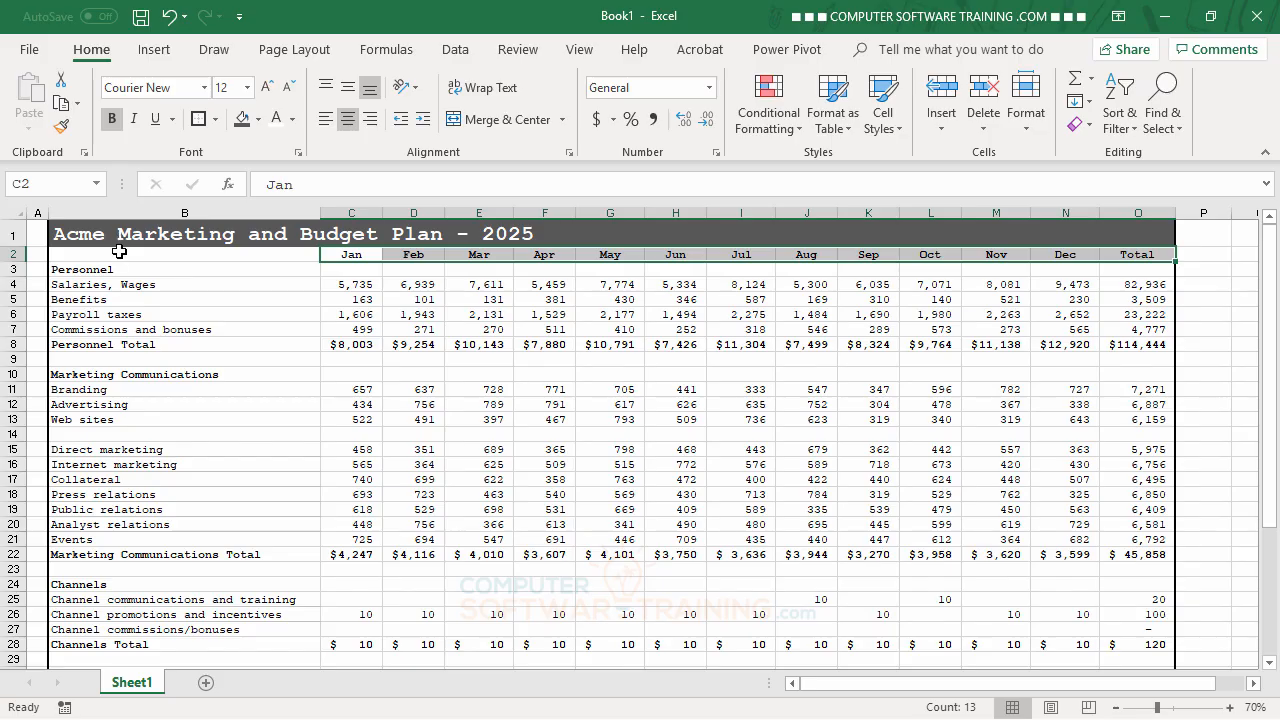
left_click_drag(129, 255, 1137, 254)
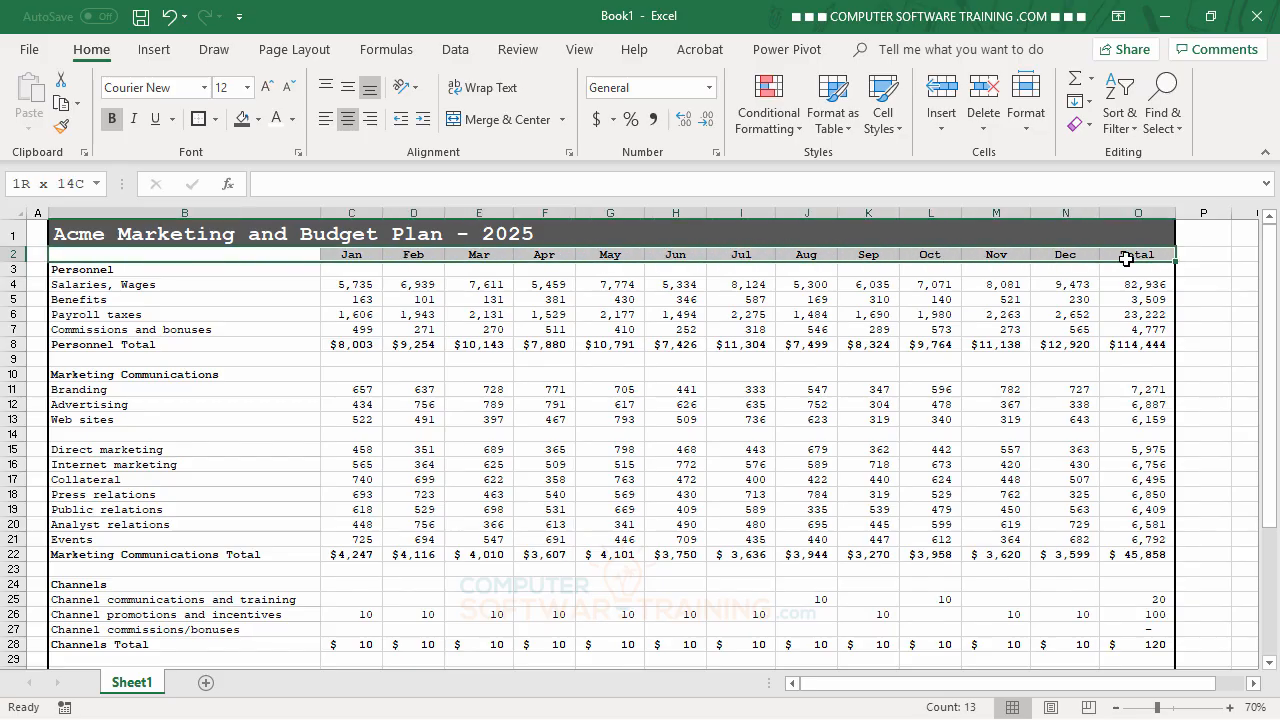
left_click(258, 119)
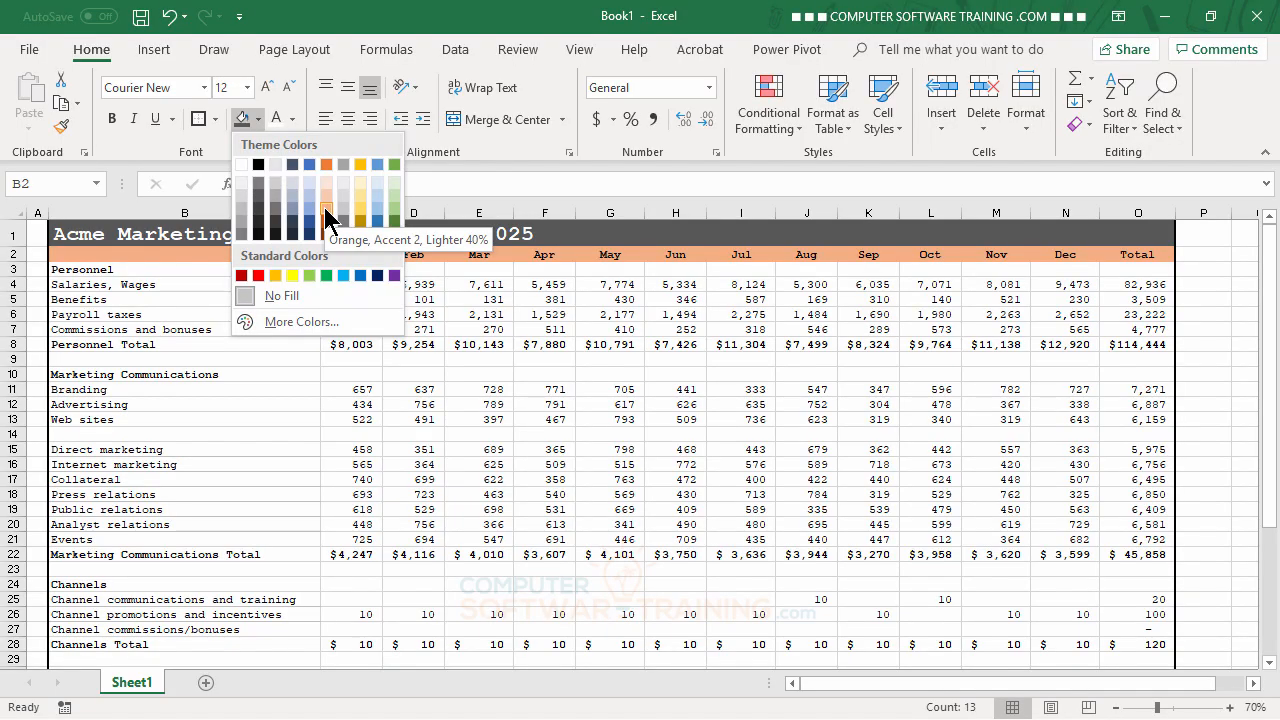
left_click(303, 321)
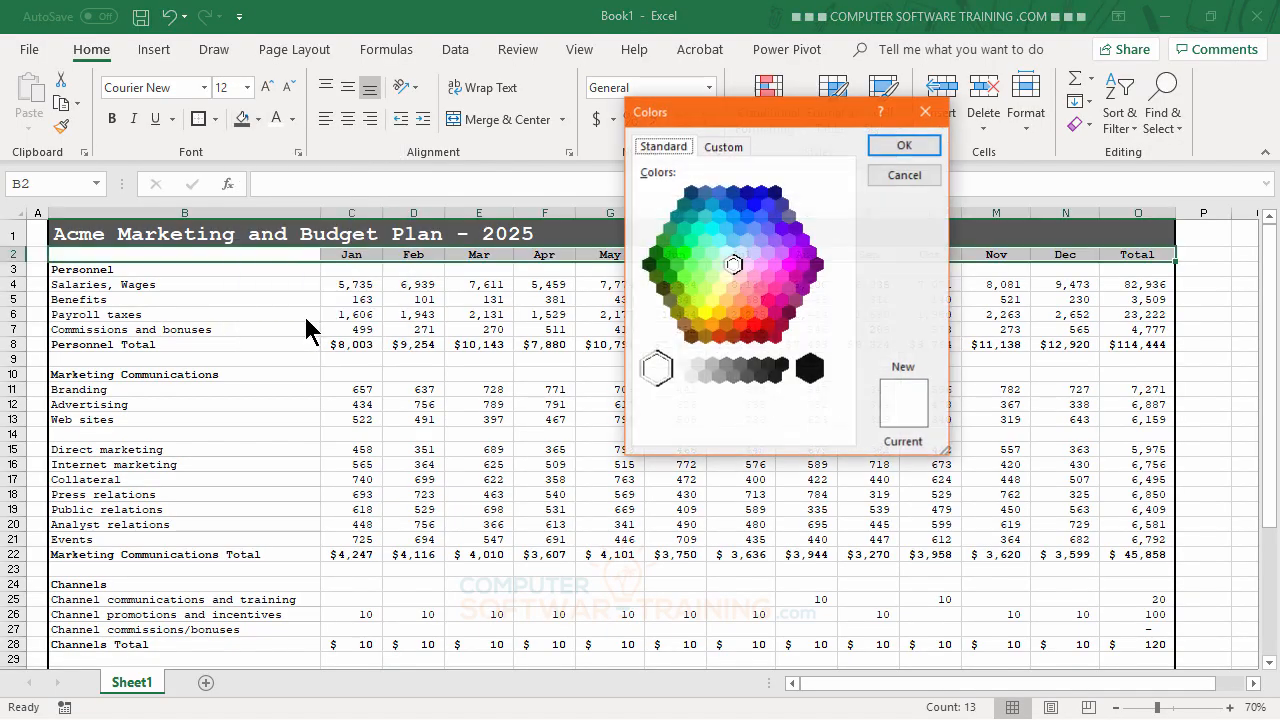
left_click(748, 315)
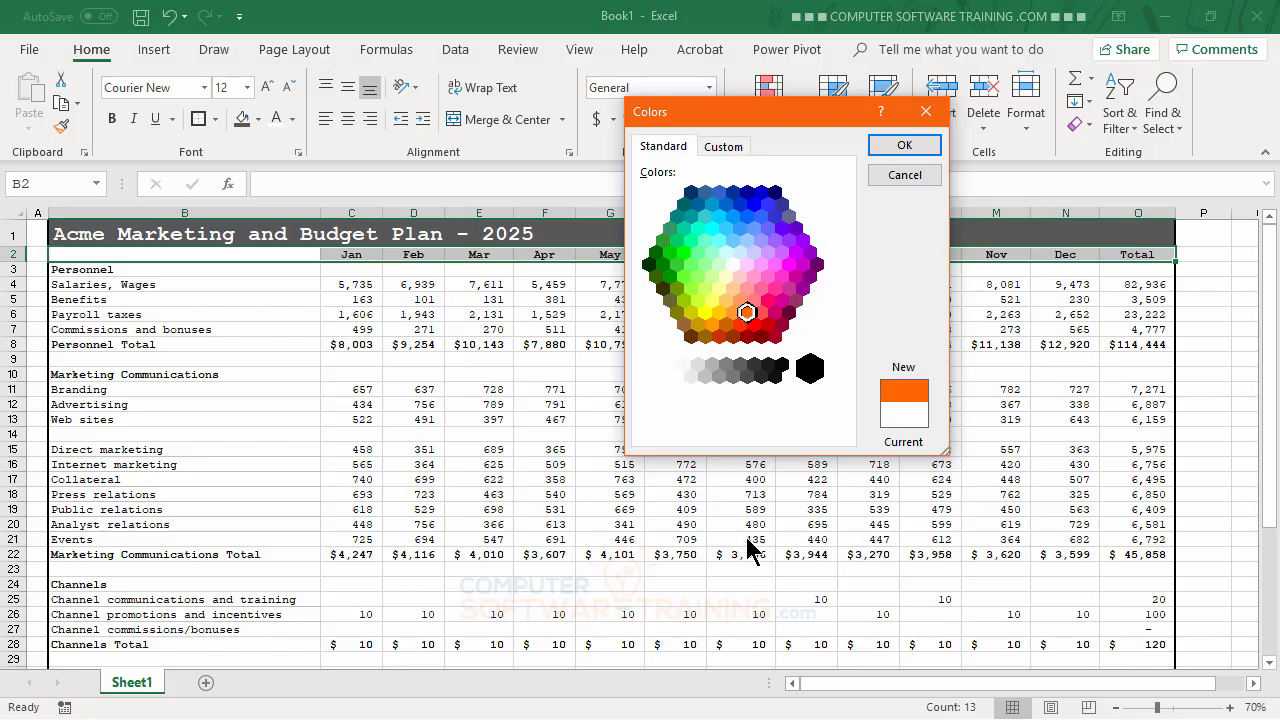
left_click(903, 148)
left_click(630, 447)
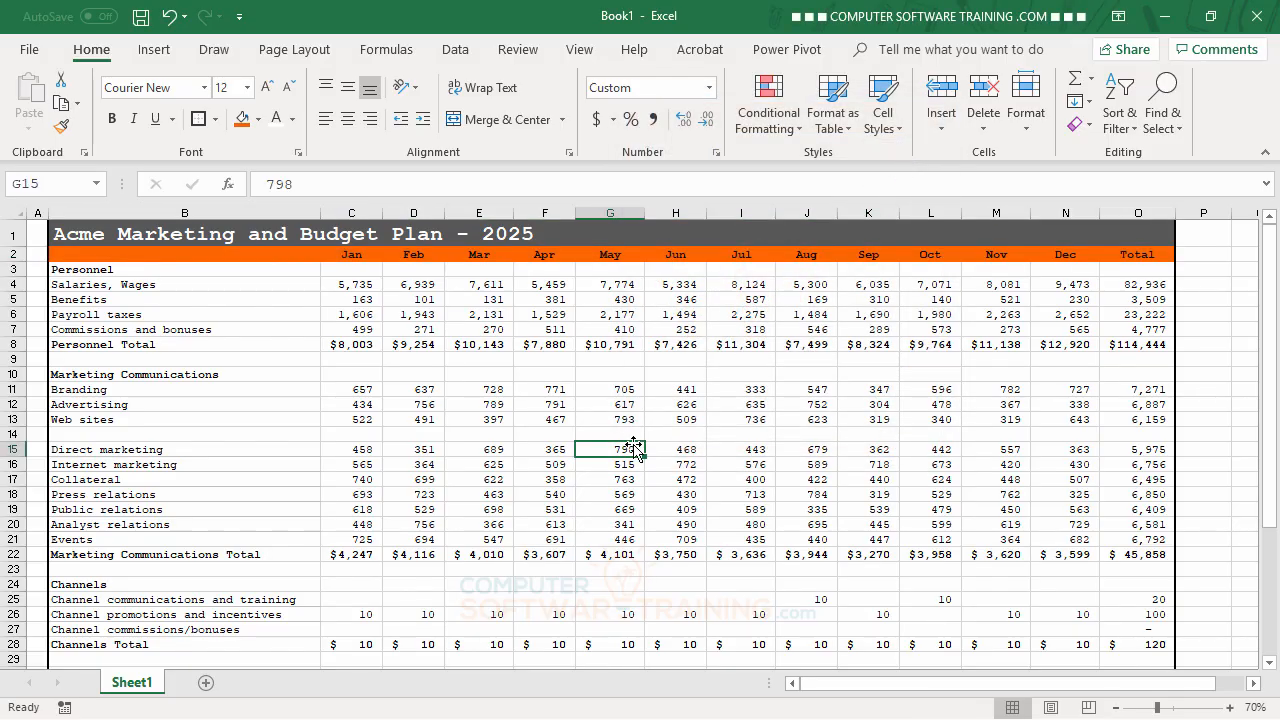
Change the font color of the month and Total headings in C2:O2 to white.
left_click_drag(344, 256, 1118, 255)
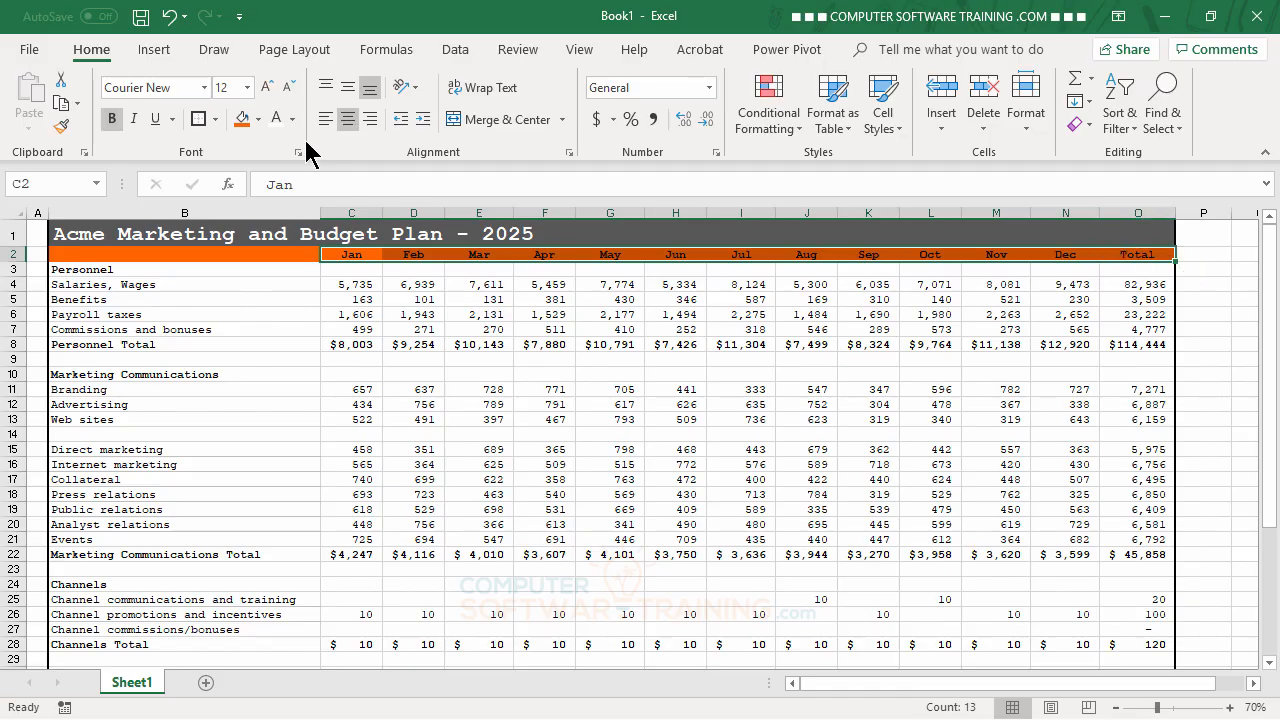
left_click(279, 121)
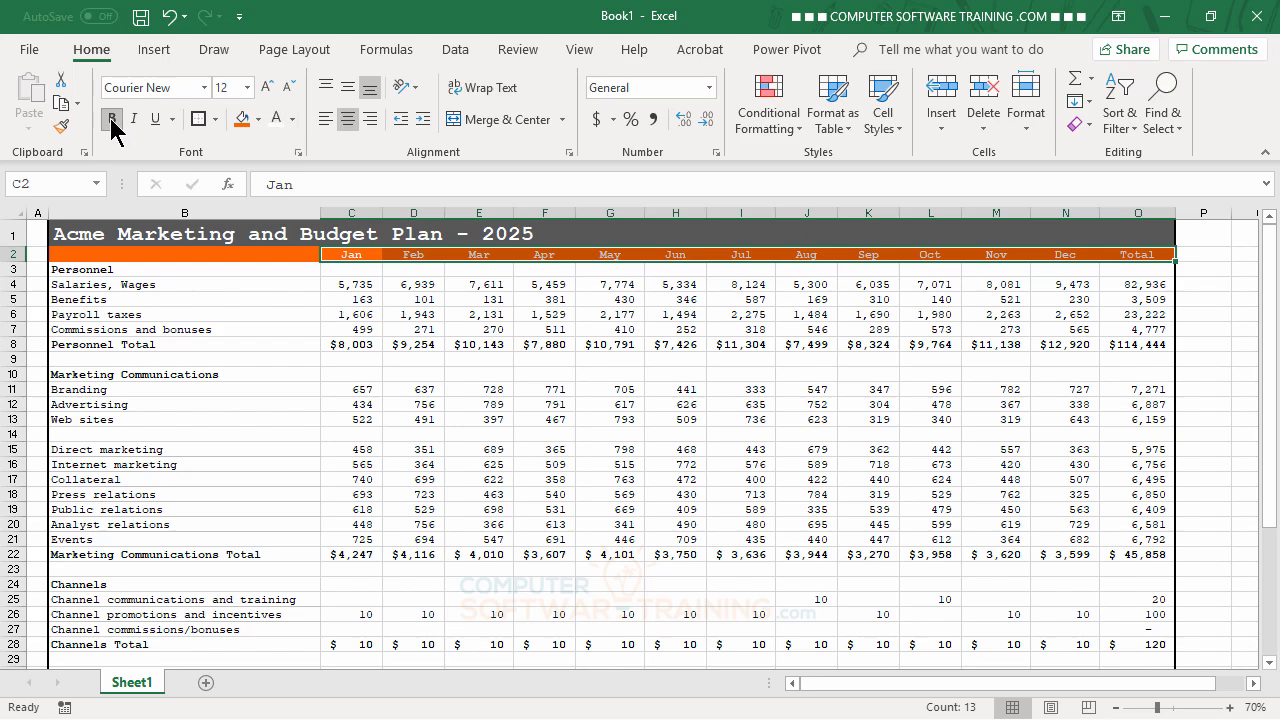
left_click(622, 405)
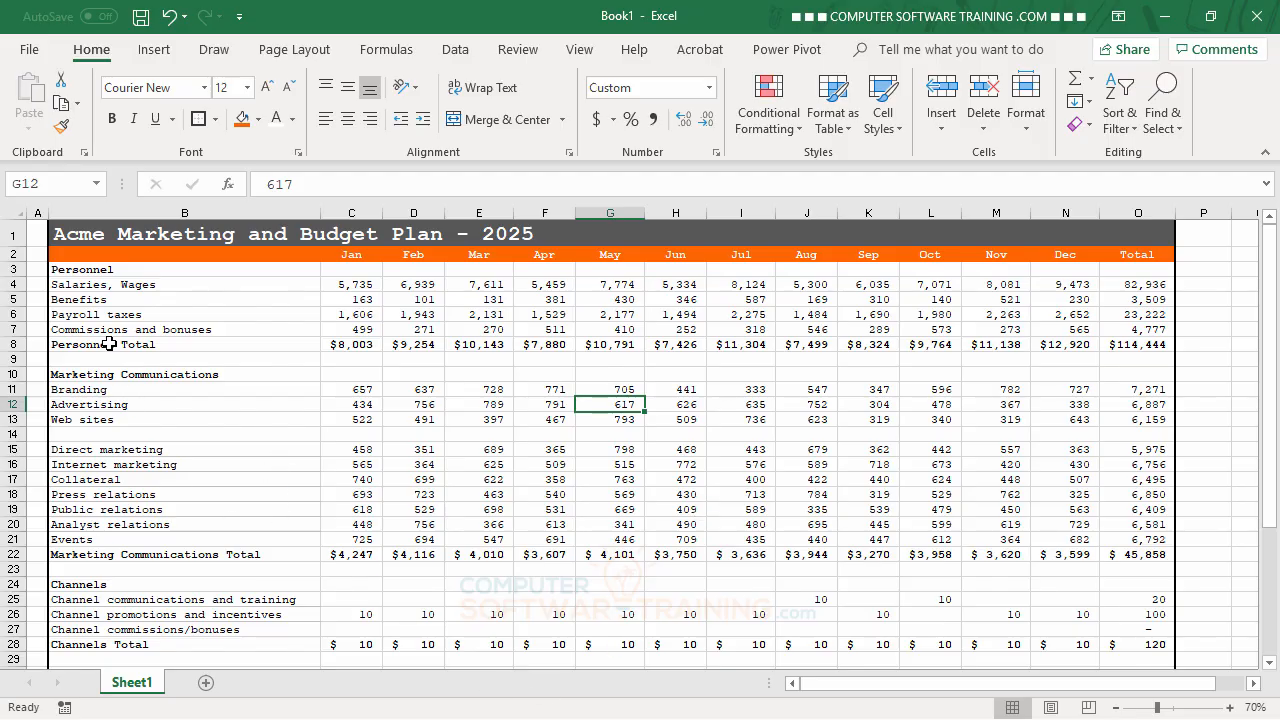
Fill the Personnel Total row (B8:O8) and the Marketing Communications Total row (B22:O22) with light gray.
left_click_drag(109, 344, 1133, 344)
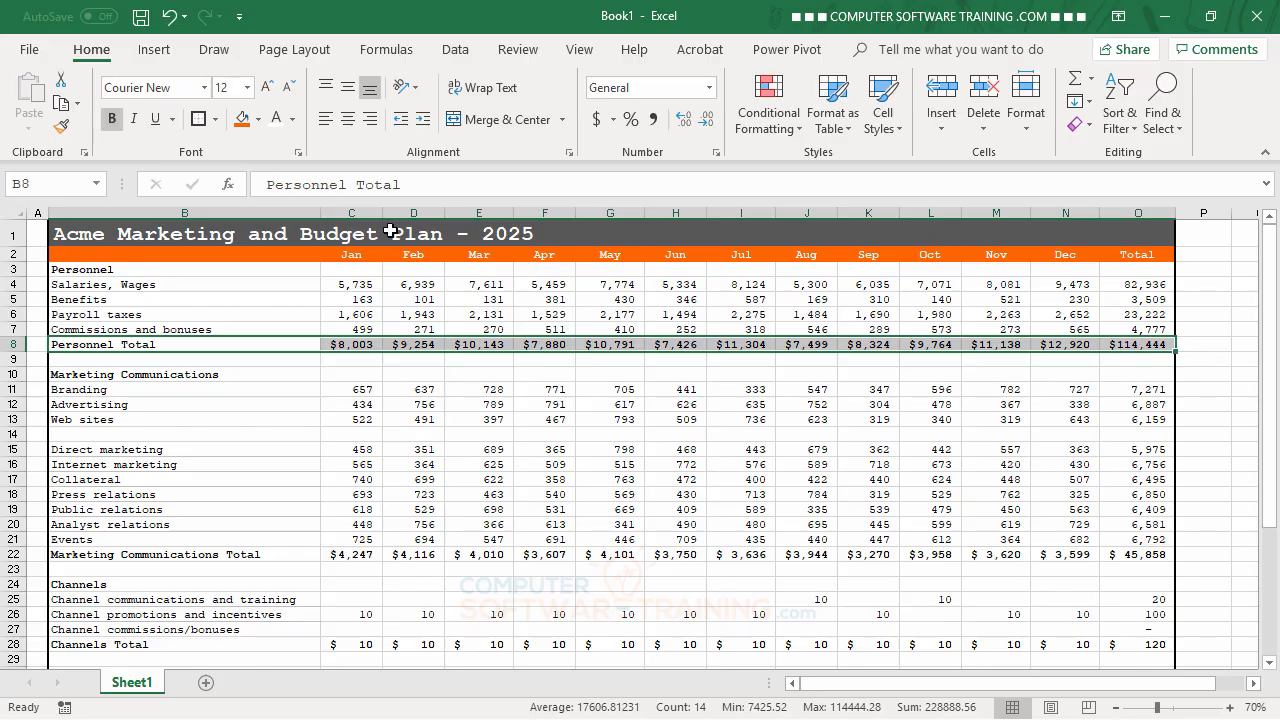
left_click(258, 119)
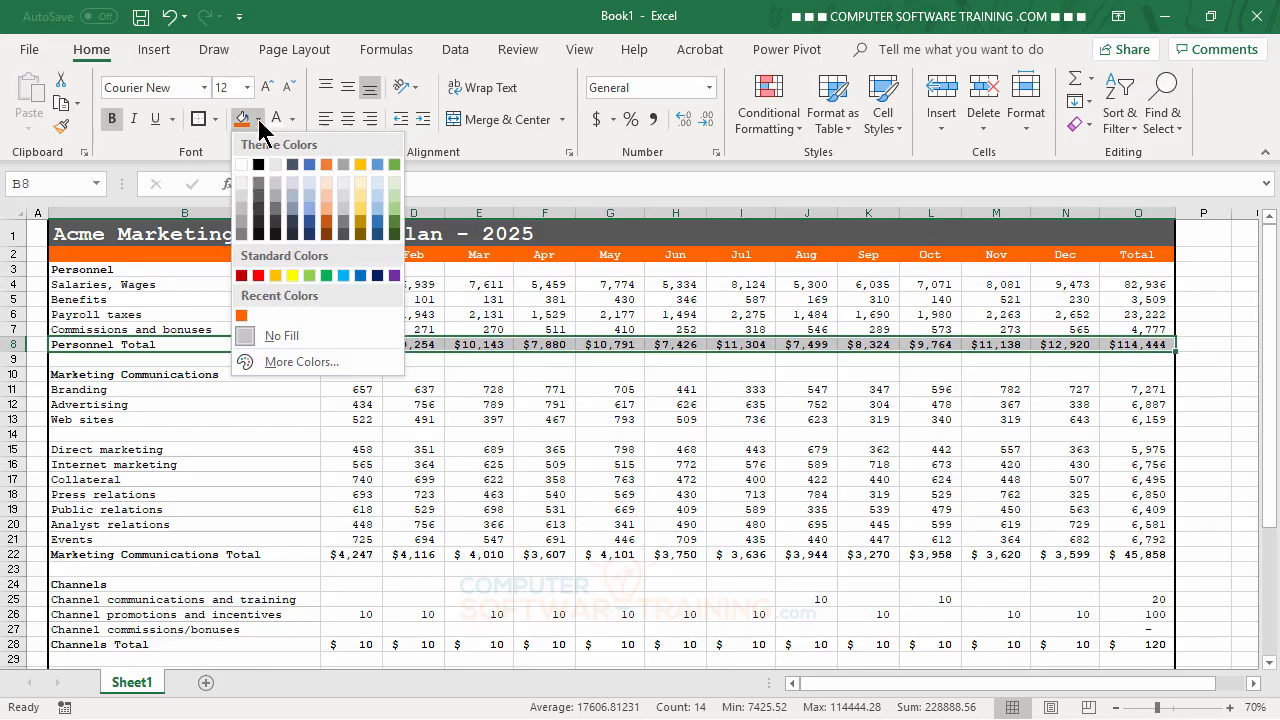
left_click(244, 198)
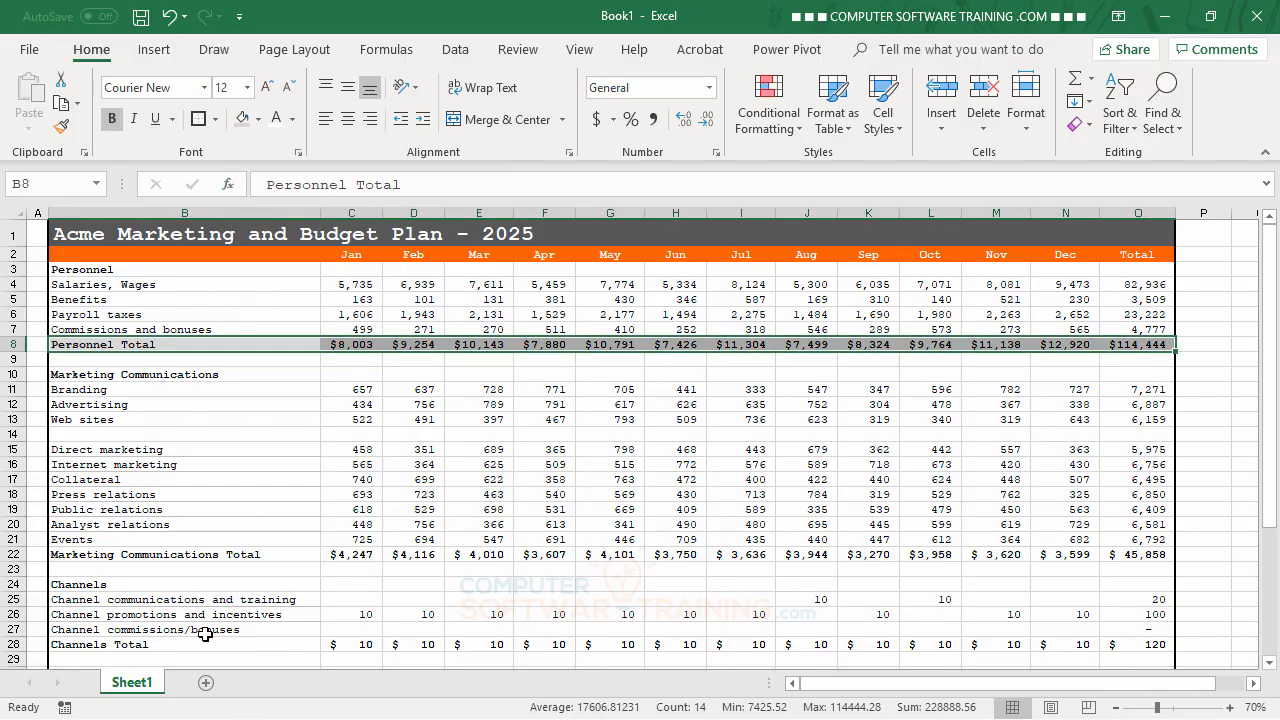
left_click_drag(158, 558, 1142, 560)
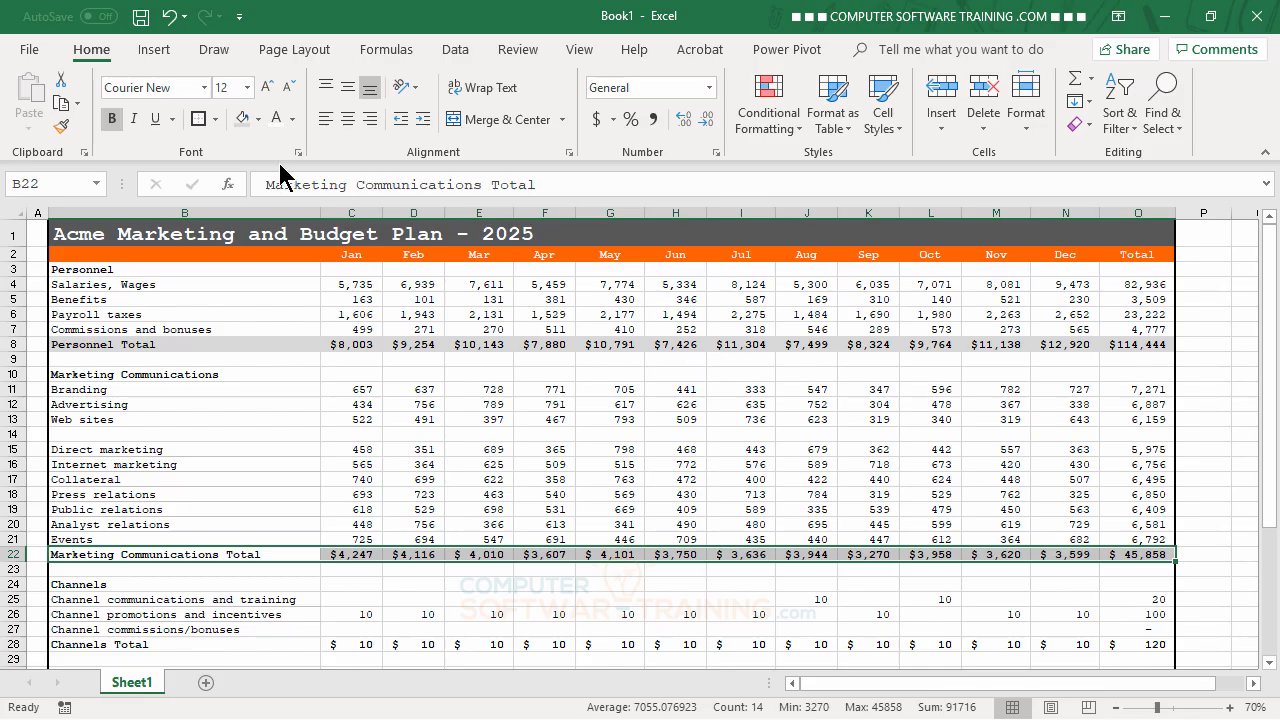
left_click(243, 120)
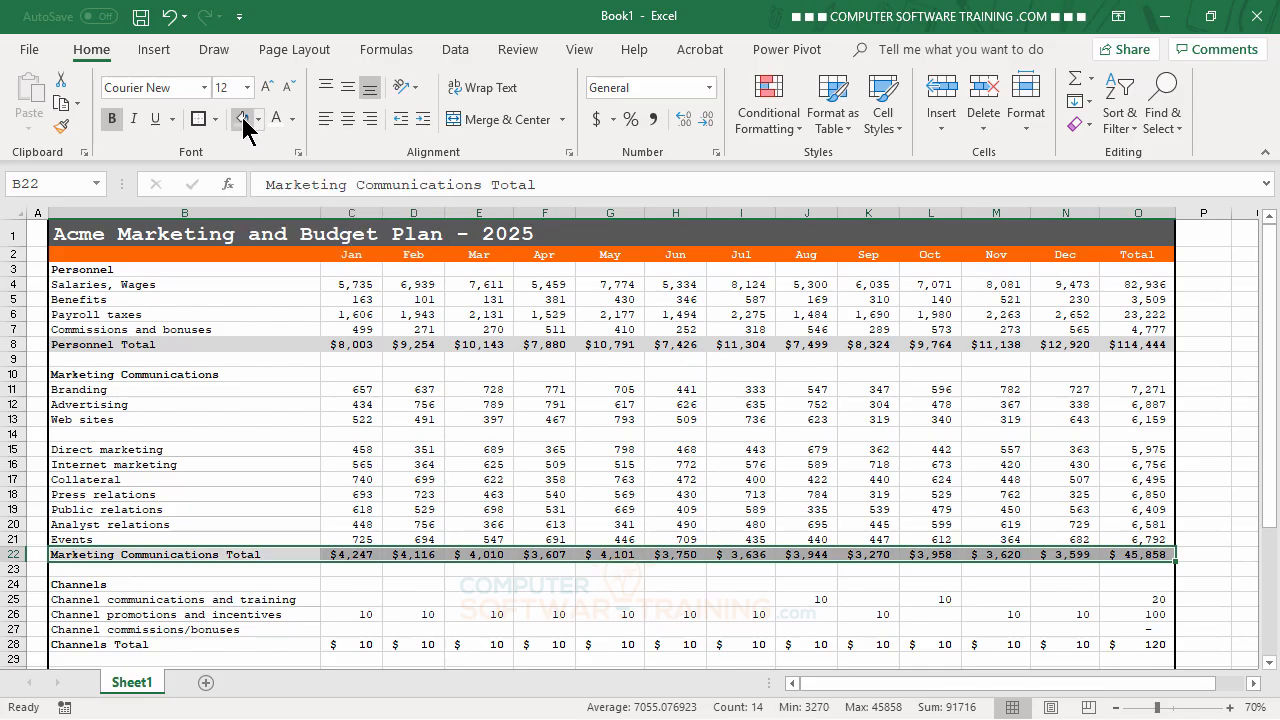
Apply the same light gray fill to the Channels Total, CA Total and Other Total rows, columns B to O.
scroll(323, 426, "down", 3)
scroll(323, 426, "down", 1)
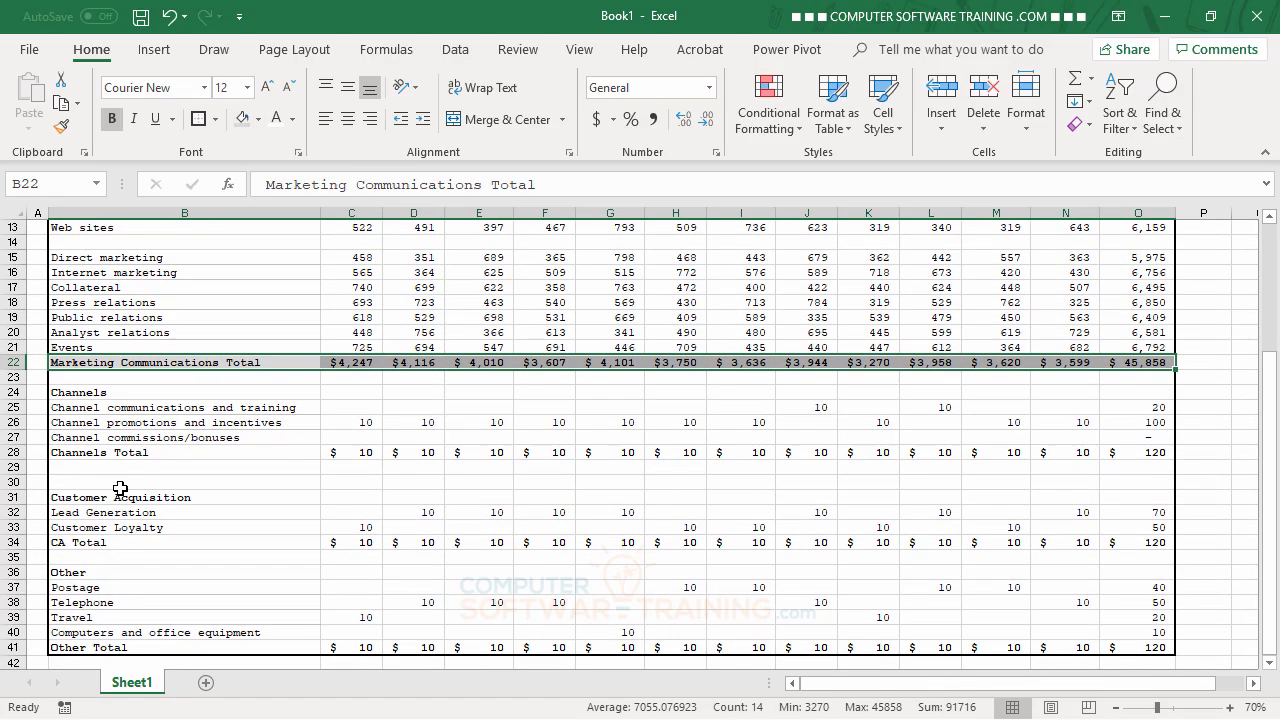
left_click_drag(133, 454, 1140, 452)
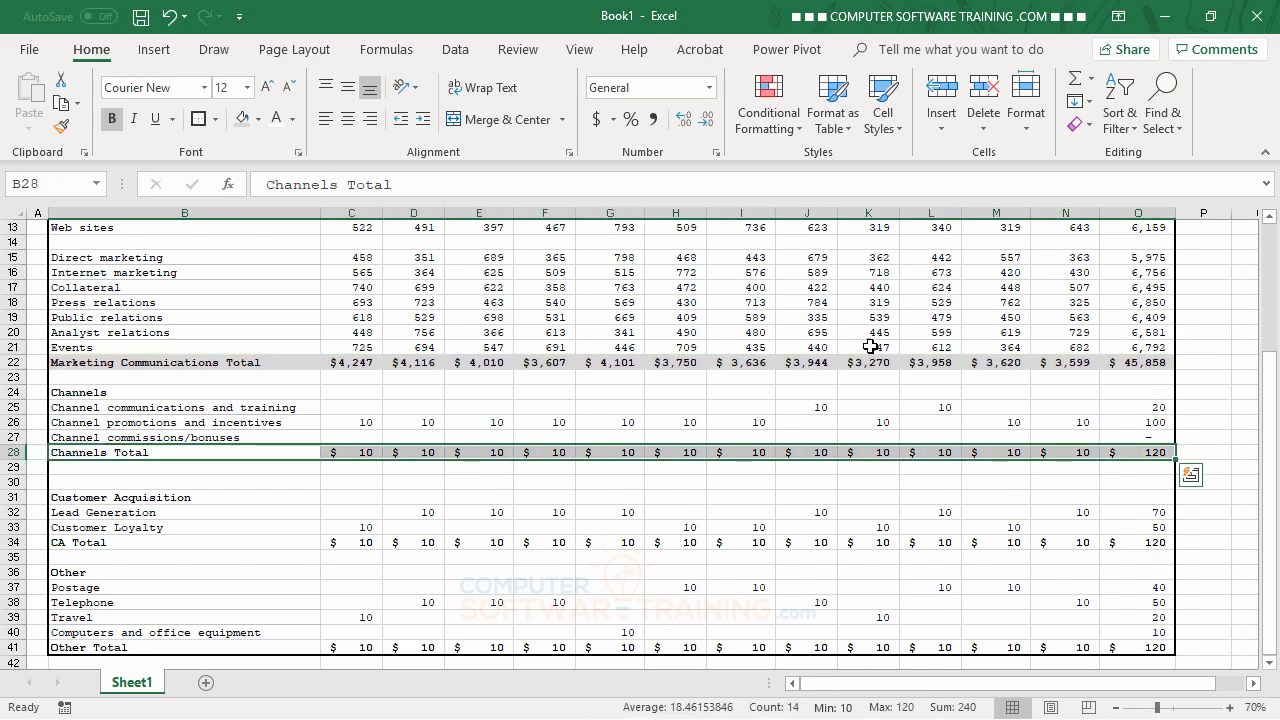
left_click(243, 119)
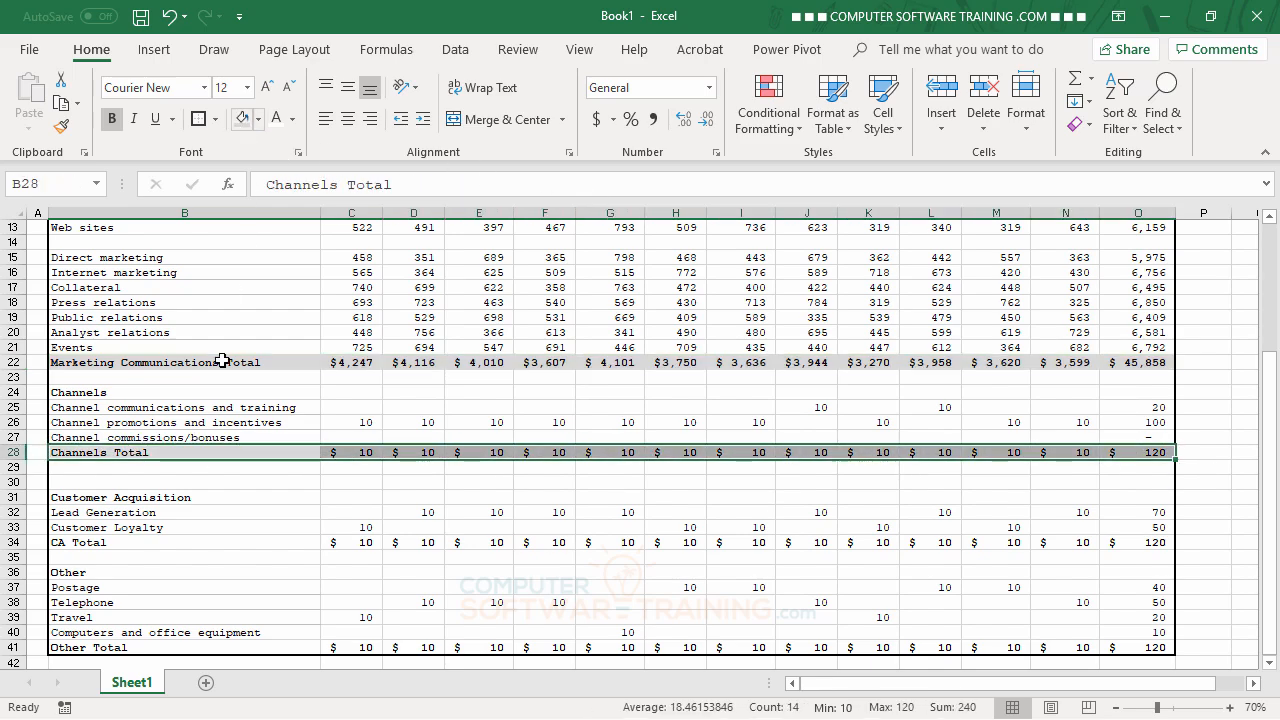
left_click_drag(175, 546, 1160, 542)
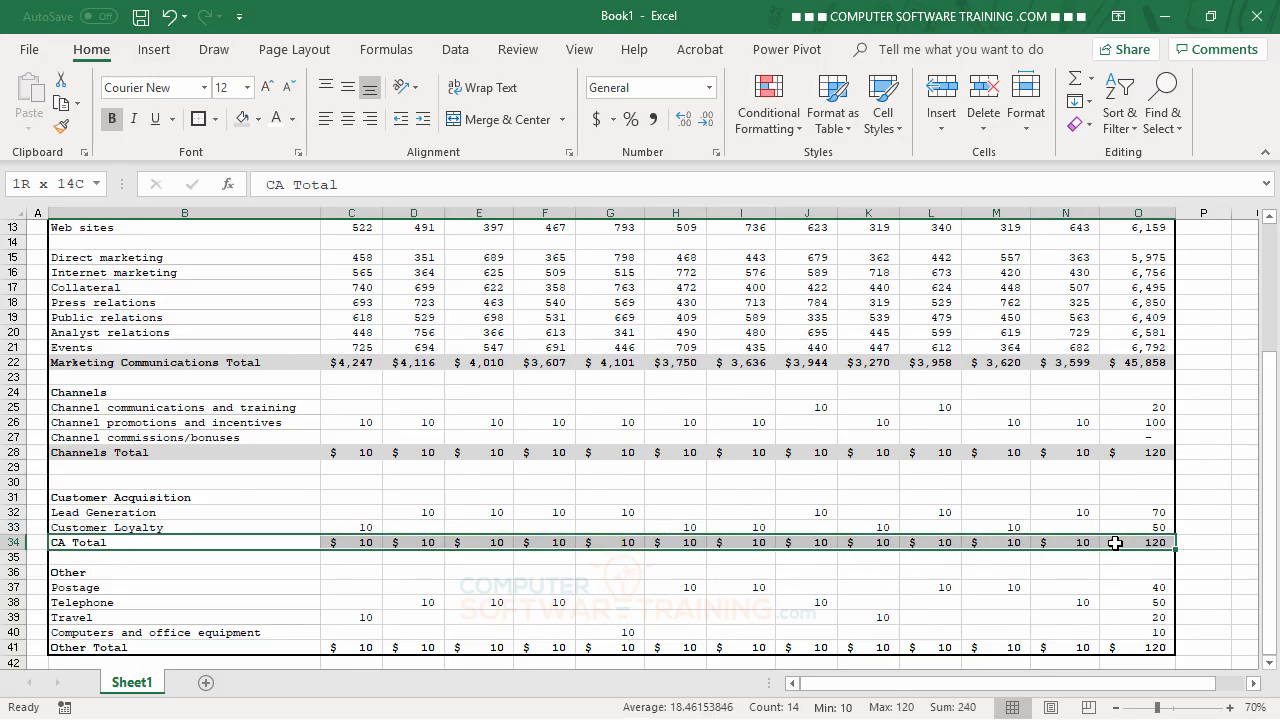
left_click(243, 119)
left_click_drag(155, 651, 1140, 655)
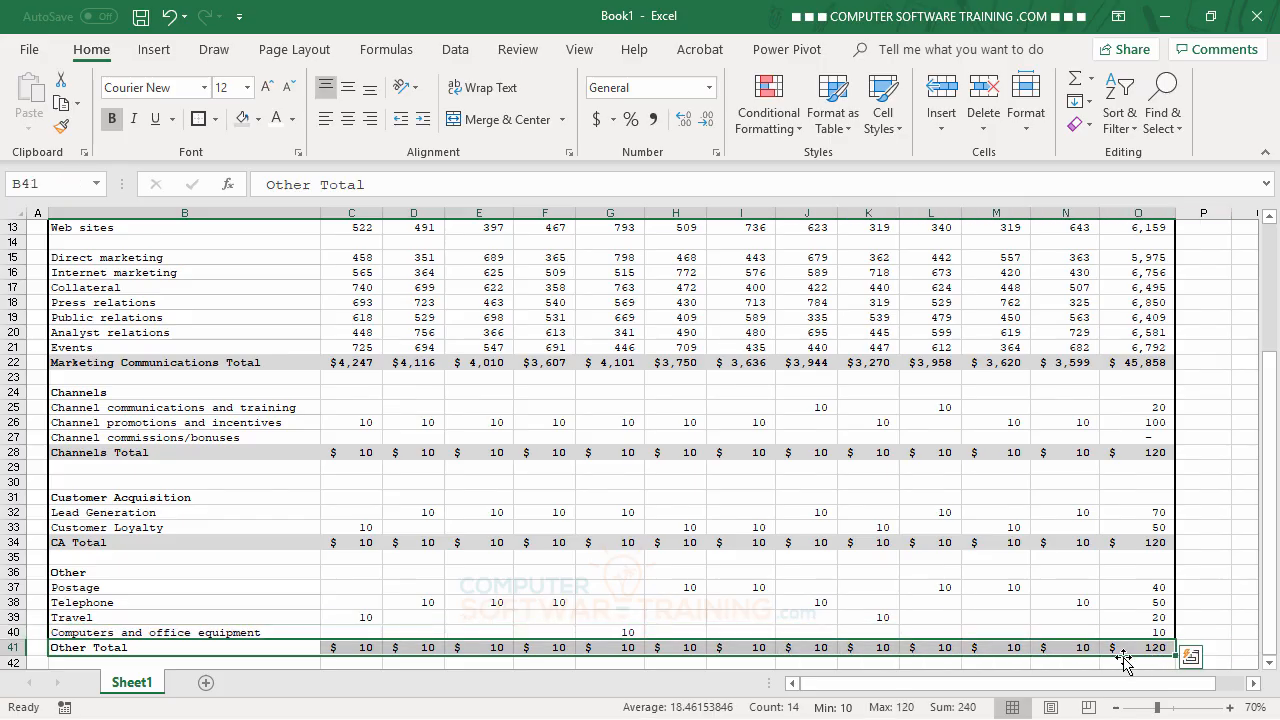
left_click(243, 119)
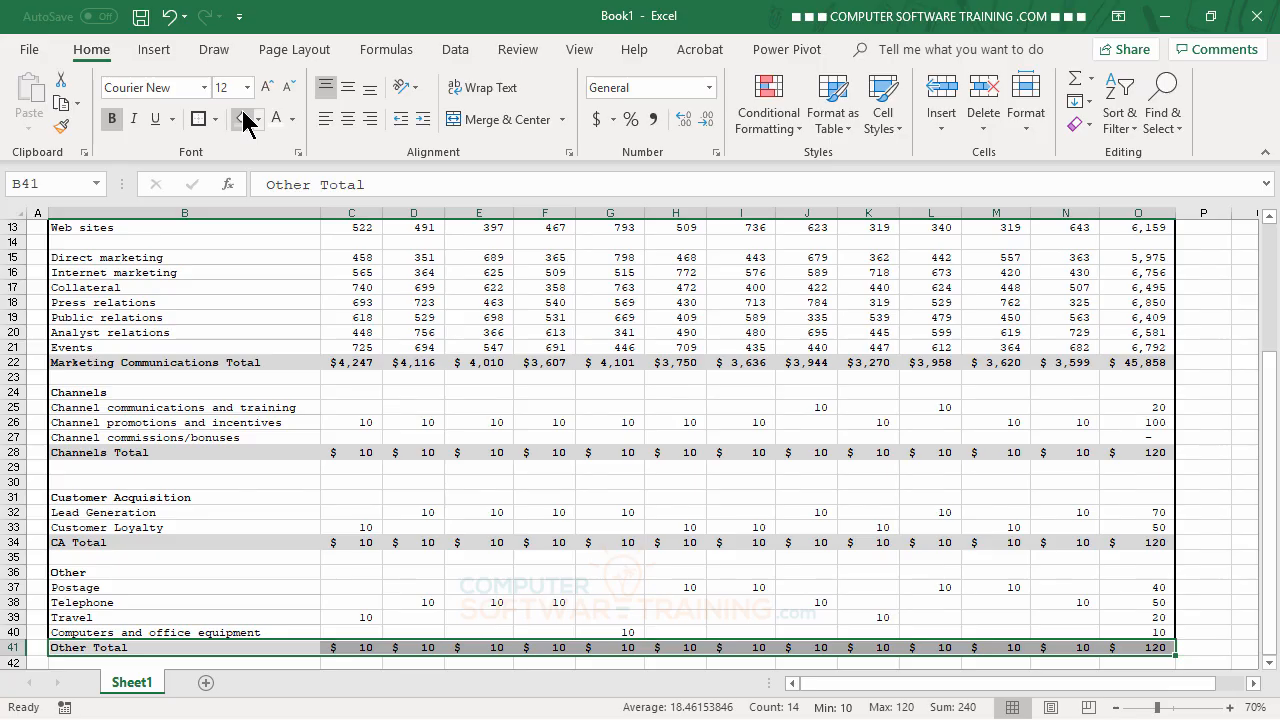
left_click(405, 303)
scroll(600, 430, "up", 4)
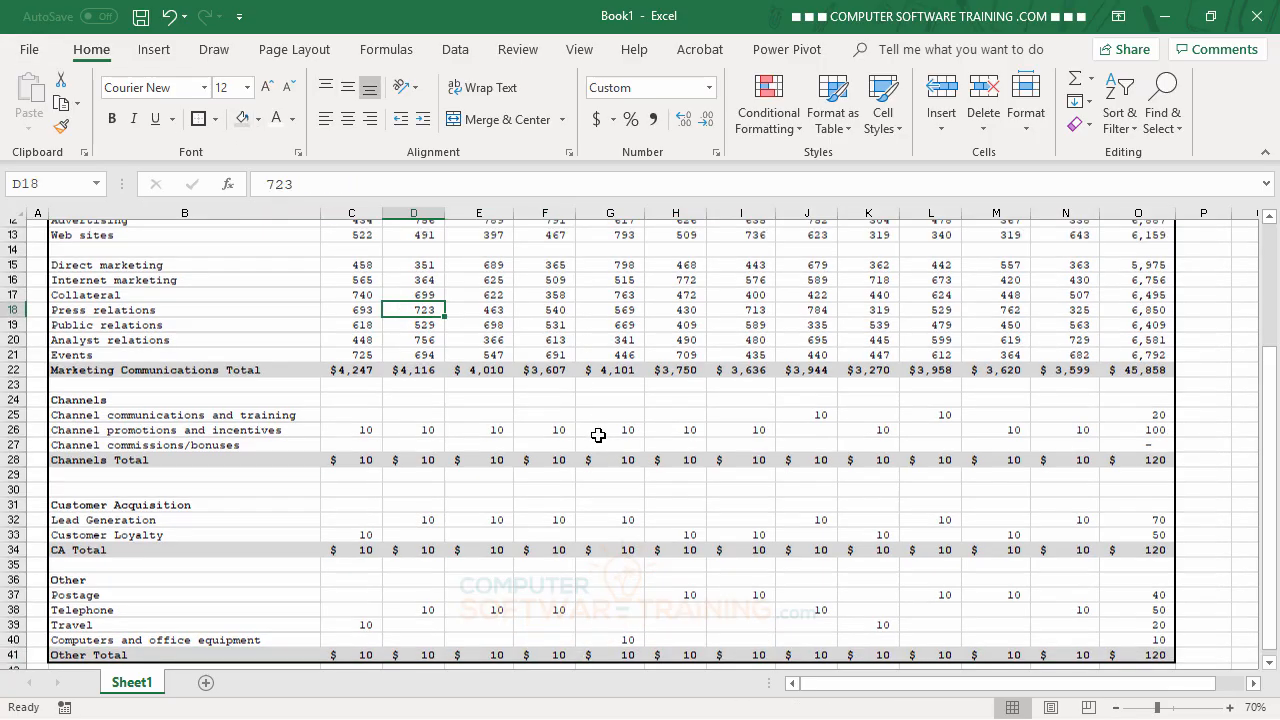
scroll(598, 435, "down", 5)
scroll(598, 435, "up", 5)
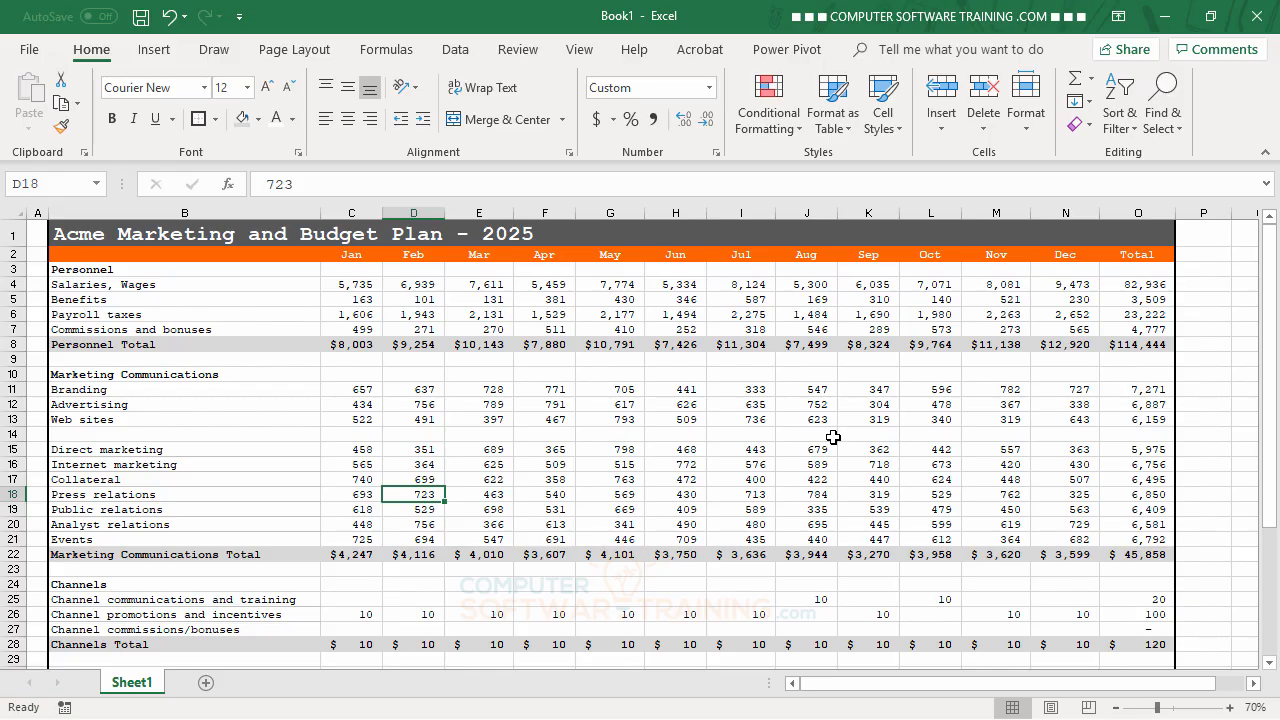
Turn off the display of gridlines on the worksheet.
left_click(657, 310)
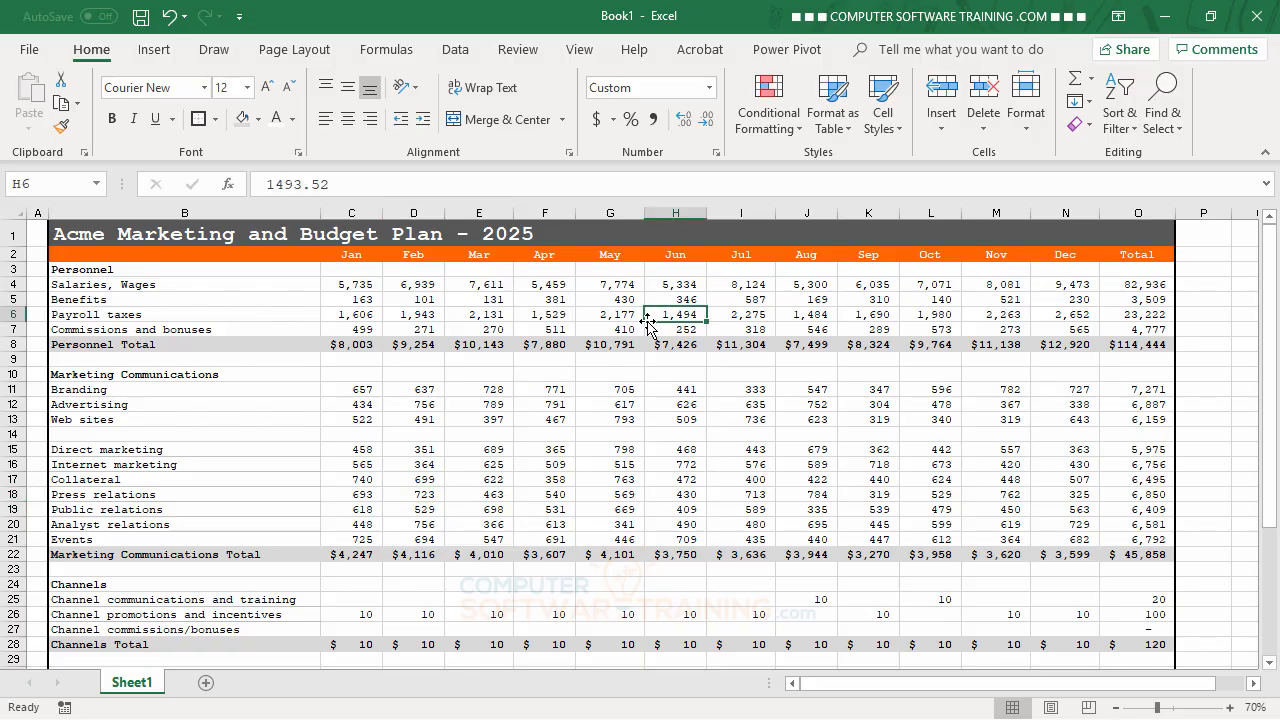
left_click(587, 62)
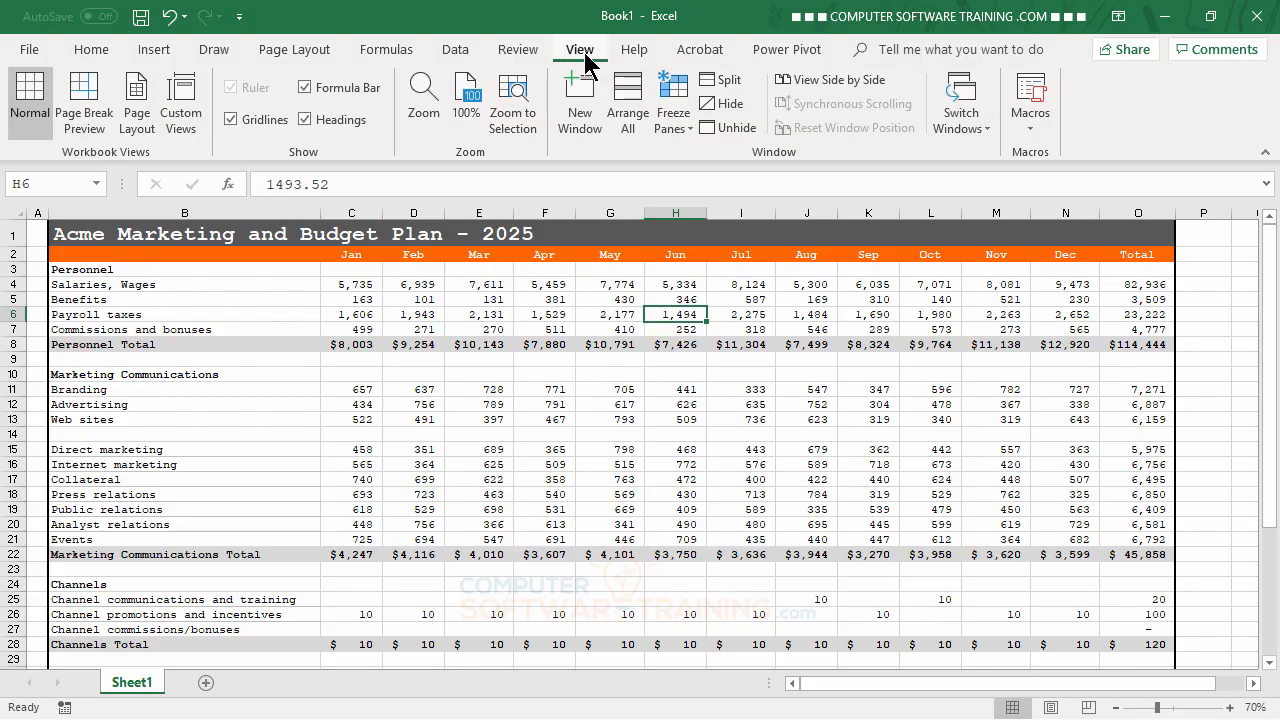
left_click(231, 120)
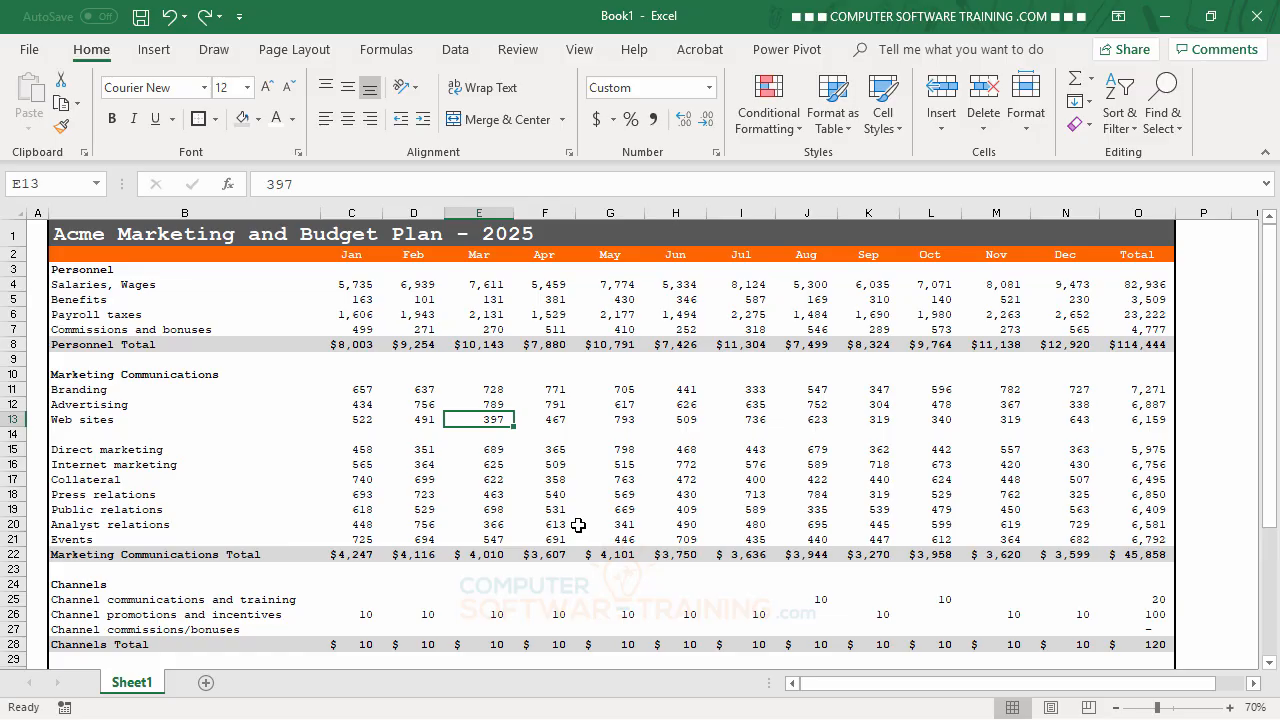
Choose a thin solid line in gray as the border style for the Personnel detail rows, B4:O7.
left_click(143, 286)
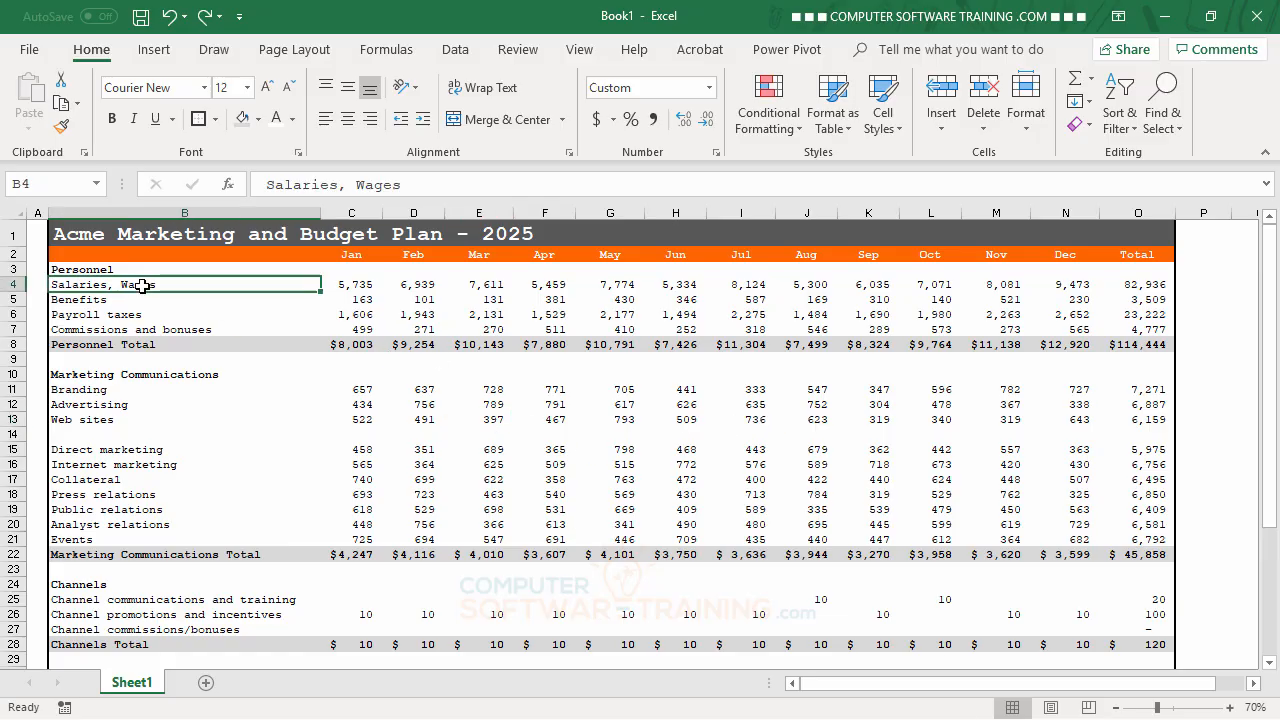
left_click_drag(143, 286, 1126, 326)
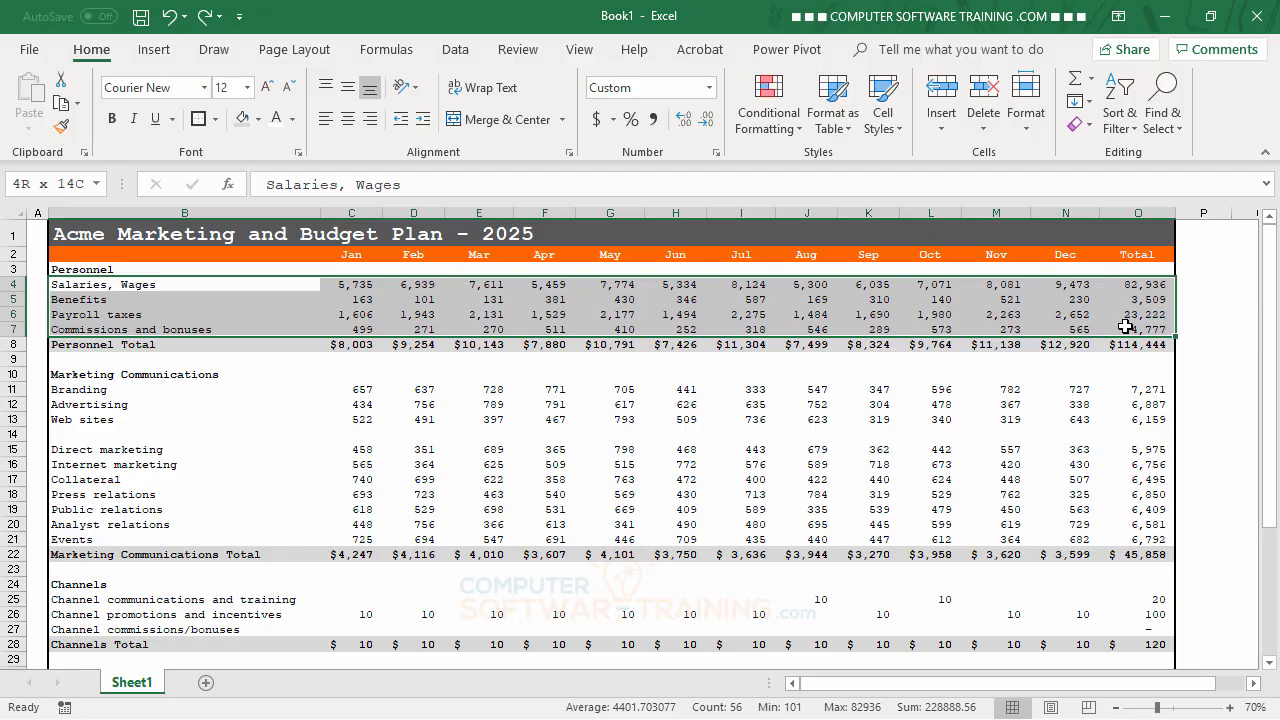
left_click_drag(1126, 326, 1126, 326)
left_click(570, 153)
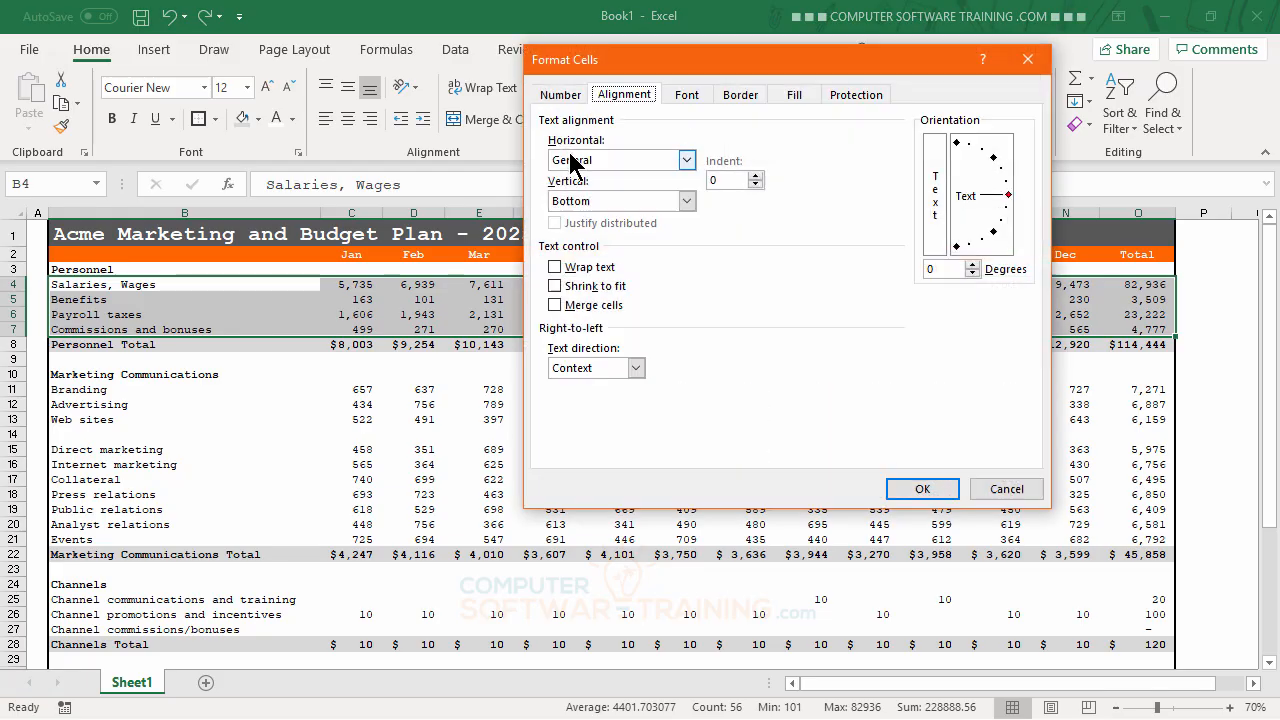
left_click(740, 94)
left_click_drag(784, 74, 872, 250)
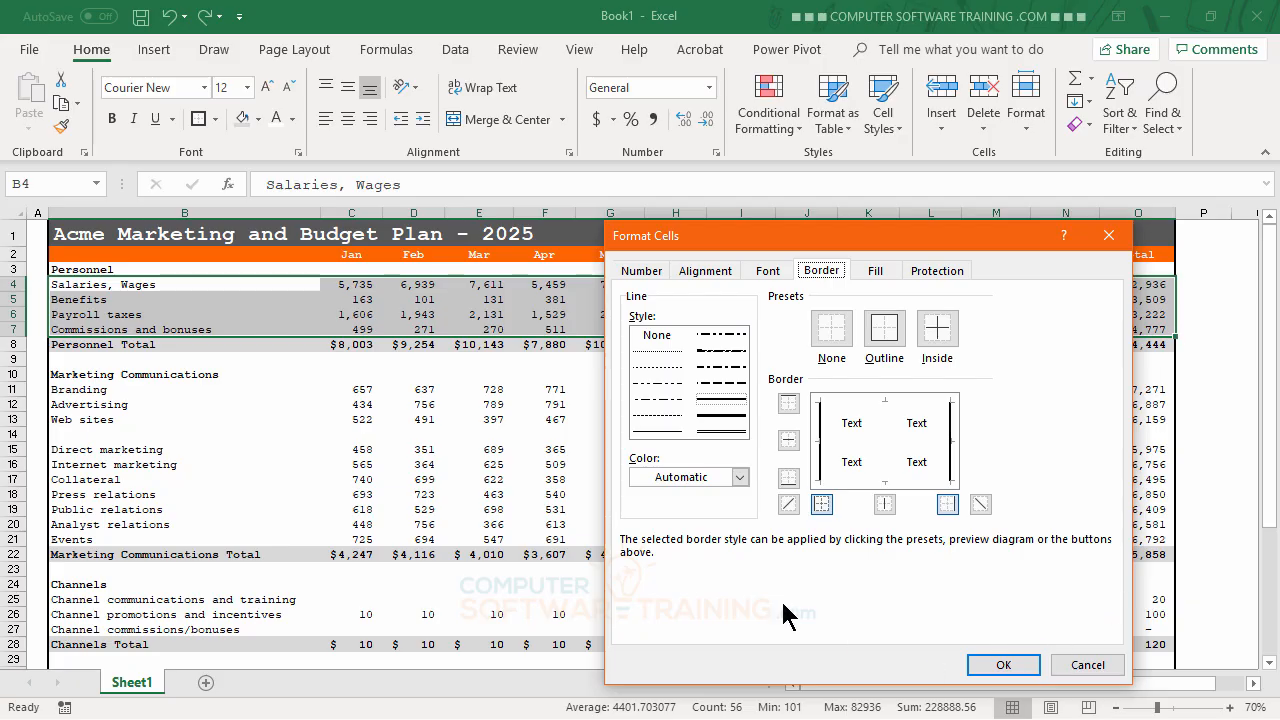
left_click(653, 432)
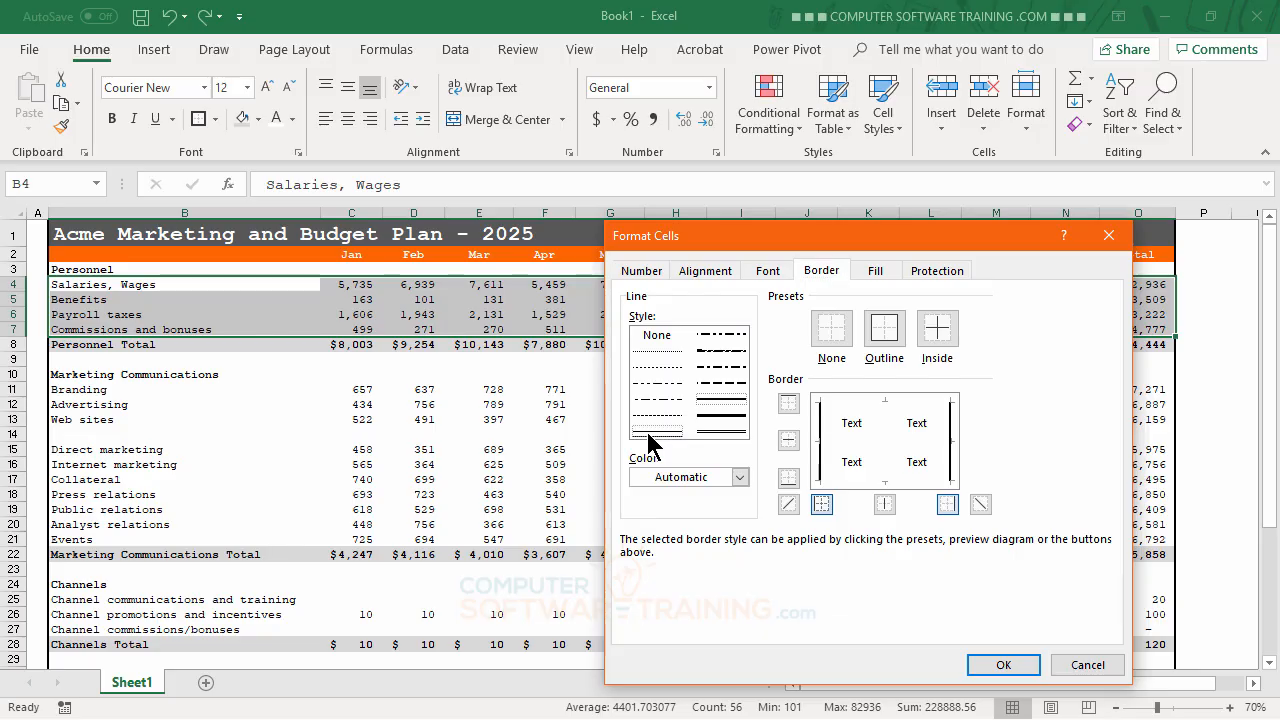
left_click(739, 478)
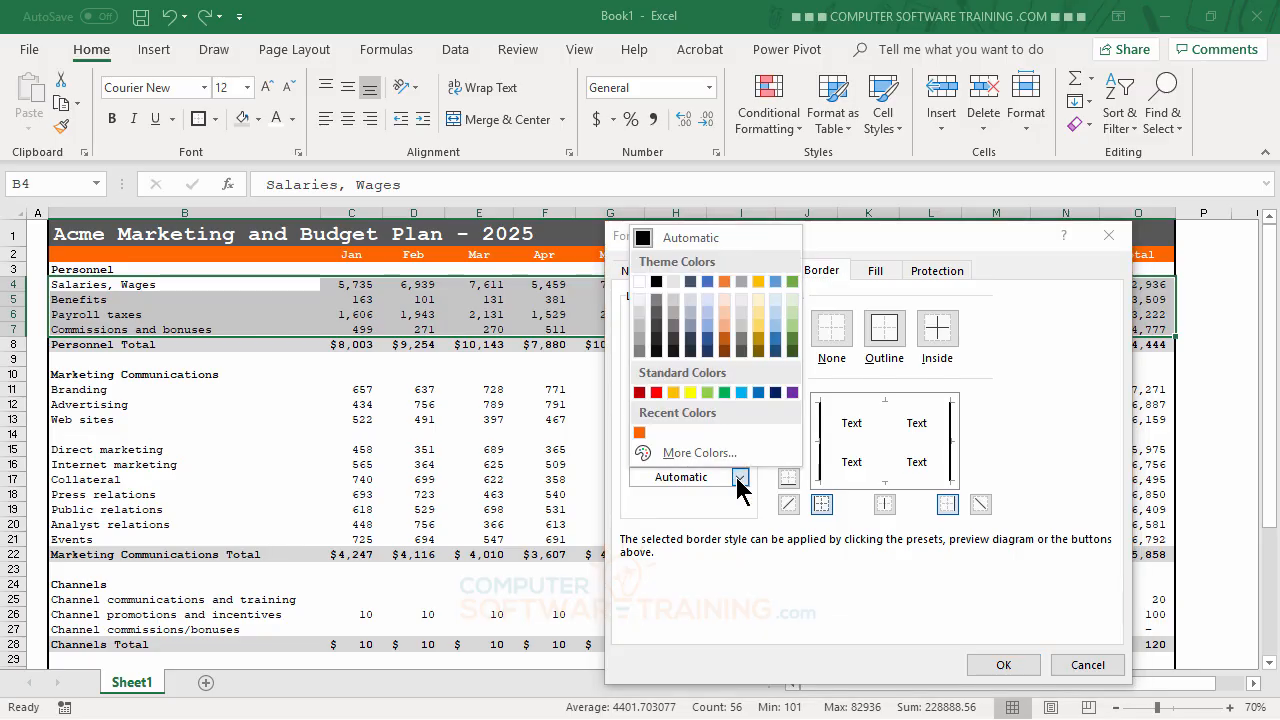
left_click(640, 338)
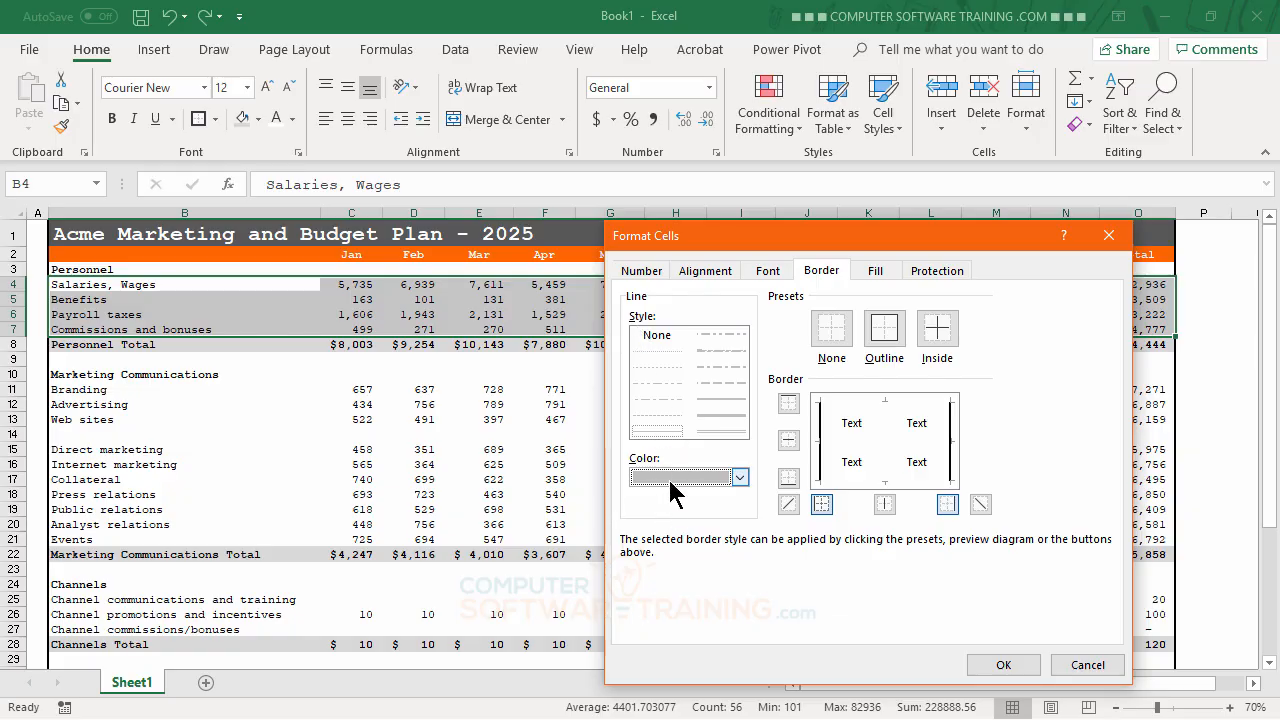
Apply the gray line to the top, inside horizontal and inside vertical borders of B4:O7.
left_click(864, 408)
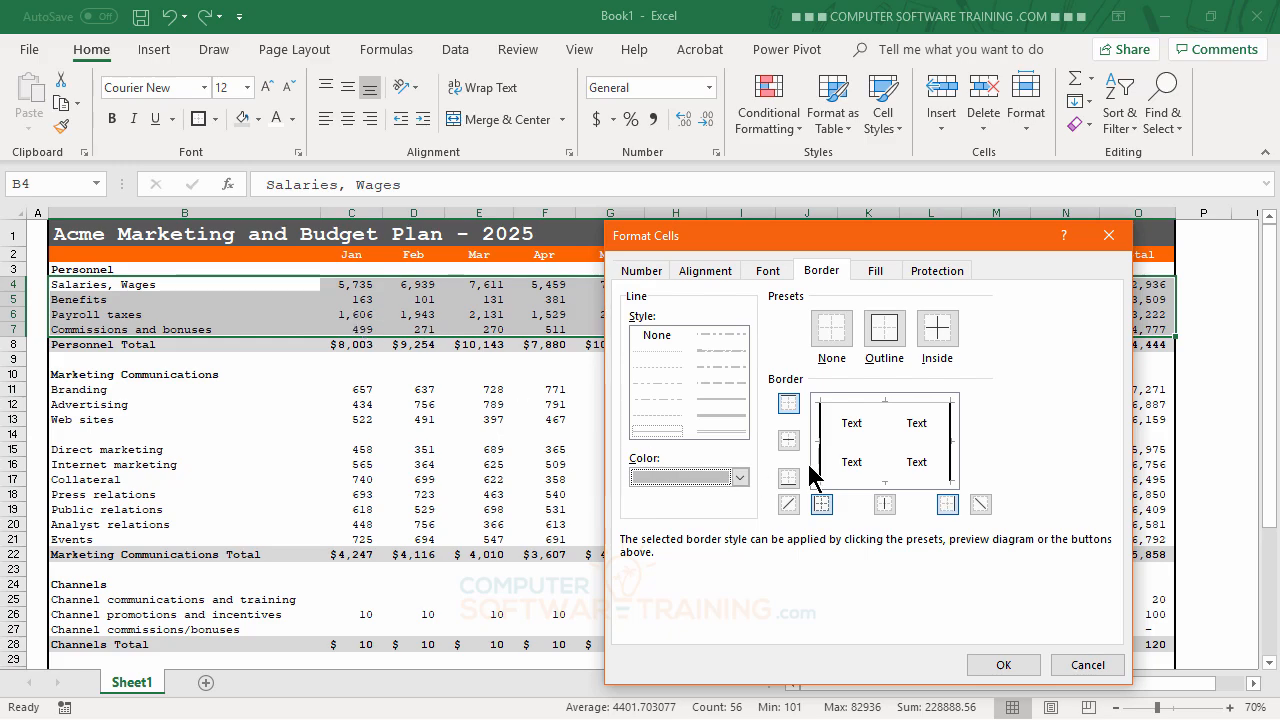
left_click(842, 443)
left_click(884, 437)
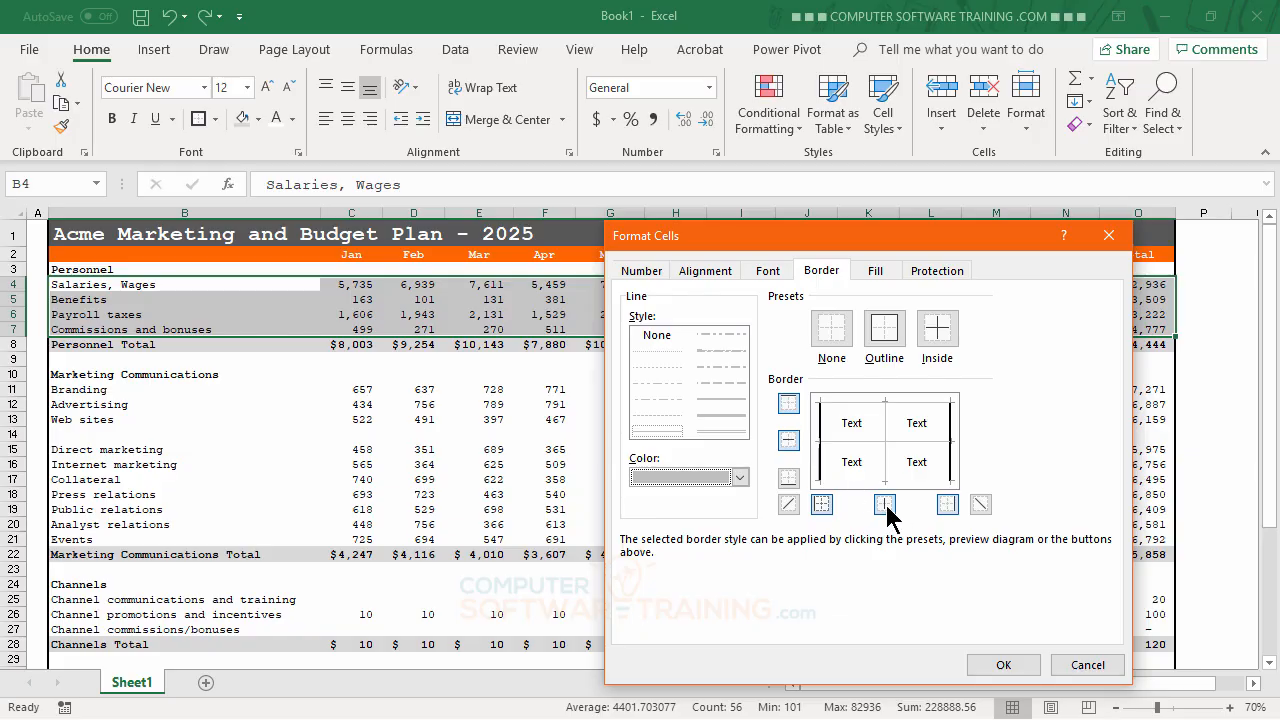
left_click(1003, 666)
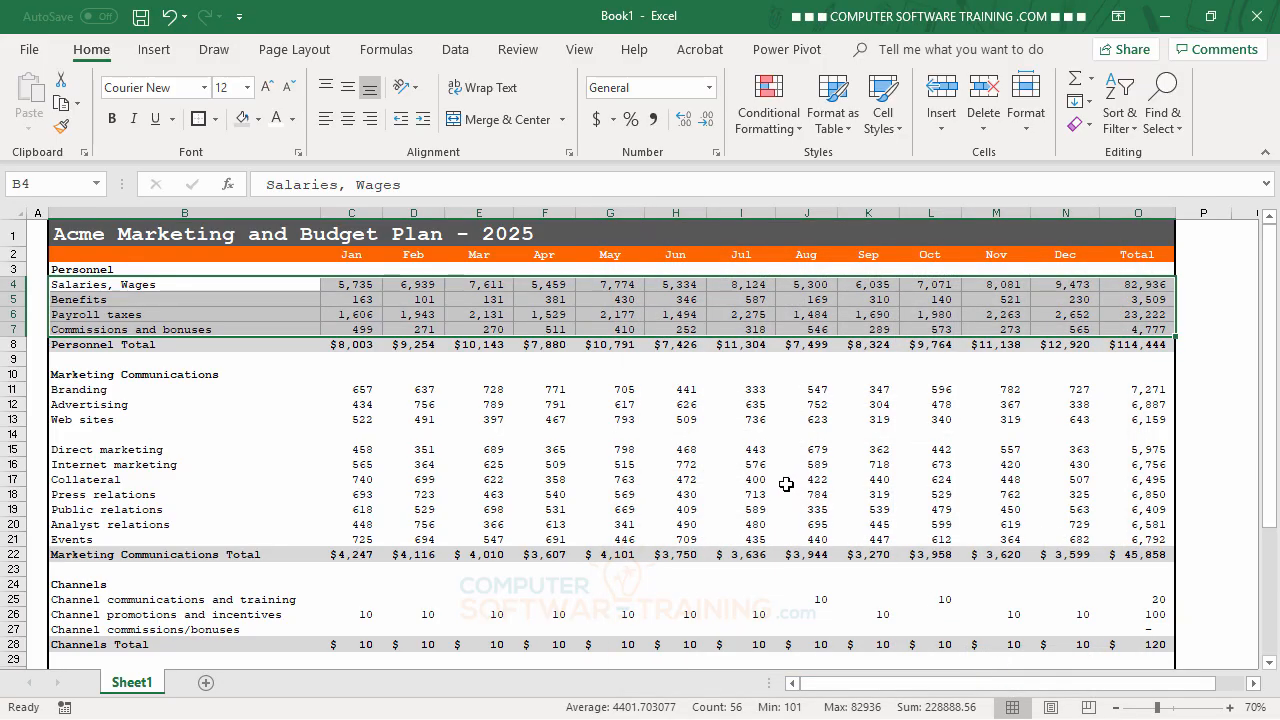
left_click(761, 464)
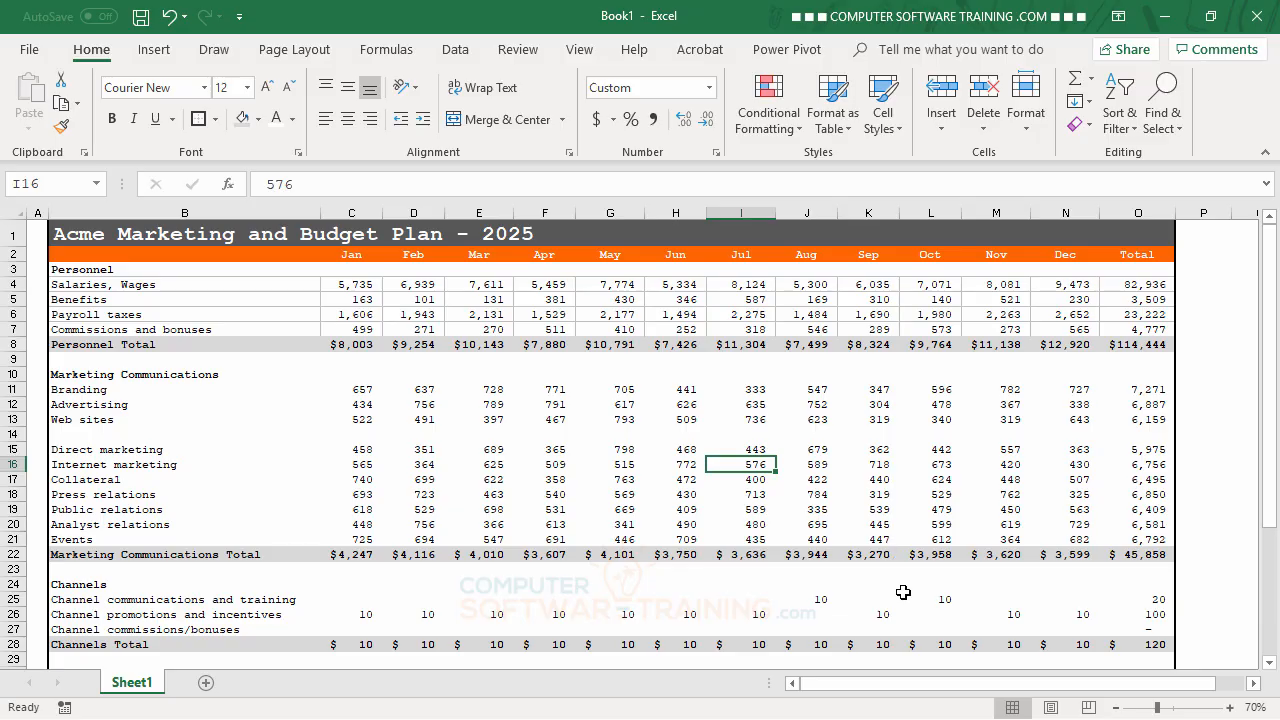
Add thin solid gray top, inside horizontal and inside vertical borders to the Marketing Communications detail rows, B11:O21.
left_click_drag(90, 393, 1138, 544)
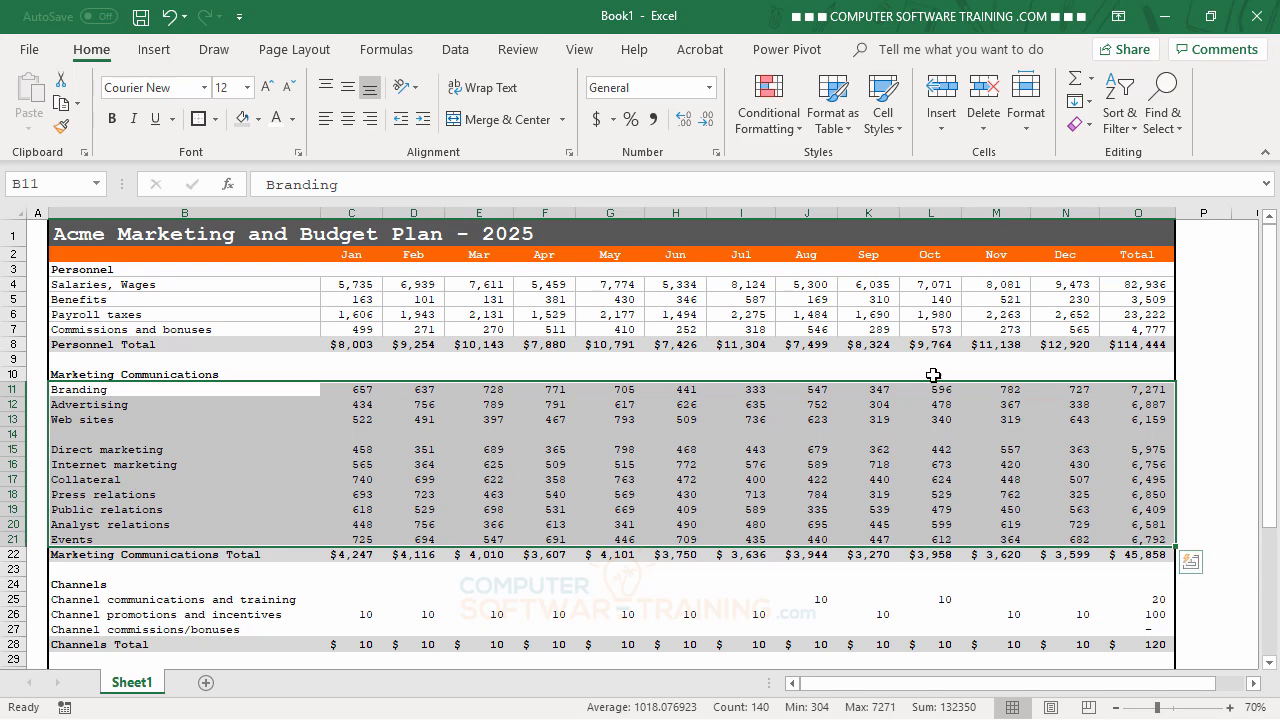
left_click(716, 153)
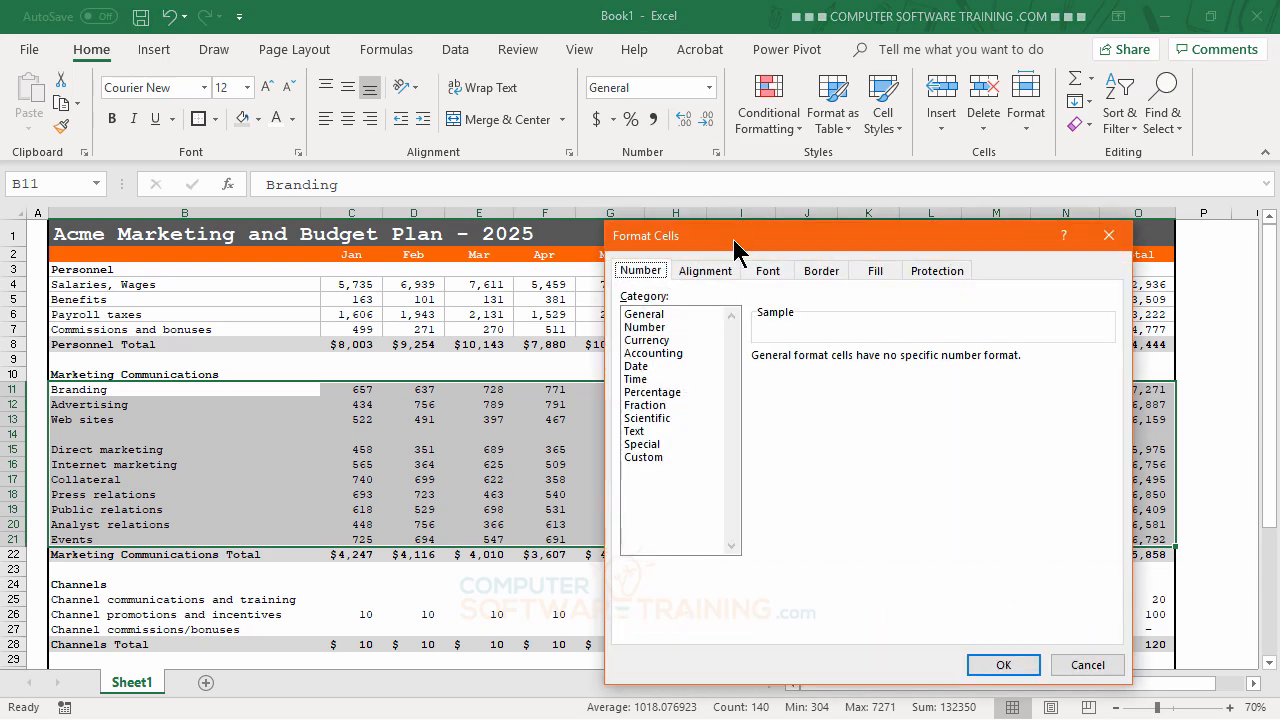
left_click(823, 271)
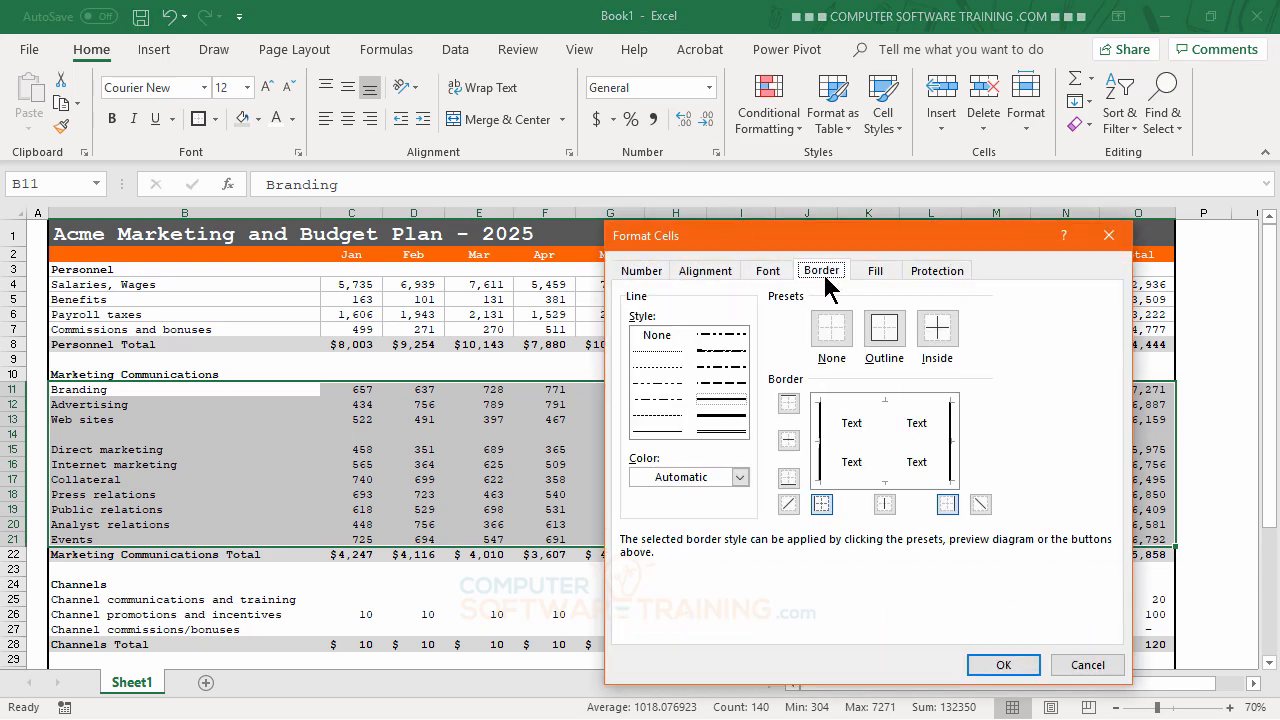
left_click(672, 431)
left_click(740, 477)
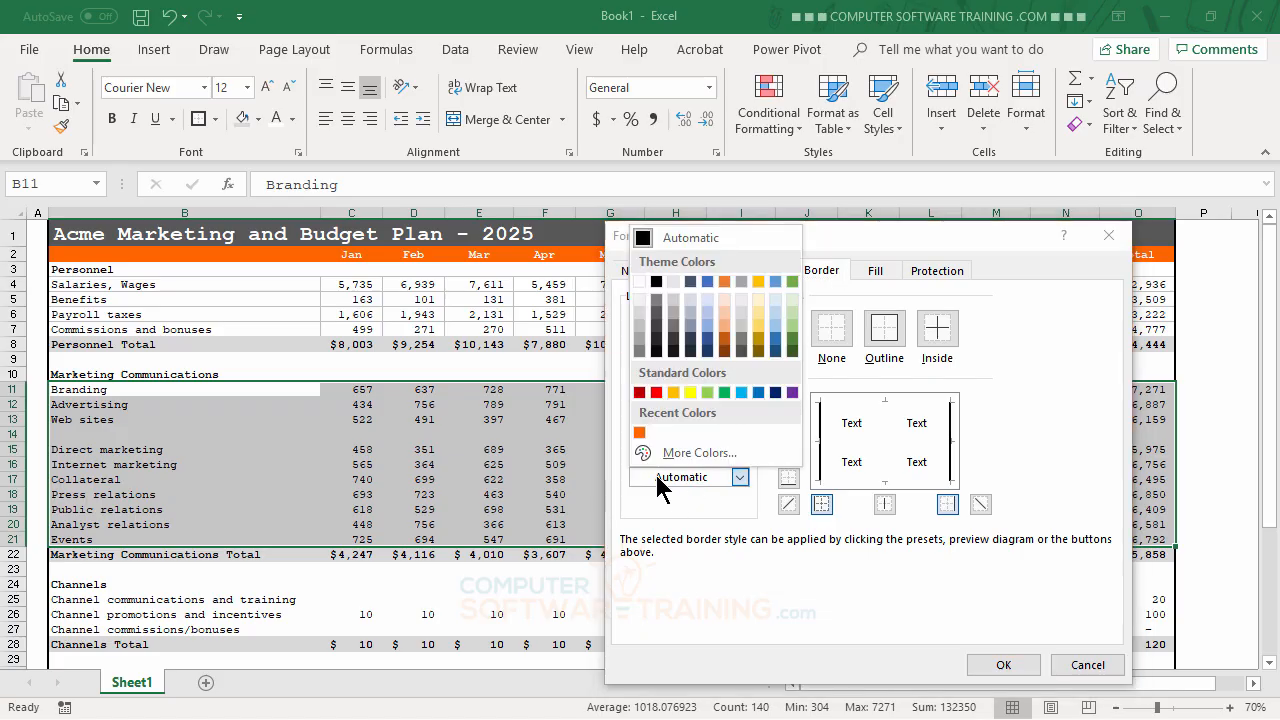
left_click(642, 328)
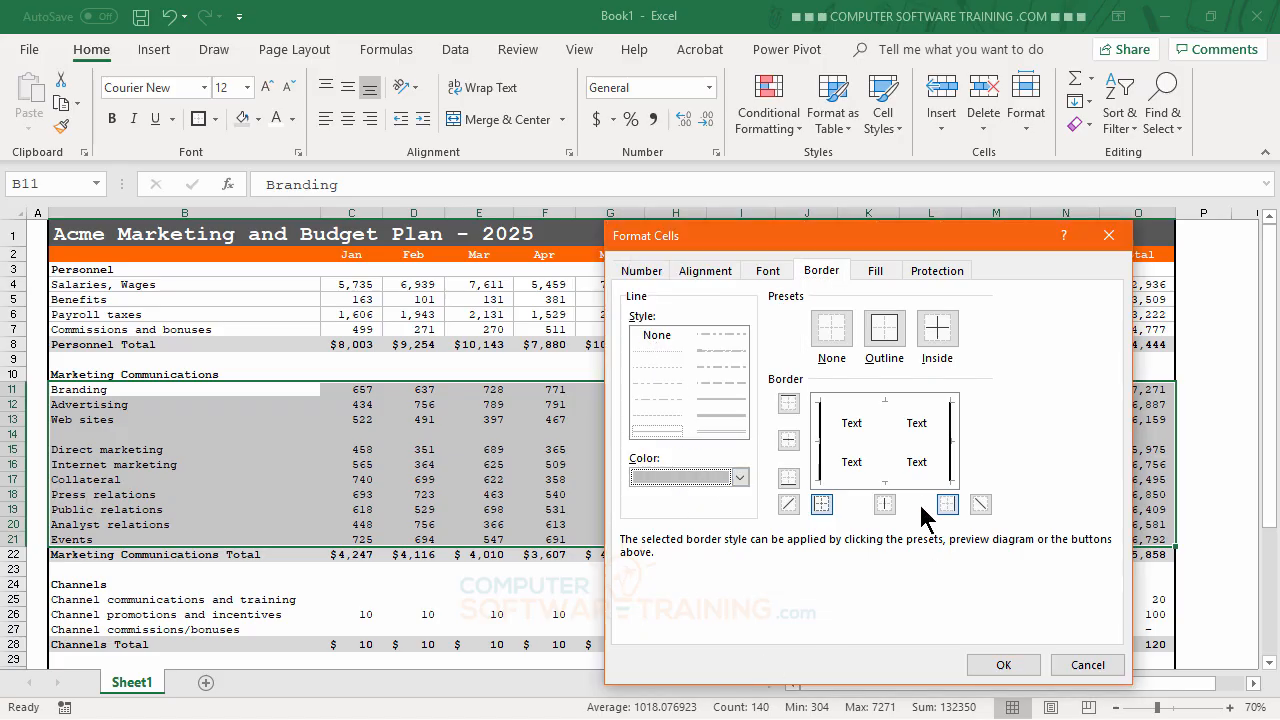
left_click(860, 406)
left_click(864, 441)
left_click(887, 441)
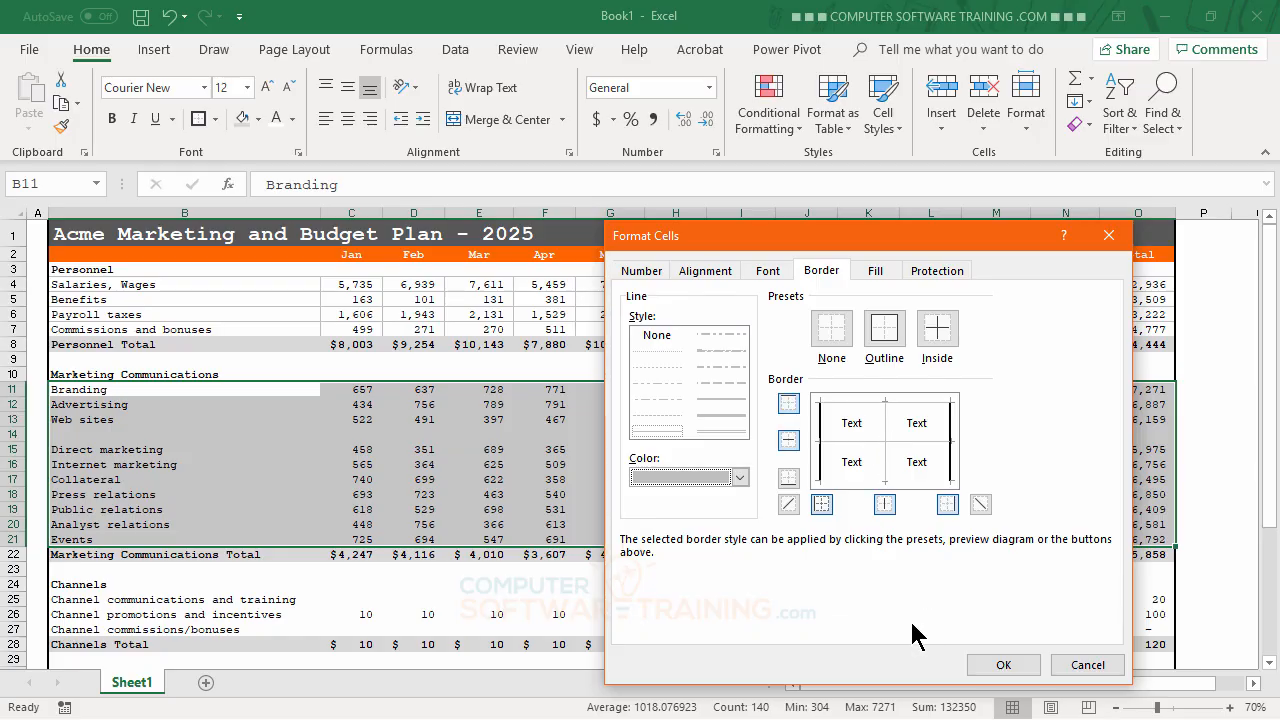
left_click(1003, 665)
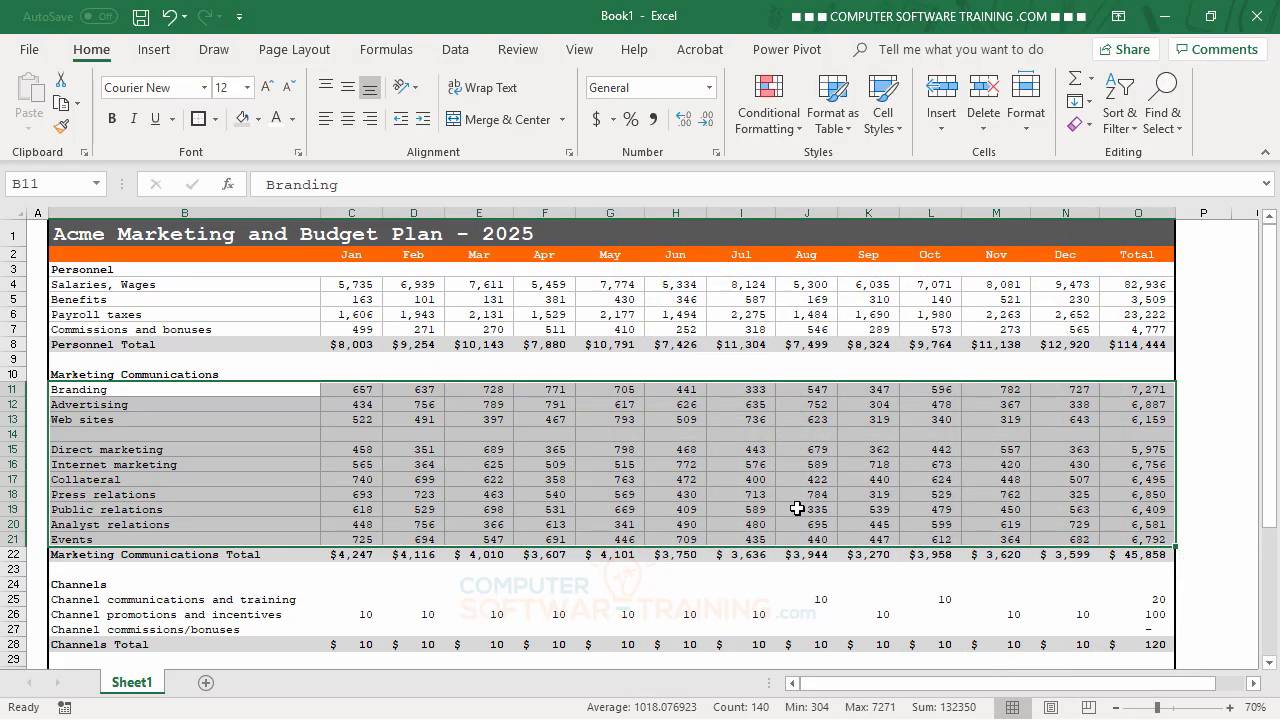
left_click(806, 450)
scroll(690, 484, "down", 5)
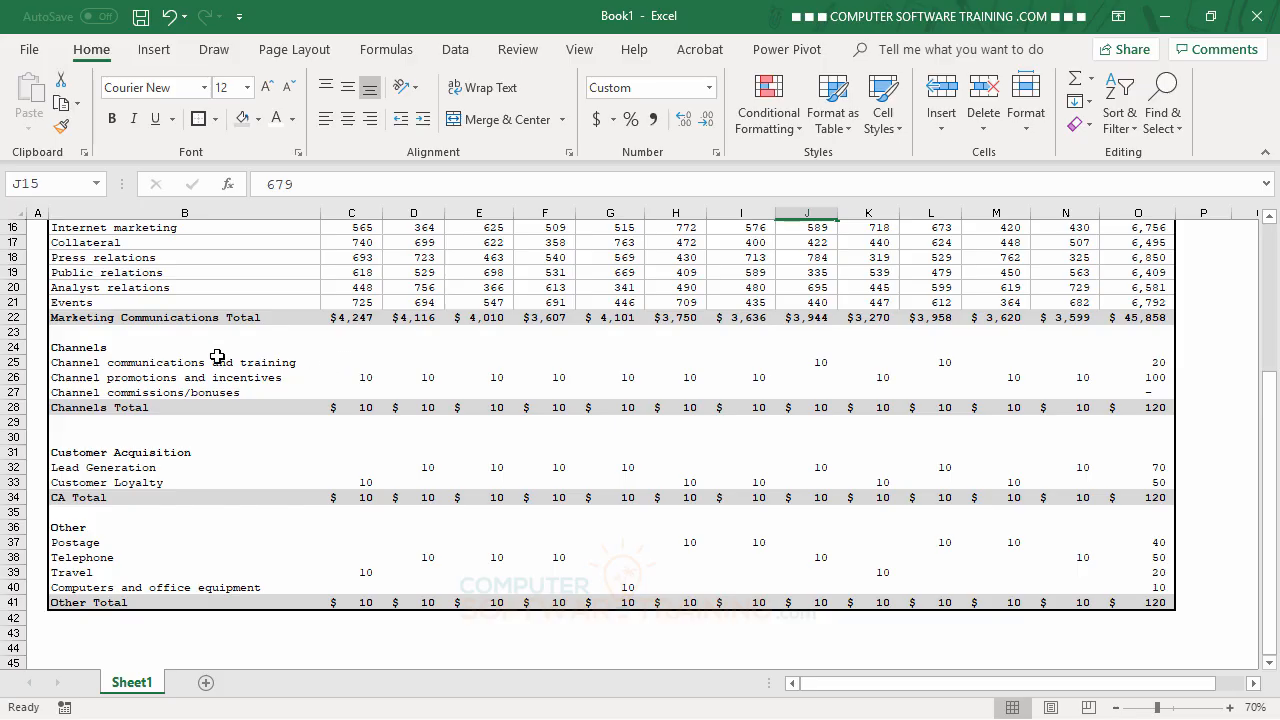
Add thin solid gray top, inside horizontal and inside vertical borders to the Channels detail rows, B25:O27.
left_click_drag(216, 364, 1128, 388)
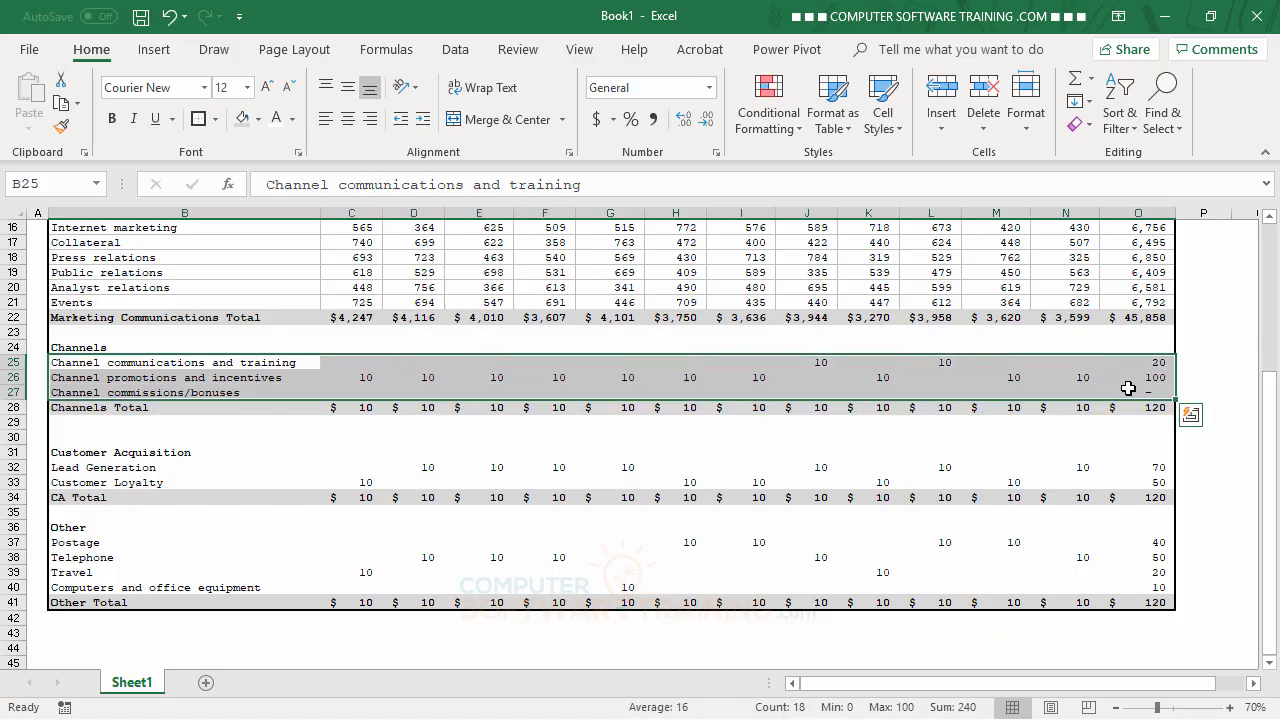
left_click(568, 152)
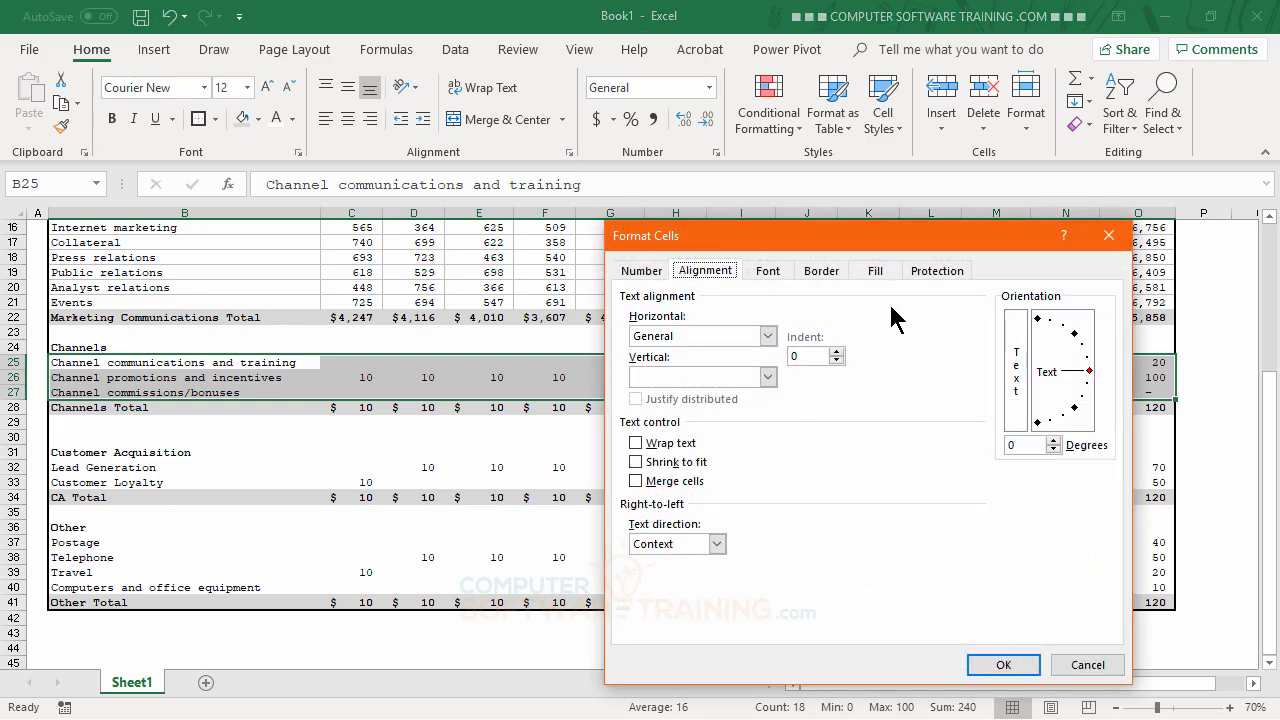
left_click(823, 274)
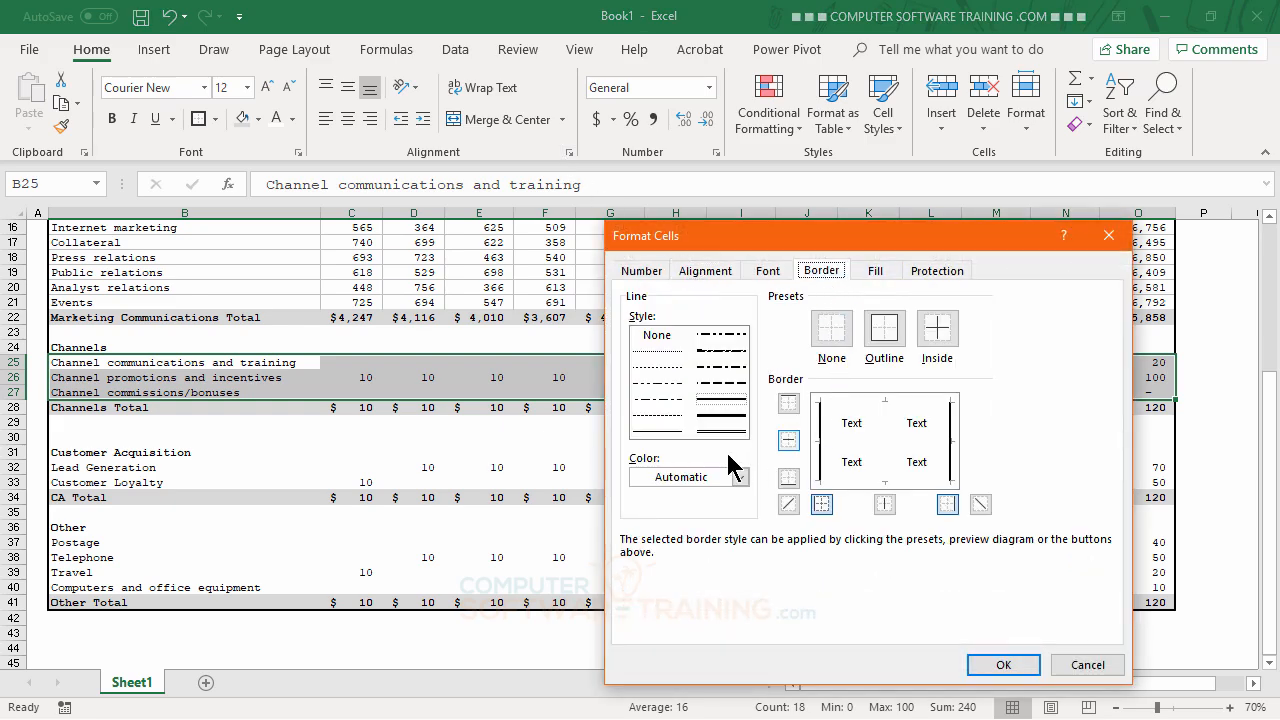
left_click(660, 432)
left_click(707, 478)
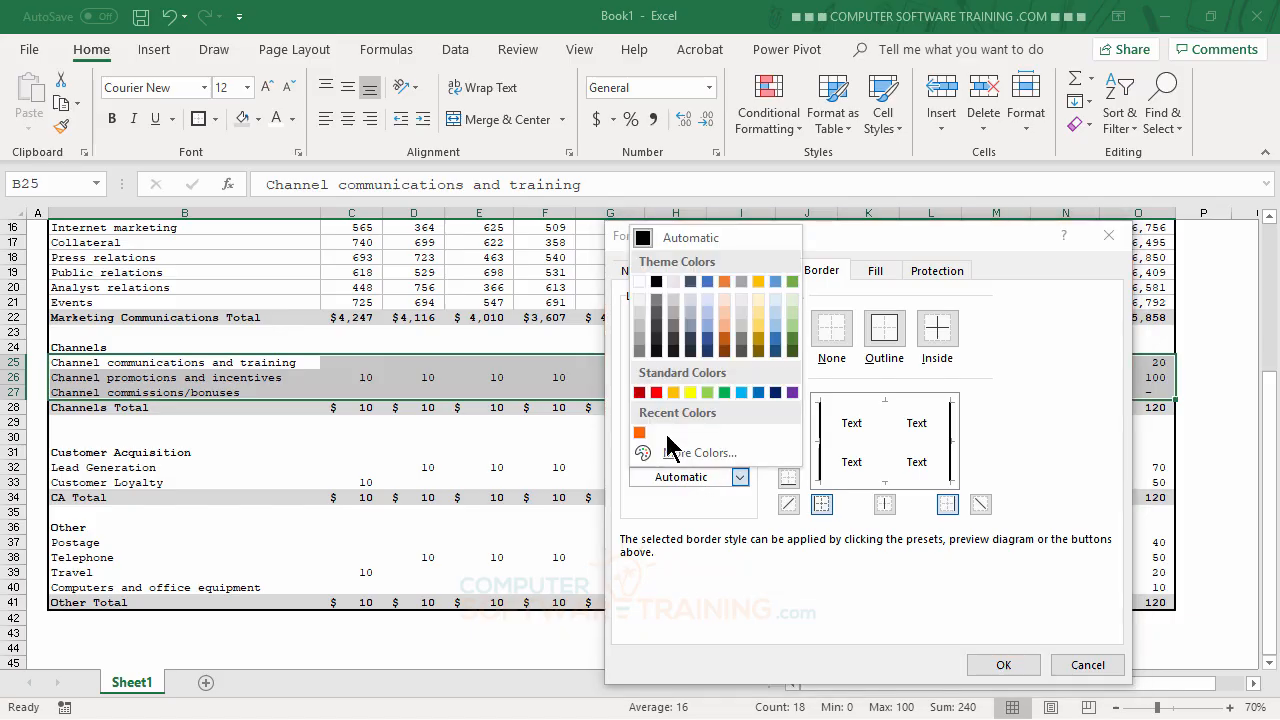
left_click(640, 340)
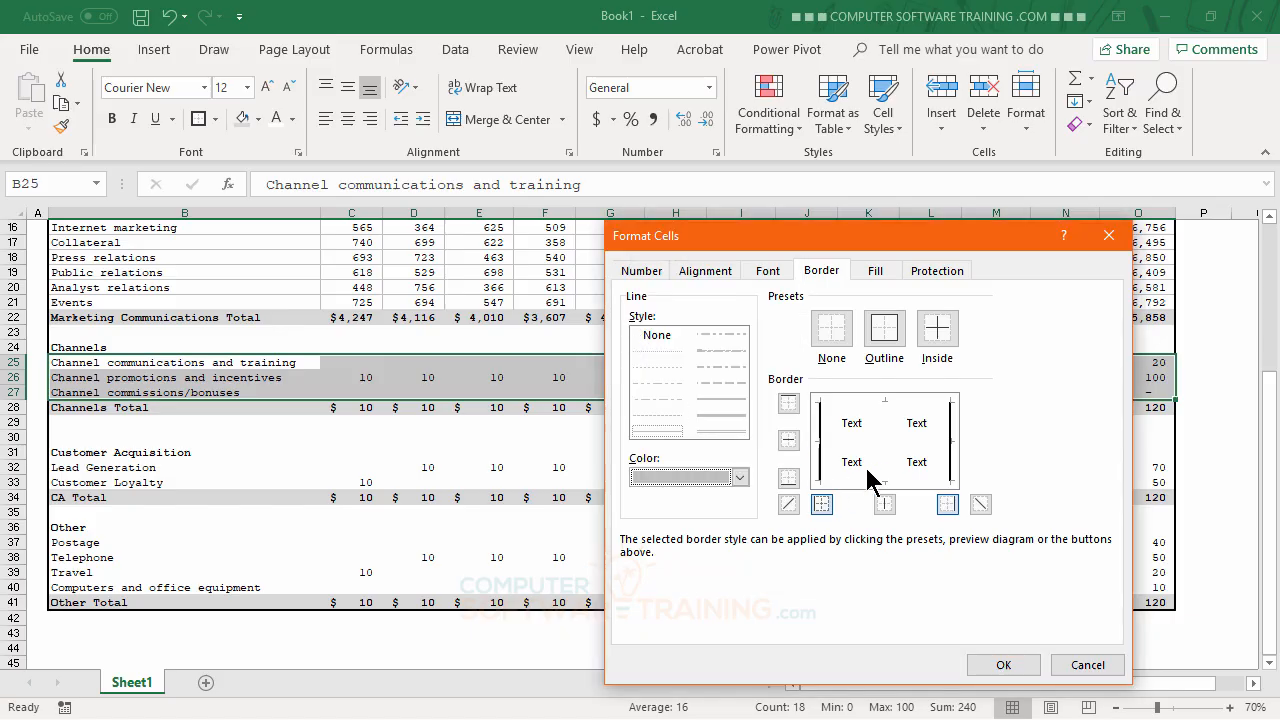
left_click(857, 408)
left_click(858, 443)
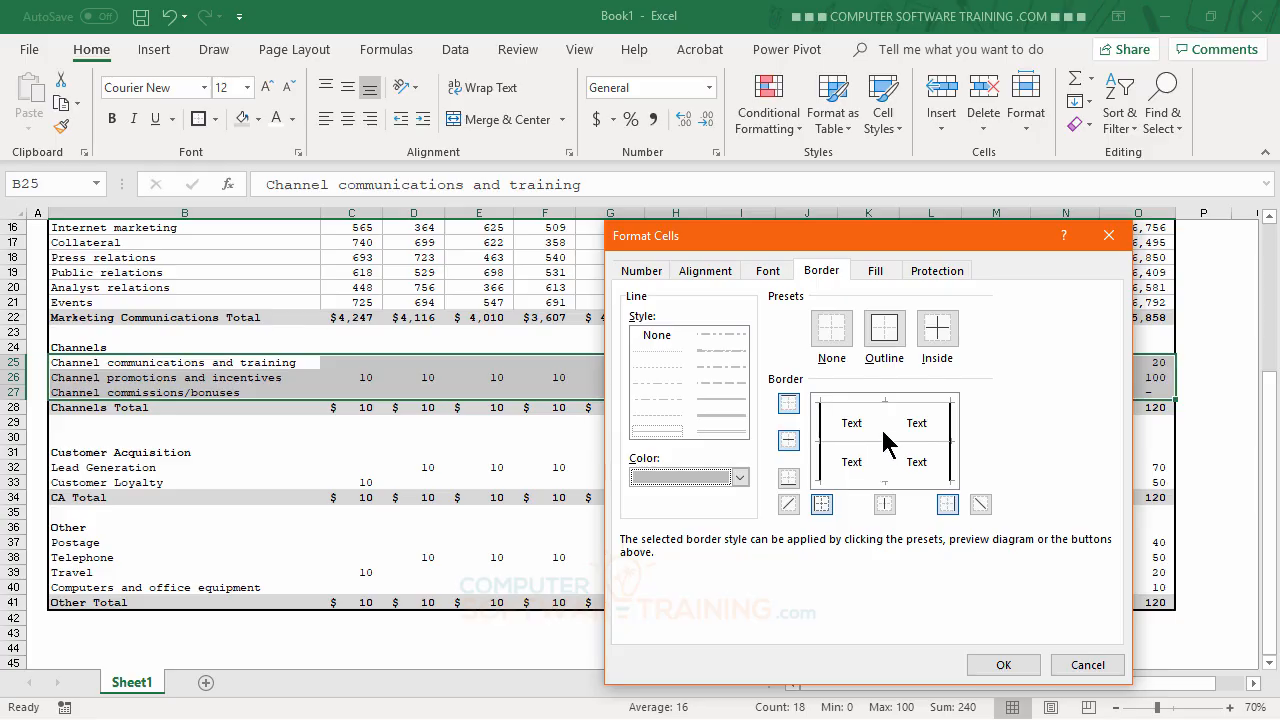
left_click(1001, 668)
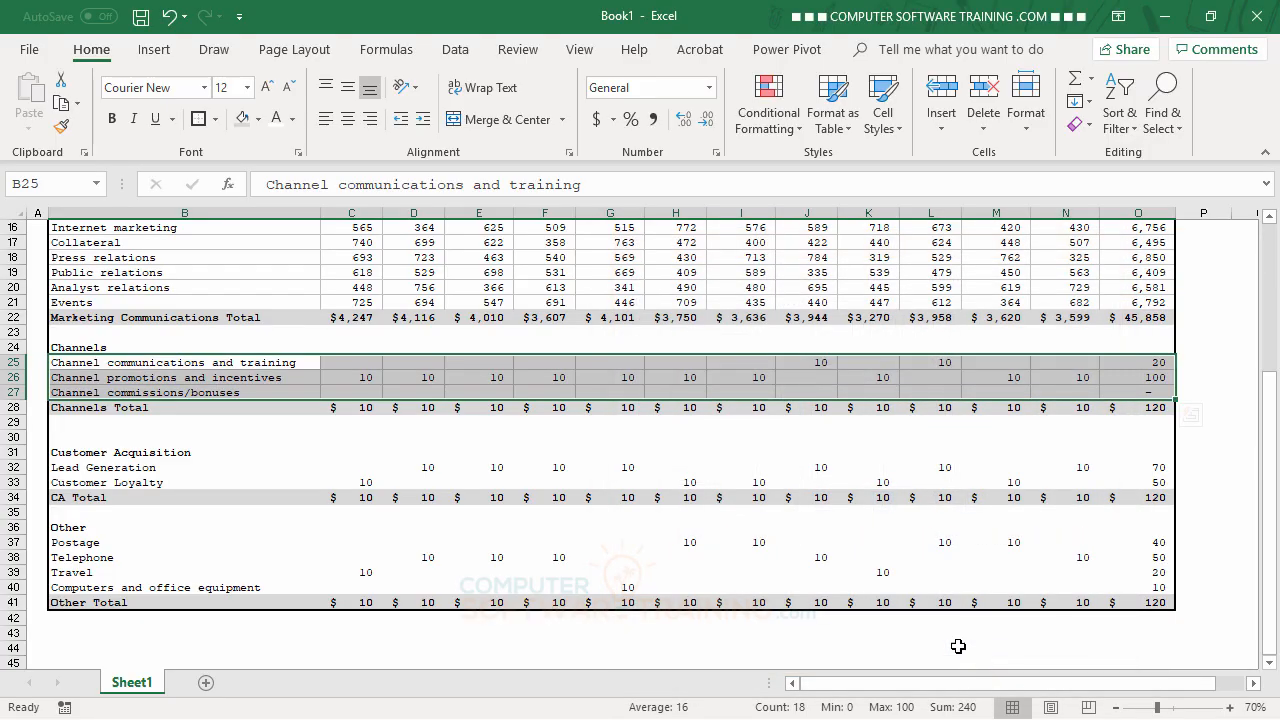
left_click(740, 467)
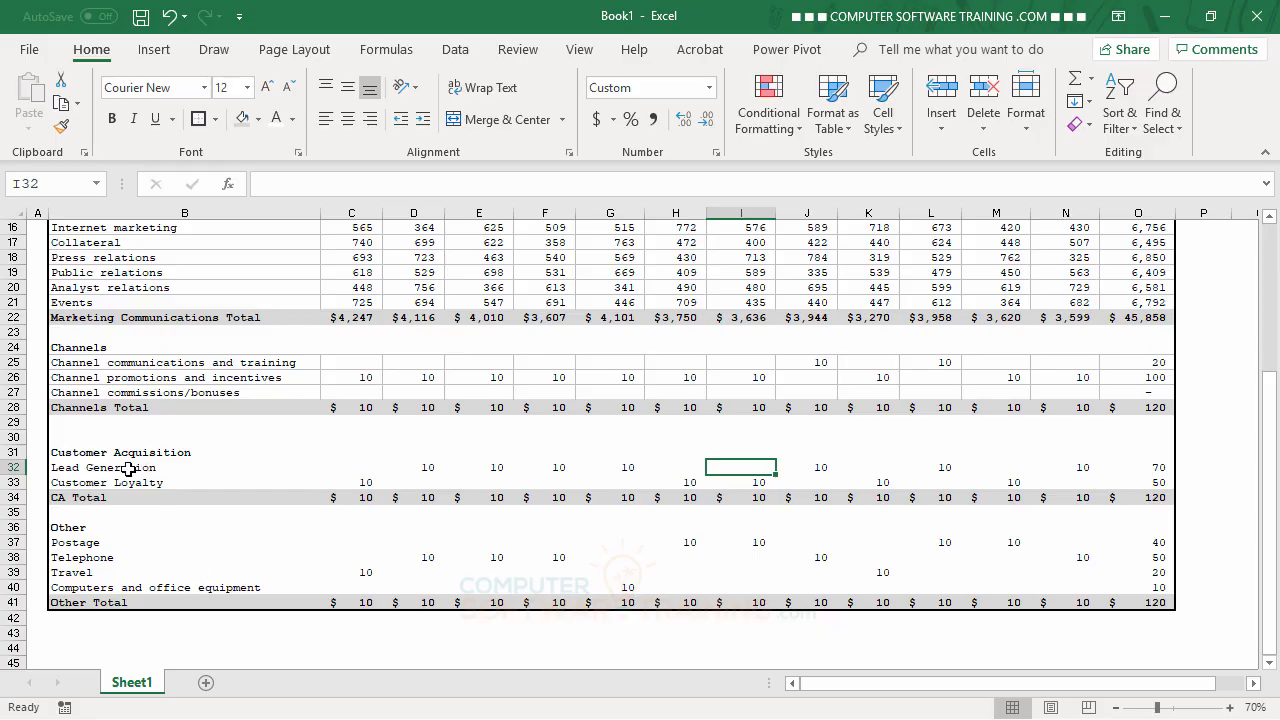
Add thin solid gray top, inside horizontal and inside vertical borders to the Customer Acquisition detail rows, B32:O33.
left_click_drag(128, 467, 1123, 482)
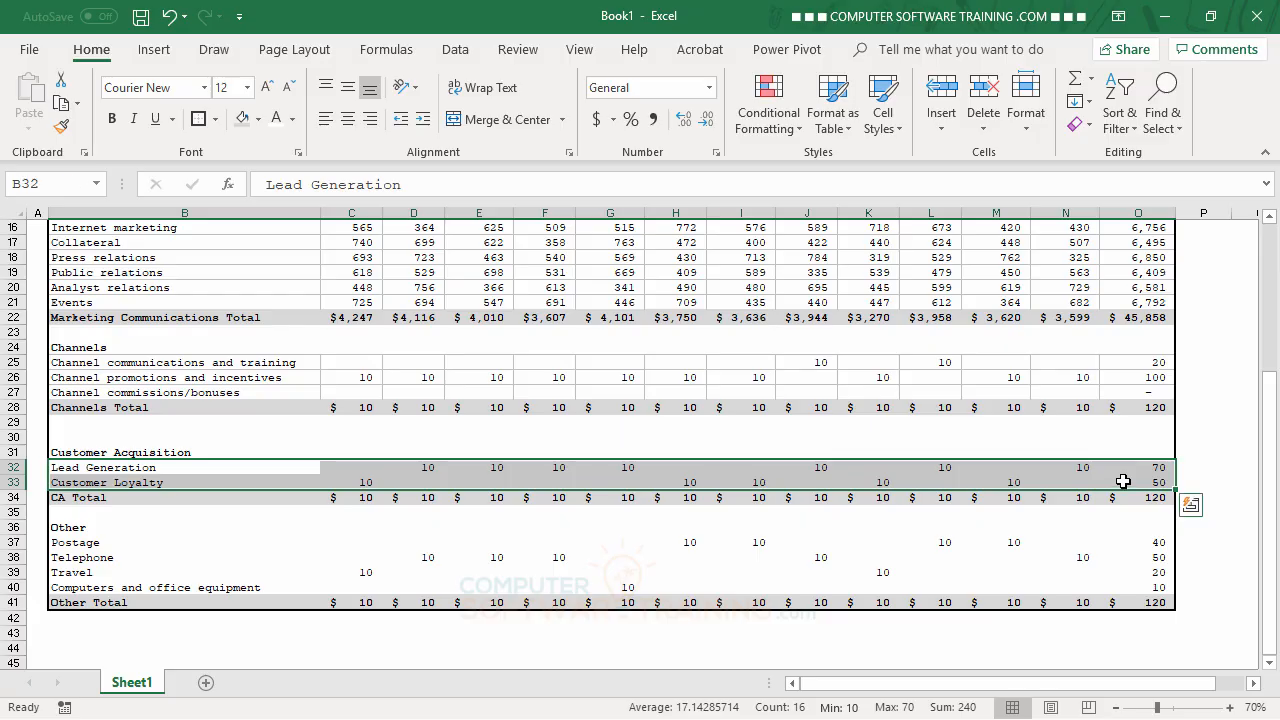
left_click(716, 152)
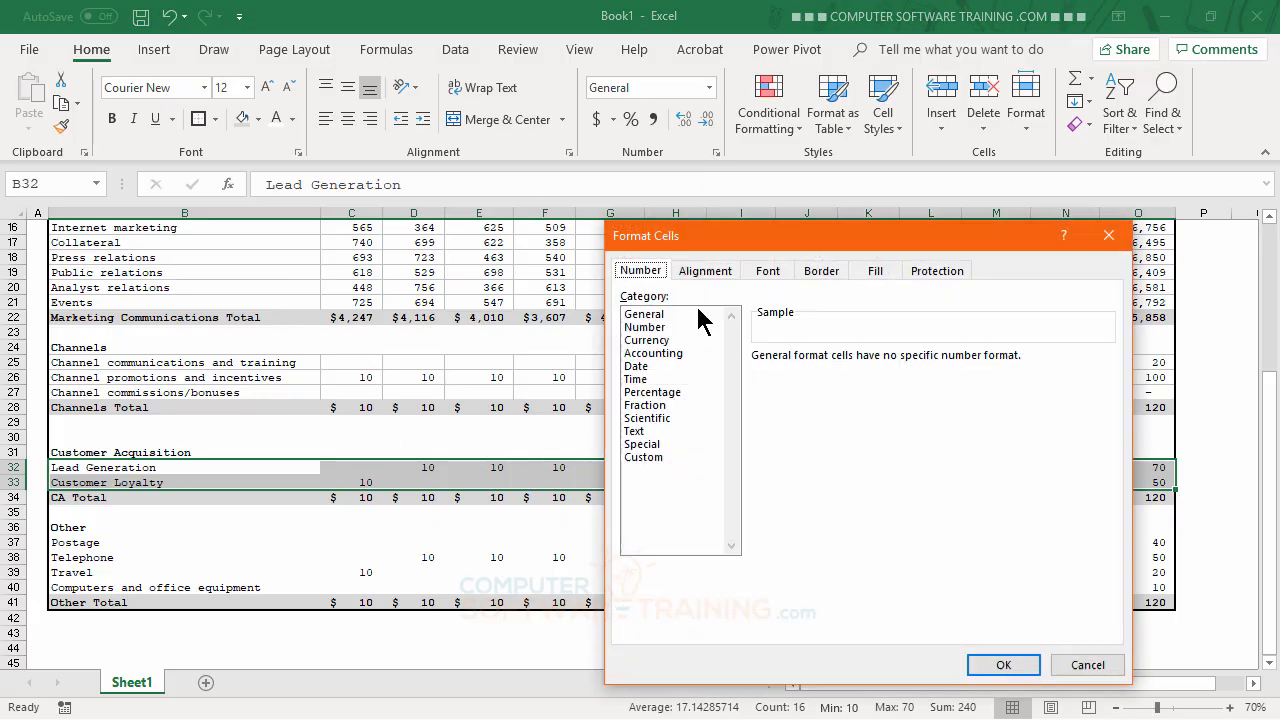
left_click(821, 270)
left_click(660, 432)
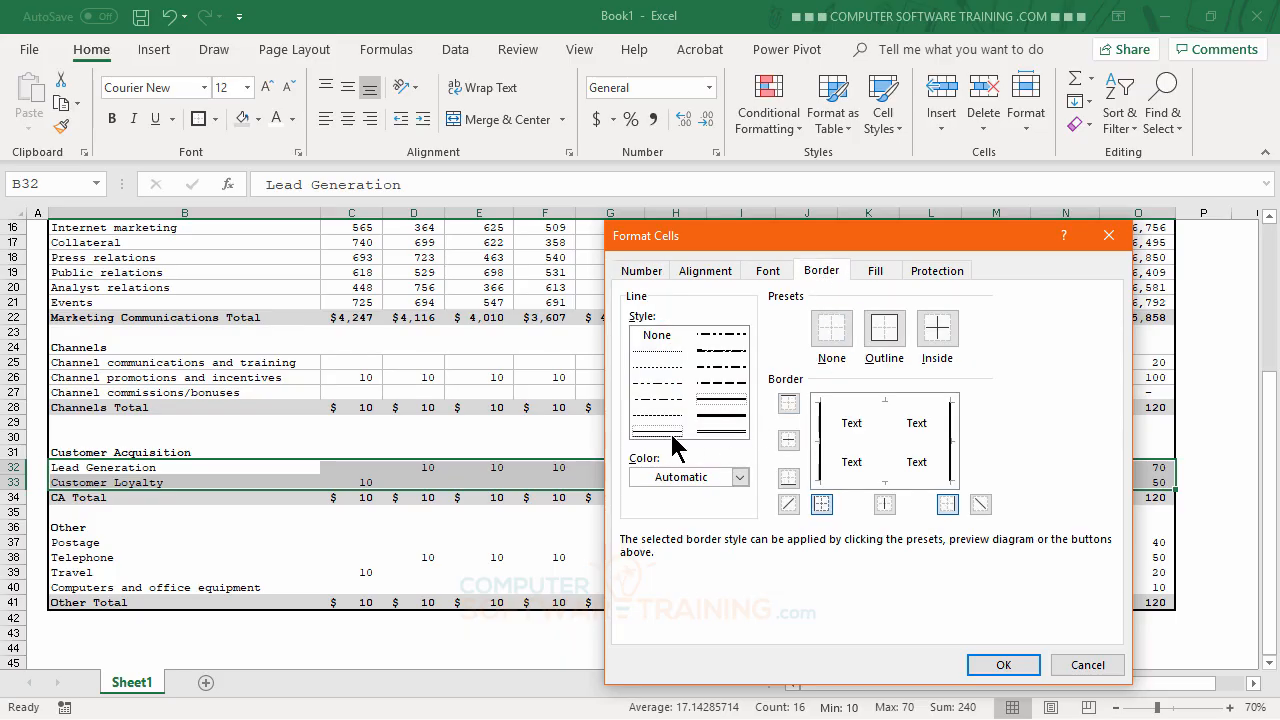
left_click(705, 477)
left_click(638, 327)
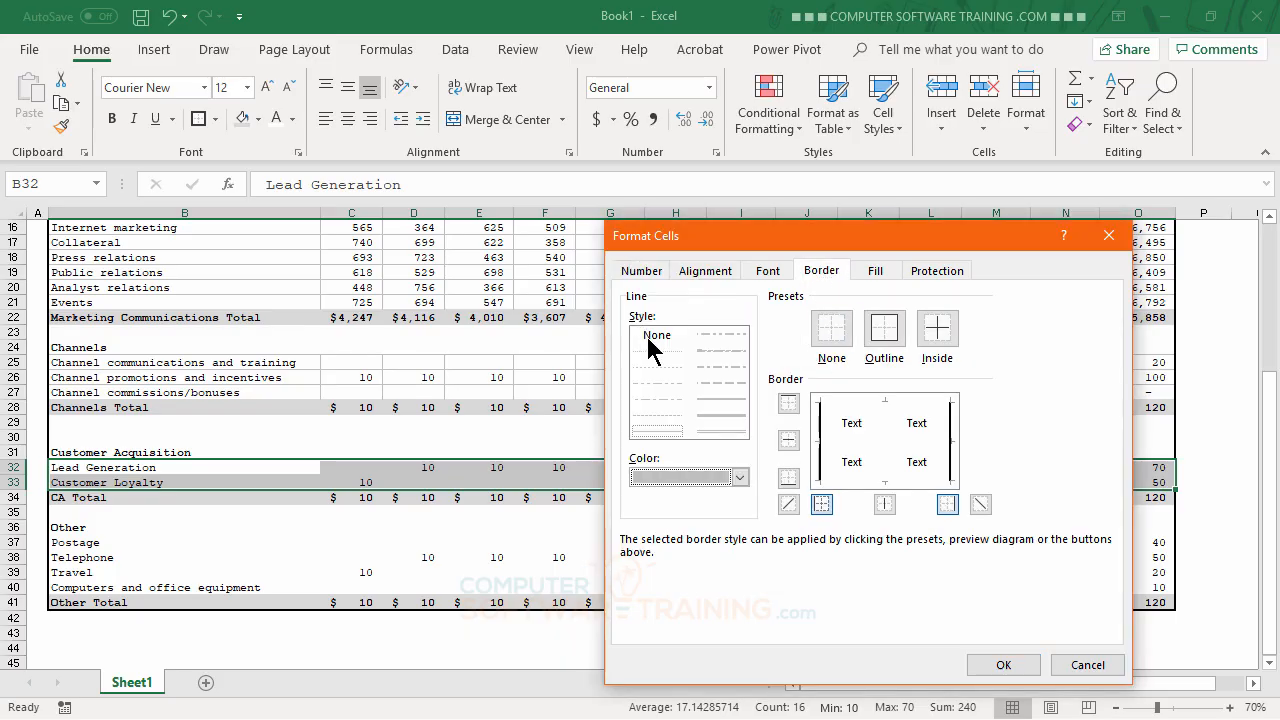
left_click(851, 406)
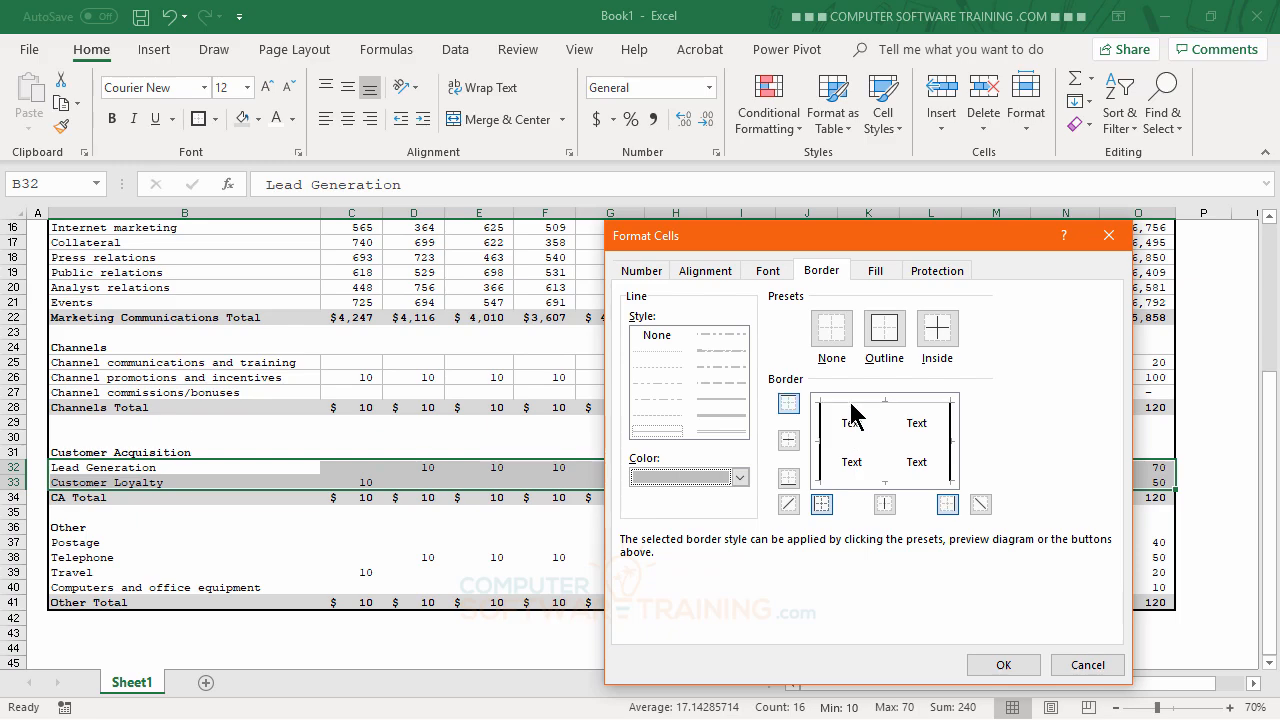
left_click(860, 443)
left_click(1001, 664)
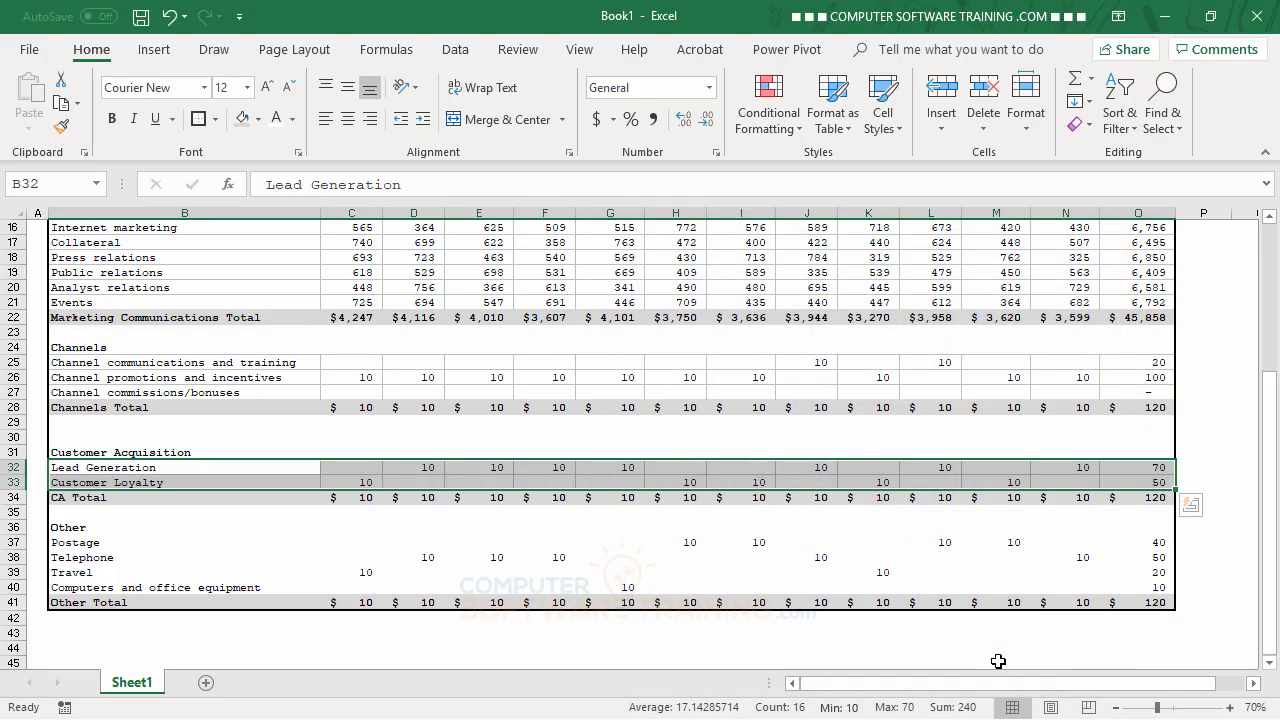
left_click(560, 408)
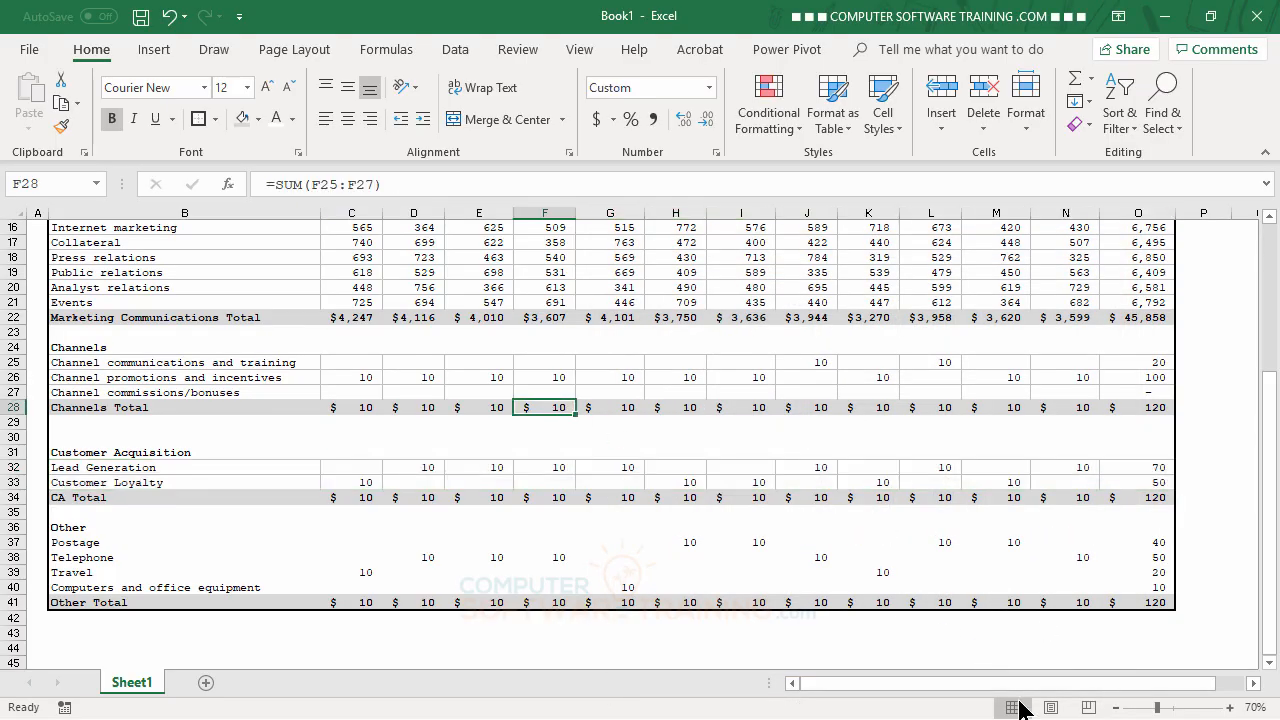
Add thin solid gray top, inside horizontal and inside vertical borders to the Other detail rows, B37:O40.
left_click_drag(124, 547, 1153, 572)
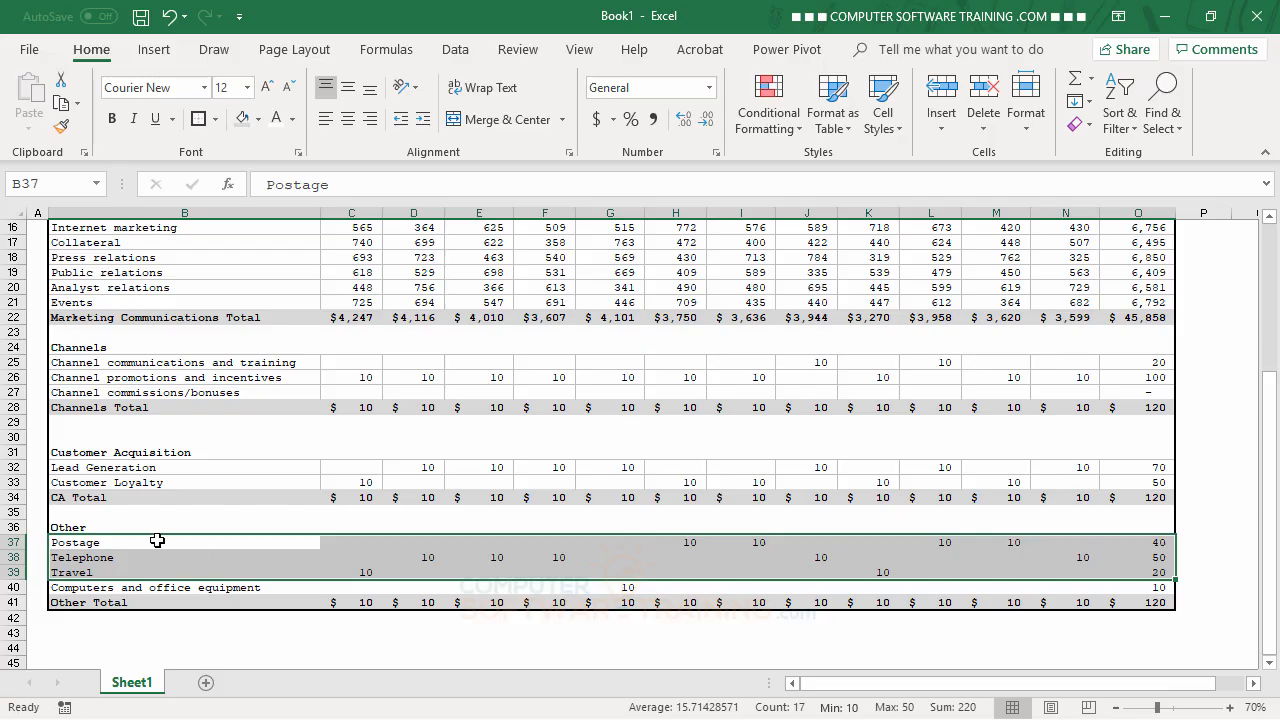
left_click_drag(157, 540, 1143, 587)
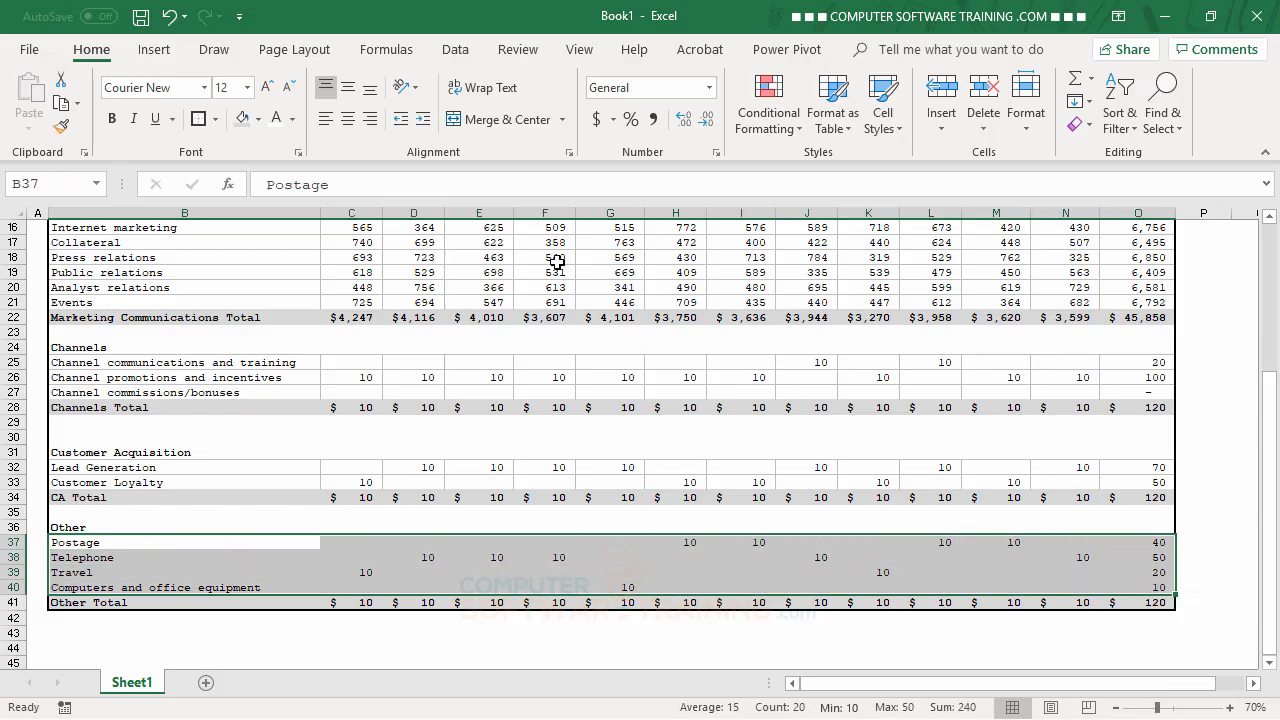
left_click(569, 152)
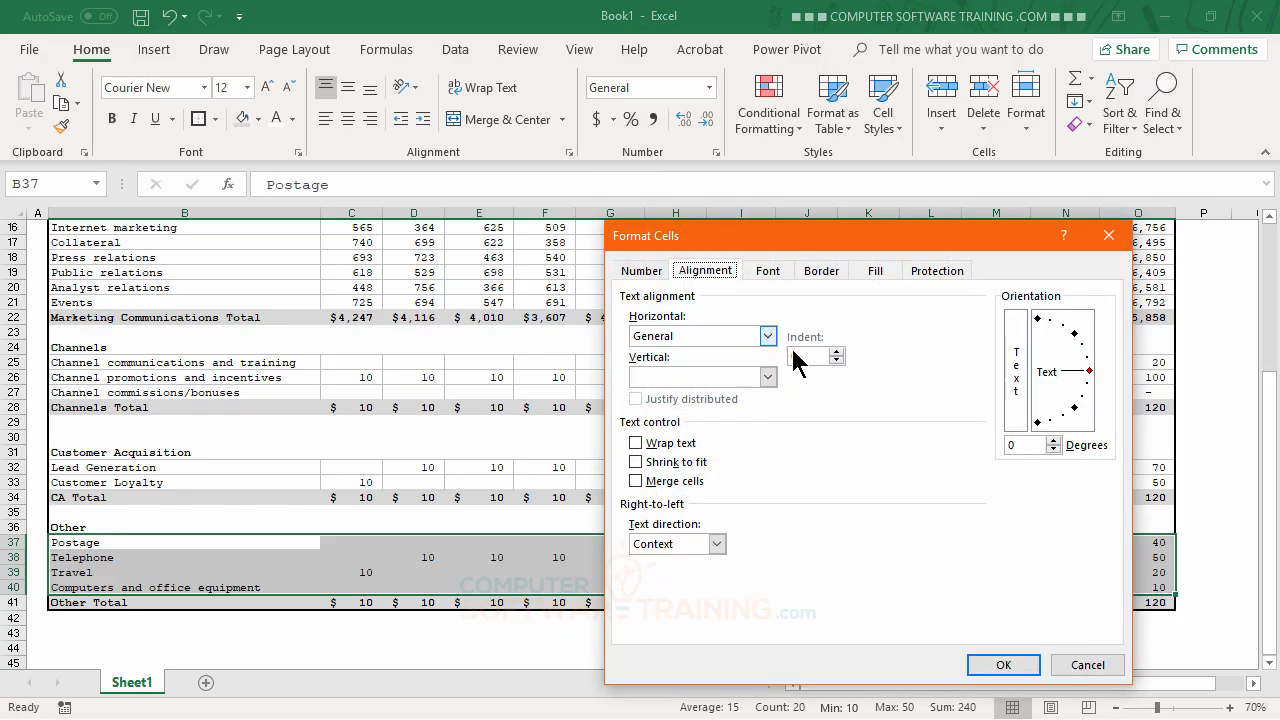
left_click(822, 271)
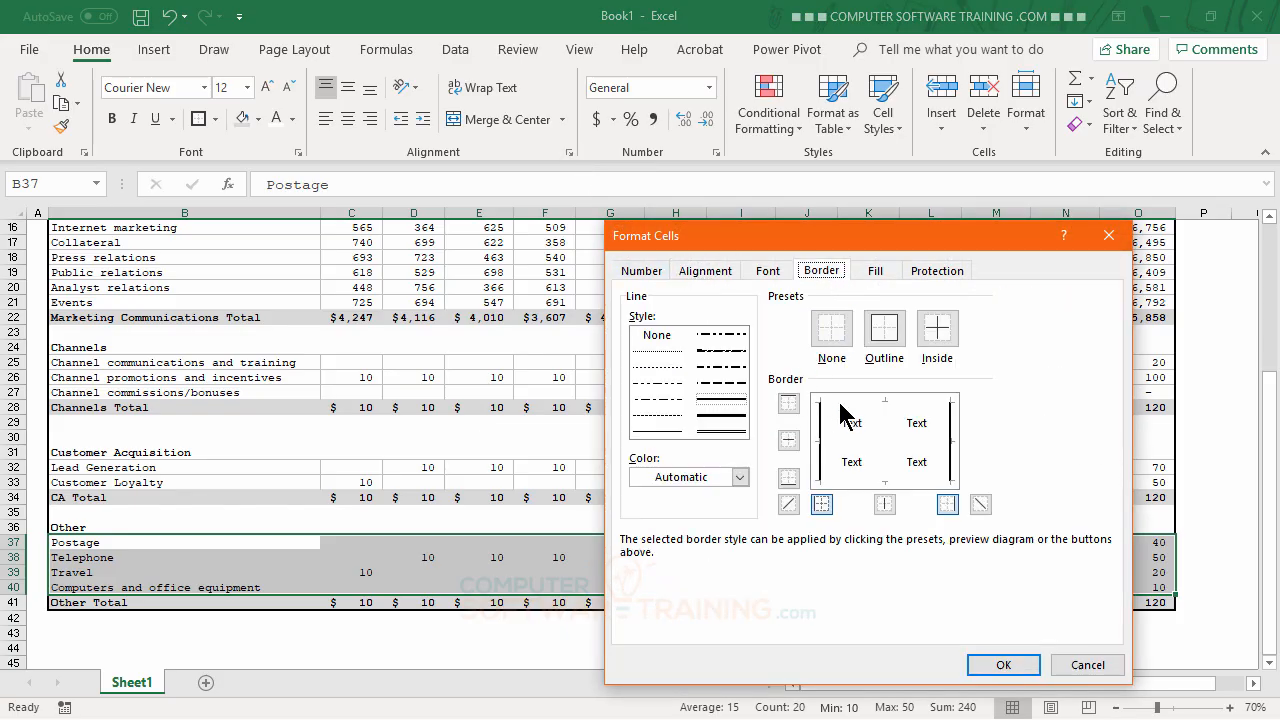
left_click(661, 432)
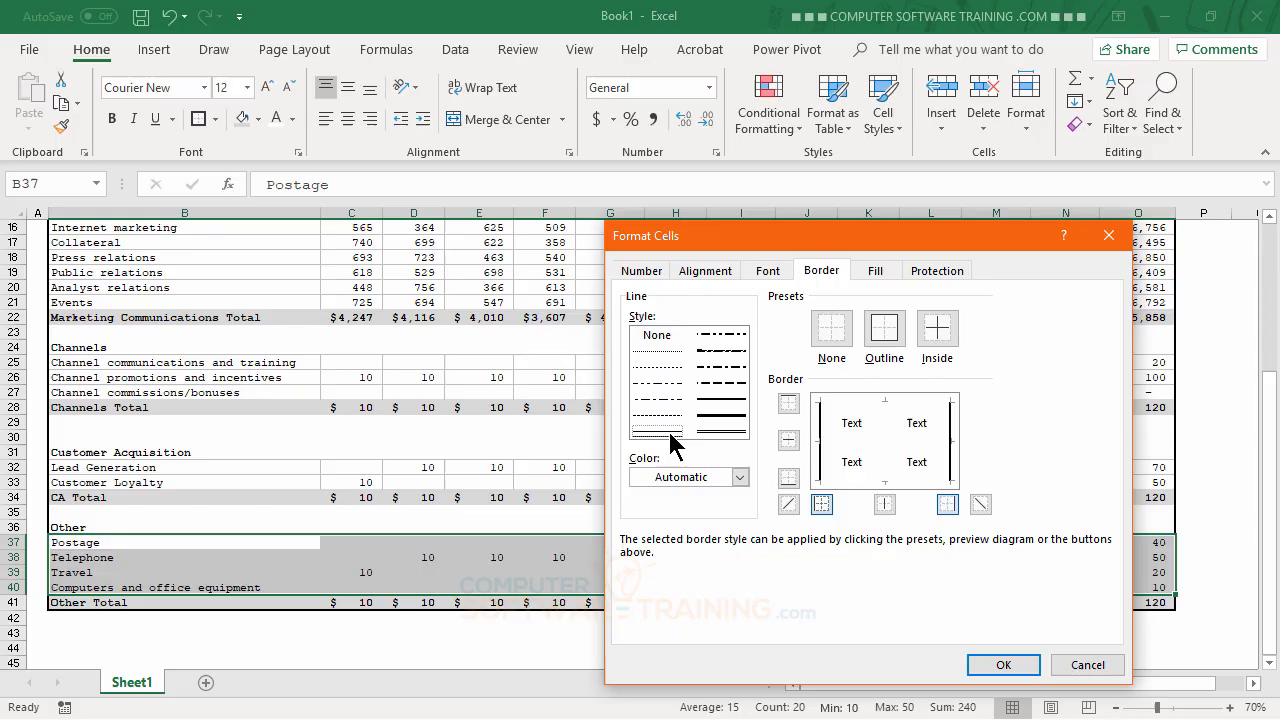
left_click(700, 478)
left_click(640, 339)
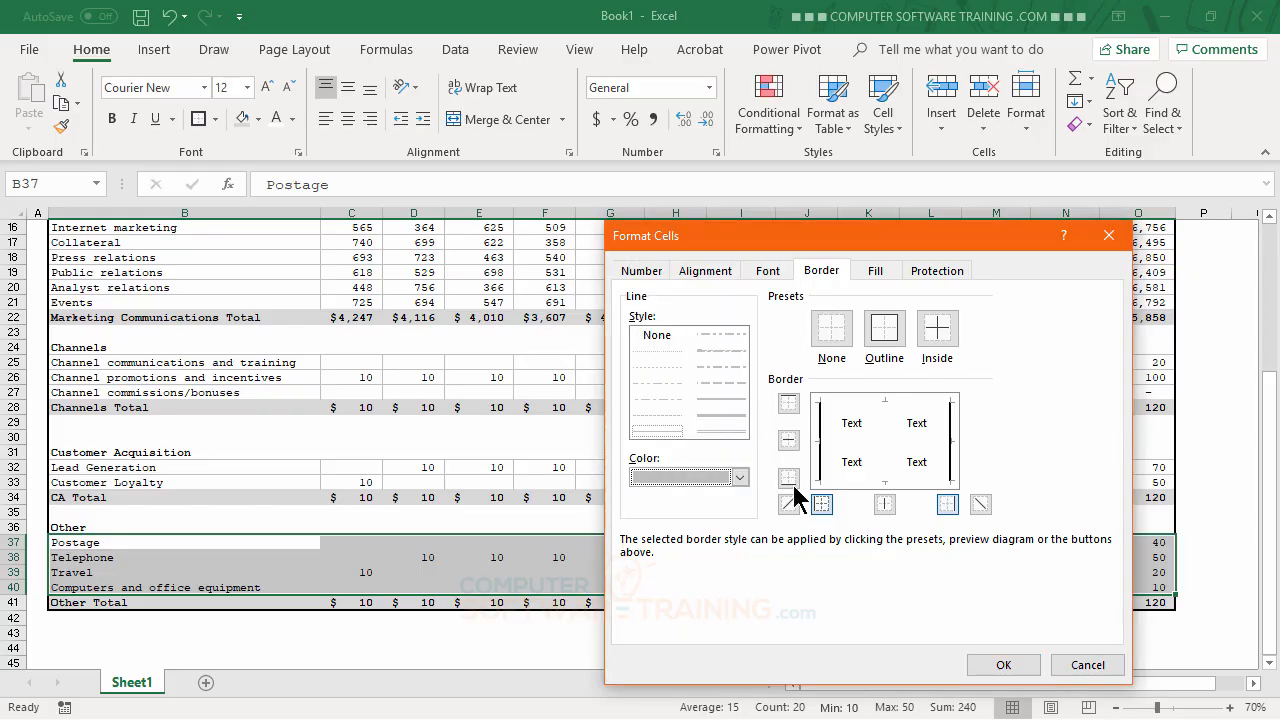
left_click(853, 414)
left_click(880, 441)
left_click(887, 437)
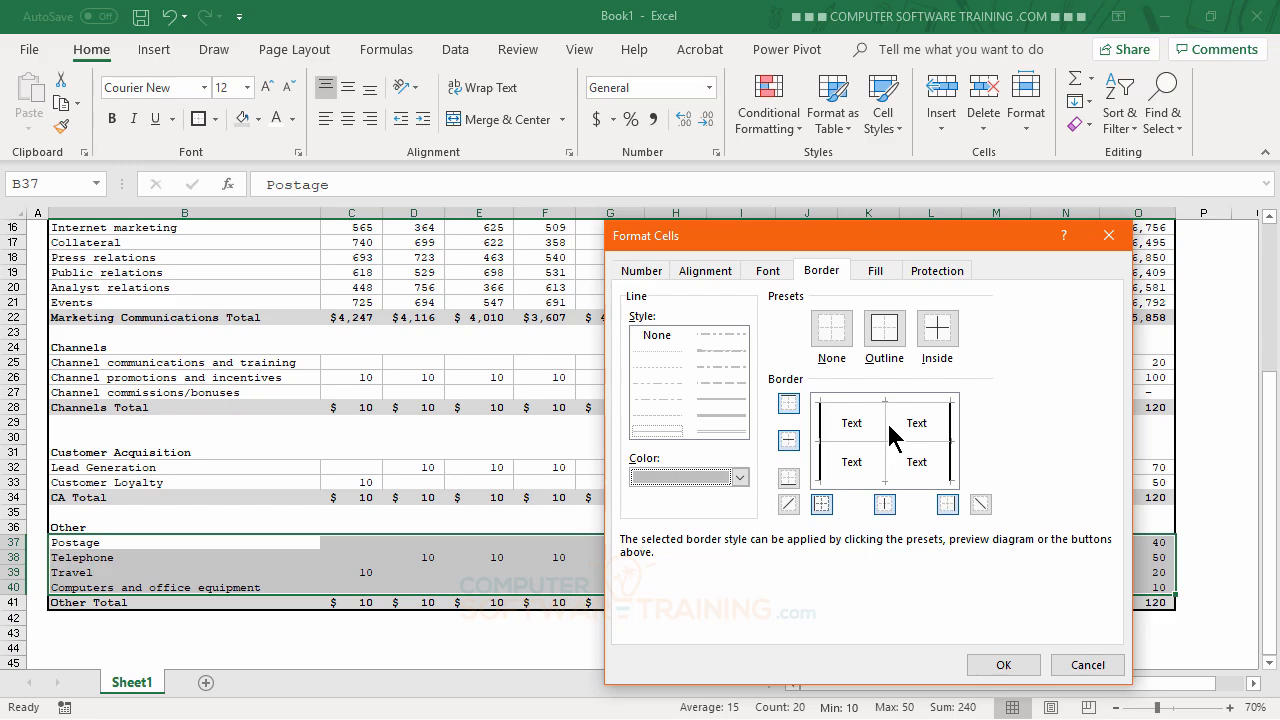
left_click(1003, 666)
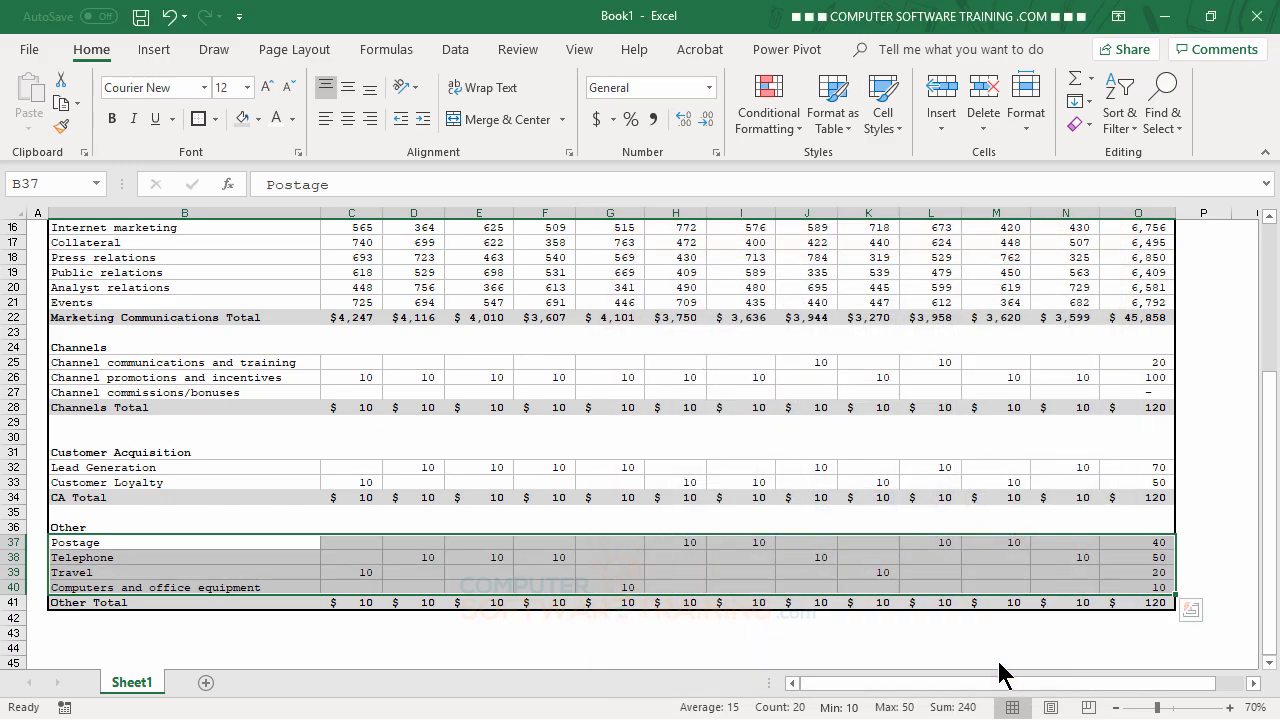
left_click(741, 455)
Select the Personnel, Marketing Communications, Channels and CA total rows together: B8:O8, B22:O22, B28:O28 and B34:O34.
scroll(720, 434, "up", 5)
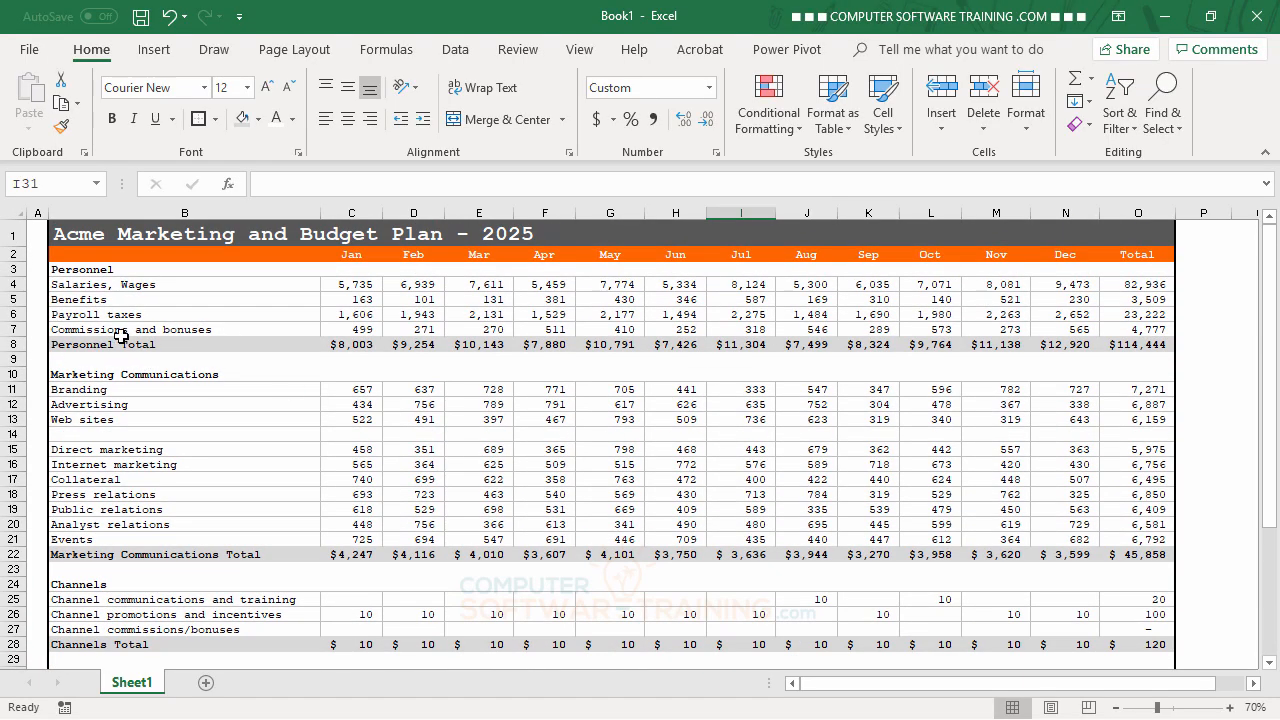
left_click_drag(118, 344, 1116, 347)
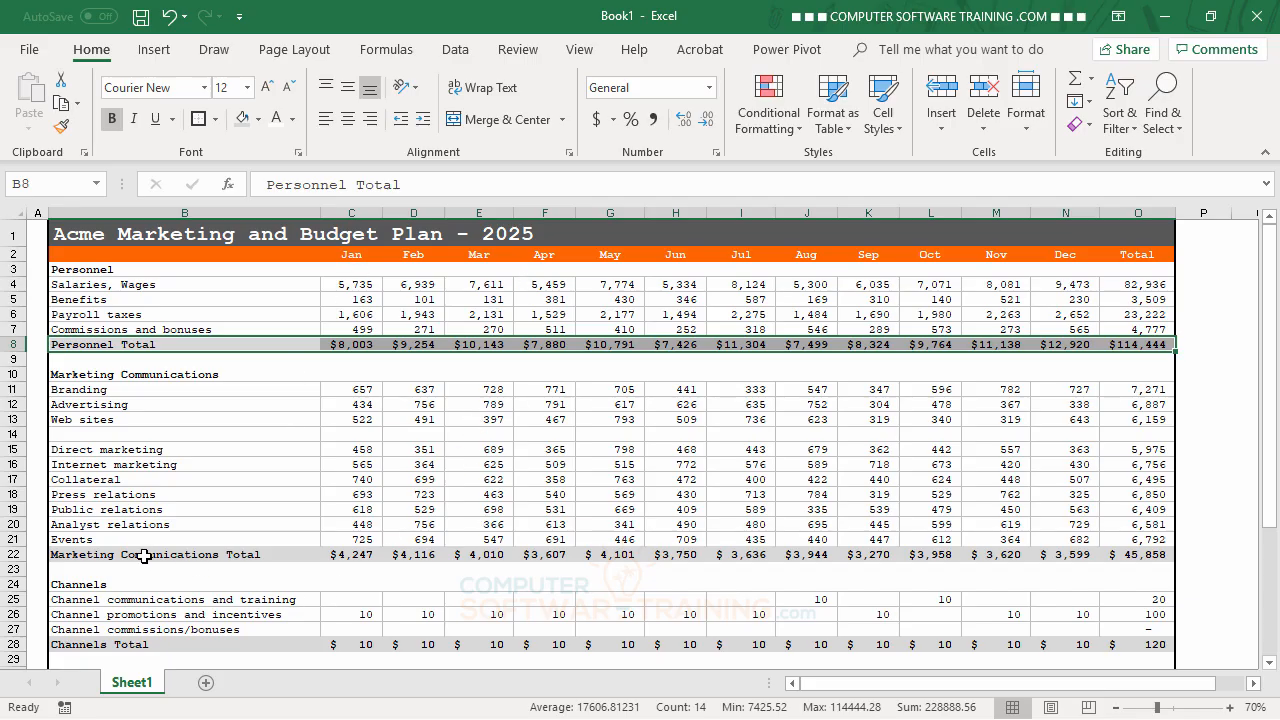
left_click_drag(143, 556, 1115, 556)
scroll(708, 502, "down", 4)
scroll(708, 502, "down", 2)
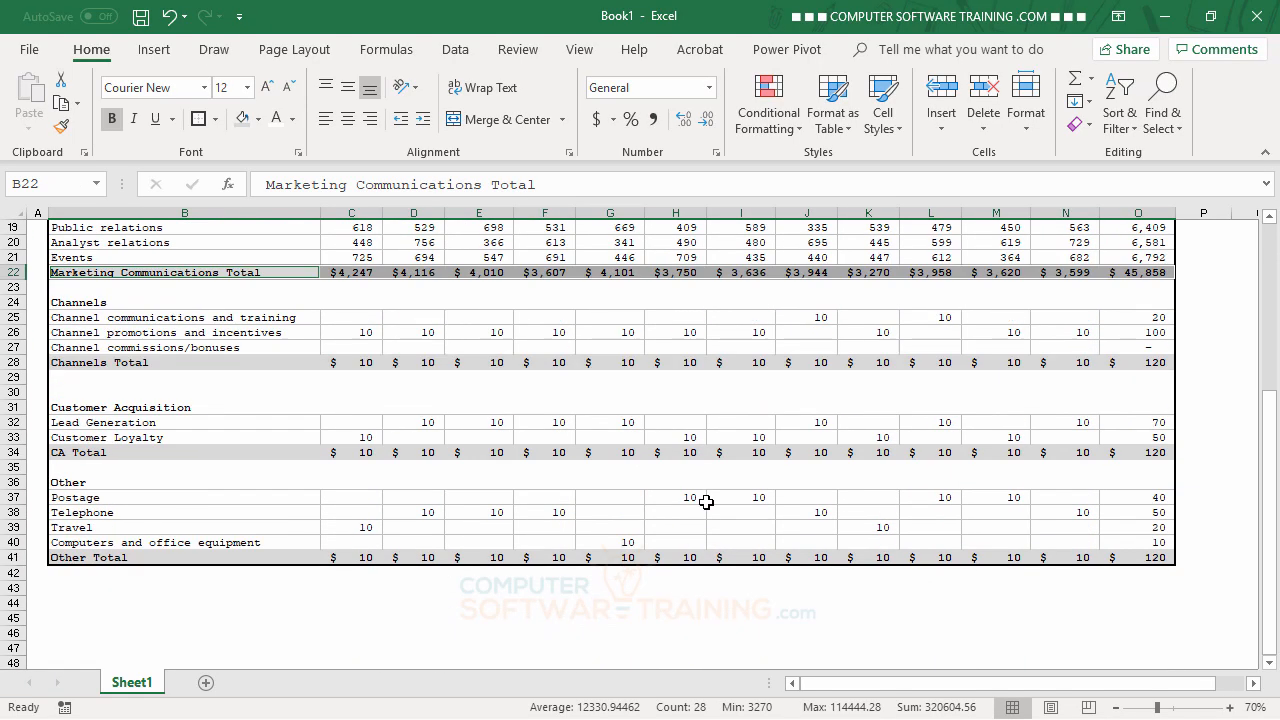
left_click_drag(115, 363, 1120, 358)
left_click_drag(78, 452, 1130, 453)
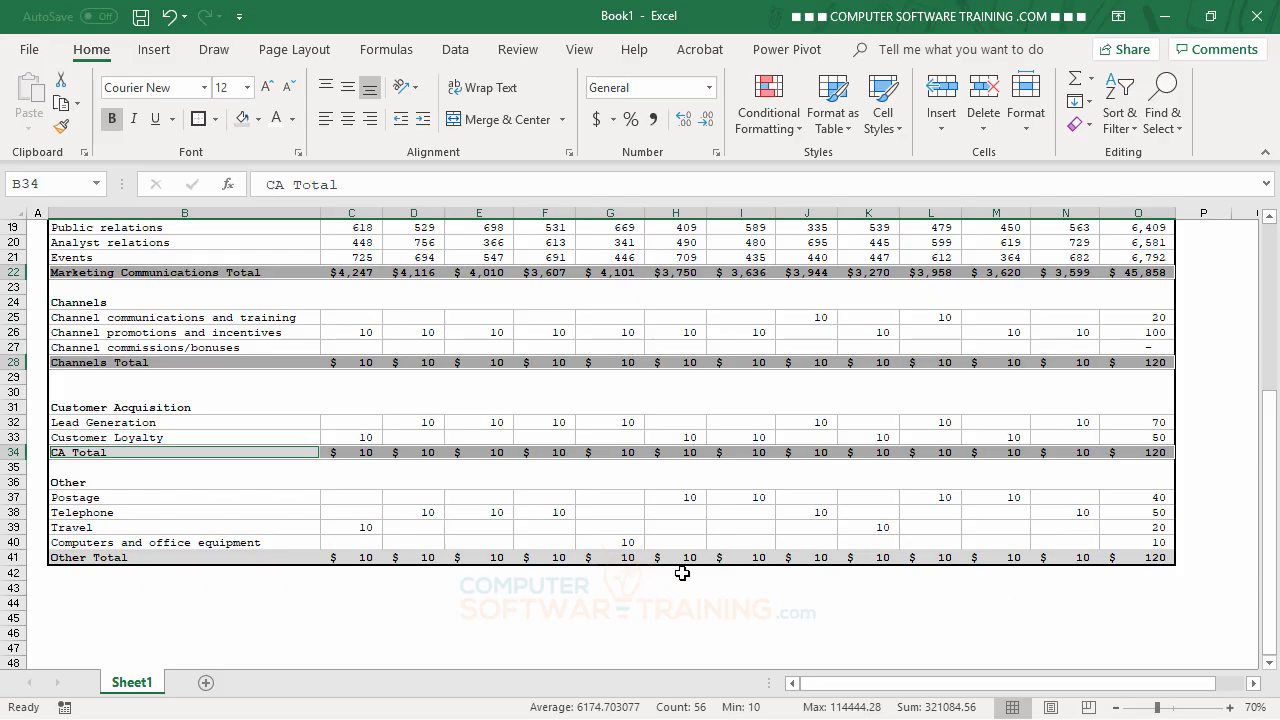
scroll(624, 481, "up", 6)
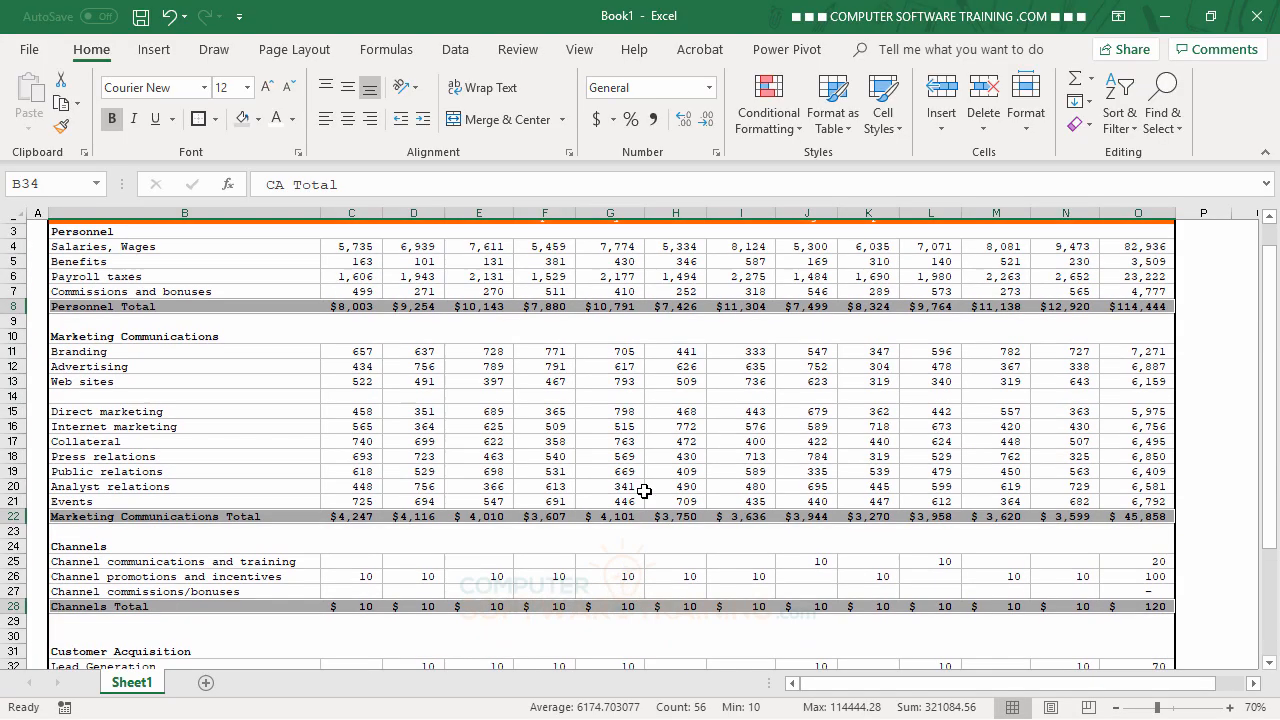
Add a medium-thick solid bottom border in dark gray to the selected total rows.
left_click(716, 152)
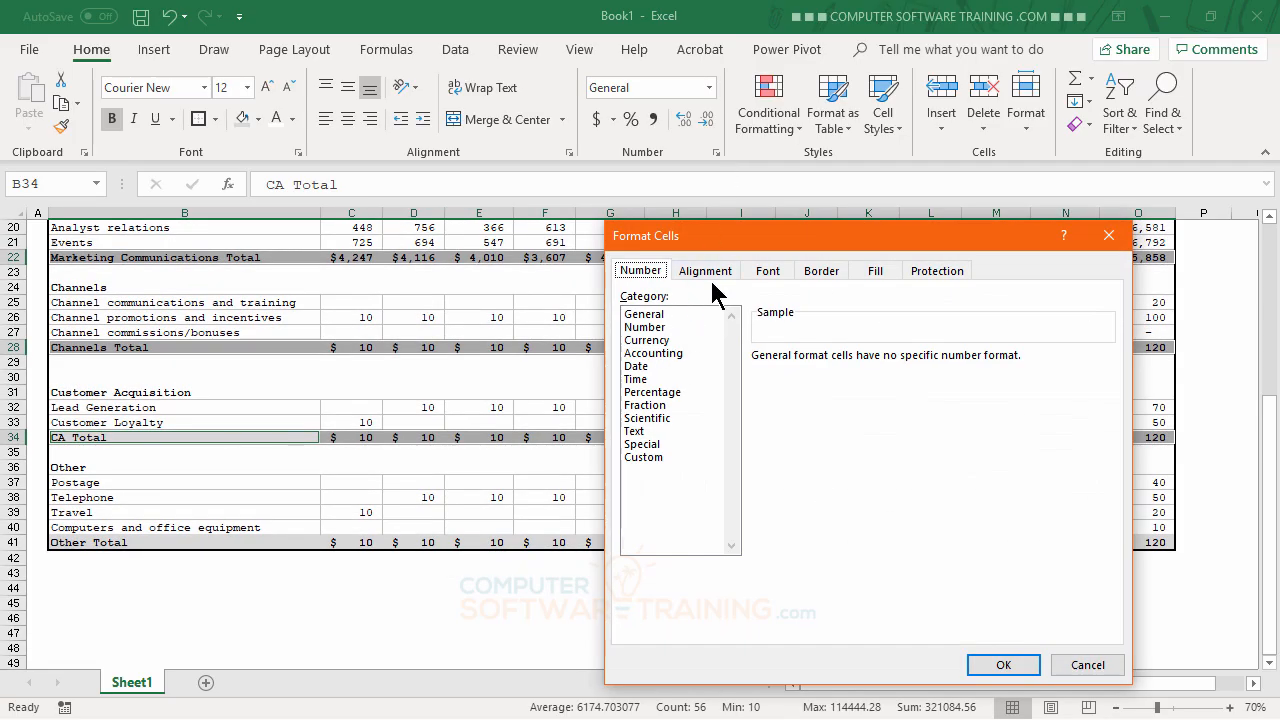
left_click(824, 271)
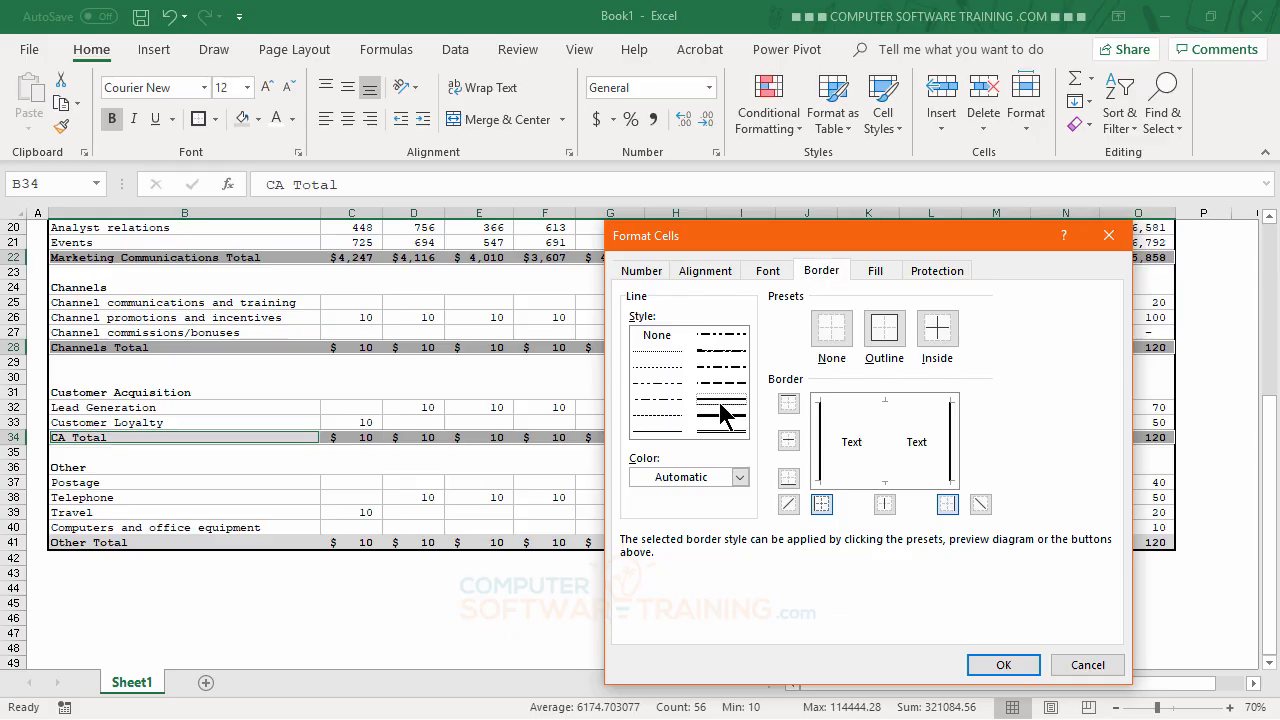
left_click(740, 478)
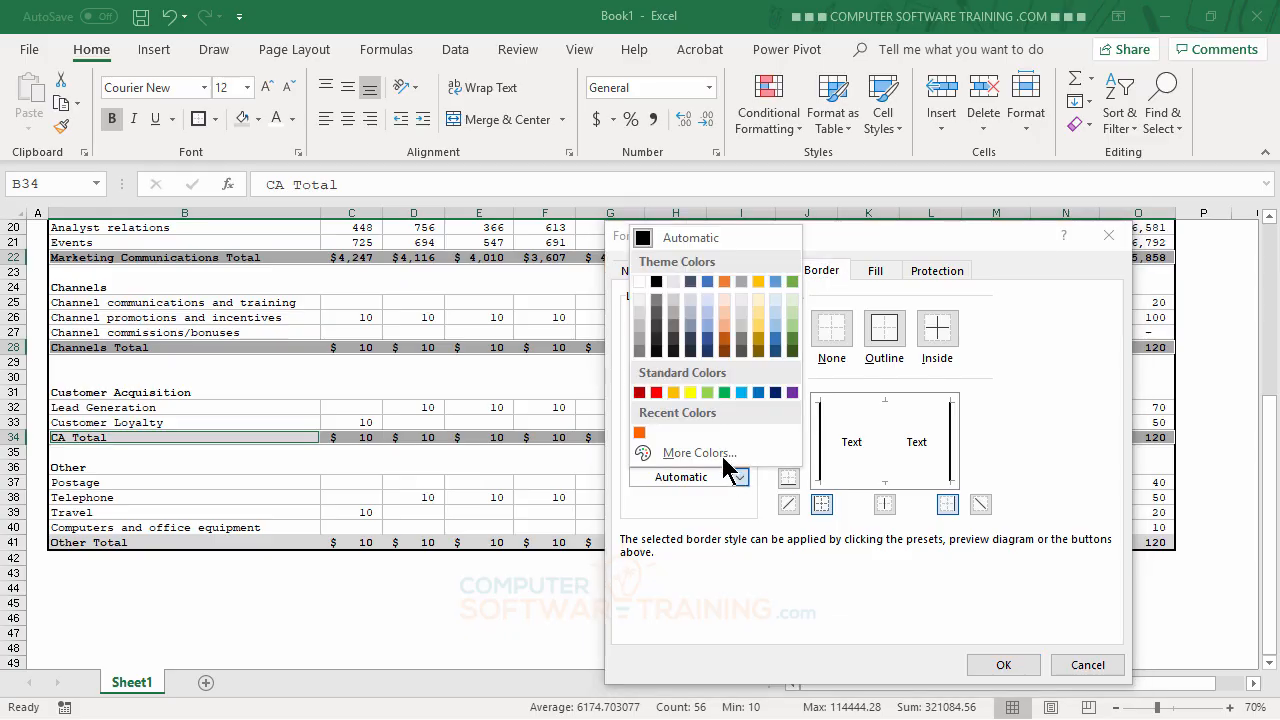
left_click(640, 354)
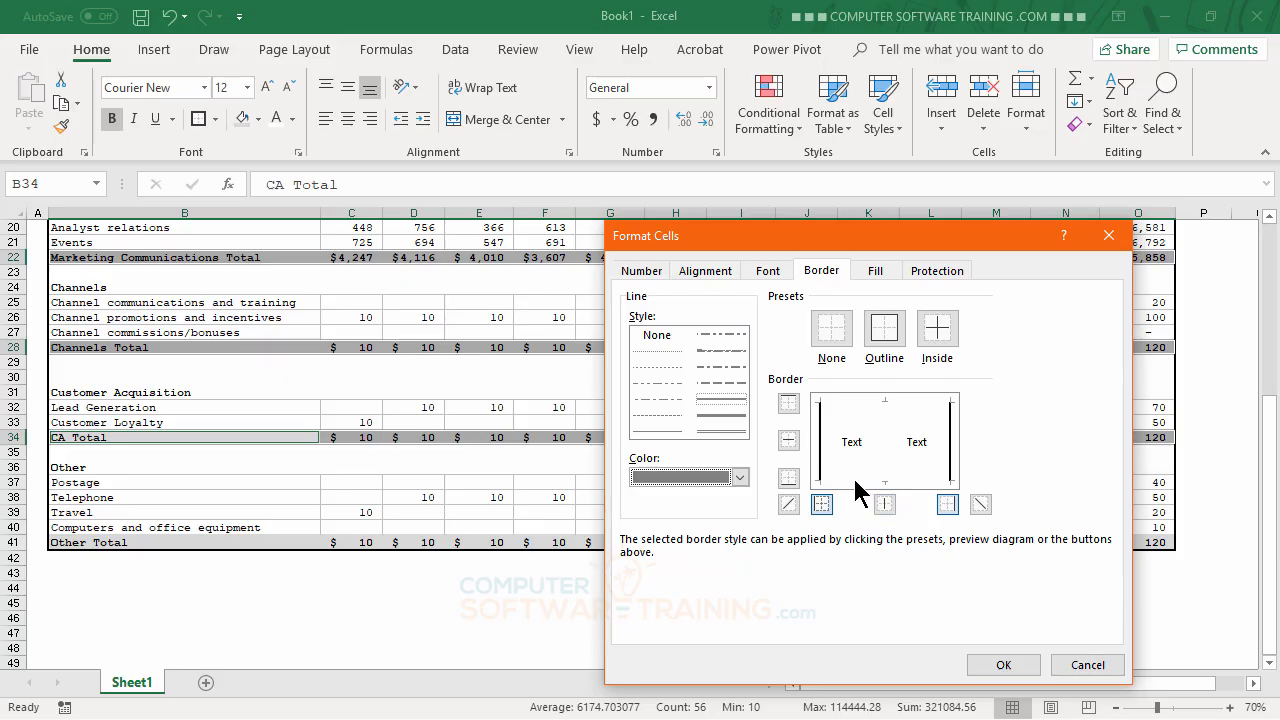
left_click(799, 478)
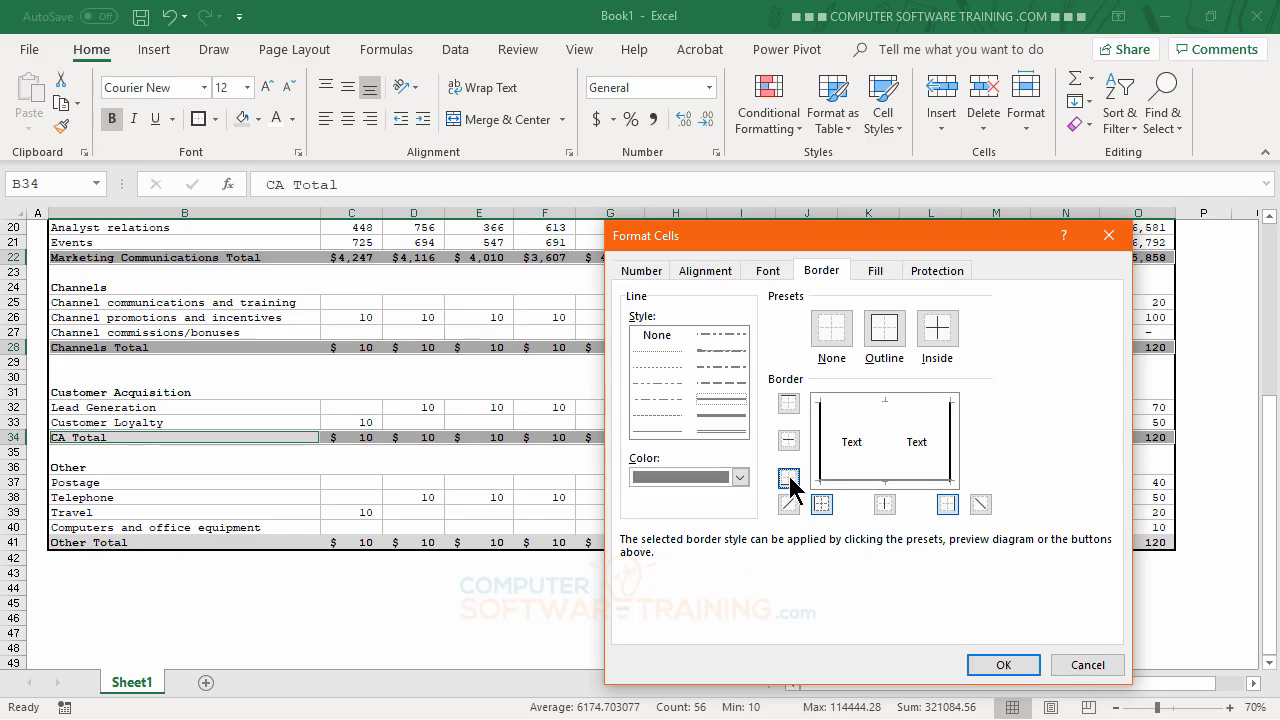
left_click(1002, 665)
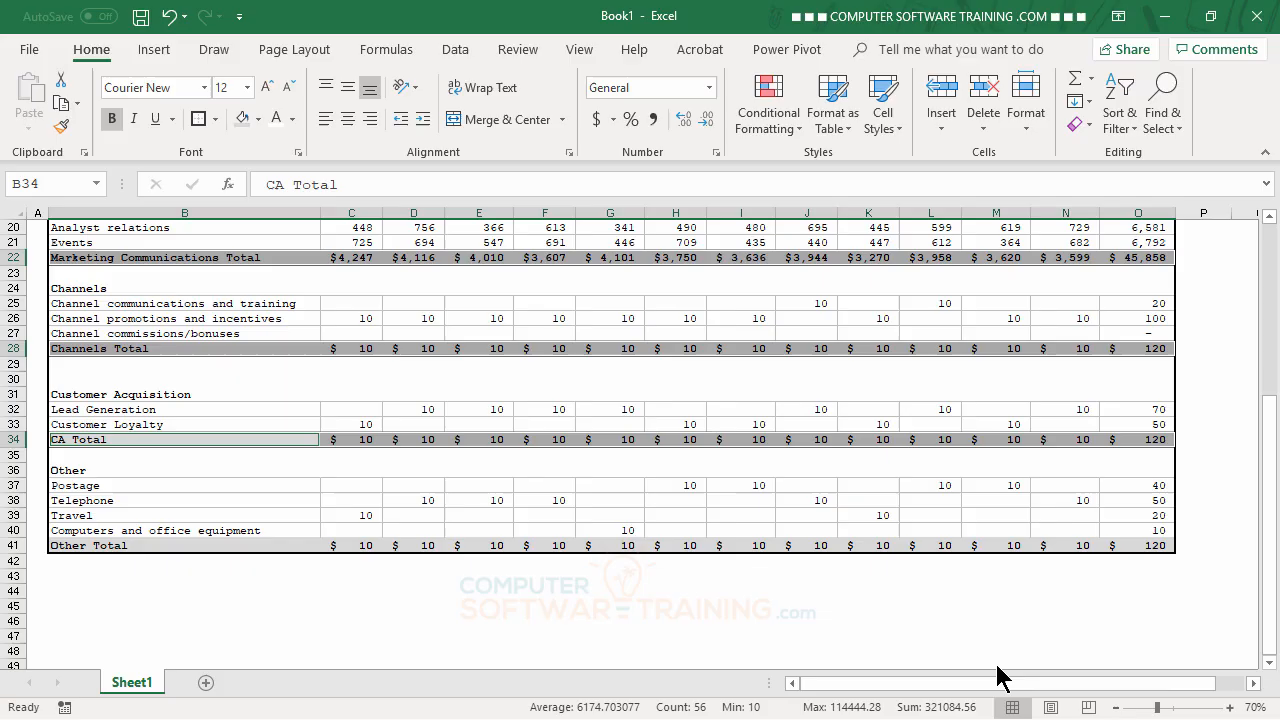
left_click(892, 487)
scroll(887, 483, "up", 6)
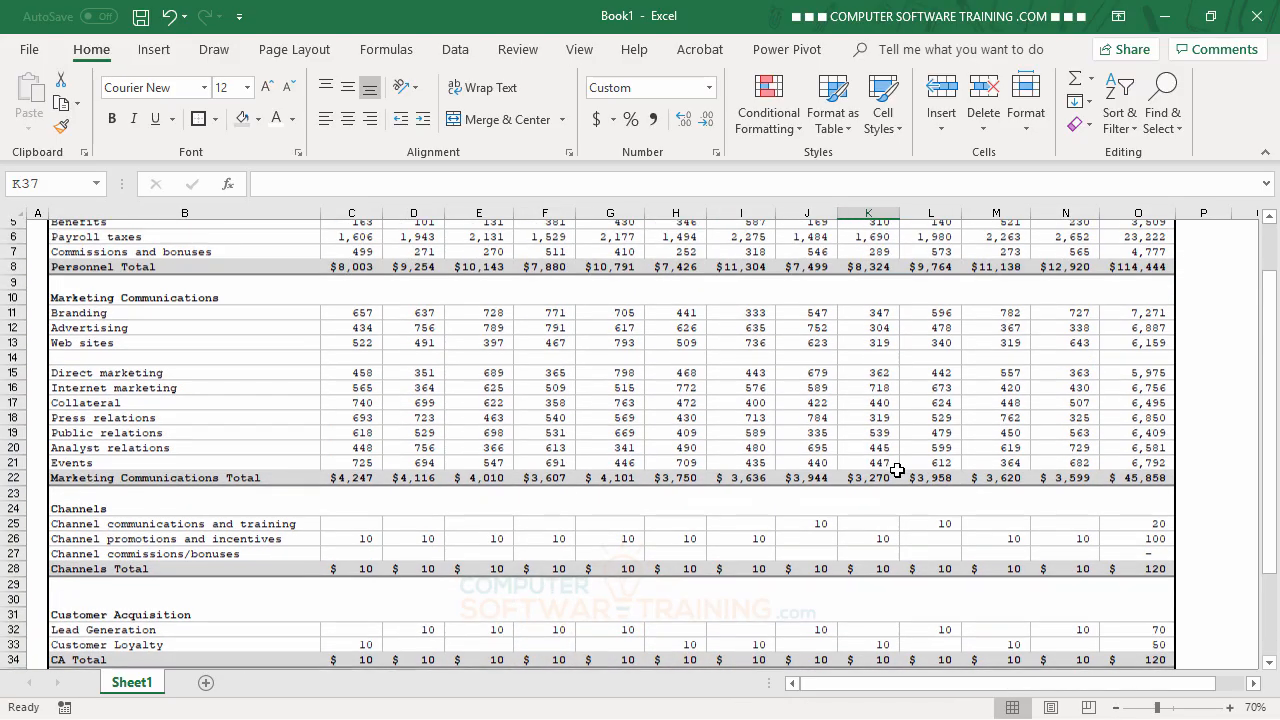
Undo the last change and insert a blank row above the Personnel heading, formatted the same as the row below.
key("ctrl+z")
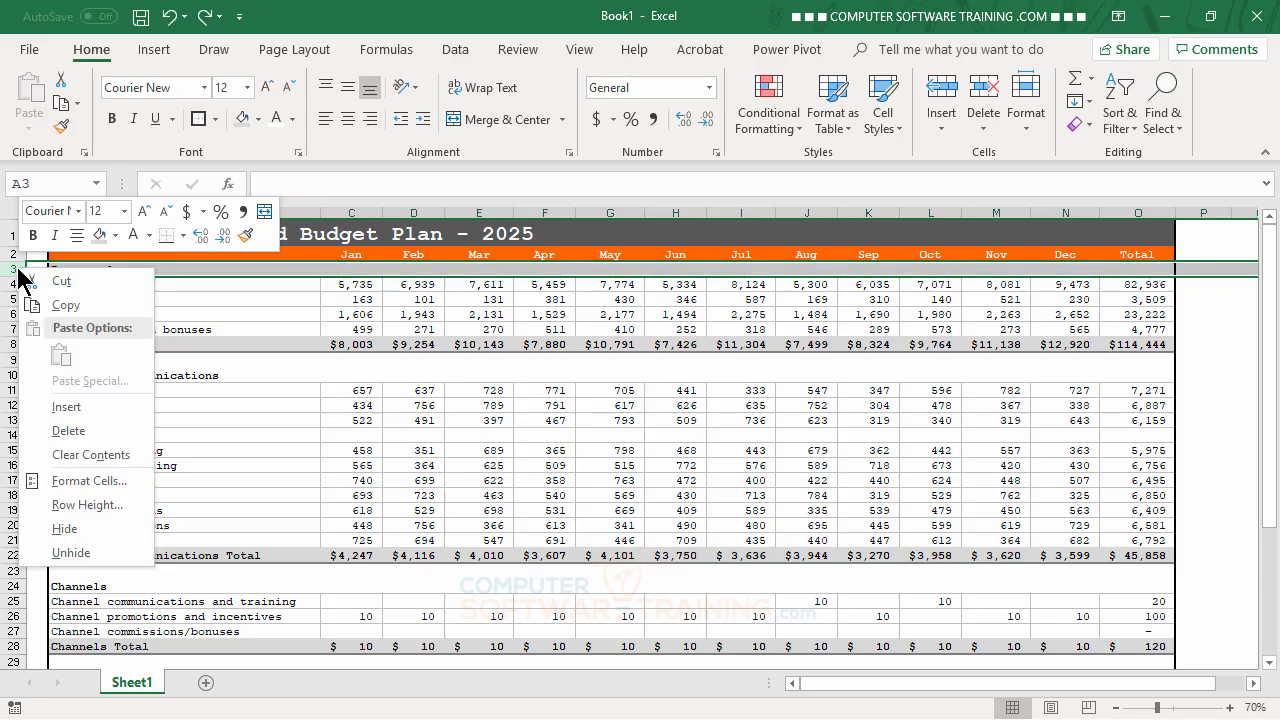
left_click(76, 408)
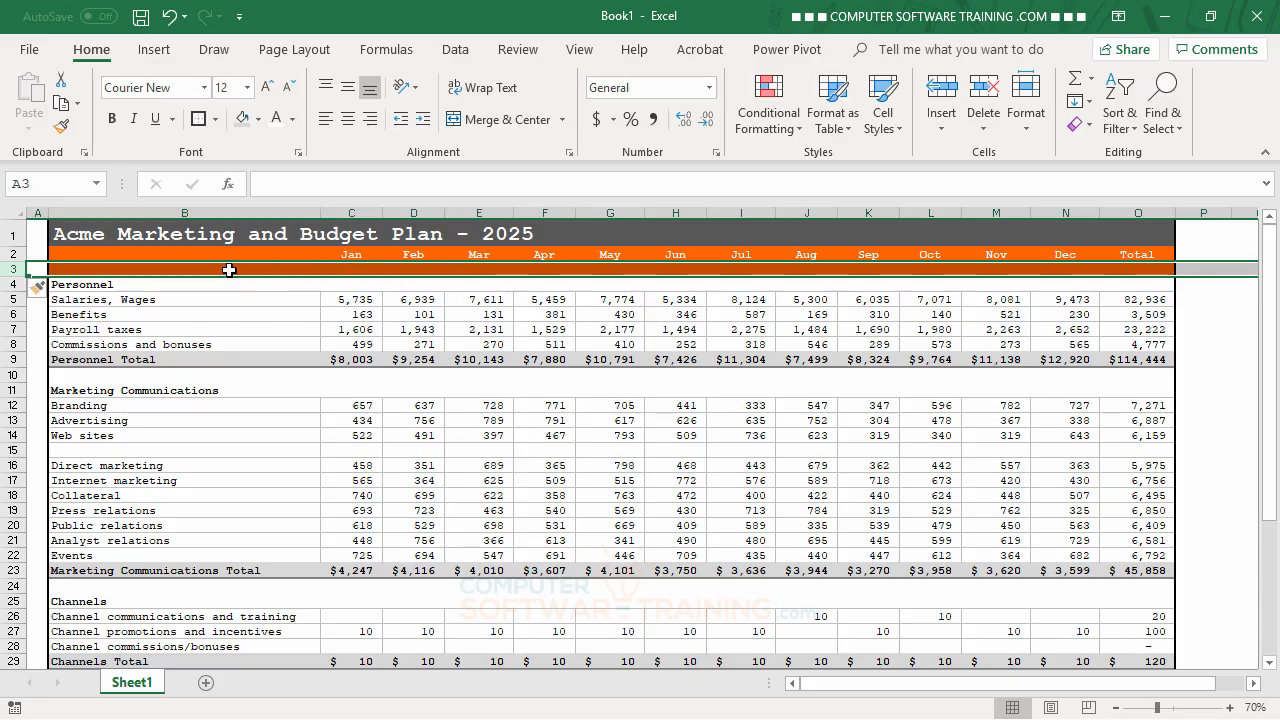
left_click(40, 289)
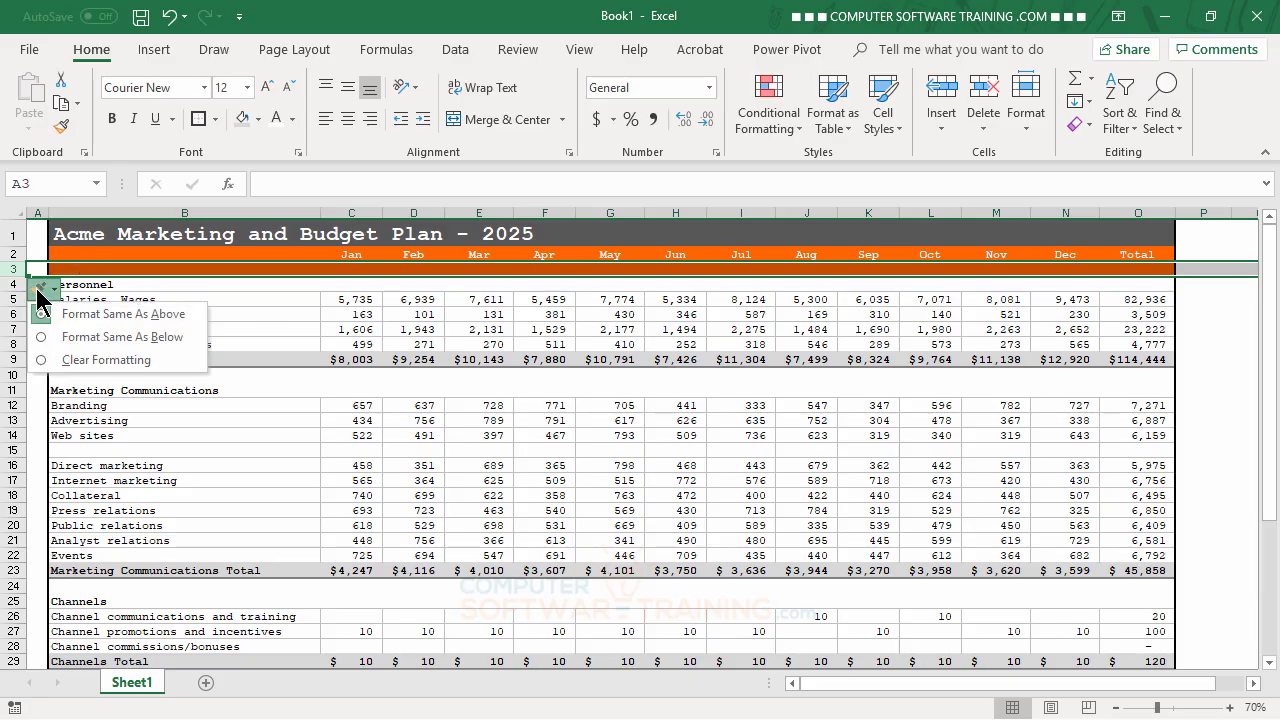
left_click(104, 336)
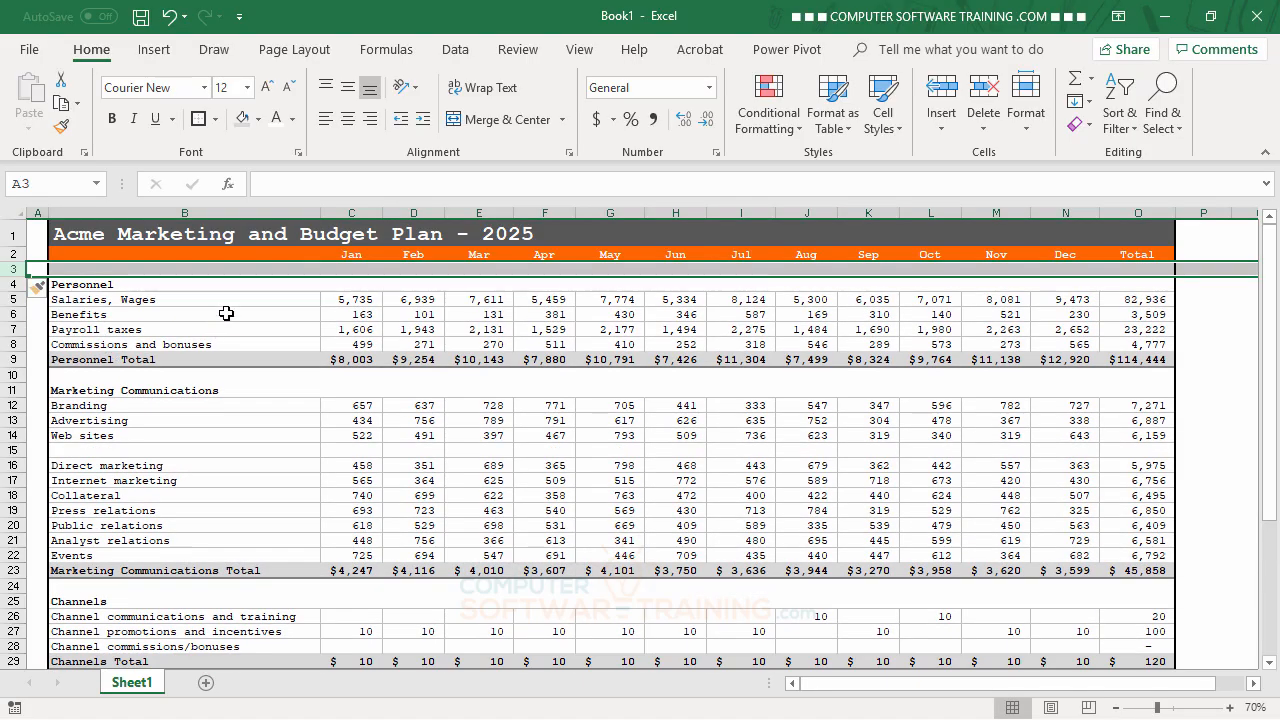
left_click(228, 313)
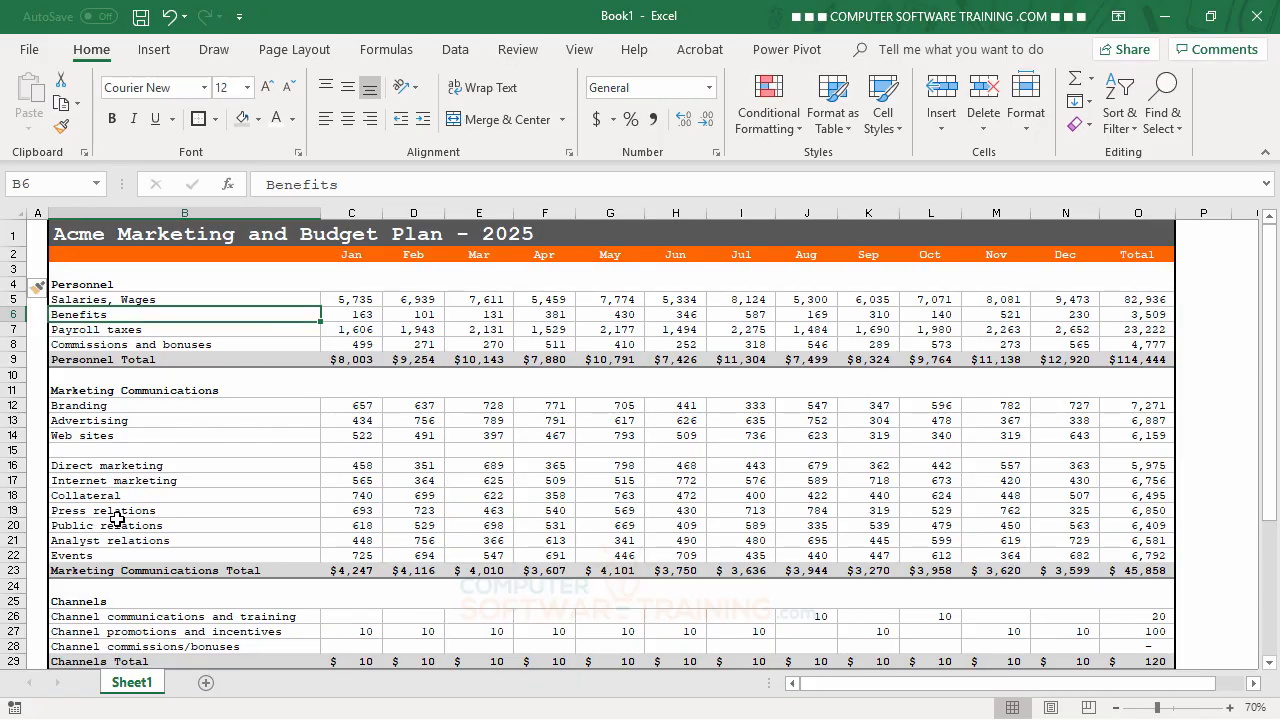
left_click(212, 447)
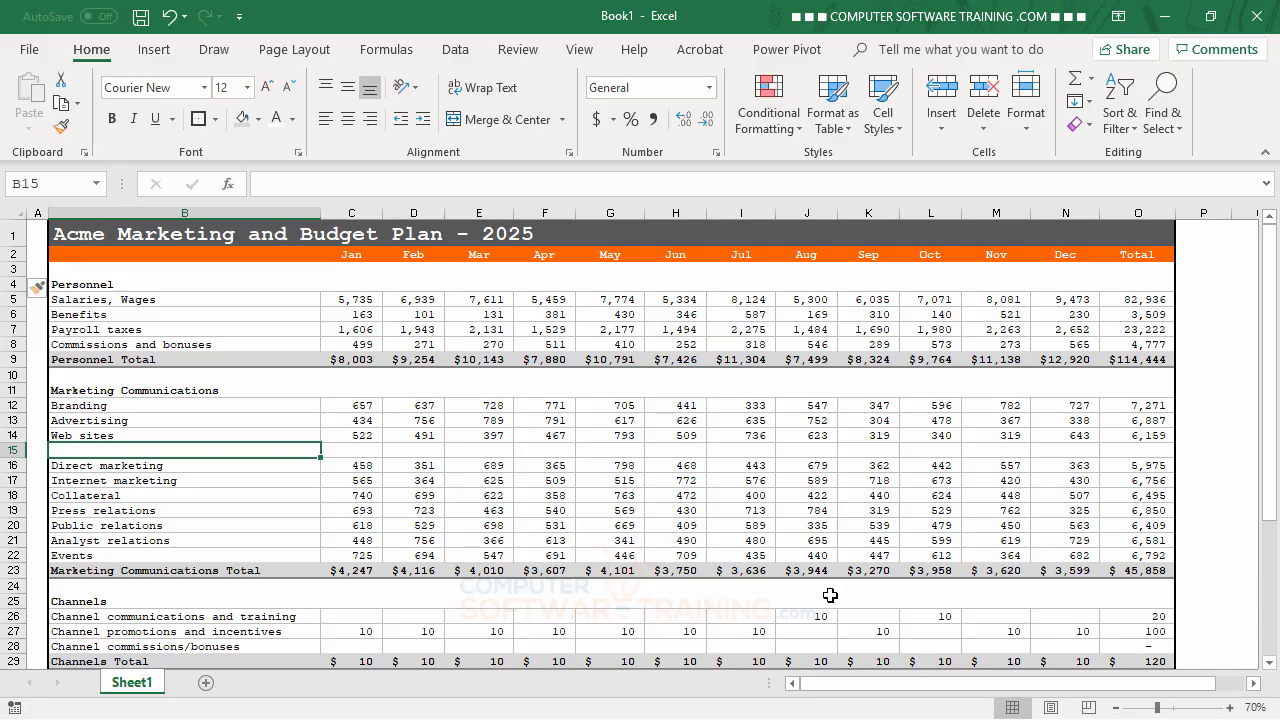